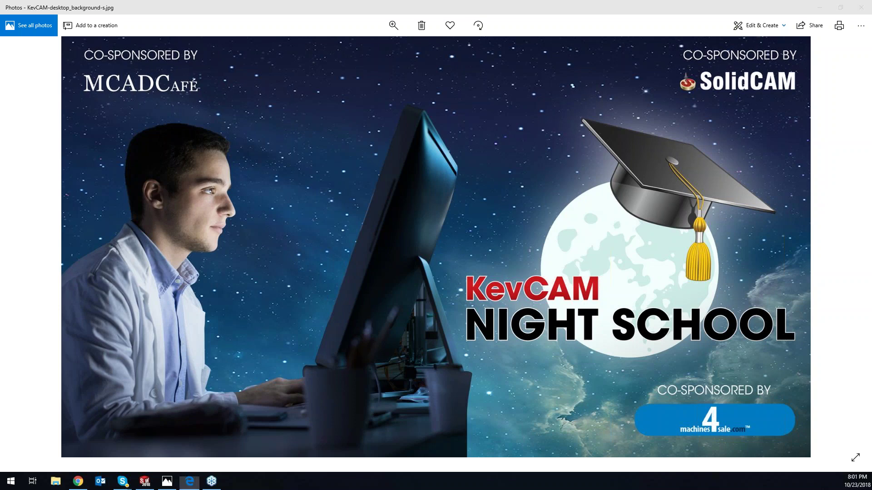
- Switch to Edge to view sc_kevCAM-topics.pdf about submitting a class topic, and put its window away
left_click(189, 481)
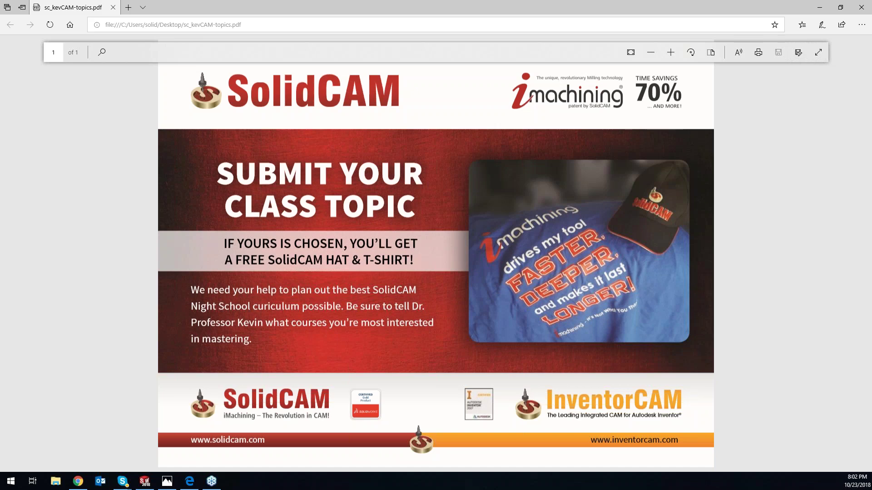
left_click(820, 7)
left_click(820, 8)
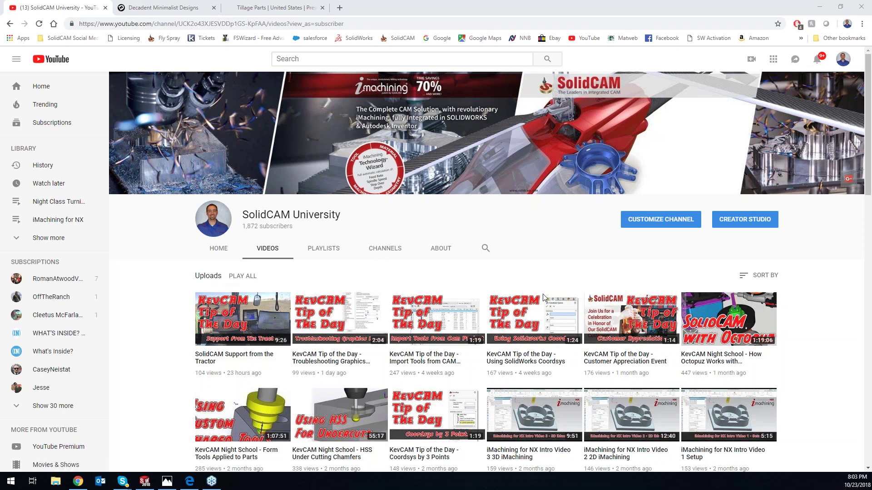
- Look through the uploaded videos on the SolidCAM University YouTube channel and return to SOLIDWORKS
scroll(745, 345, "down", 1)
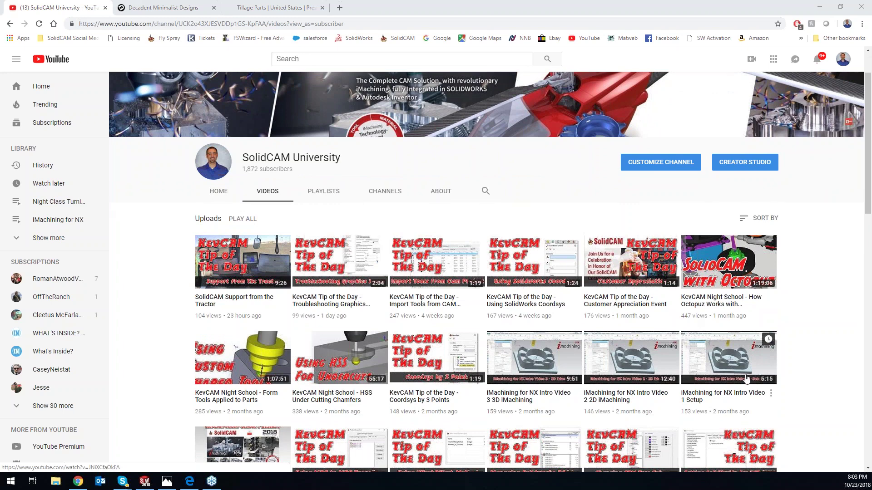
scroll(573, 340, "down", 1)
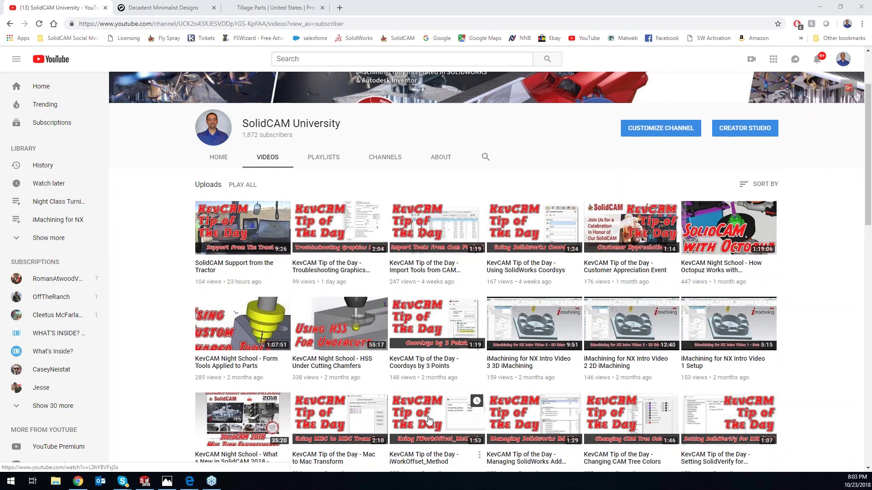
scroll(412, 393, "up", 2)
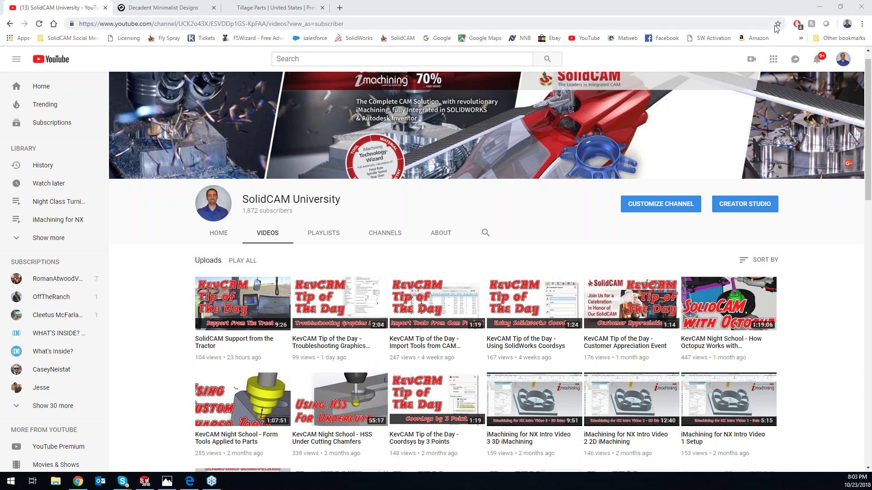
left_click(821, 6)
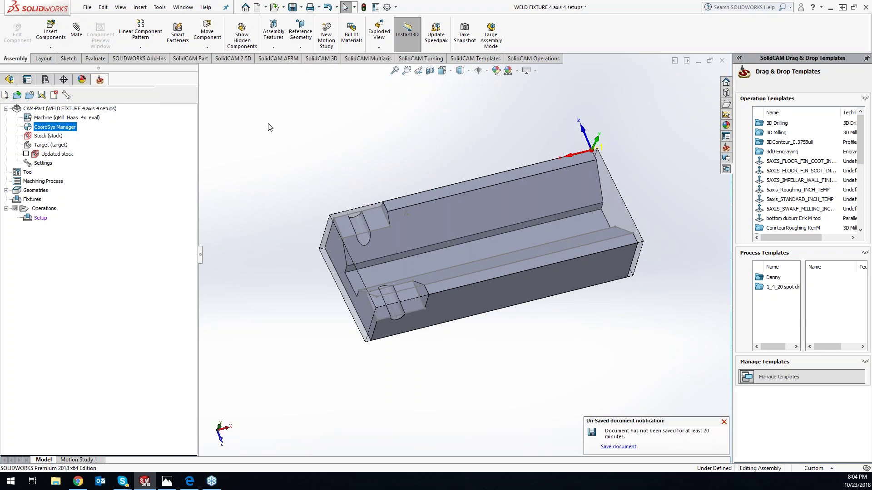
- Open the CoordSys Manager from the weld fixture's milling part data and examine MAC 1 to MAC 4 from several angles
left_click(84, 109)
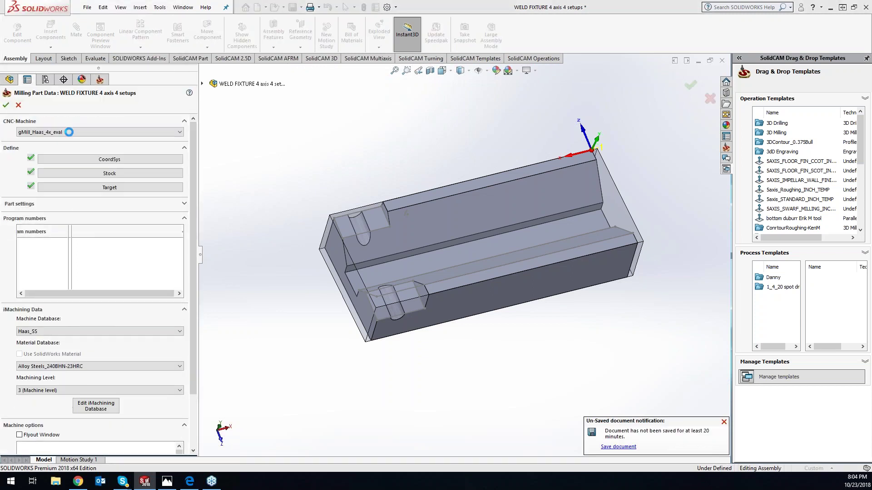
left_click(83, 161)
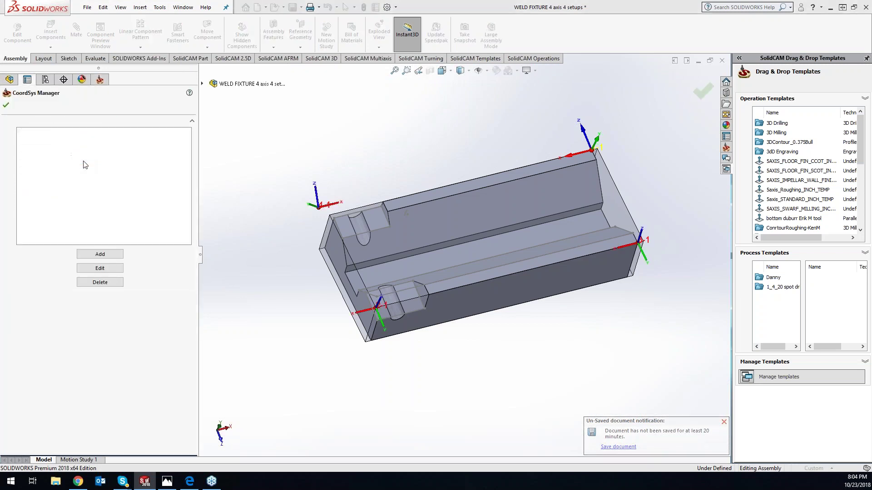
middle_click_drag(312, 117, 311, 116)
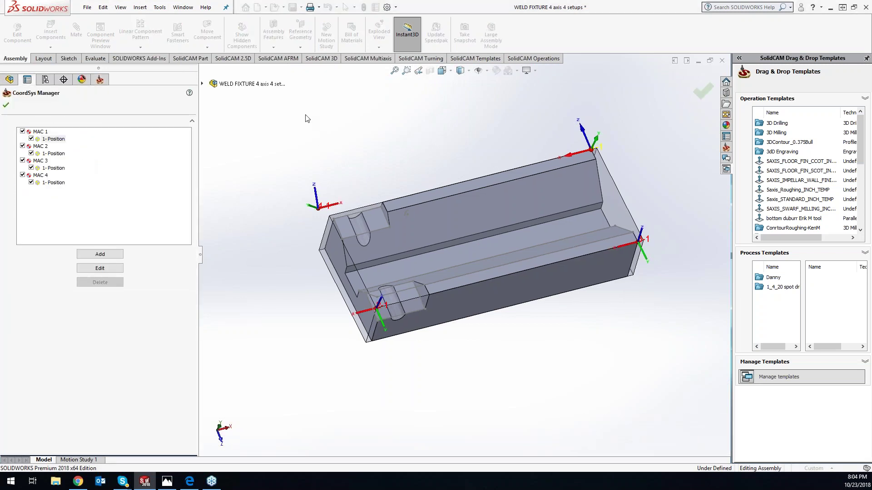
middle_click_drag(304, 117, 266, 147)
middle_click_drag(321, 153, 442, 117)
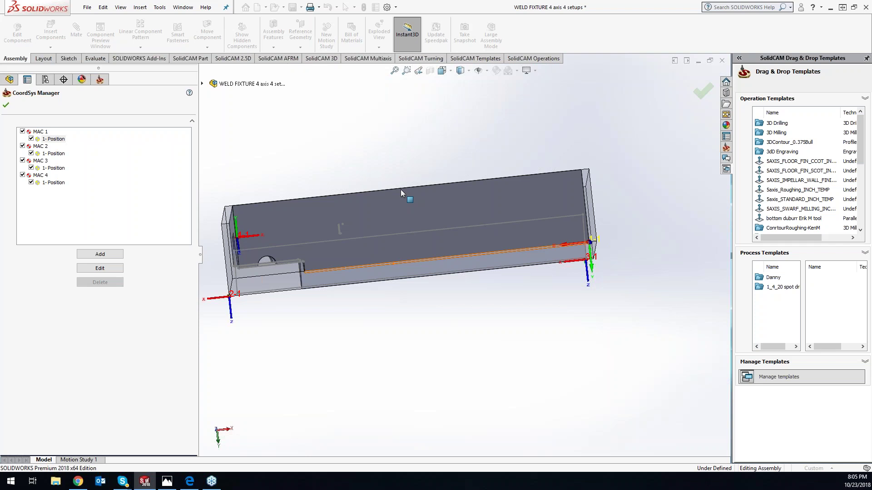
middle_click_drag(394, 132, 386, 123)
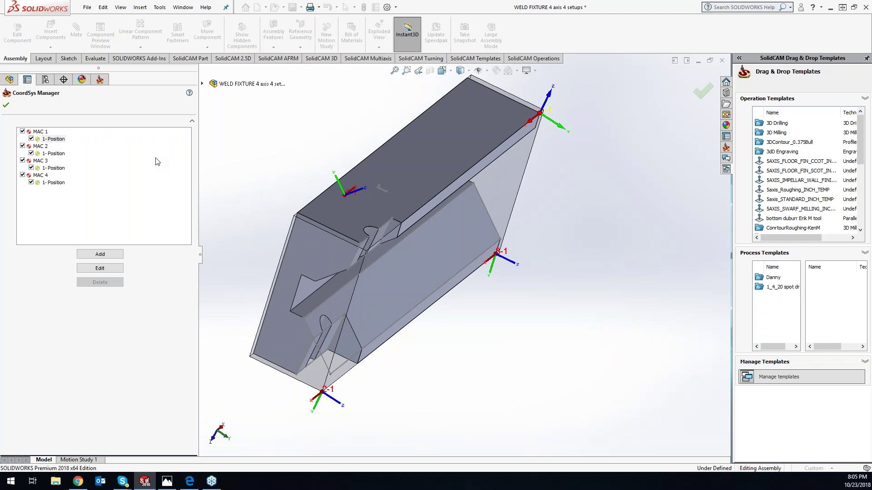
middle_click_drag(484, 376, 491, 315)
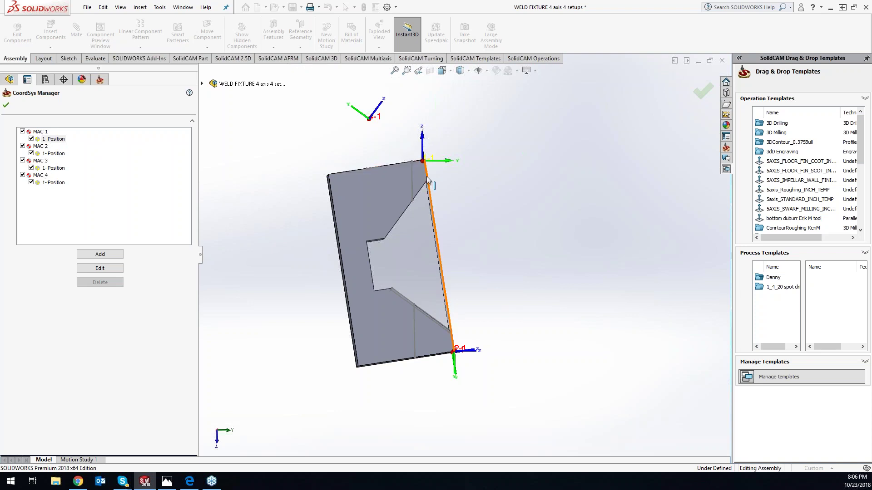
middle_click_drag(417, 174, 411, 143)
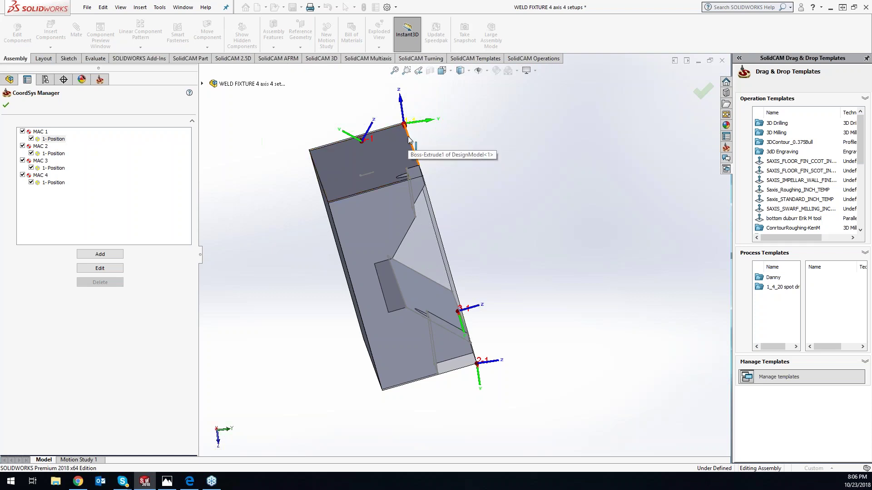
middle_click_drag(559, 319, 512, 321)
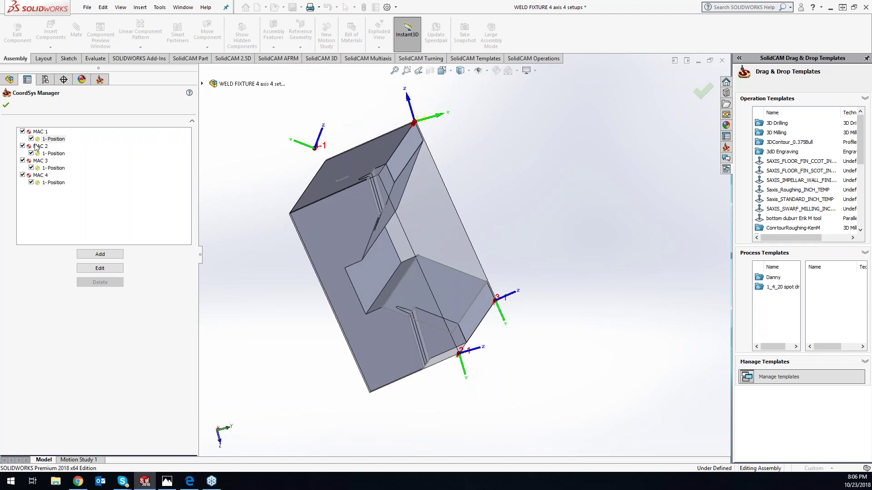
- Hide MAC 1, MAC 3 and MAC 4 and examine the MAC 2 coordinate system on the fixture's corner
left_click(22, 131)
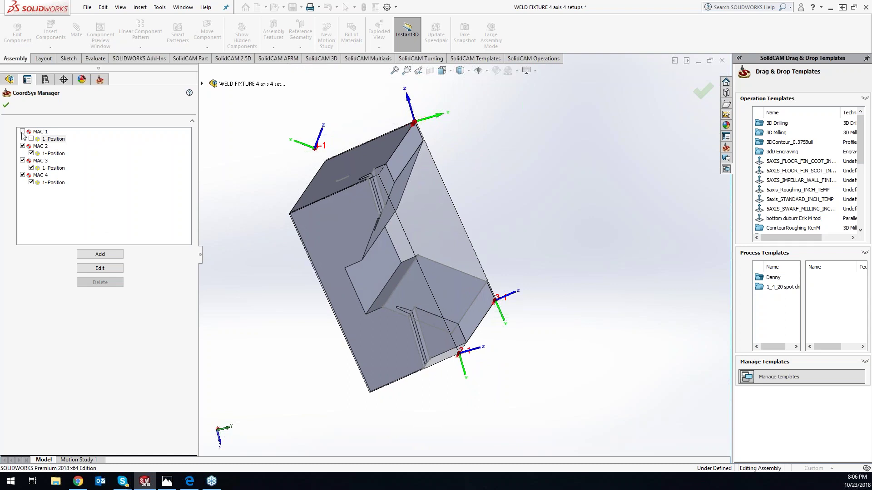
left_click(22, 160)
left_click(23, 176)
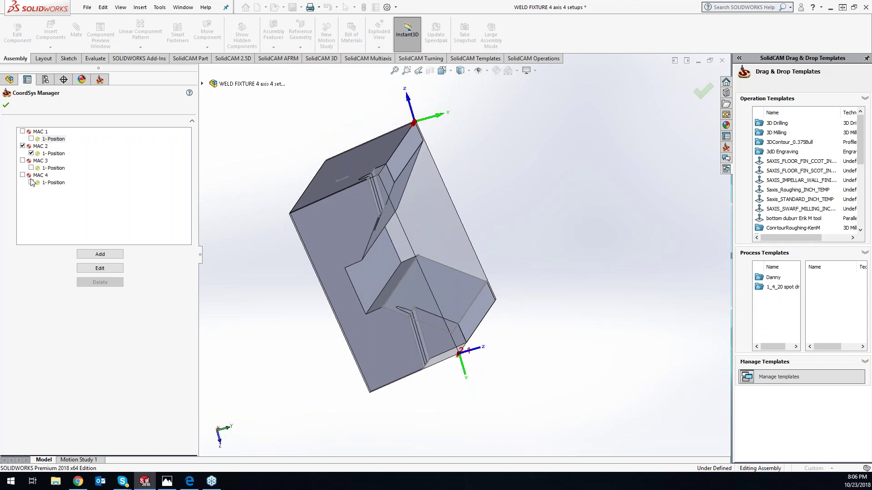
middle_click_drag(573, 408, 454, 290)
middle_click_drag(490, 325, 524, 334)
middle_click_drag(396, 251, 396, 248)
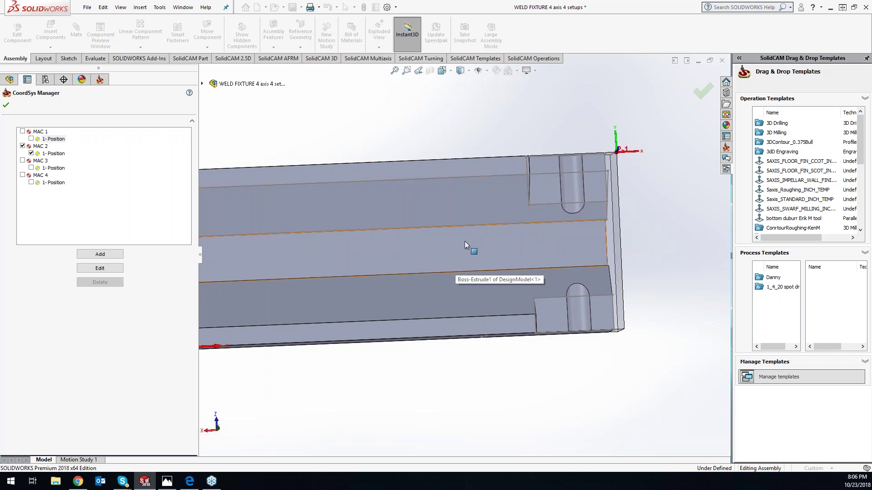
middle_click_drag(465, 241, 460, 238)
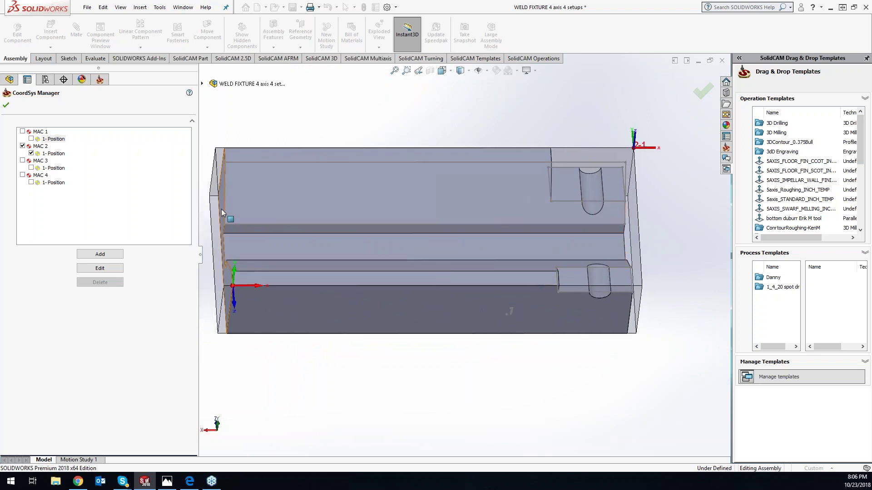
- Hide MAC 2, display MAC 3 alone and examine its orientation on the fixture
left_click(22, 146)
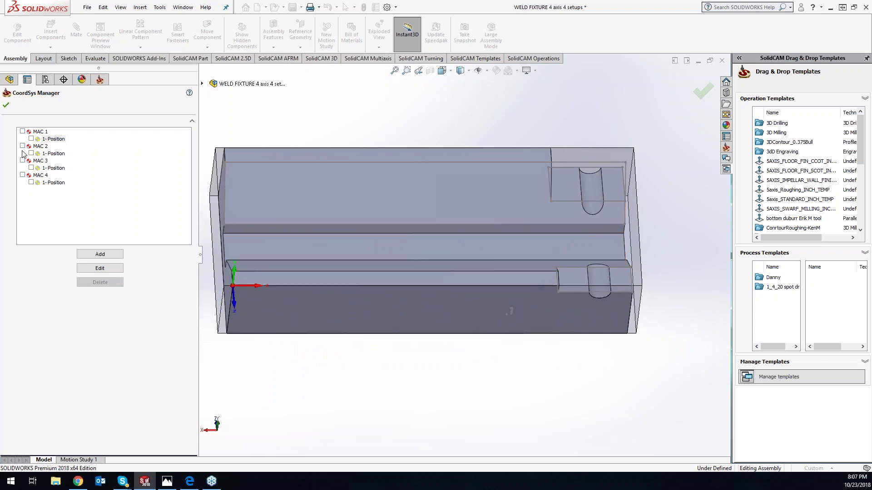
left_click(22, 161)
mouse_move(513, 340)
middle_mouse_down()
mouse_move(502, 333)
mouse_move(538, 323)
mouse_move(533, 298)
mouse_move(532, 343)
middle_mouse_up()
middle_click_drag(449, 256, 447, 259)
- Display only MAC 1 and MAC 2 and inspect the two end-pocket faces of the fixture
left_click(22, 161)
left_click(22, 146)
middle_click_drag(559, 223, 568, 216)
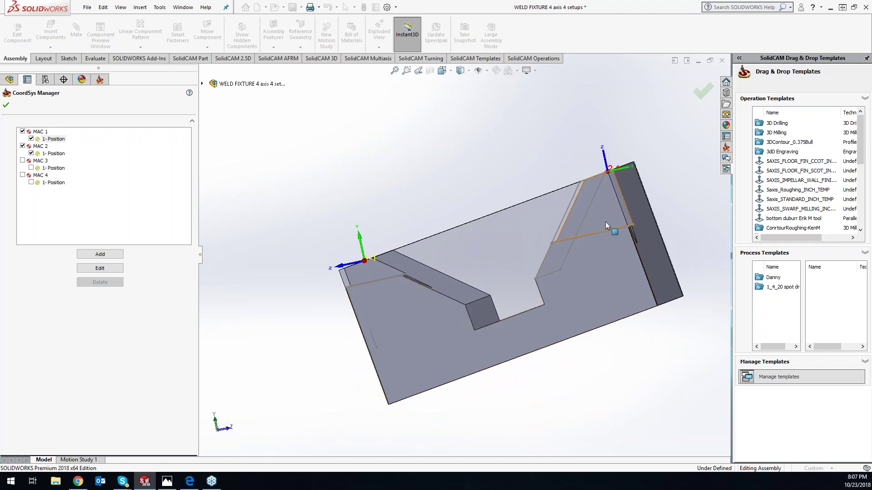
middle_click_drag(571, 230, 573, 266)
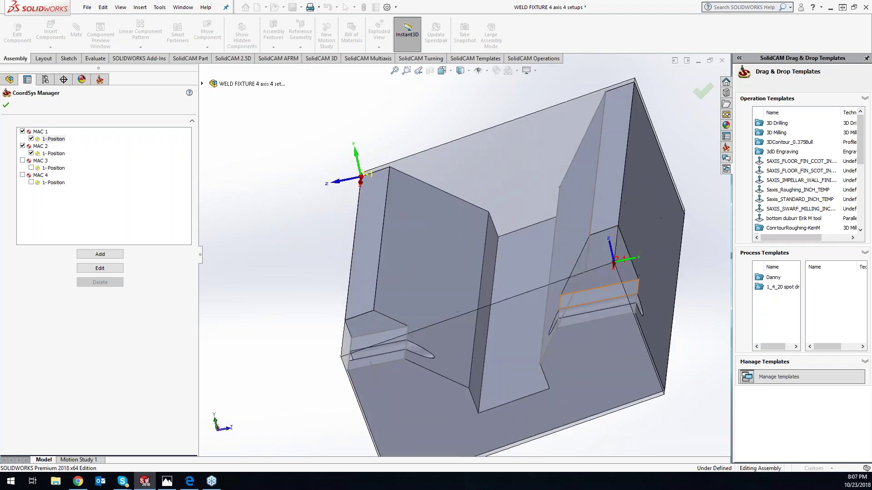
left_click(597, 296)
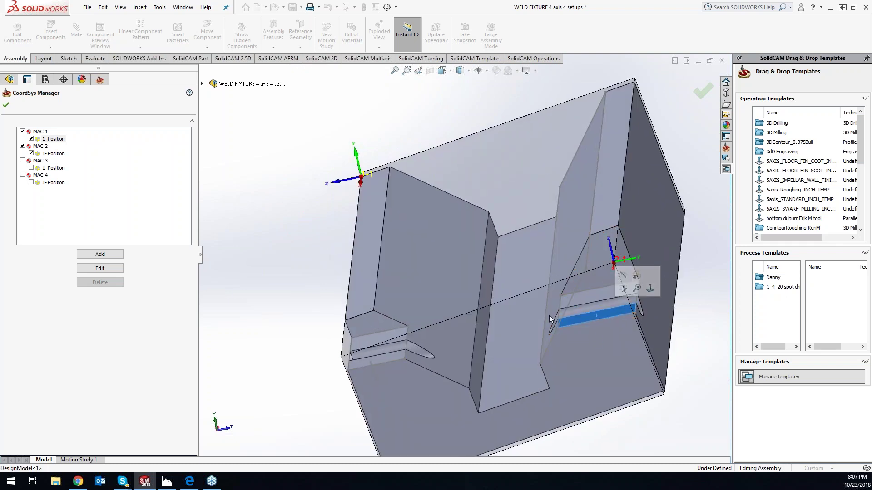
left_click(370, 338)
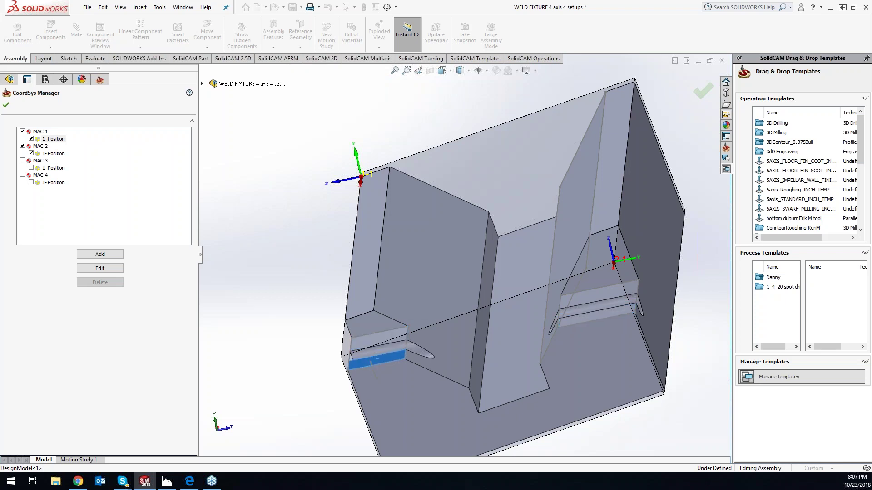
left_click(247, 272)
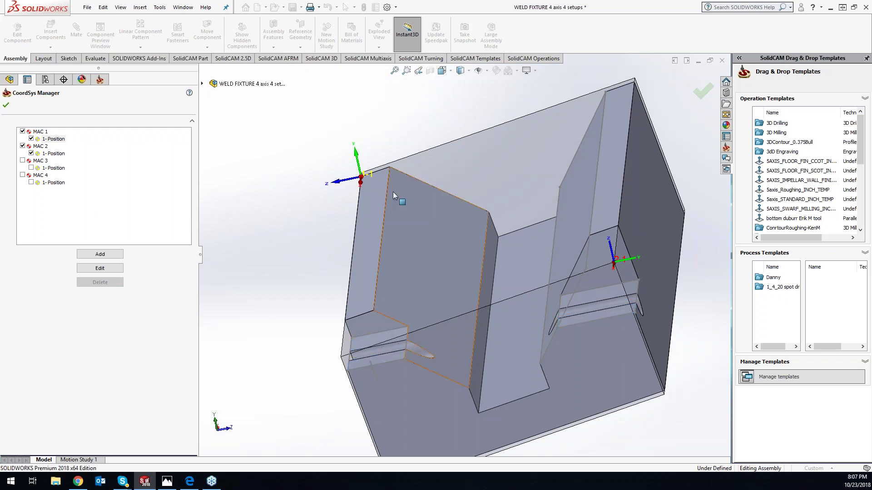
- Display MAC 3 and MAC 4 as well and inspect the two angled faces of the V-shaped channel
left_click(22, 160)
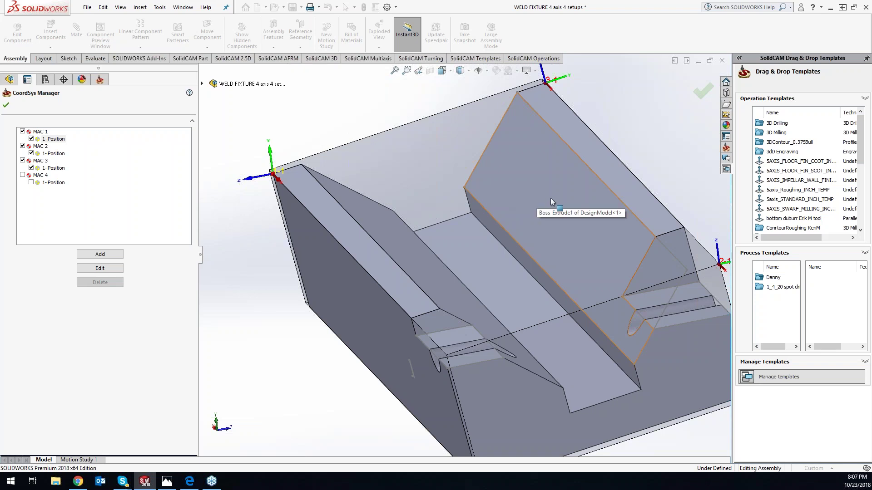
left_click(22, 175)
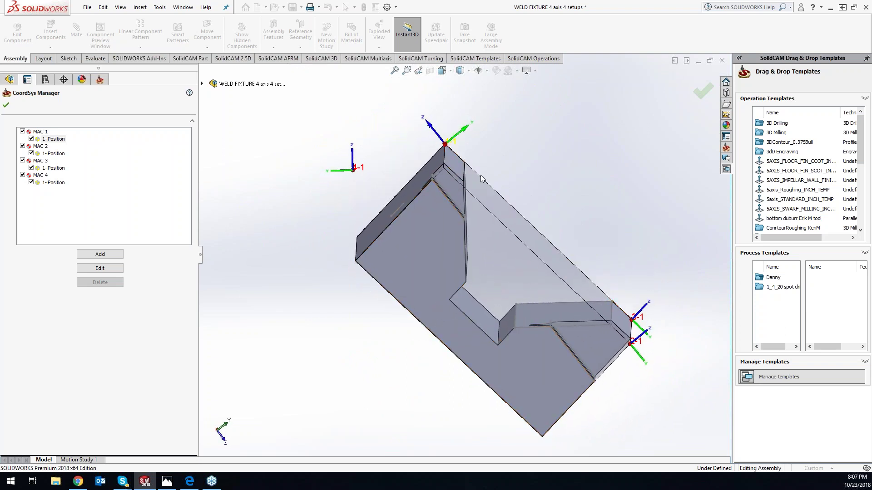
left_click(463, 211)
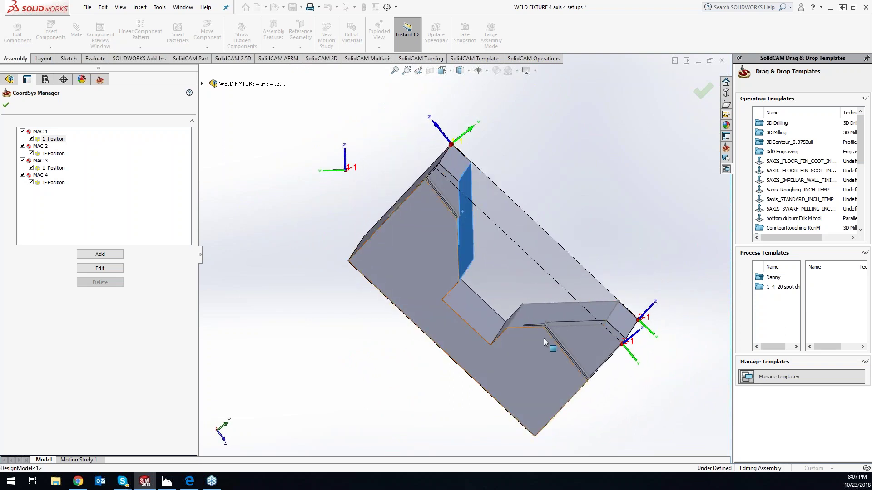
left_click(555, 312)
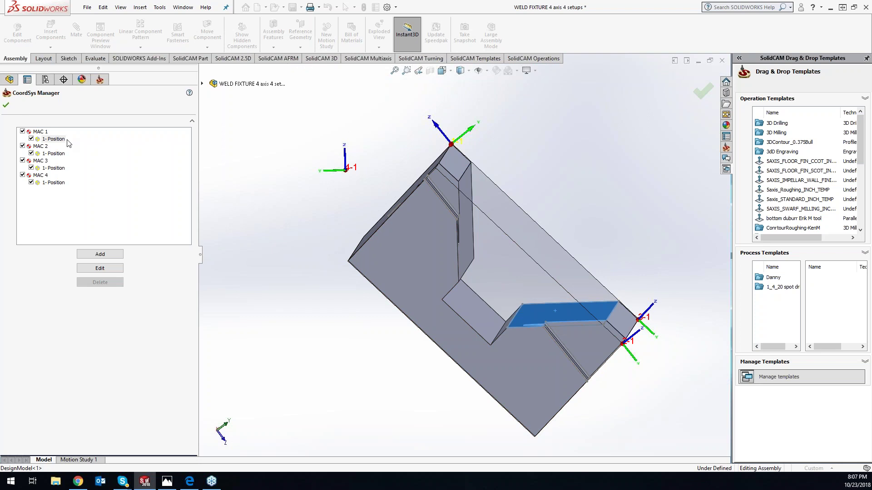
- Leave the CoordSys Manager and close the milling part data without changing any settings
left_click(6, 105)
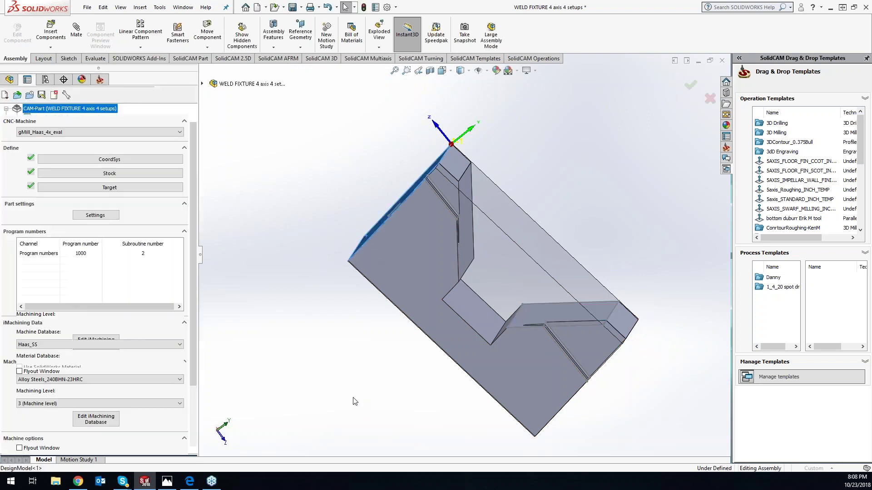
left_click(18, 107)
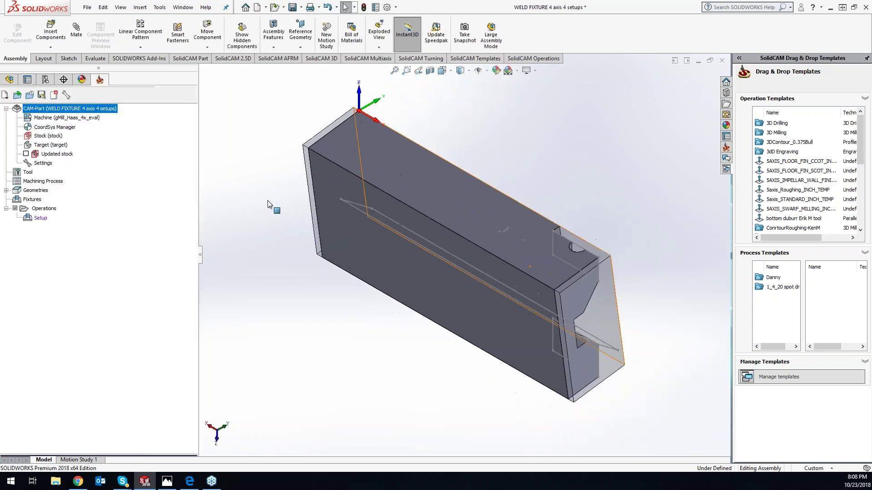
middle_click_drag(510, 322, 574, 383)
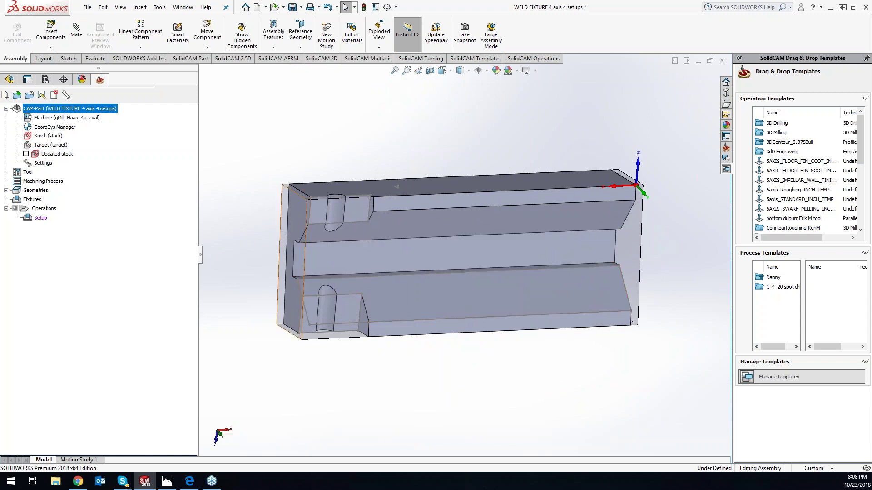
- Look through the assembly's component tree for the Kurt vise and custom jaw parts
left_click(9, 80)
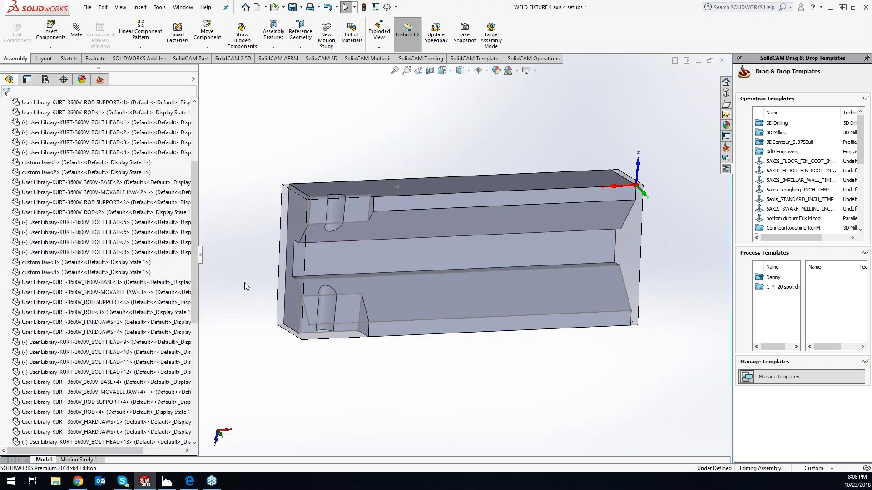
scroll(201, 324, "down", 2)
left_click_drag(201, 324, 173, 192)
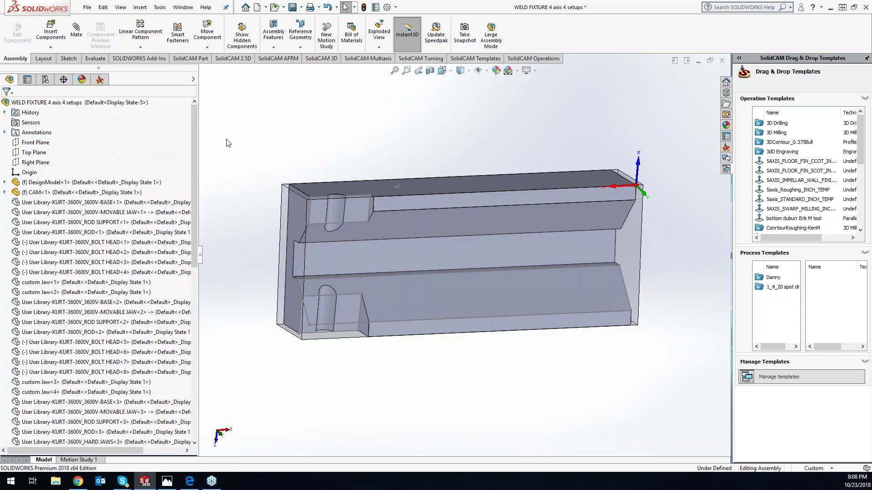
- Activate Display State-1 of the weld fixture assembly
left_click(45, 80)
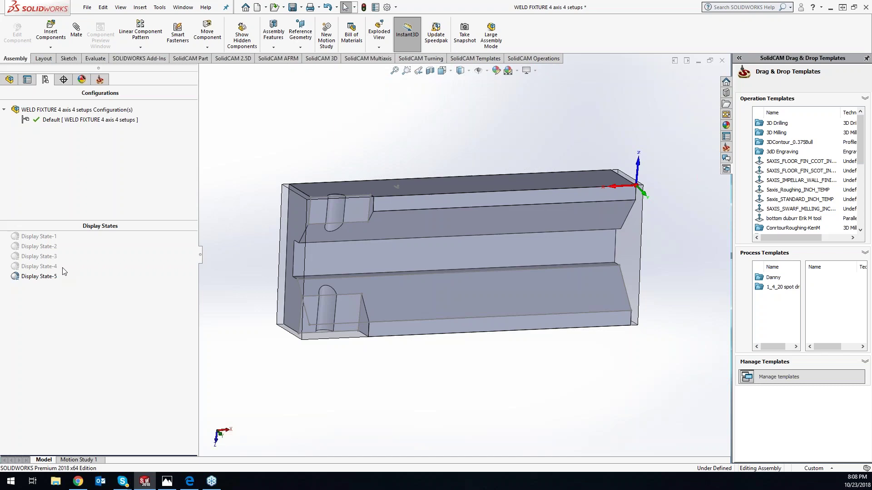
double_click(39, 236)
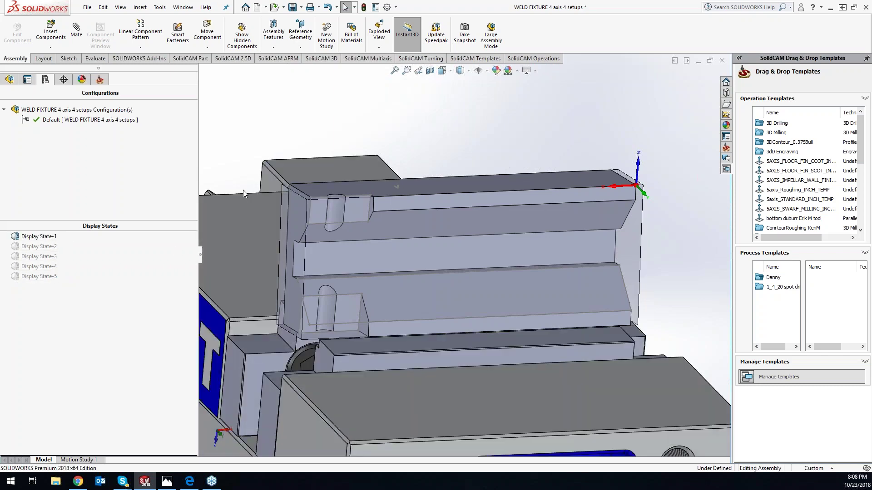
- Create a new machine setup at the start of the operations tree
scroll(504, 149, "up", 2)
middle_click_drag(544, 157, 501, 156)
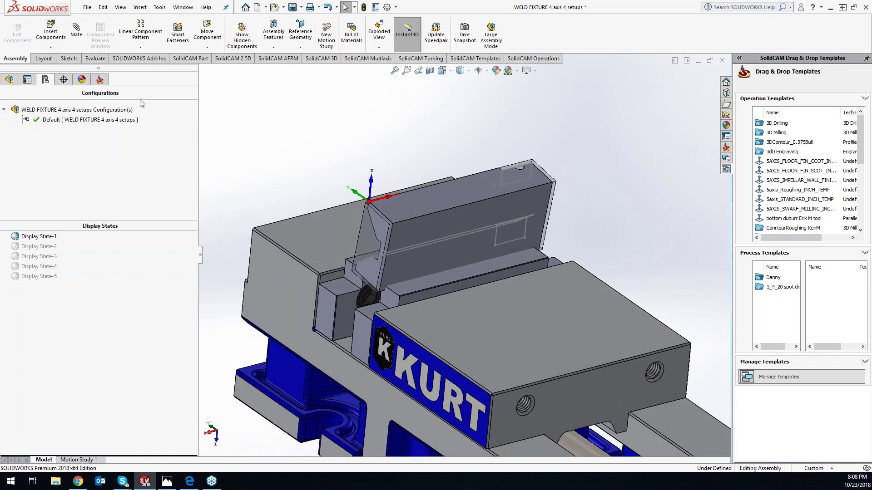
left_click(100, 79)
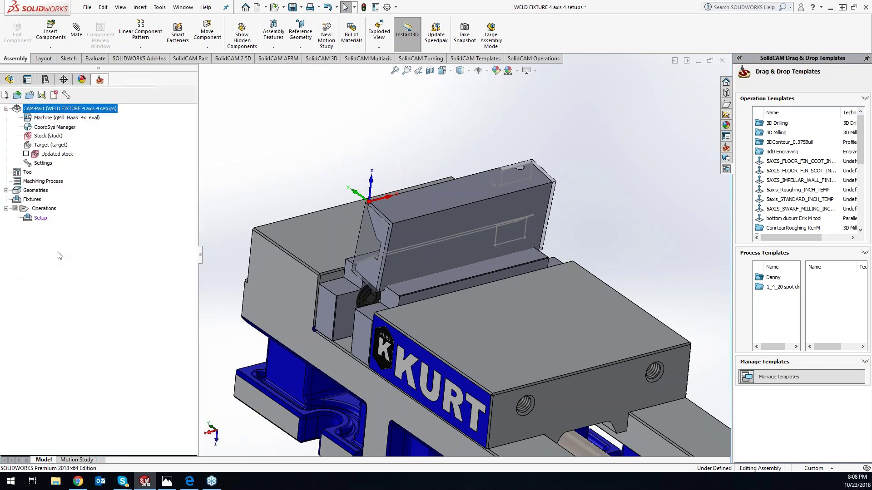
right_click(50, 212)
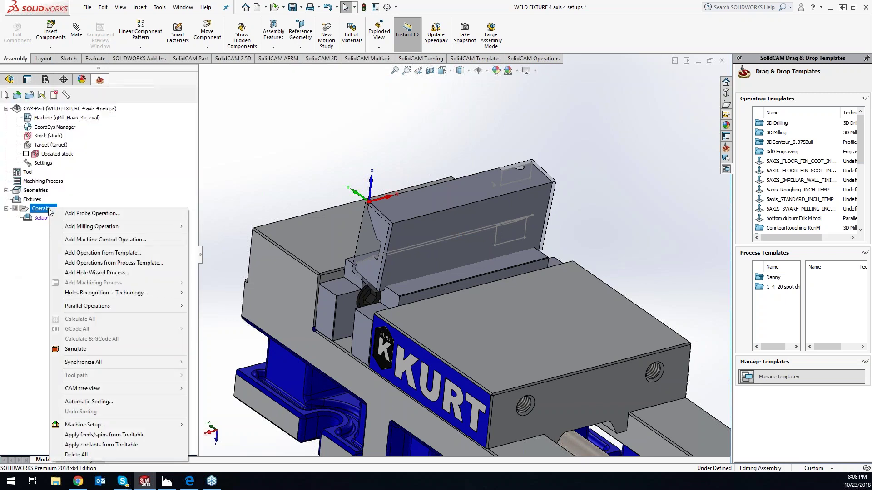
mouse_move(84, 427)
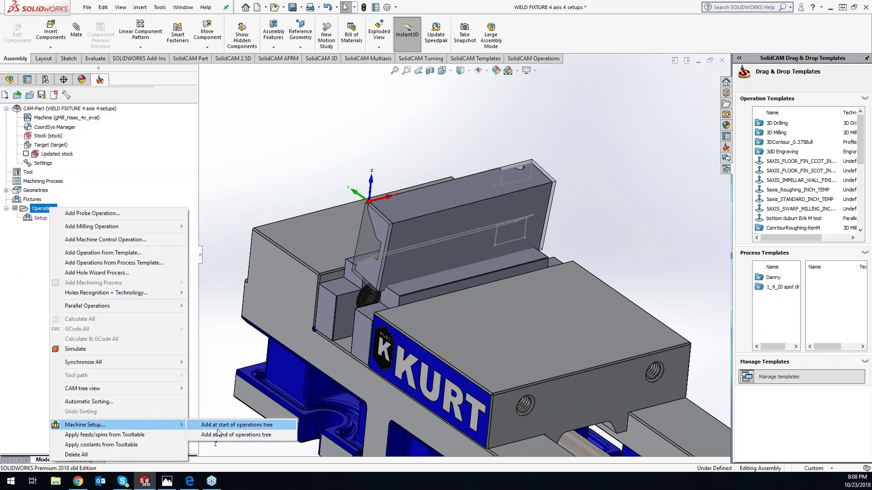
left_click(218, 428)
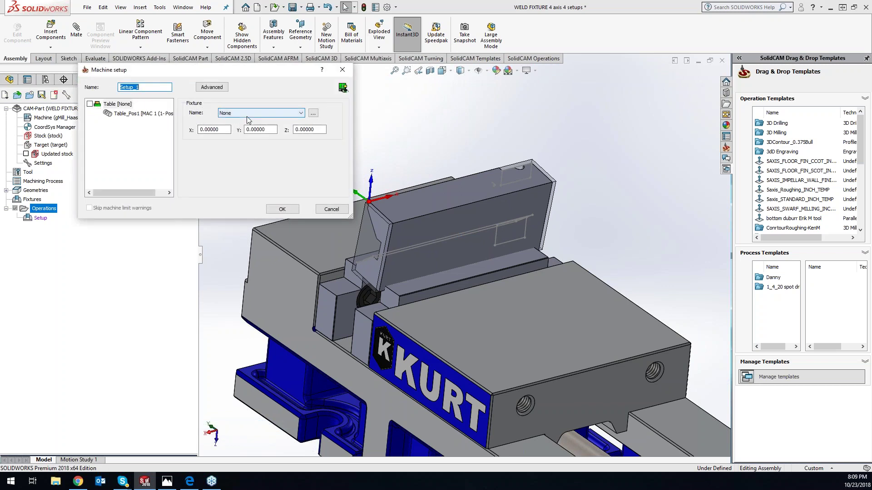
- Define a new fixture for the setup, selecting the four solids of the vise body, sliding jaw and both custom jaws
left_click(312, 113)
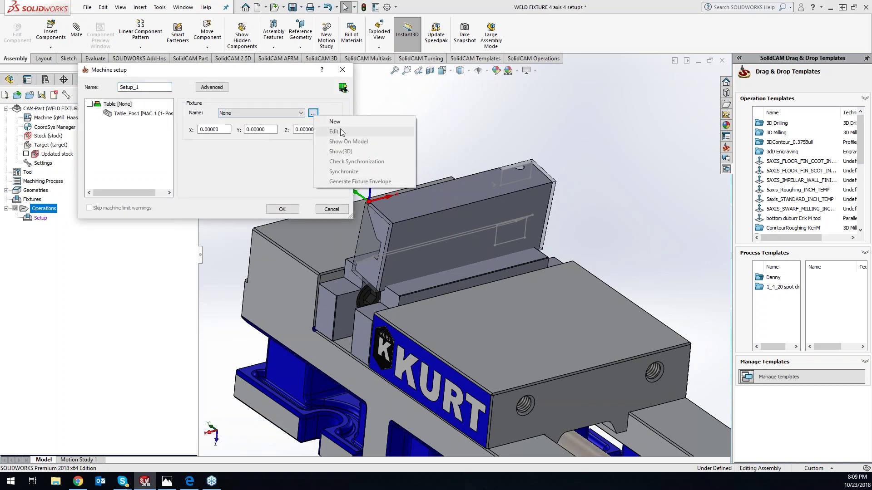
left_click(340, 126)
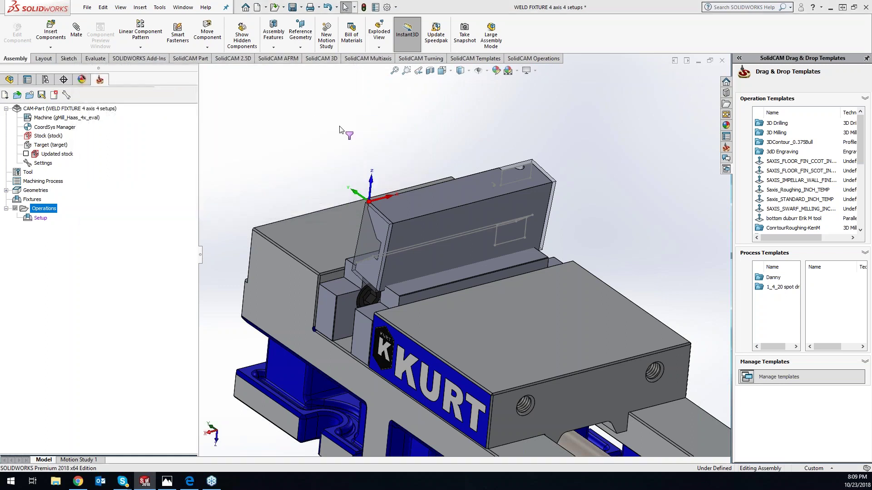
left_click(322, 229)
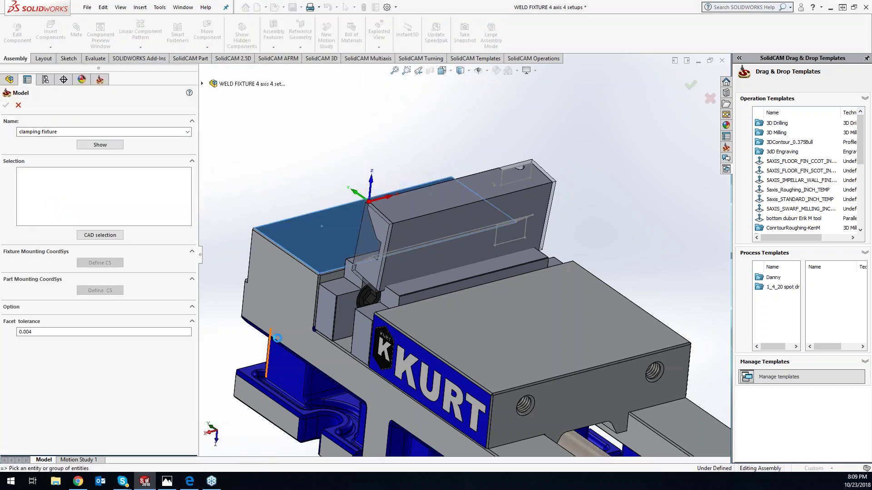
left_click(356, 336)
left_click(366, 345)
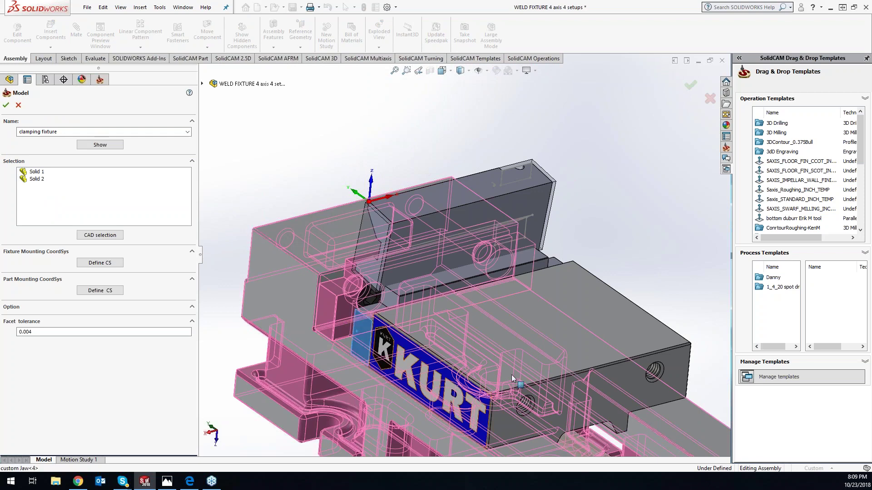
left_click(567, 345)
key("f")
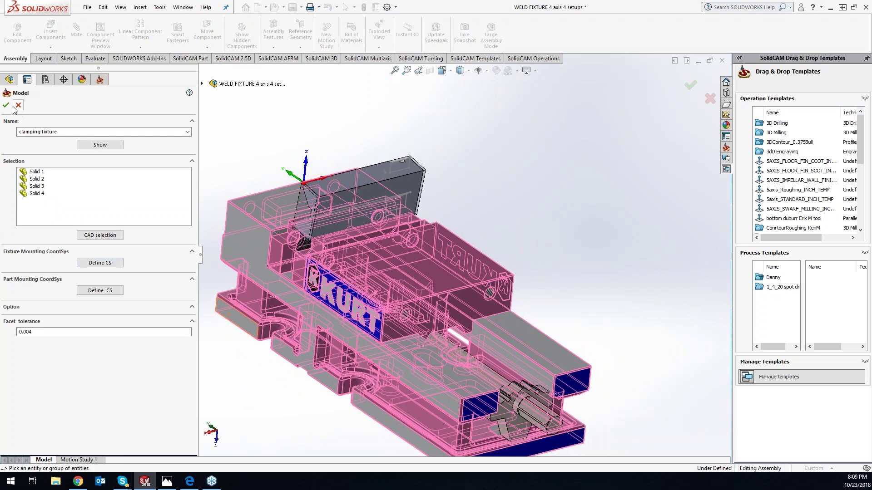
- Name the fixture G54 and accept it for machine setup Setup_1
left_click_drag(66, 133, 11, 126)
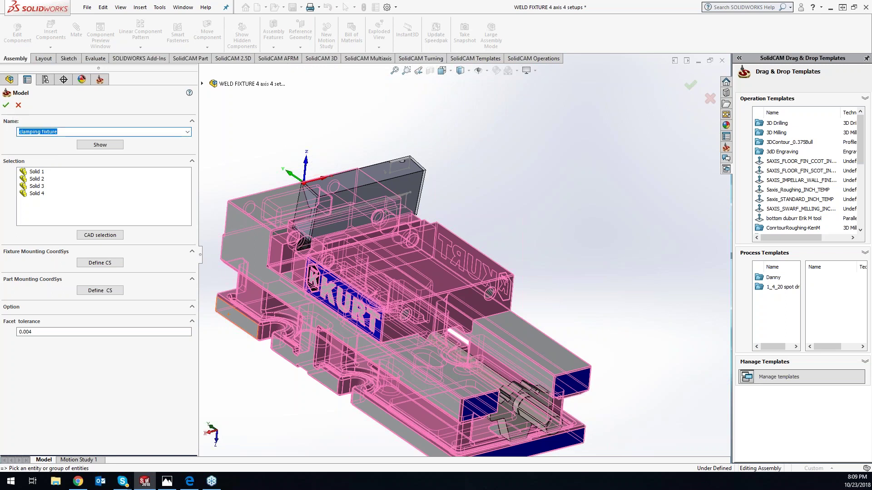
type("G54")
left_click(6, 105)
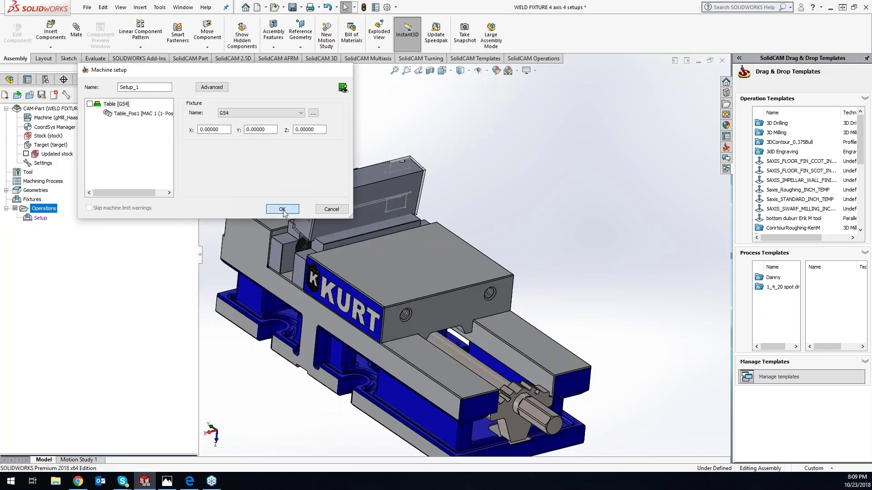
left_click(283, 208)
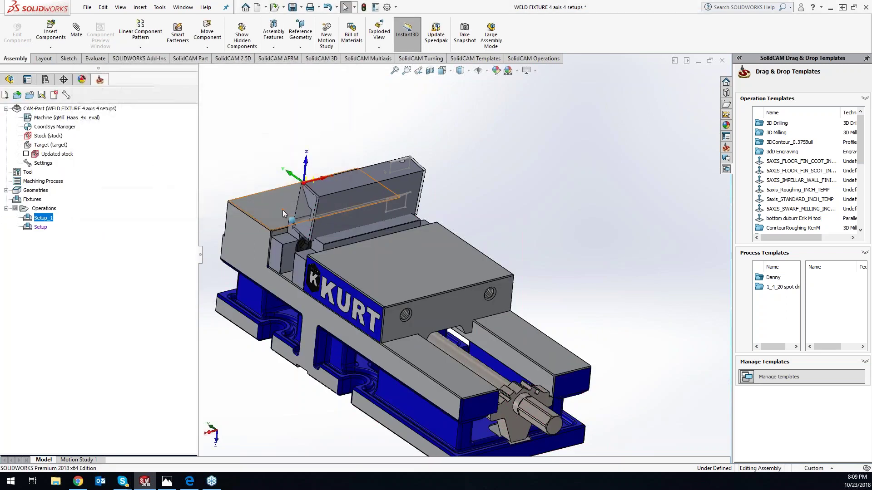
- Add a drilling operation under Setup_1 on MAC 1, with new geometry centred on the half-round hole in the channel's top face
right_click(50, 222)
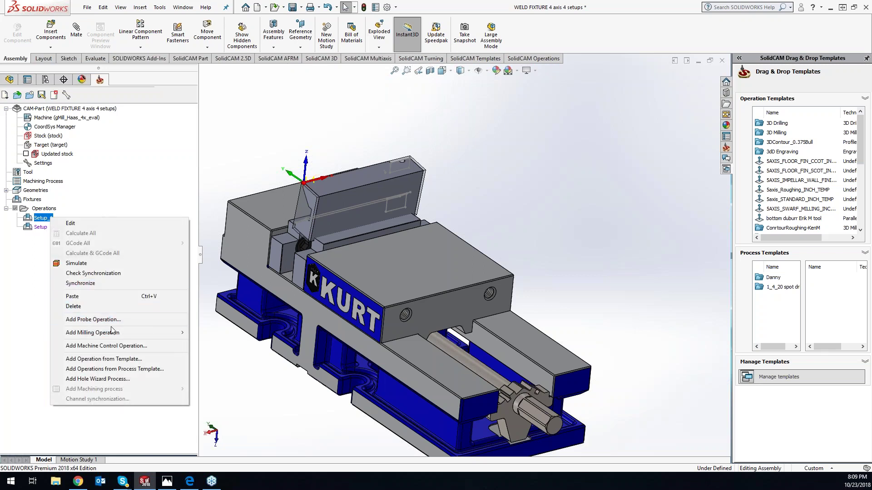
mouse_move(113, 334)
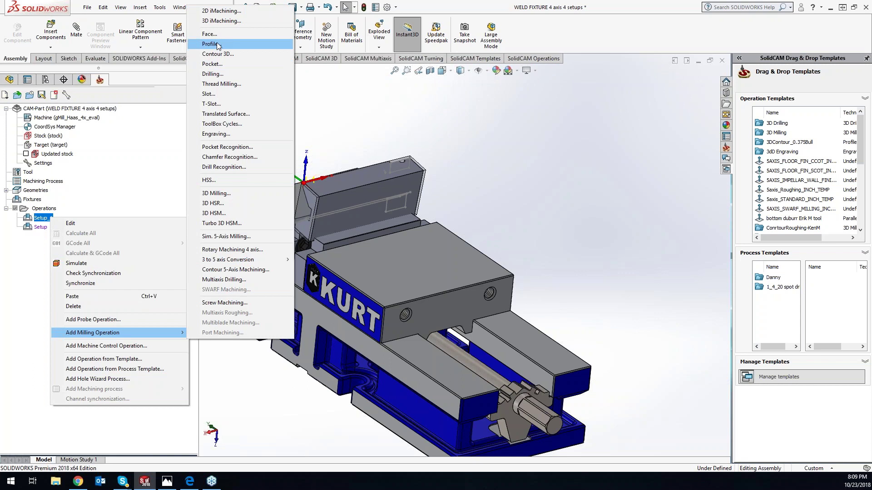
left_click(212, 75)
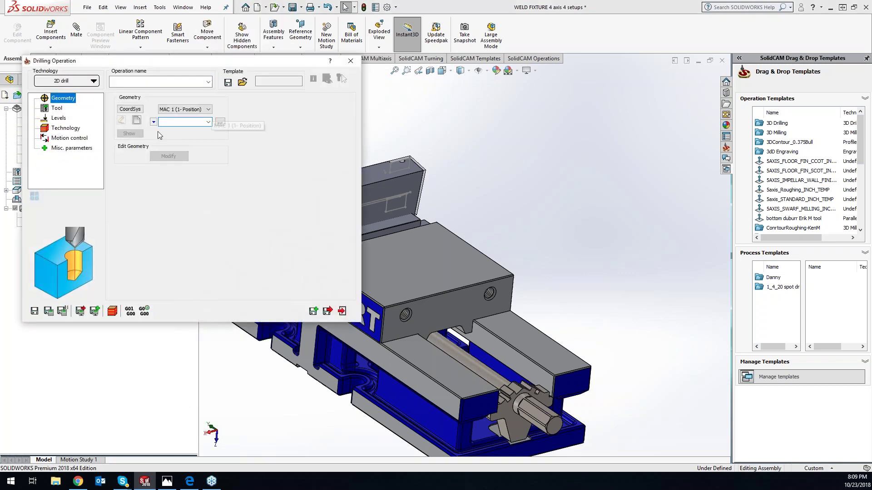
left_click(137, 119)
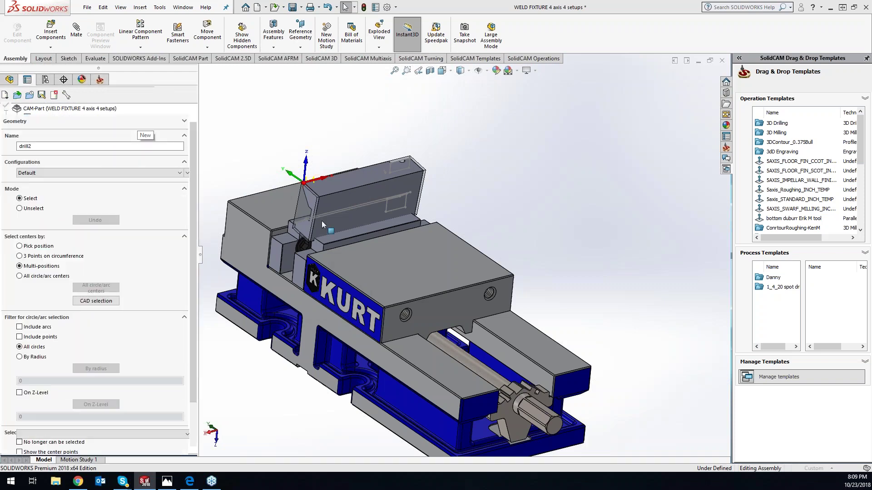
left_click(369, 176)
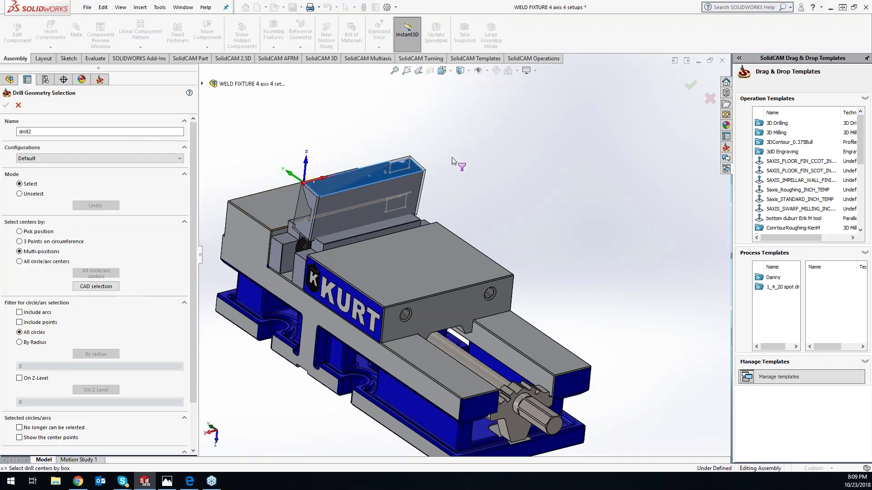
scroll(438, 165, "down", 8)
middle_click_drag(503, 272, 447, 272)
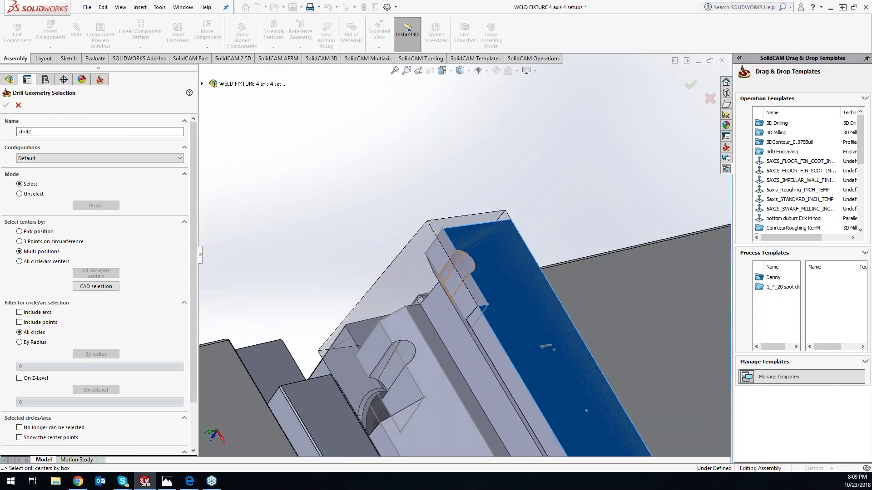
left_click(456, 269)
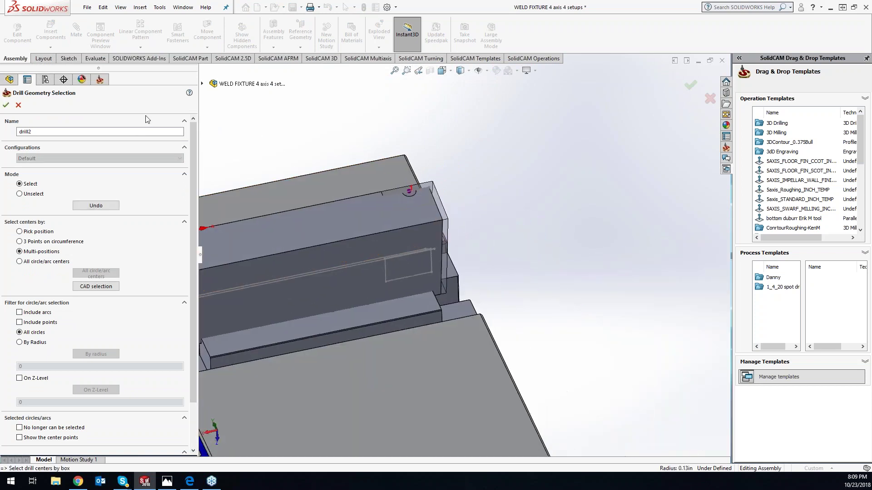
left_click(6, 105)
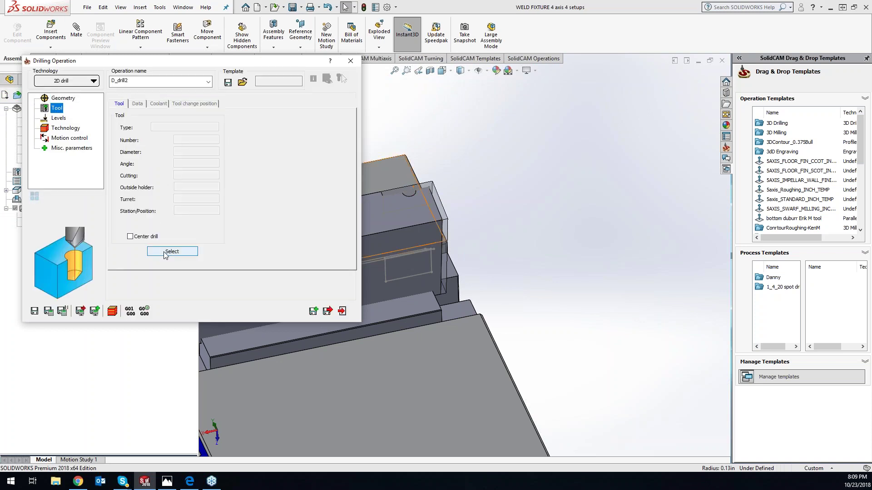
- Assign tool 1, the 0.5 inch 90-degree drill, and set the drill depth to 0
left_click(168, 252)
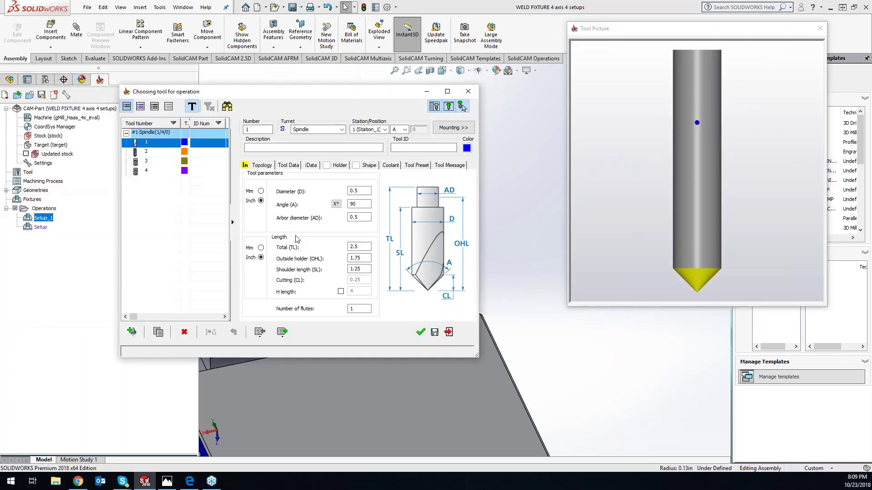
double_click(147, 143)
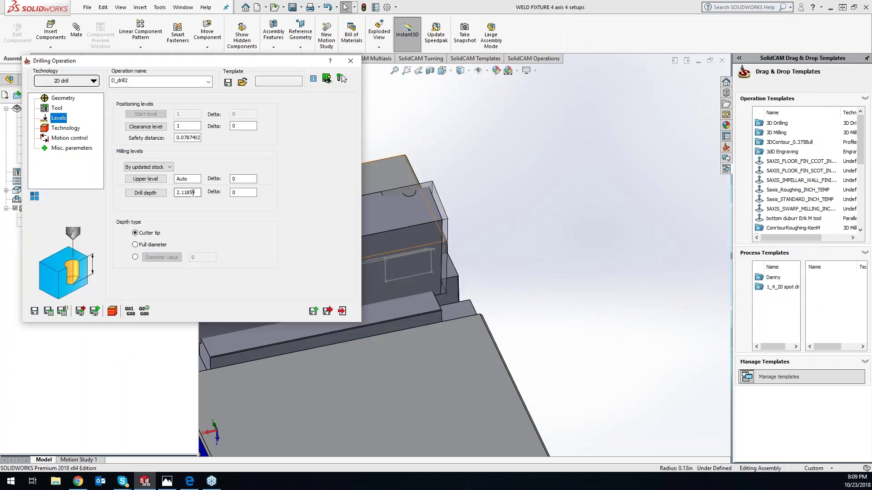
left_click(200, 193)
type("0")
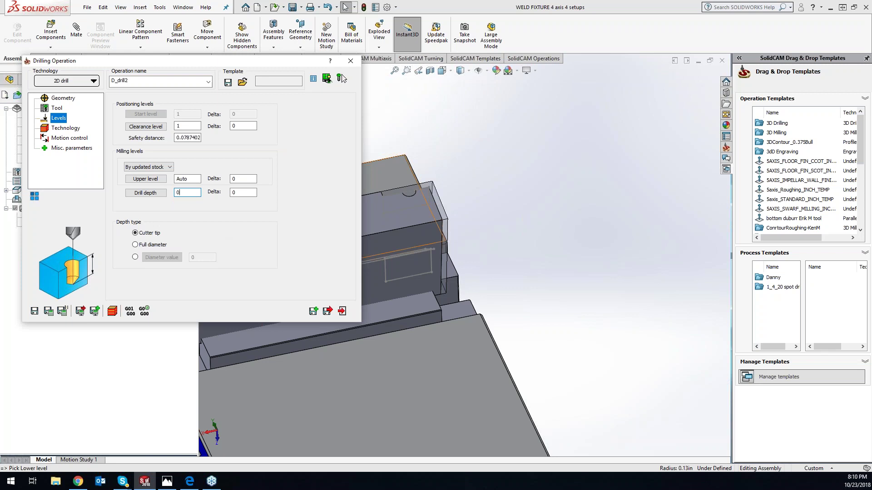
- Set the depth type to a diameter value of 0.259843, taken from three points on the half-round hole's arc
left_click(135, 256)
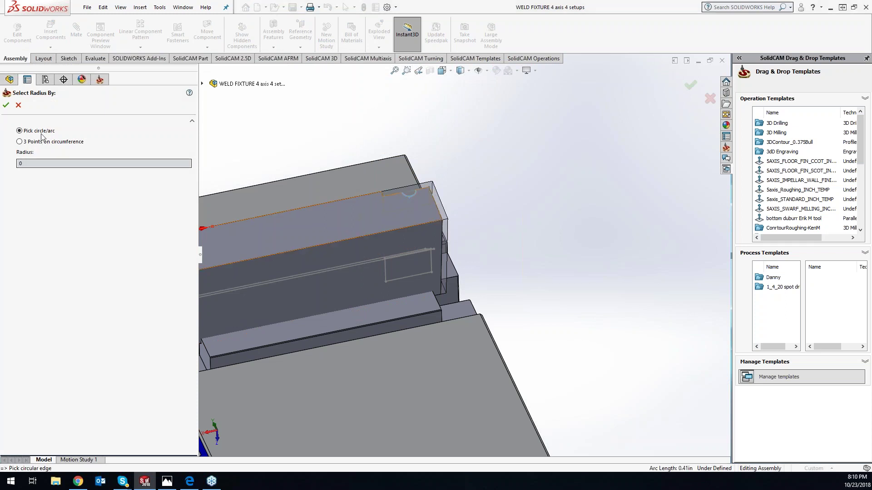
middle_click_drag(255, 228, 470, 219)
left_click(470, 219)
left_click(19, 142)
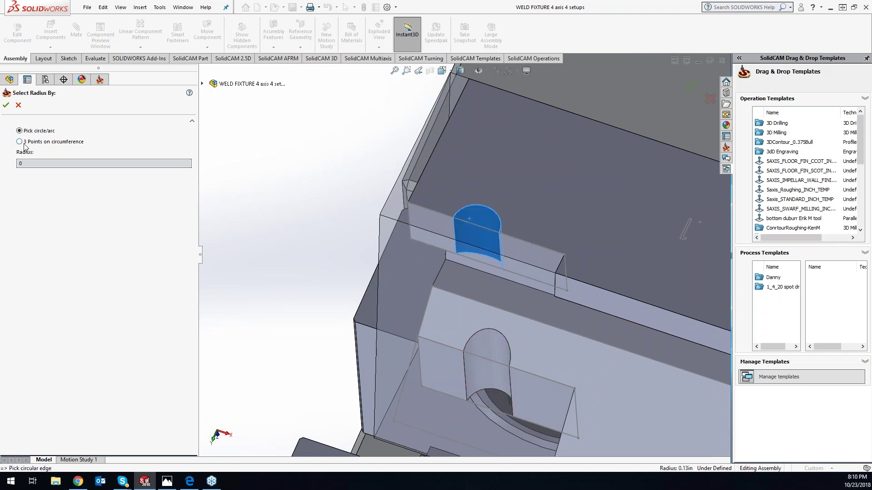
left_click(501, 223)
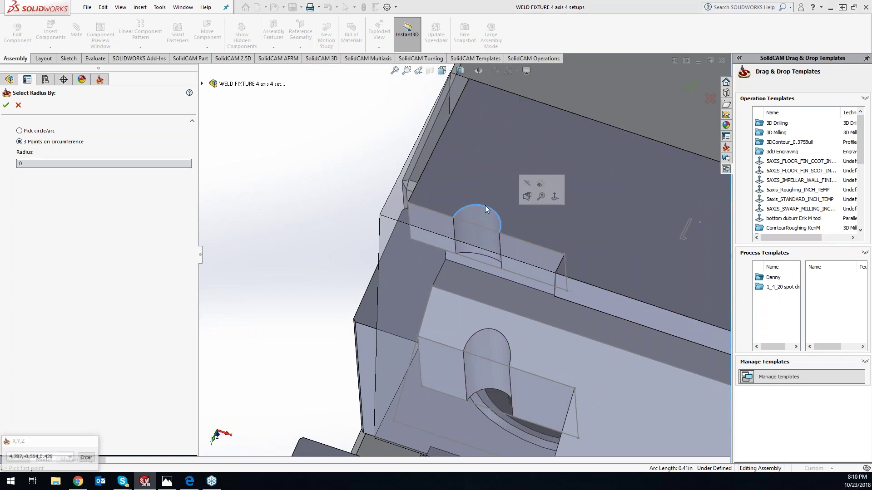
left_click(456, 214)
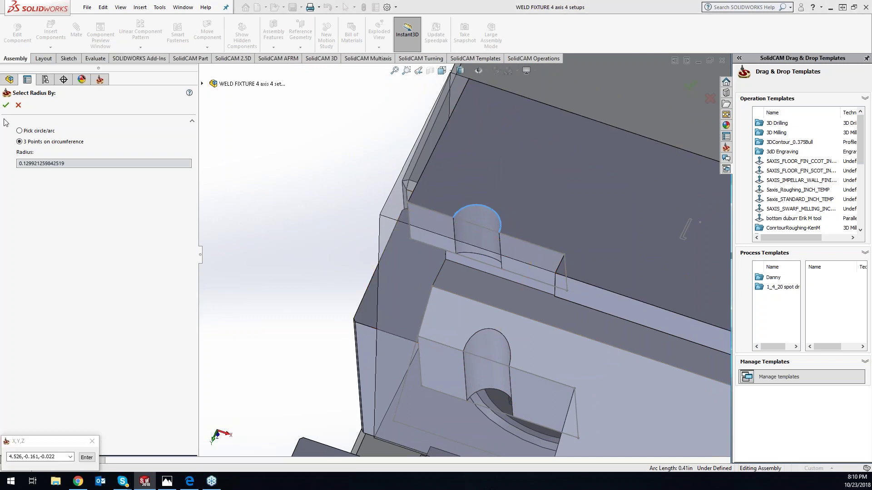
left_click(6, 105)
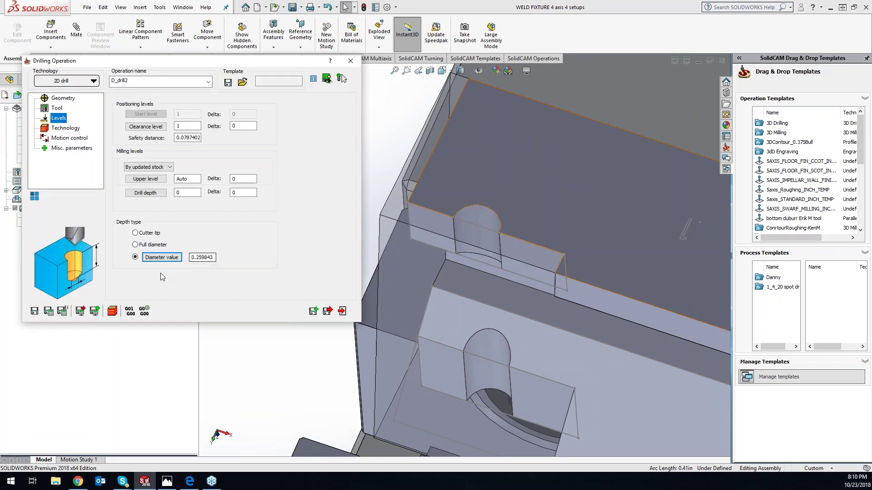
- Calculate the drilling operation and redefine its drill depth as 0.01804 by picking the lower level on the model
left_click(49, 311)
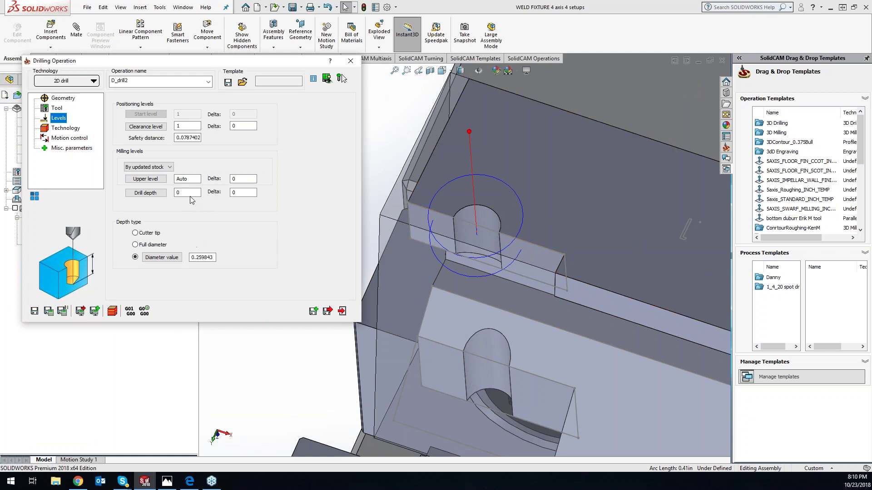
left_click(541, 228)
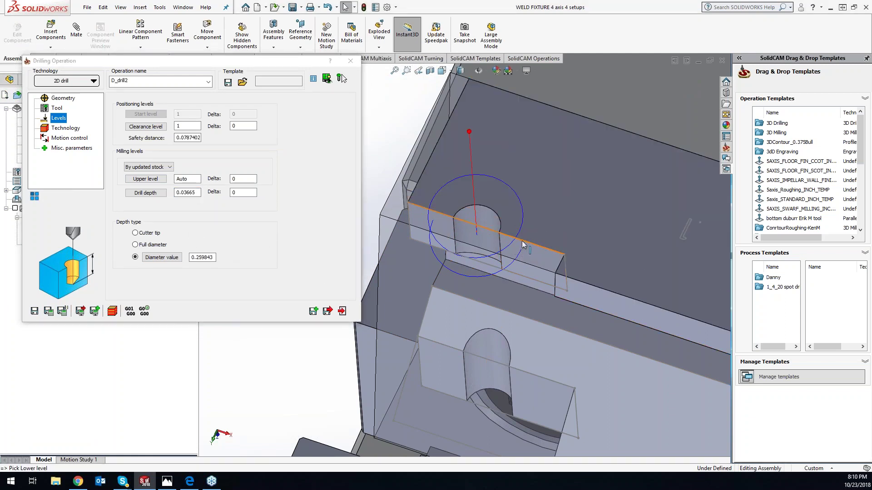
left_click(522, 240)
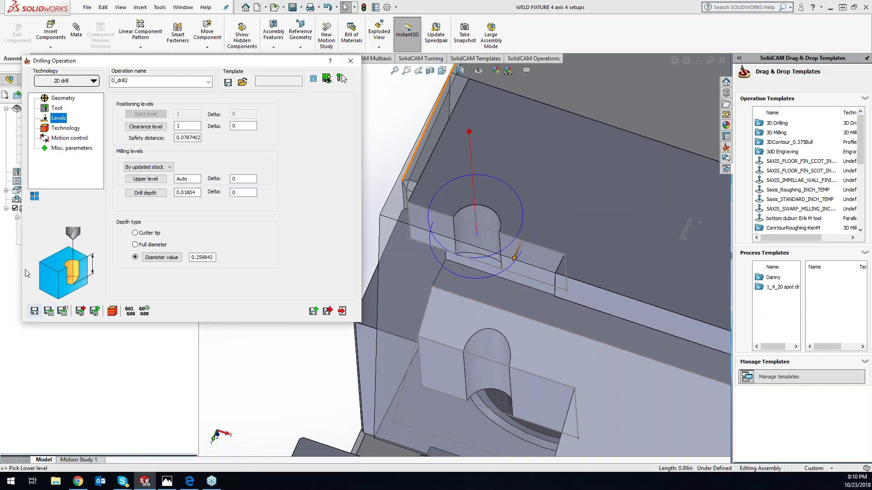
- Simulate the drilling operation in SolidVerify, stepping through the moves with the vise fixture displayed
left_click(112, 311)
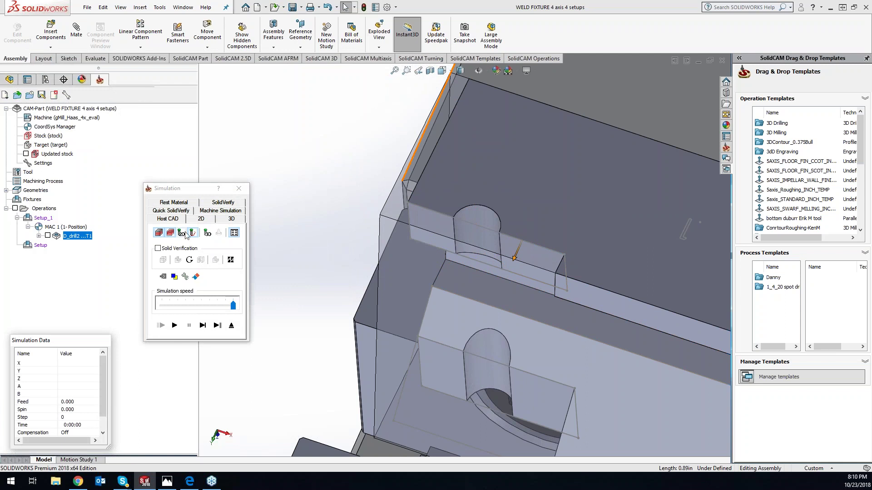
left_click(224, 204)
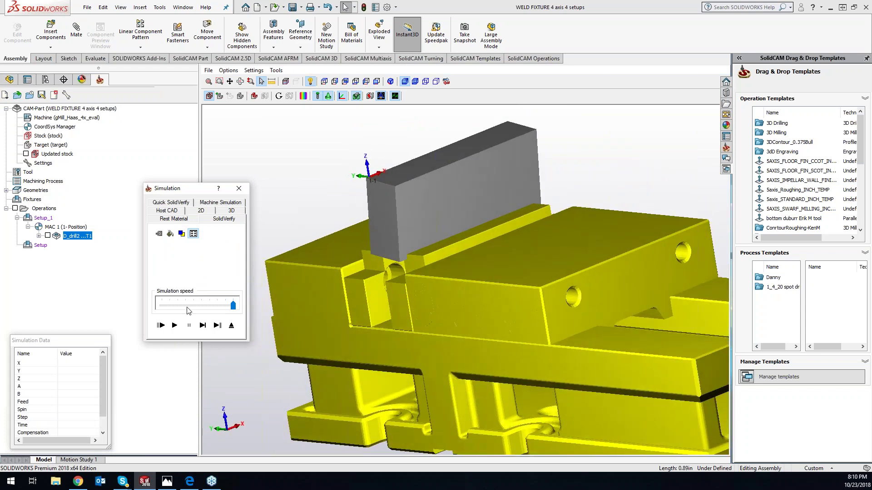
left_click(203, 325)
left_click(205, 327)
left_click(205, 327)
left_click(205, 327)
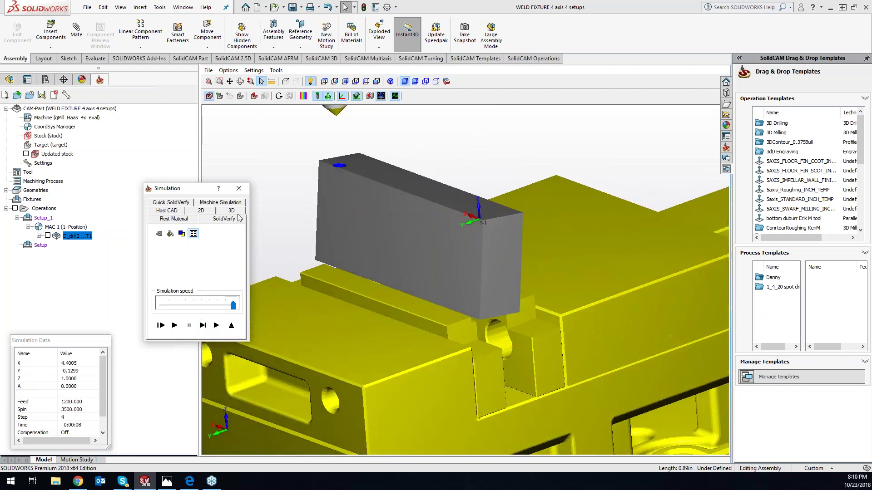
- Duplicate the drilling operation and pick a drill depth of 2.08273, with a delta of -0.025 and the Full diameter depth type
left_click(238, 188)
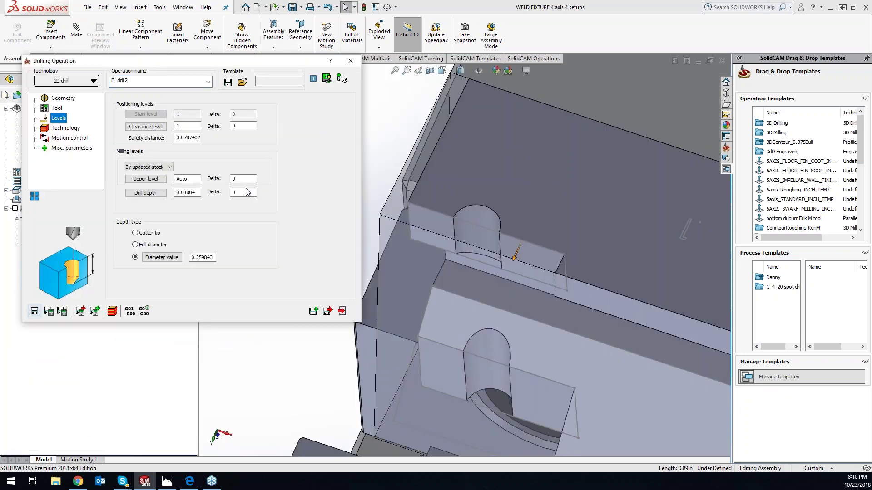
left_click(394, 134)
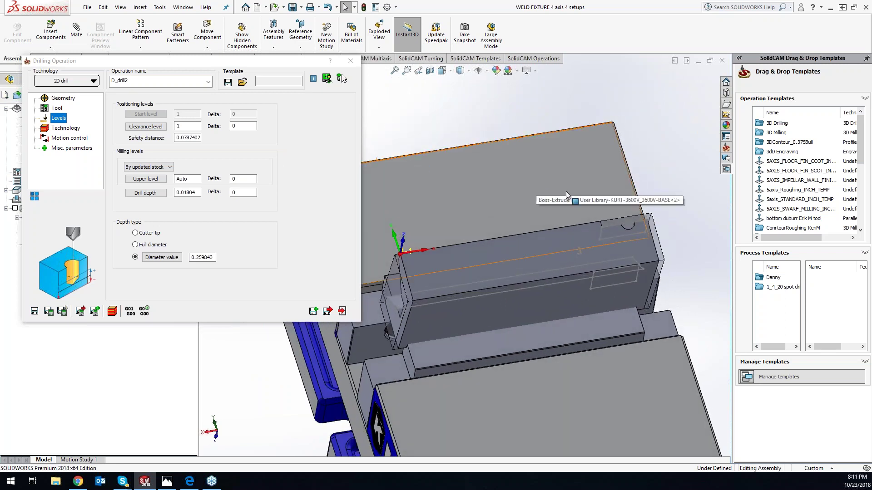
left_click(312, 312)
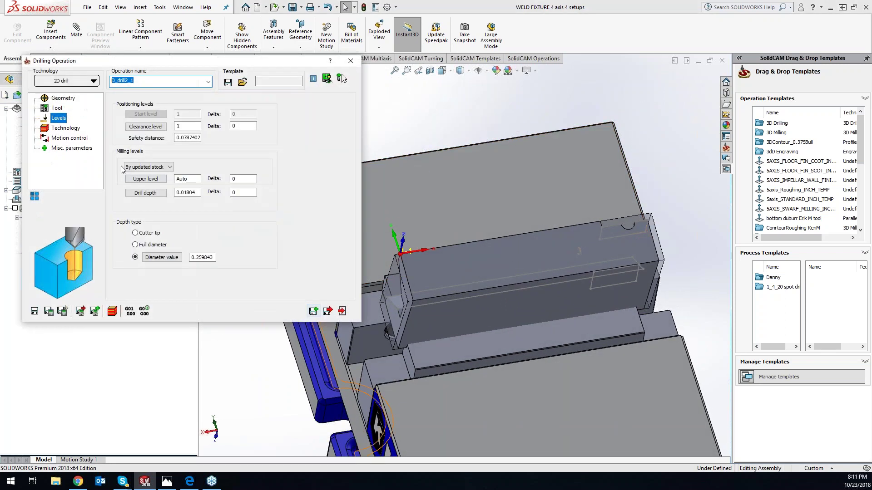
left_click(148, 194)
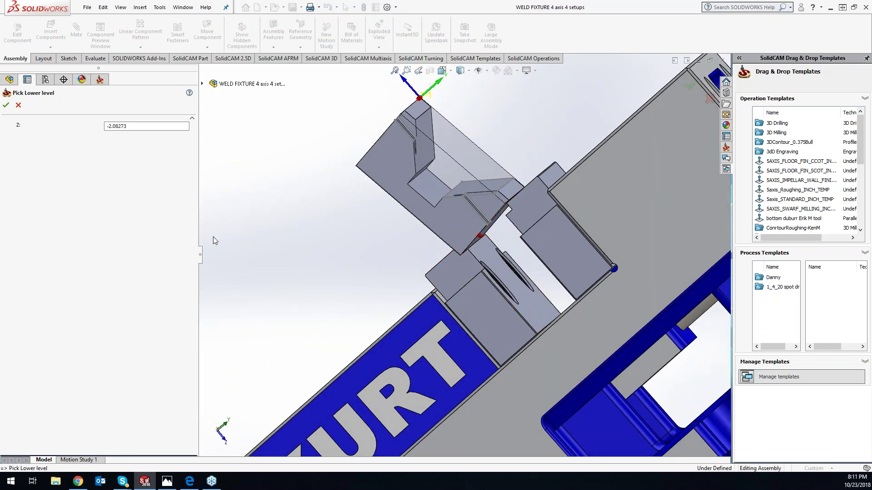
left_click(6, 105)
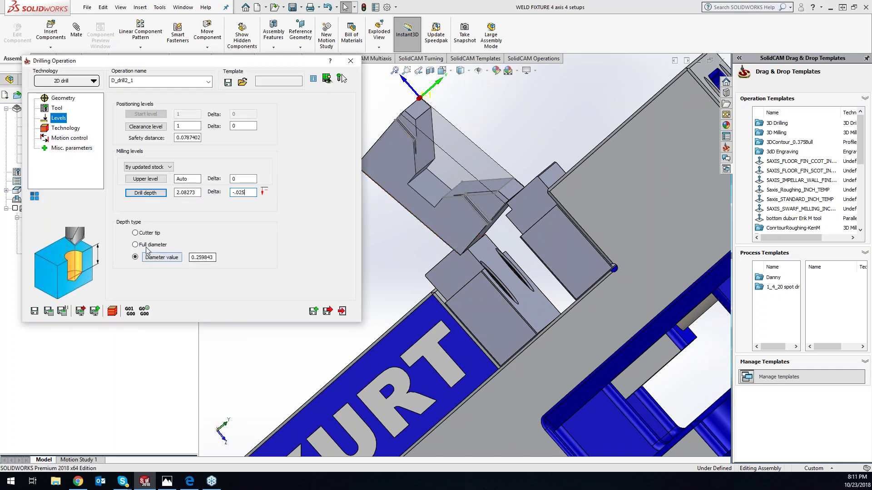
- Change the duplicated operation's drill cycle type to G83 and edit the step down in its drill options
left_click(68, 129)
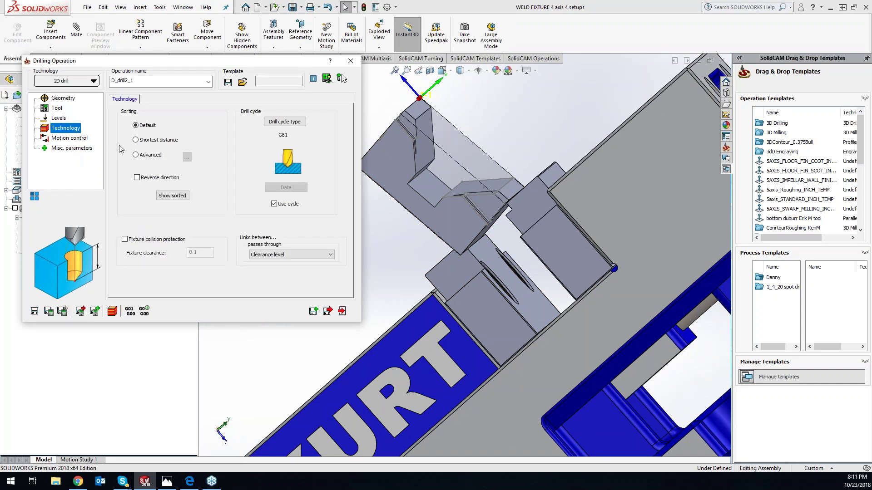
left_click(283, 122)
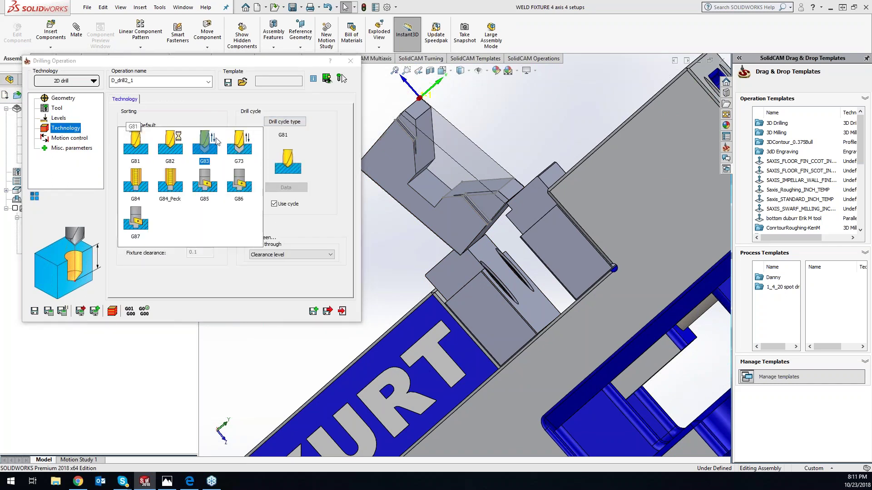
left_click(206, 142)
left_click(307, 190)
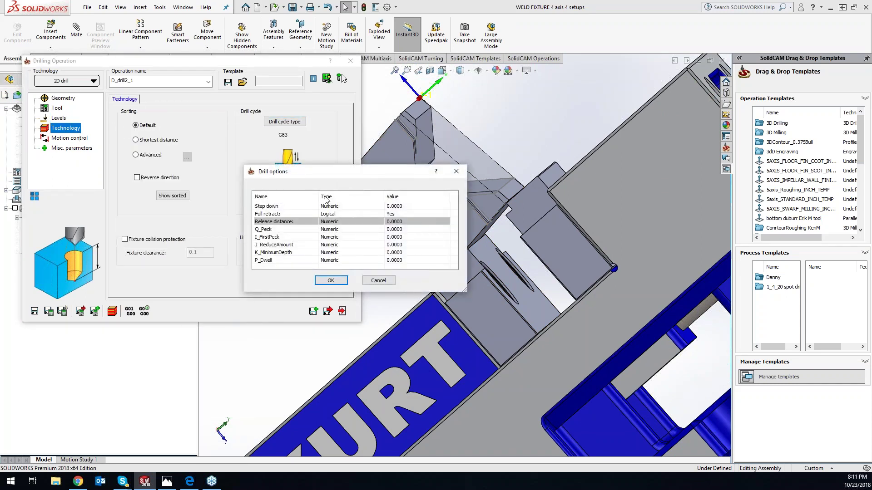
left_click(353, 208)
left_click(401, 207)
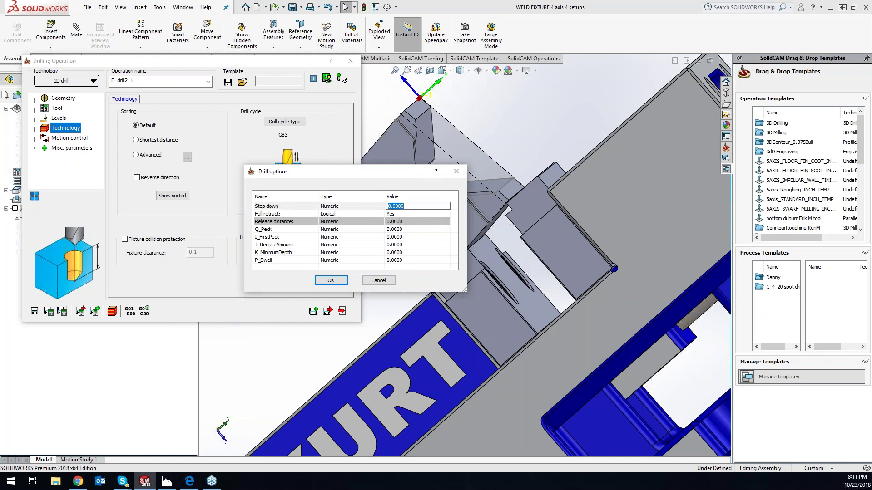
left_click(330, 281)
- Assign tool 2, the 0.259843 inch 118-degree drill, to the duplicated drilling operation
left_click(57, 108)
left_click(179, 250)
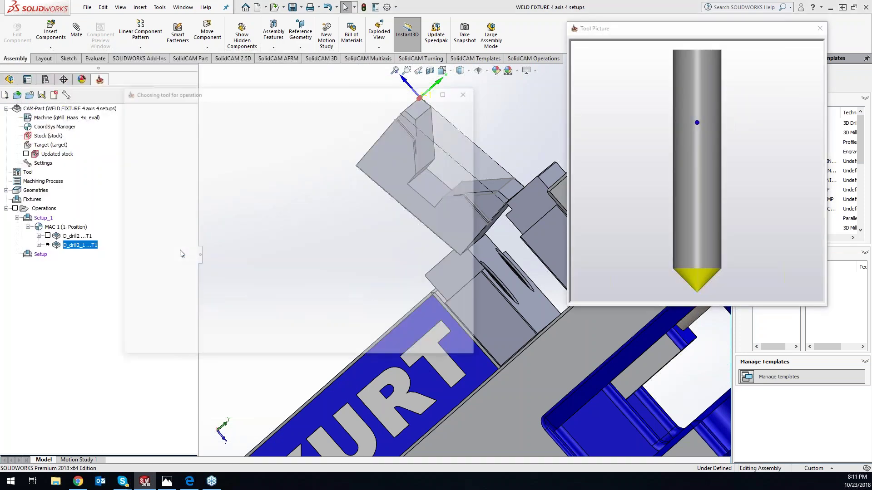
left_click(149, 153)
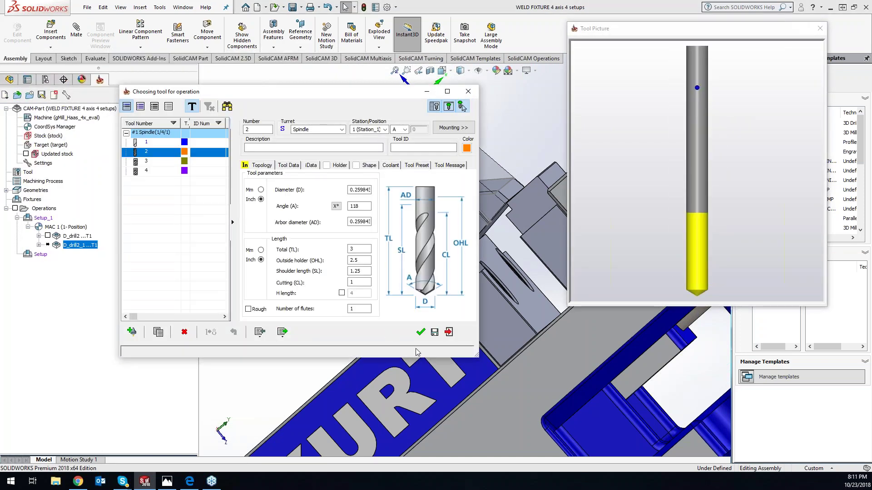
left_click(424, 333)
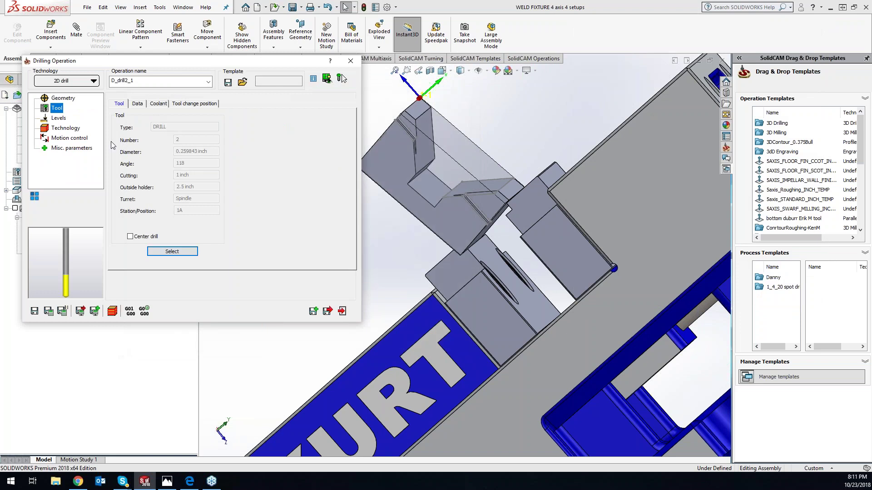
- Save and calculate the duplicated drilling operation, inspecting its tool path on the model before closing the operation
left_click(60, 119)
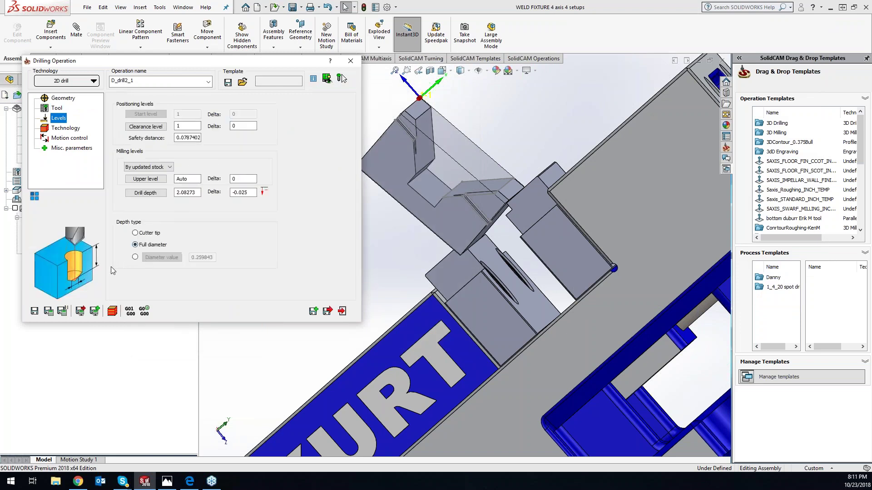
left_click(50, 311)
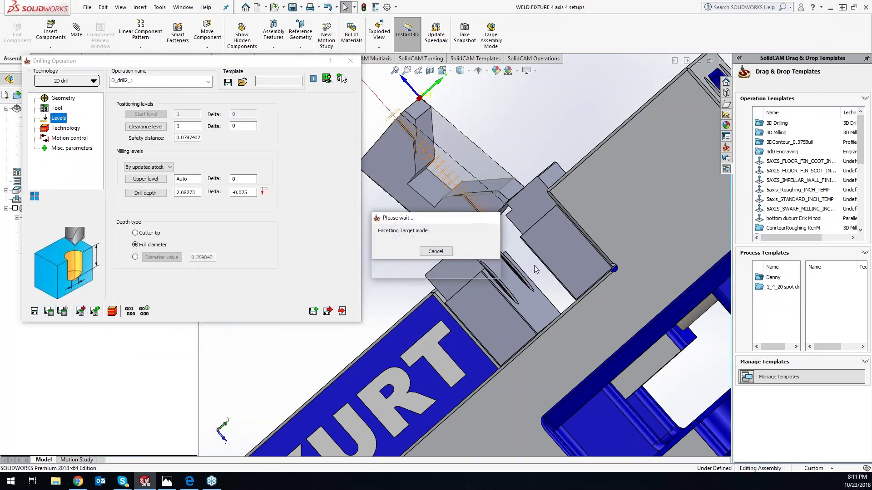
middle_click_drag(543, 140, 521, 134)
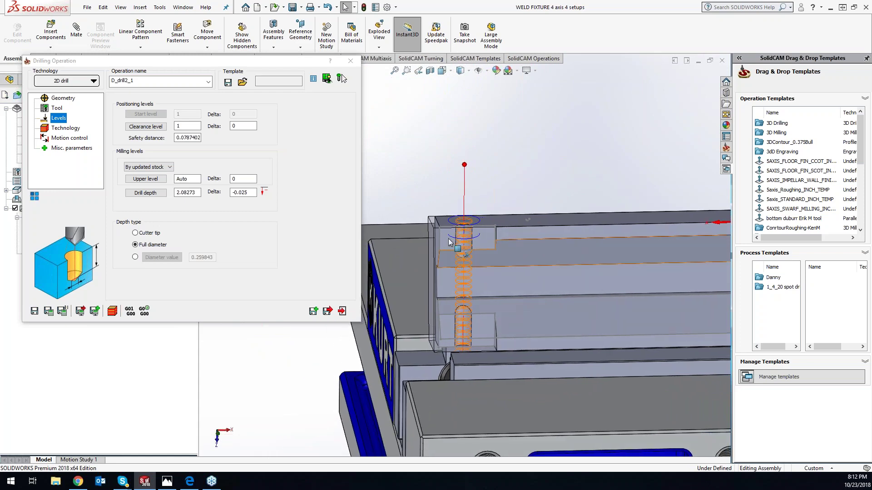
middle_click_drag(497, 236, 426, 304)
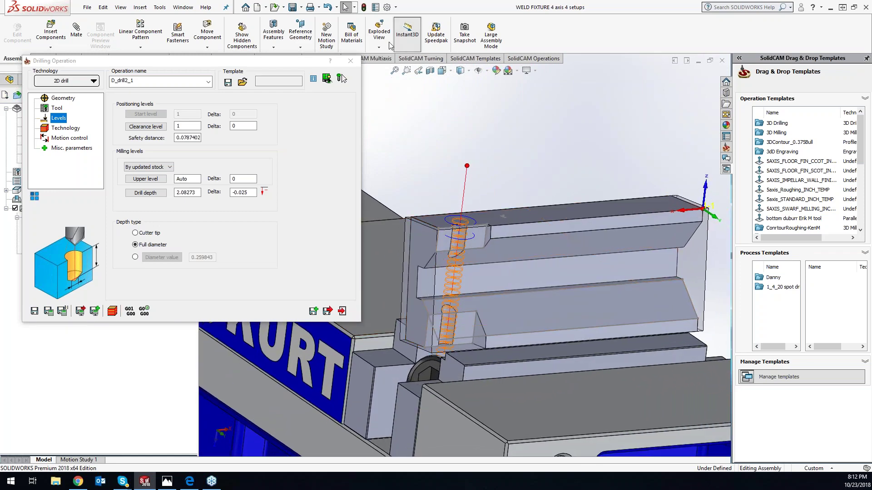
left_click(351, 61)
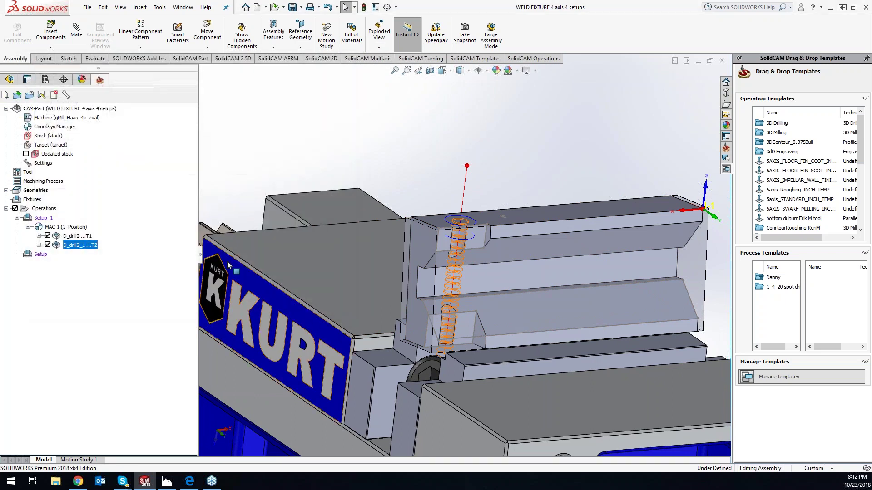
right_click(84, 251)
mouse_move(182, 25)
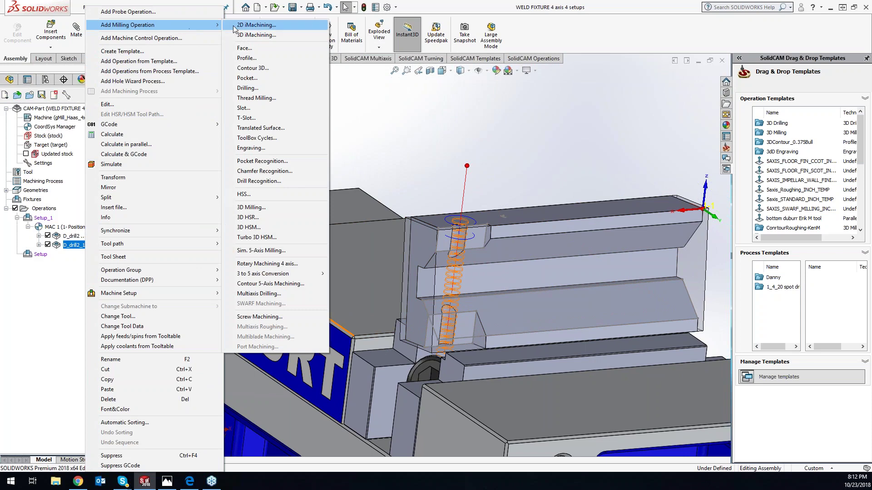
left_click(245, 25)
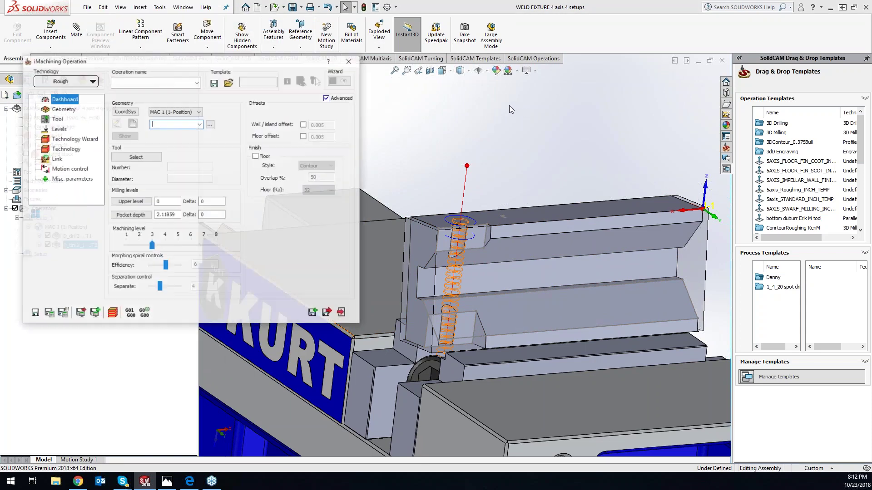
left_click(352, 62)
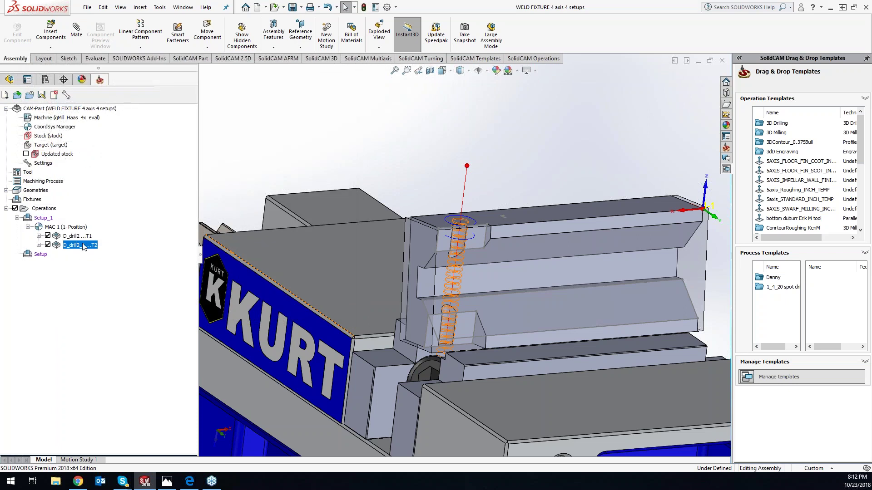
- Add a Profile milling operation on MAC 1 (1-Position) with curve chains on the short top edges at both ends of the block
right_click(84, 248)
mouse_move(136, 25)
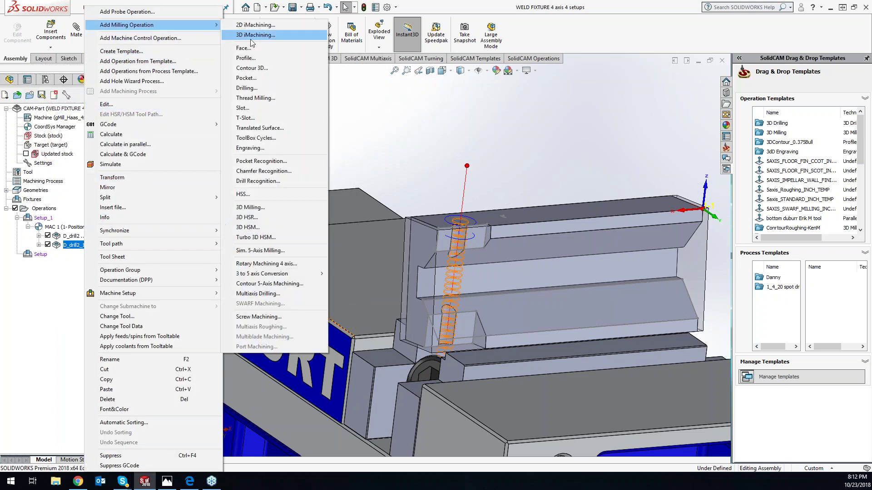
left_click(246, 58)
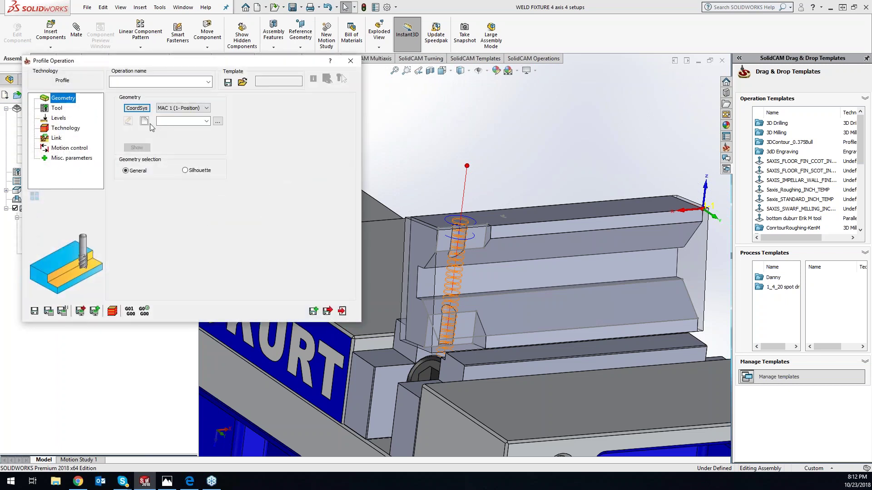
left_click(145, 122)
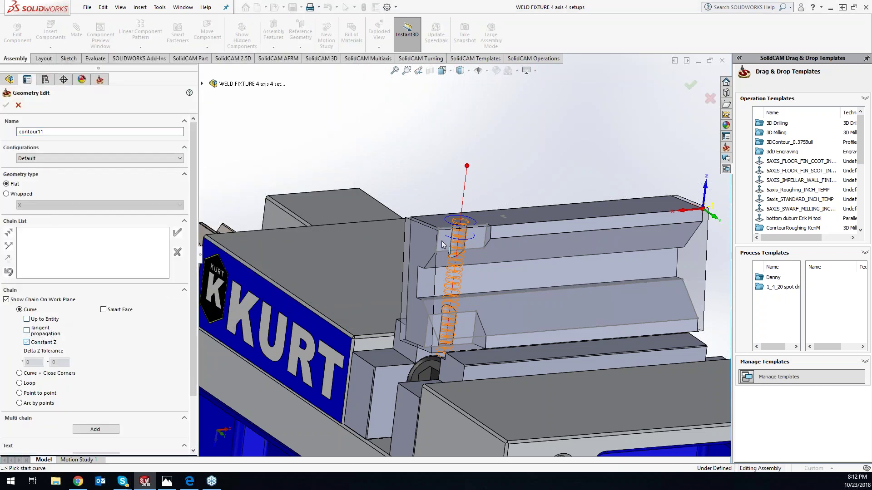
middle_click_drag(443, 242, 427, 266)
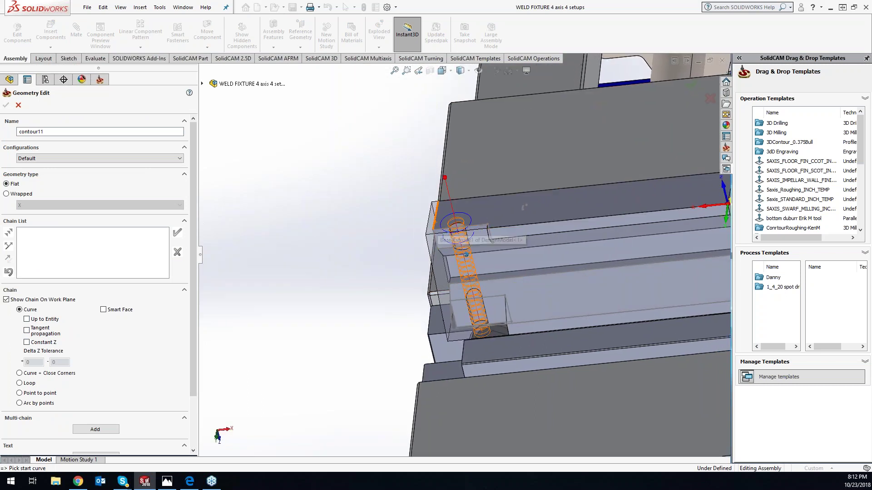
left_click(435, 217)
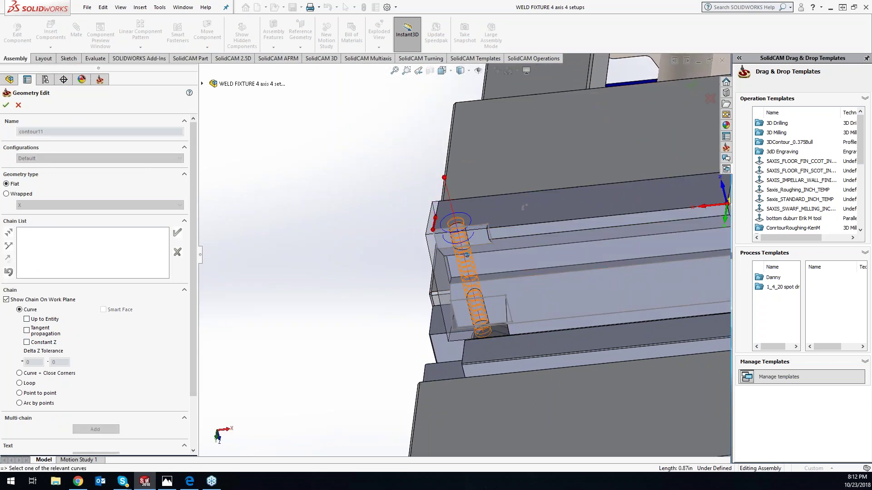
right_click(466, 254)
scroll(463, 250, "up", 3)
scroll(665, 202, "down", 2)
left_click(596, 217)
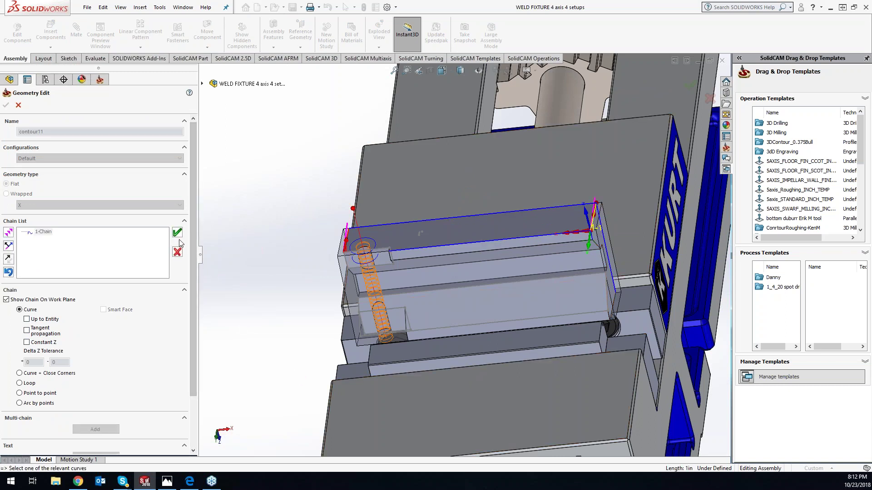
left_click(177, 233)
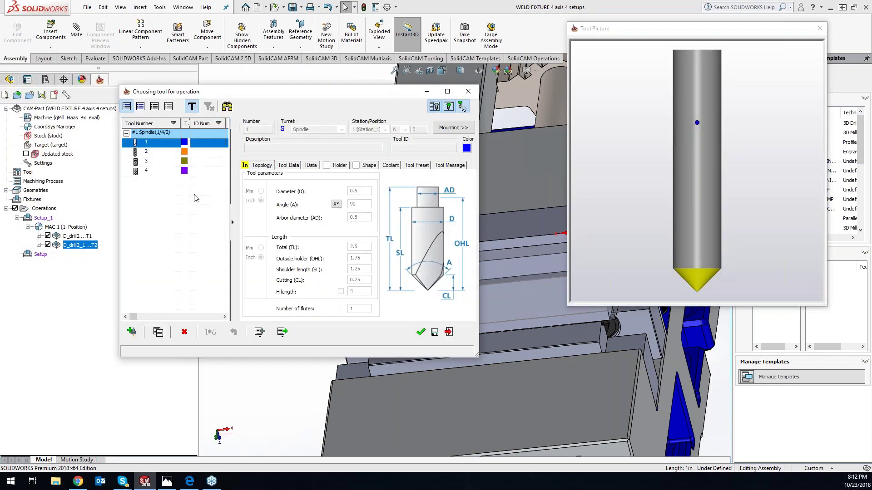
- Assign tool 3, the 0.5 inch end mill, and pick upper level 0 and profile depth 2.11859 on the model with a negative depth delta
left_click(149, 163)
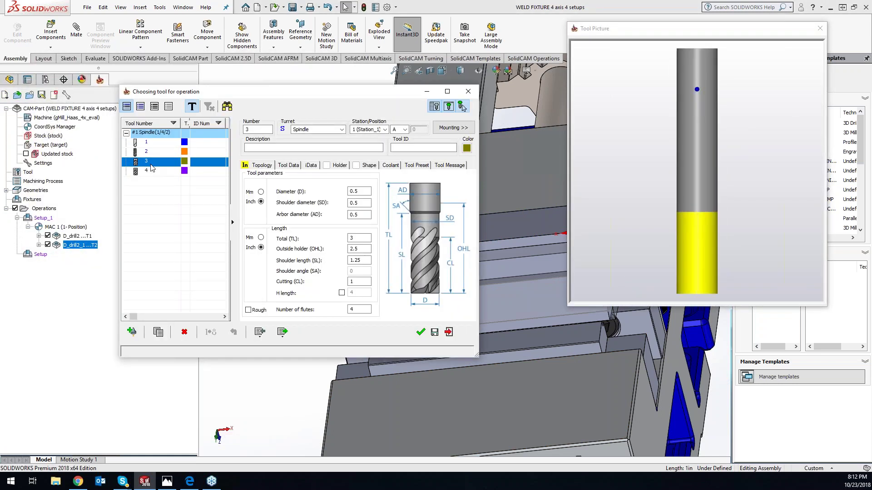
double_click(148, 163)
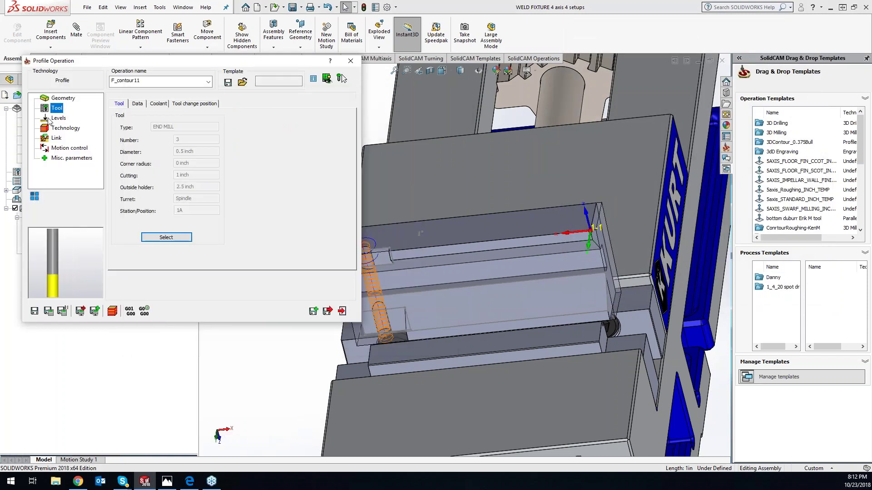
left_click(54, 118)
left_click(145, 191)
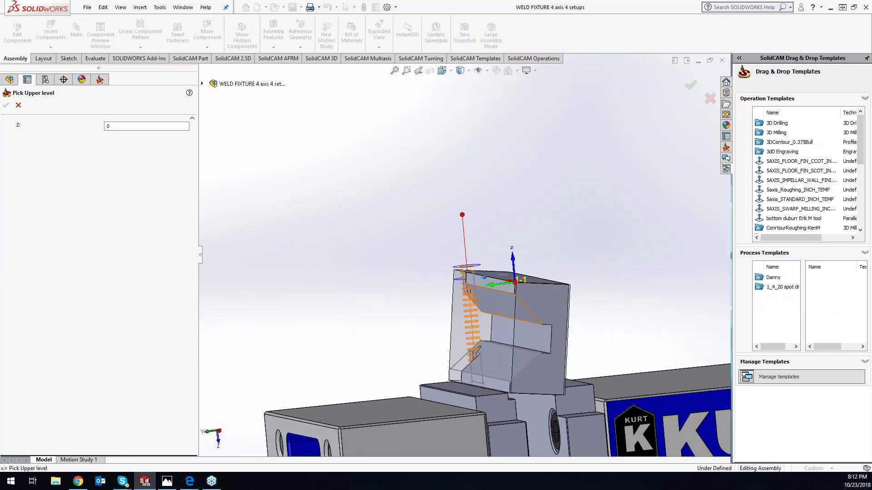
left_click(499, 287)
left_click(6, 106)
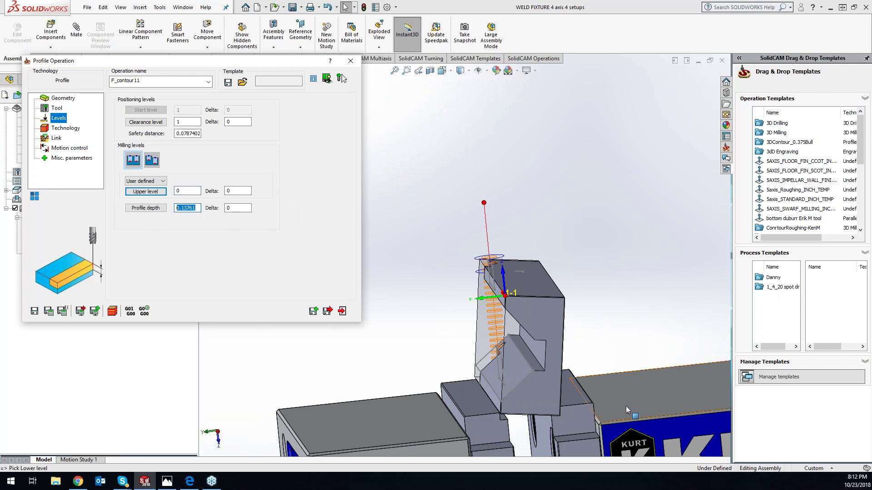
left_click(559, 416)
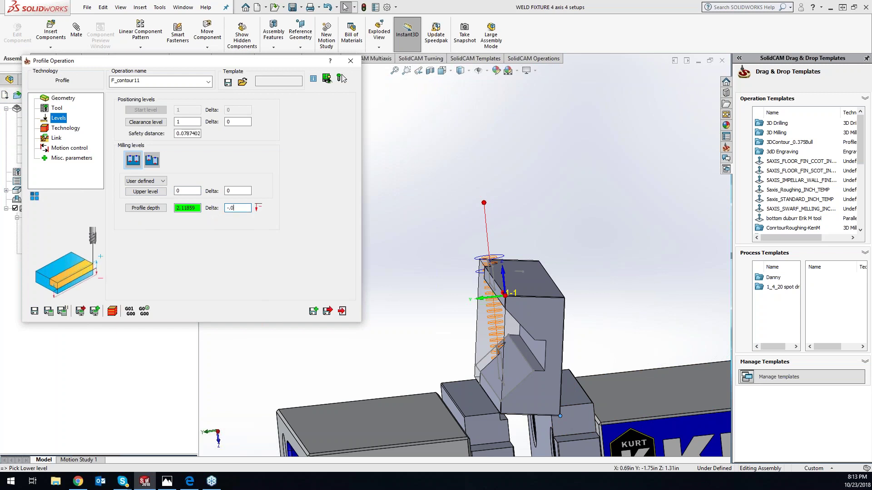
- Set a rough step down of 0.25 with one finish pass for the profile, and save and calculate the operation
left_click(66, 129)
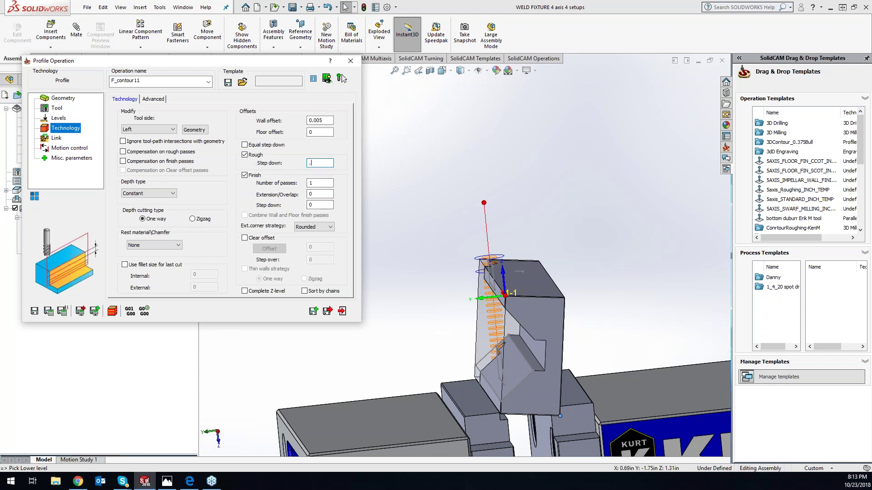
type("5")
left_click(49, 312)
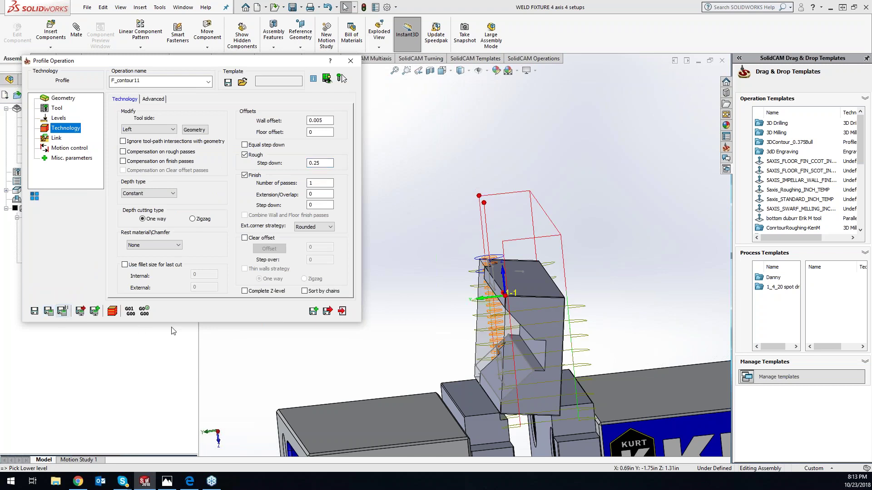
- Simulate the profile operation in SolidVerify with clash monitoring stopped for the current operation, and inspect the machined end of the block
left_click(112, 312)
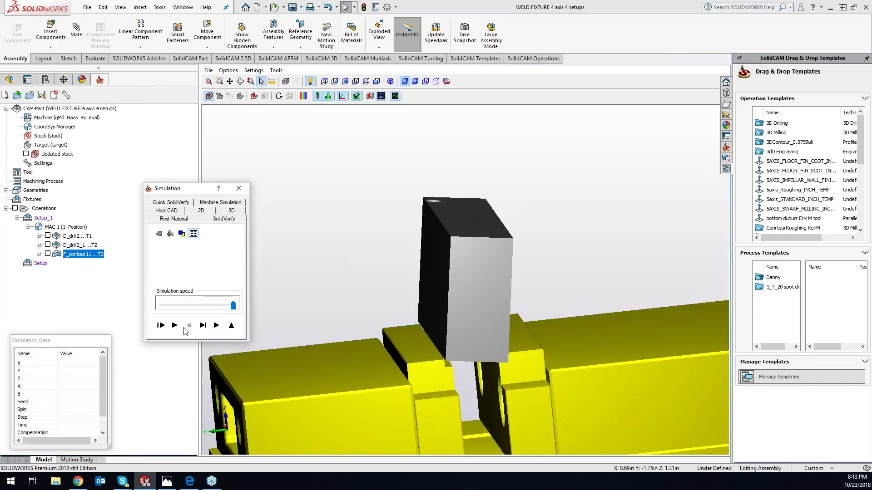
left_click(173, 325)
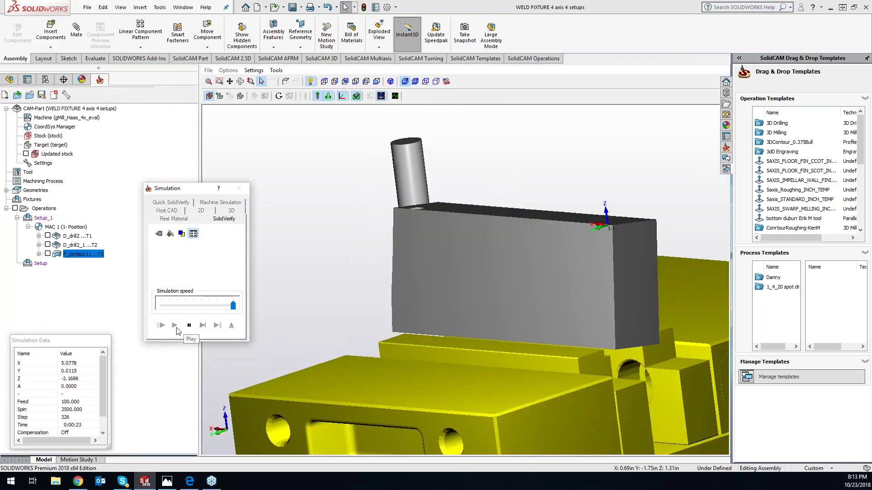
middle_click_drag(273, 323, 466, 268)
left_click(459, 257)
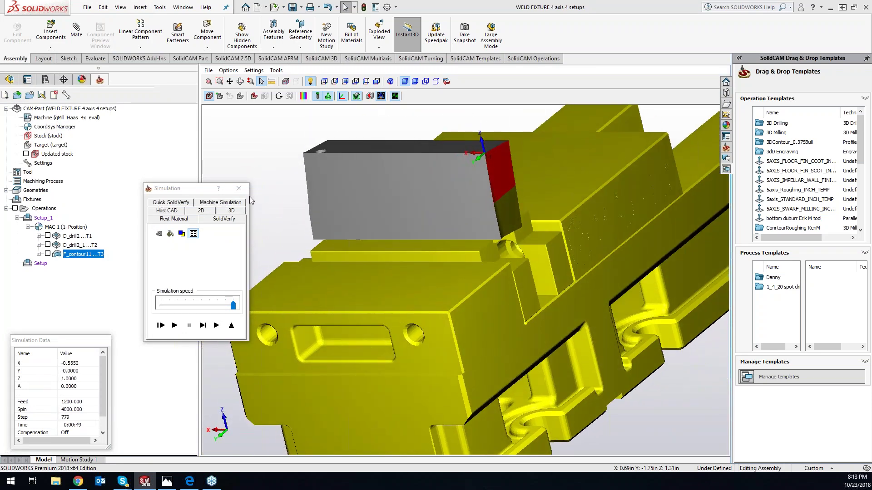
key("Escape")
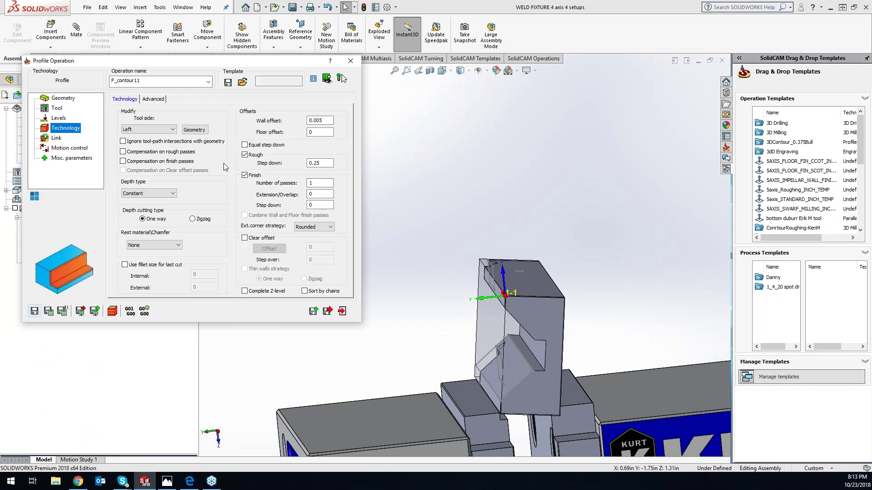
- Extend the start and end of all open profile chains by 0.3, and save and calculate the operation
left_click(193, 130)
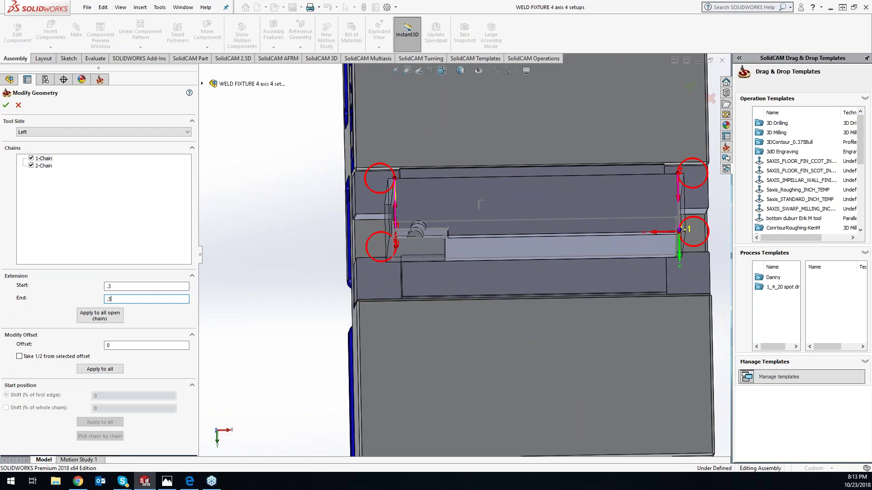
left_click(105, 321)
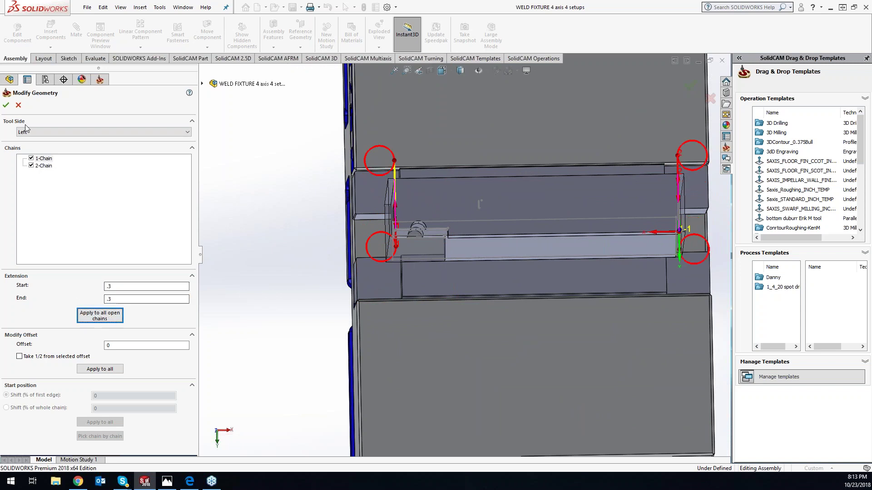
left_click(7, 106)
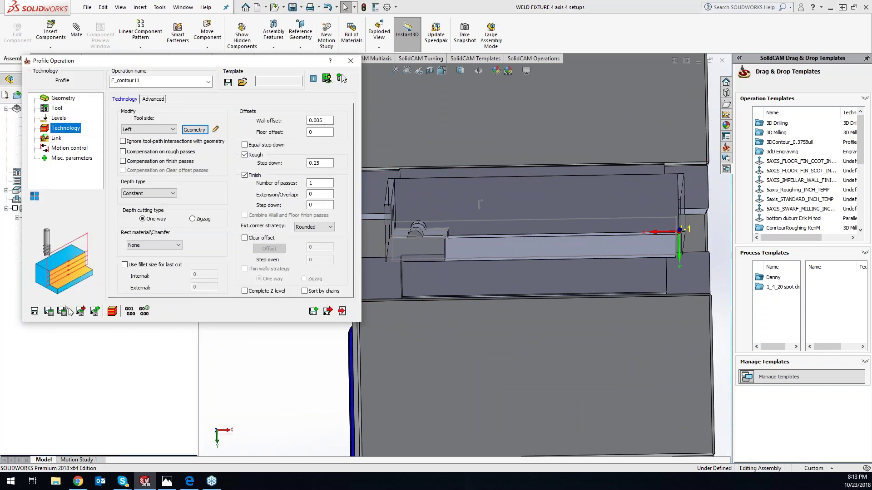
left_click(54, 312)
- Rerun the SolidVerify simulation for the extended profile, stopping clash monitoring for the current operation, and examine the cut end face
left_click(113, 311)
left_click(223, 202)
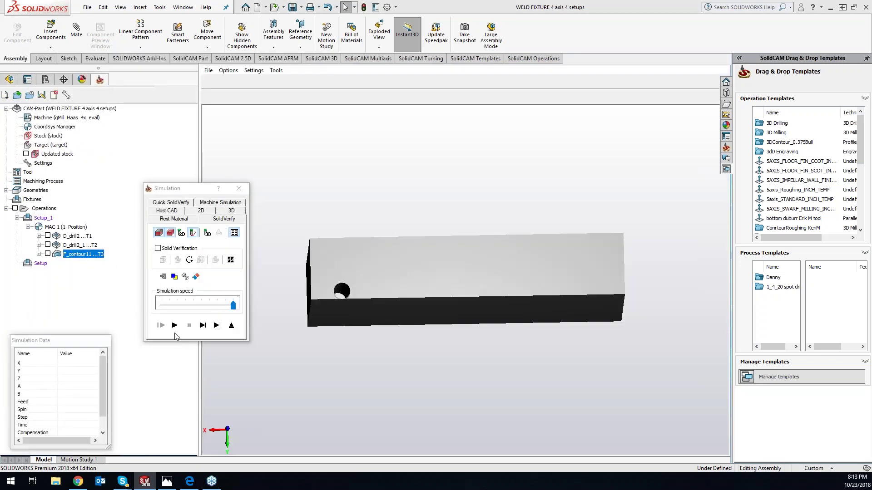
left_click(174, 325)
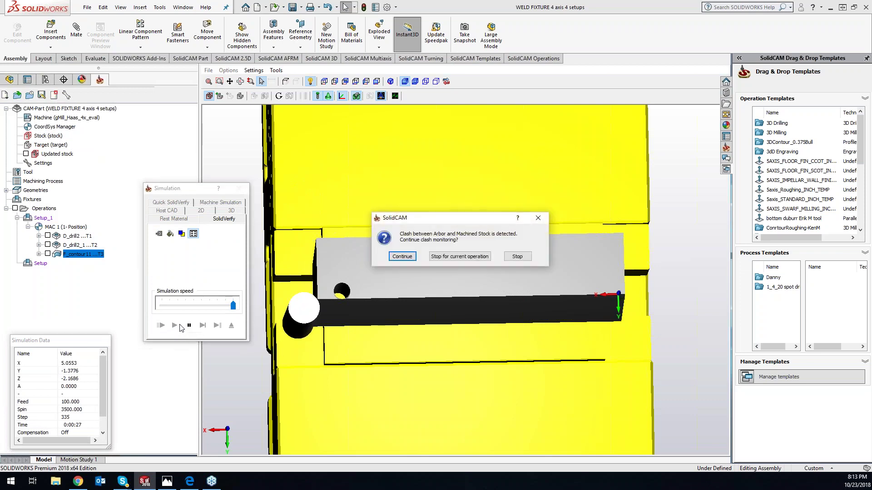
left_click(473, 257)
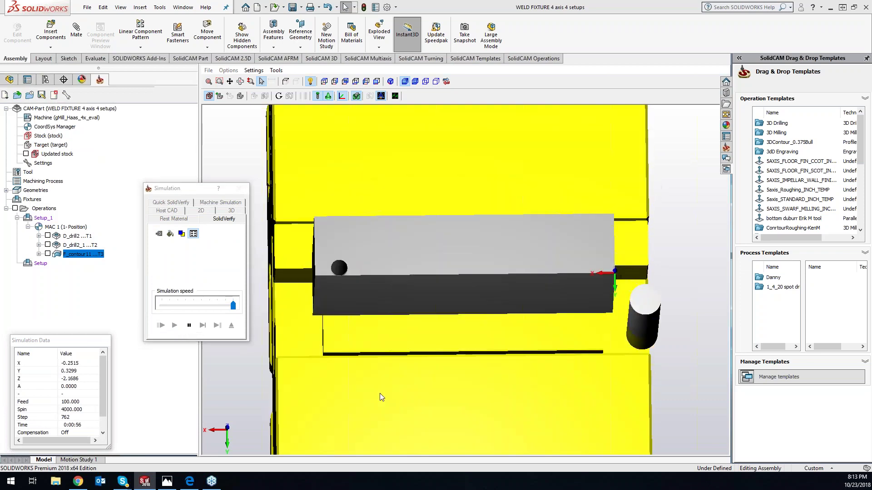
middle_click_drag(380, 393, 410, 210)
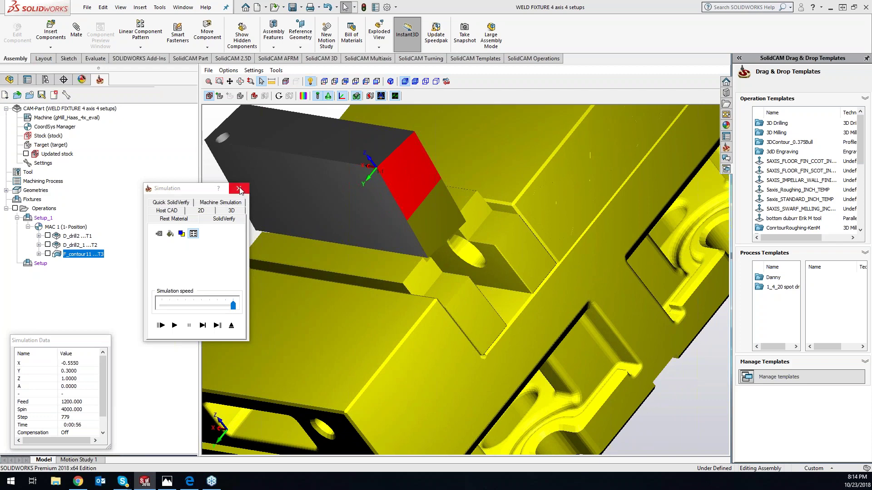
middle_click_drag(568, 236, 378, 194)
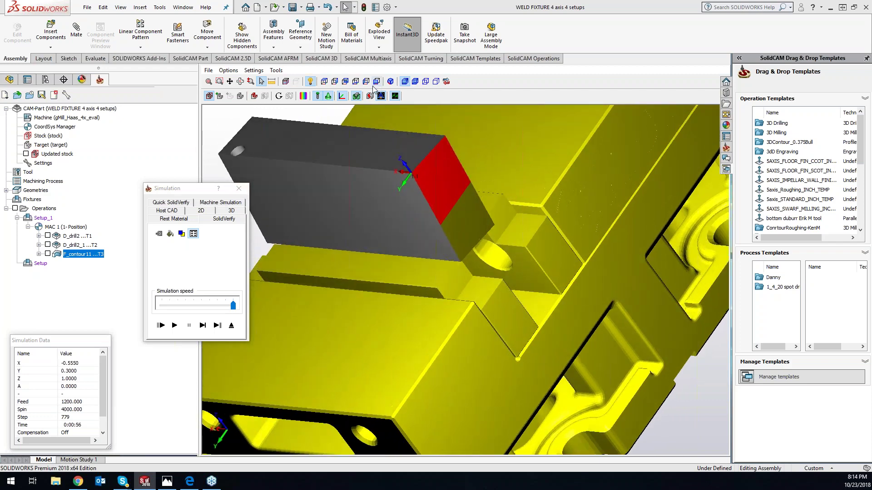
- Compare the machined stock with the target around the end face and drilled hole, and close the simulation and the profile operation
left_click(302, 96)
left_click(554, 98)
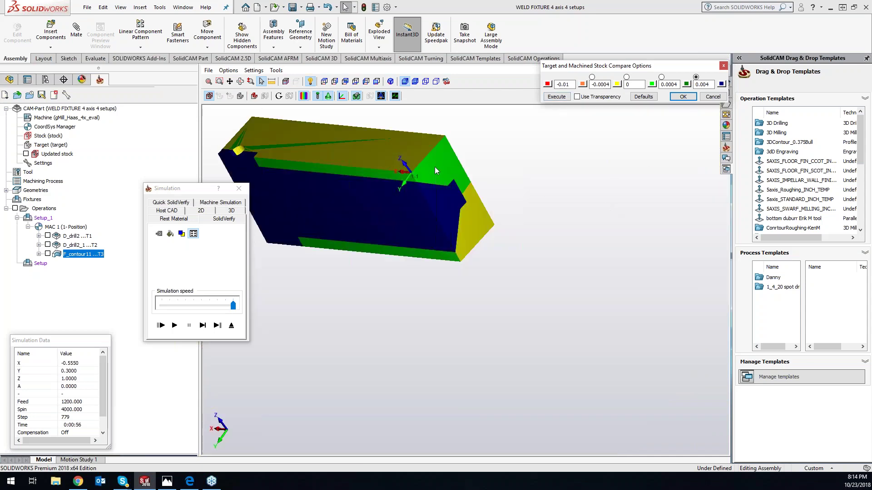
middle_click_drag(420, 176, 511, 298)
scroll(508, 284, "down", 5)
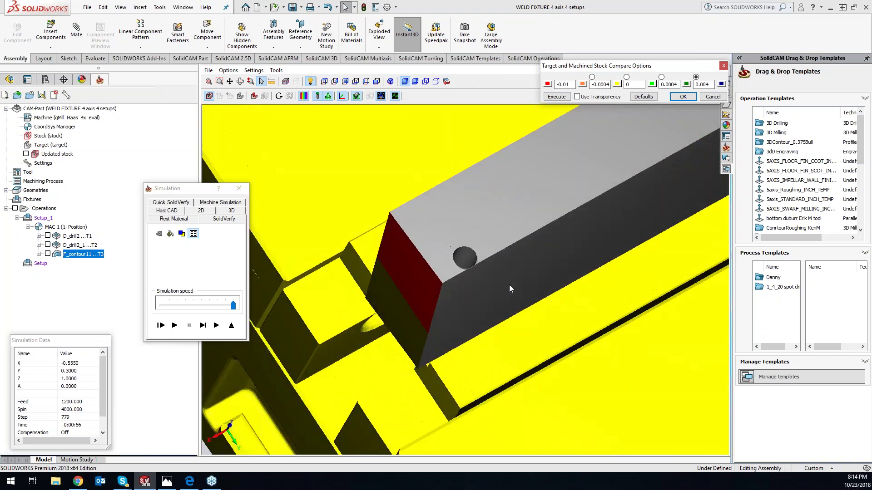
left_click(562, 98)
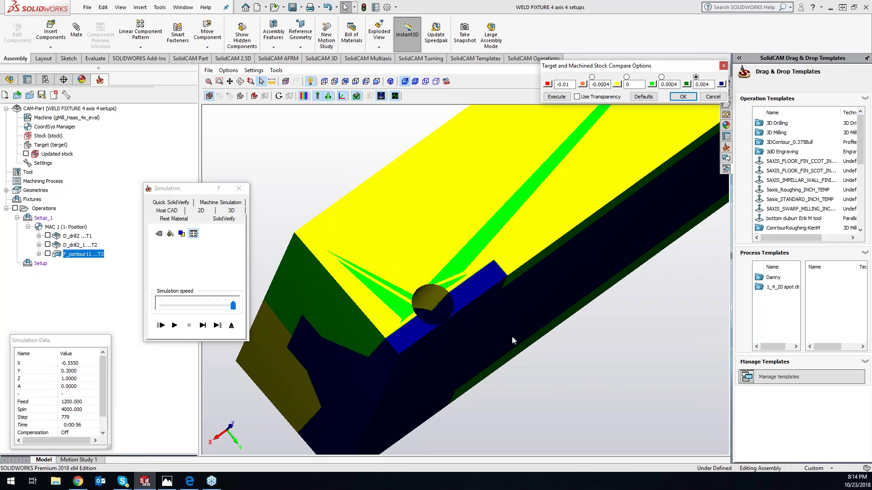
left_click(713, 97)
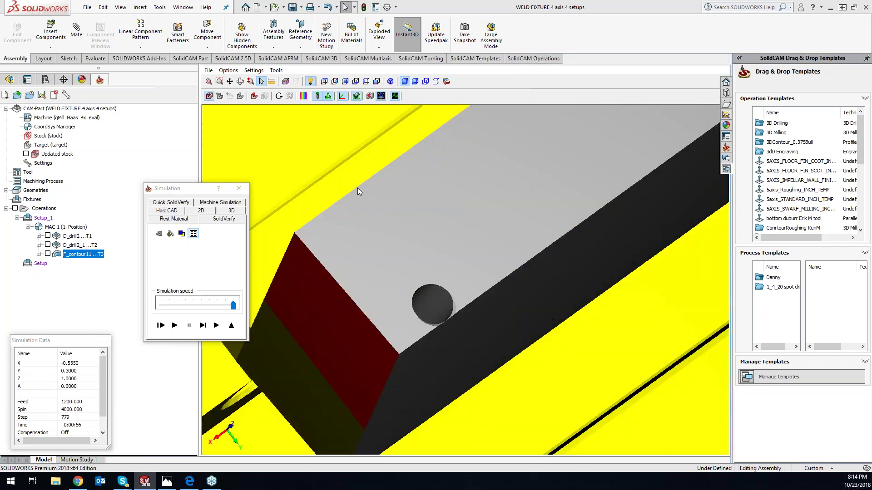
left_click(239, 188)
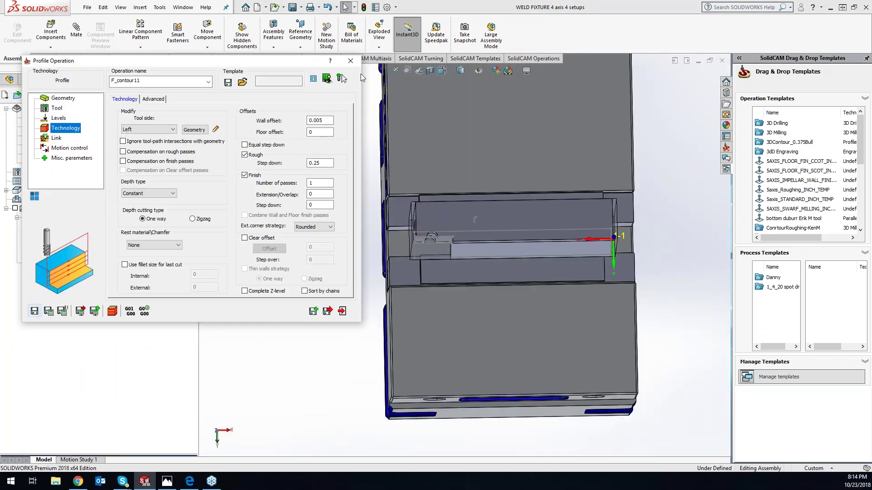
left_click(351, 62)
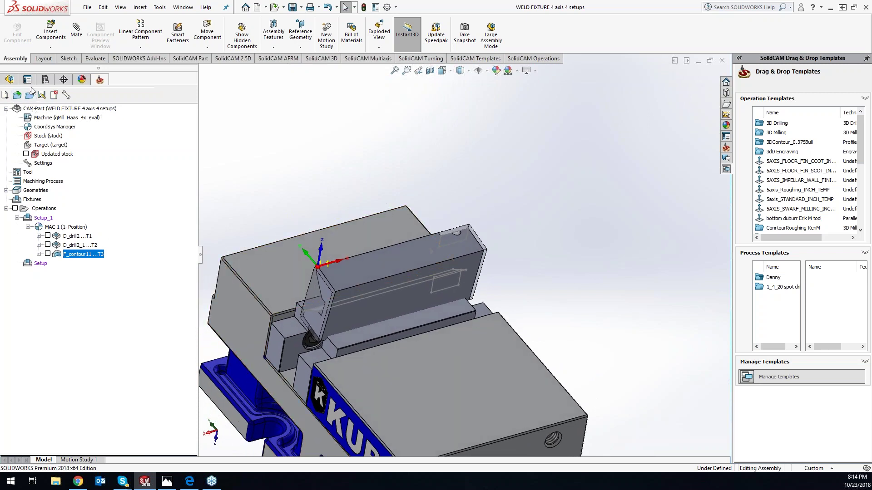
- Activate Display State-2 of the assembly and inspect how the part sits in the vise for the second setup
left_click(45, 80)
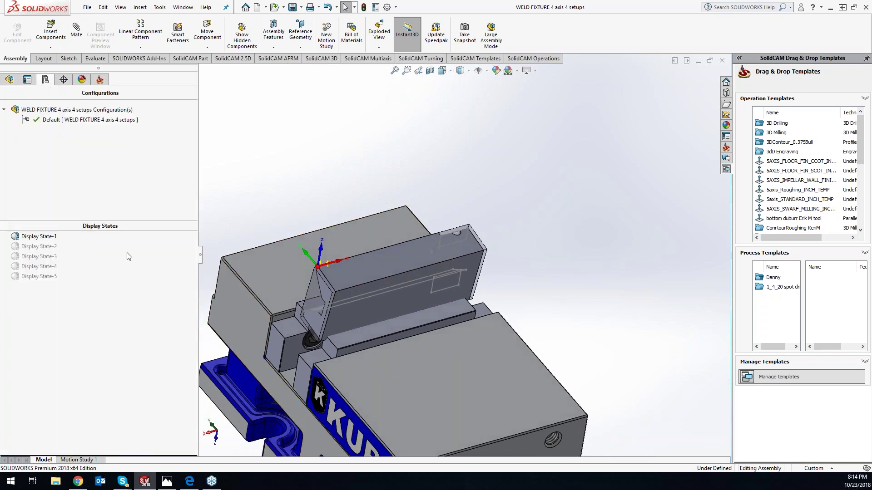
double_click(39, 246)
middle_click_drag(333, 237, 291, 213)
middle_click_drag(469, 306, 516, 258)
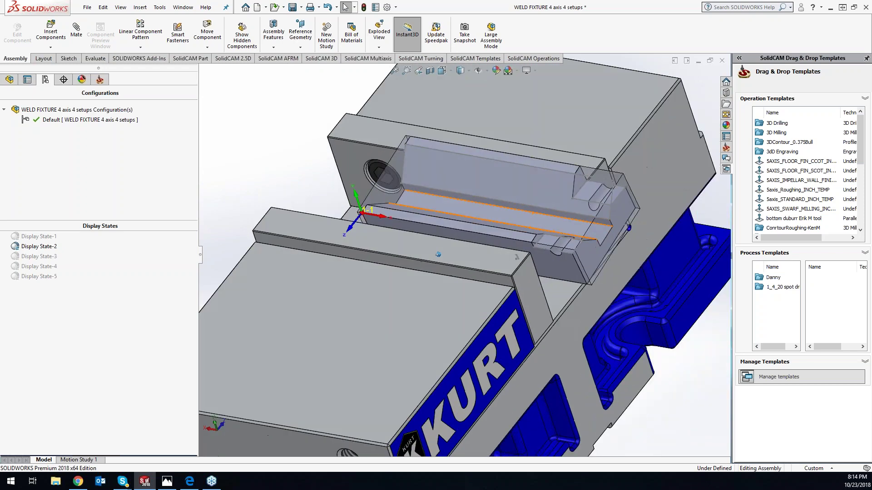
middle_click_drag(438, 254, 487, 262)
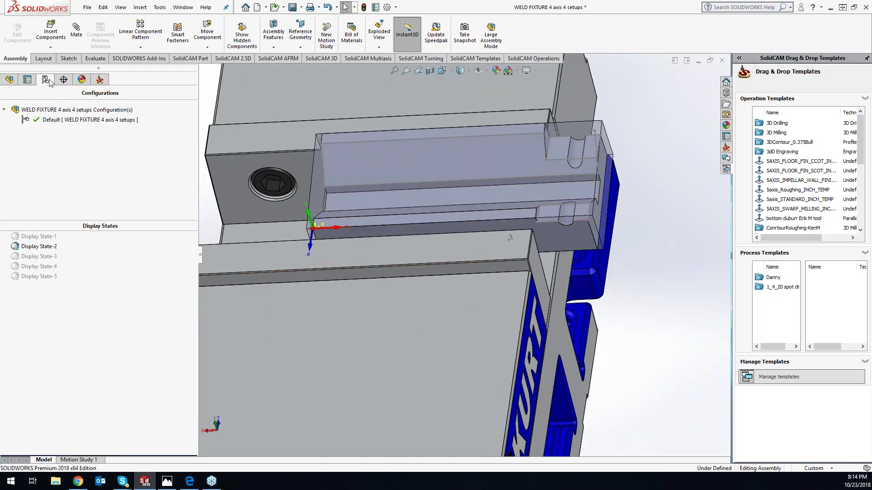
- Edit the second machine setup and define a new fixture from the vise base, both jaw plates and the movable jaw body
left_click(100, 80)
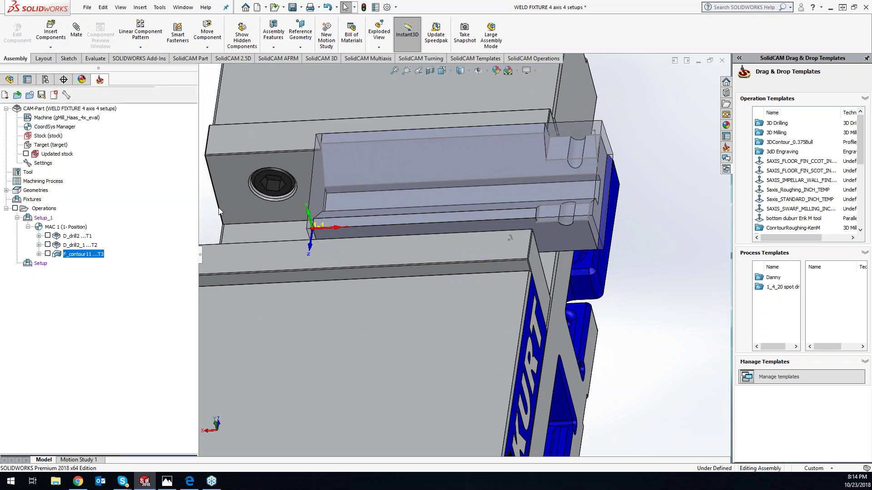
right_click(40, 264)
left_click(63, 267)
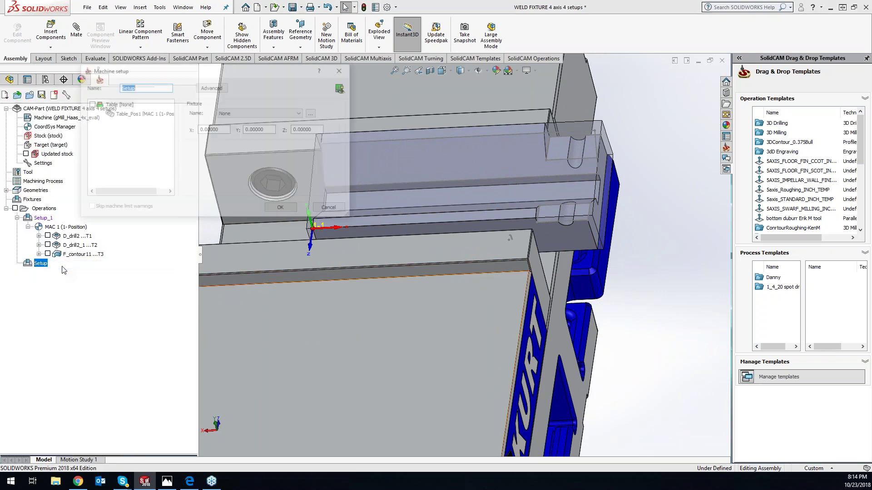
left_click(313, 114)
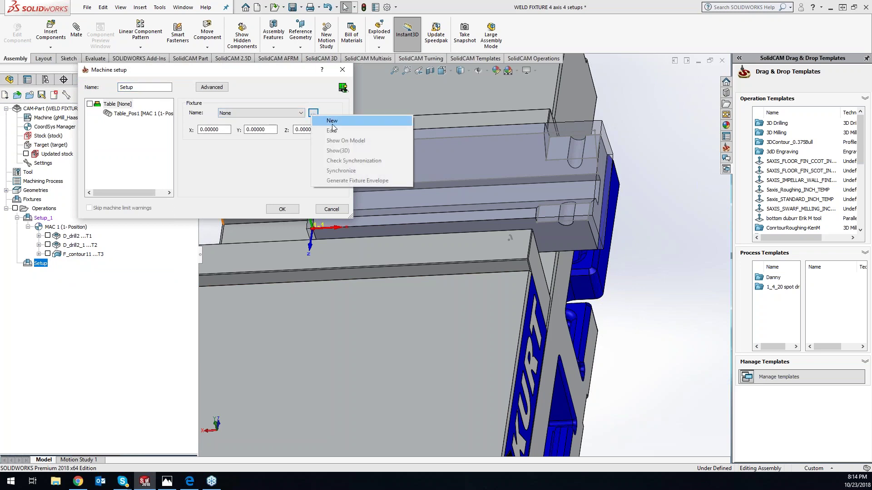
left_click(318, 123)
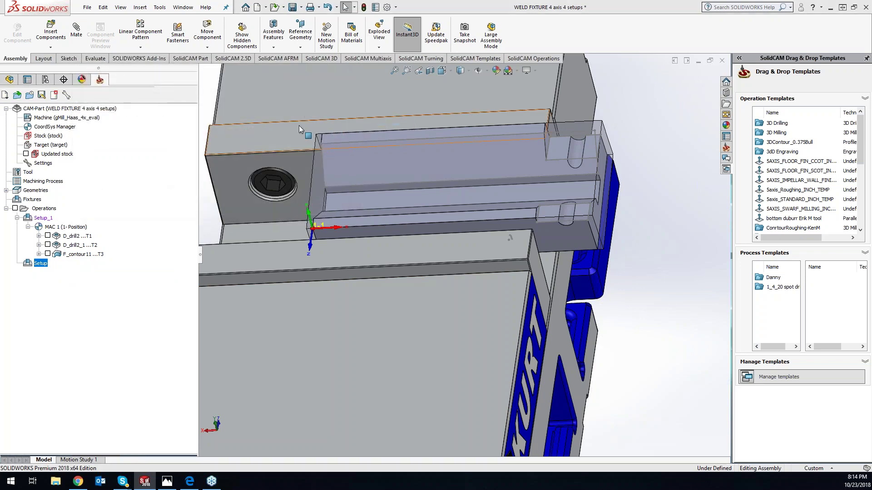
left_click(277, 102)
left_click(264, 100)
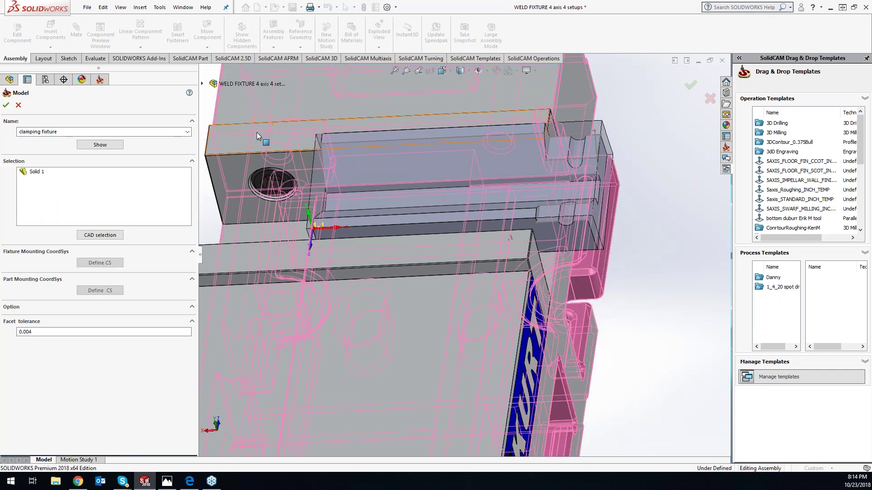
left_click(282, 158)
left_click(253, 262)
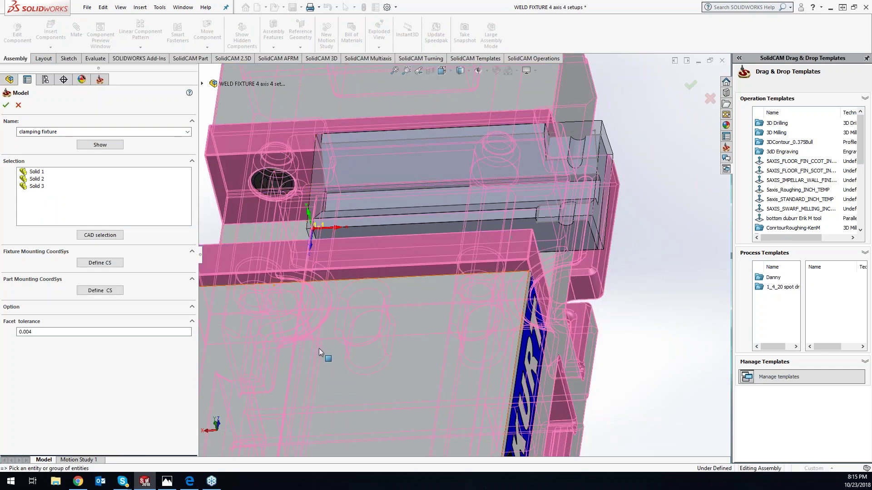
left_click(318, 350)
scroll(429, 274, "up", 5)
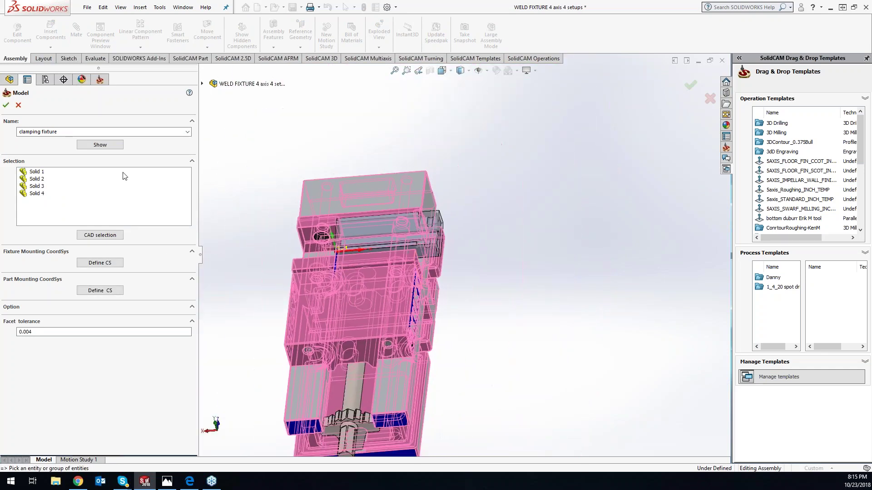
left_click(5, 105)
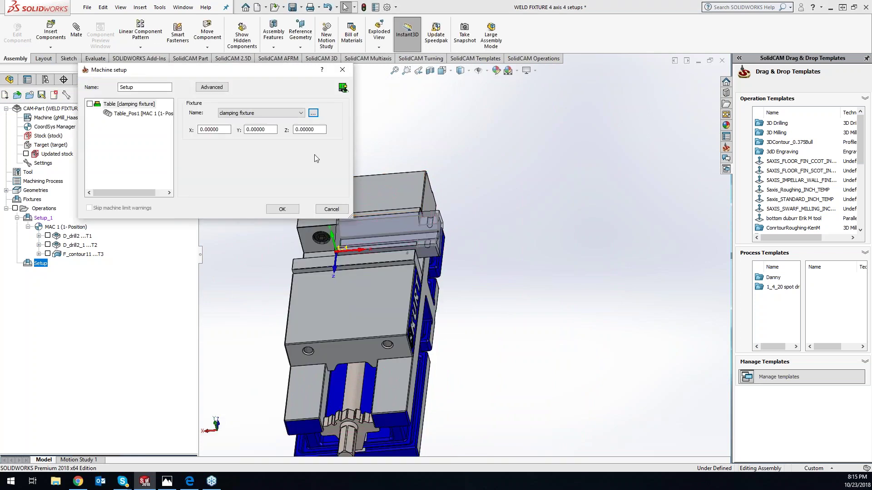
- Rename the second setup's clamping fixture as G55 and accept the machine setup
left_click(264, 117)
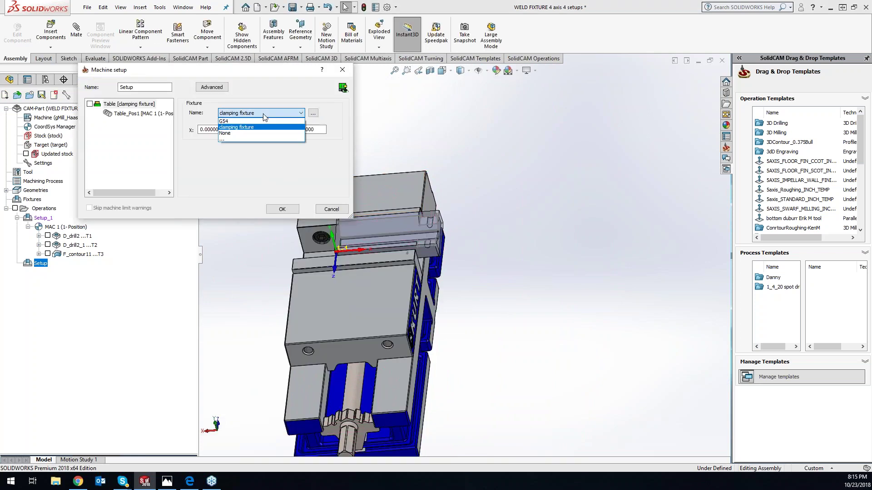
left_click(261, 116)
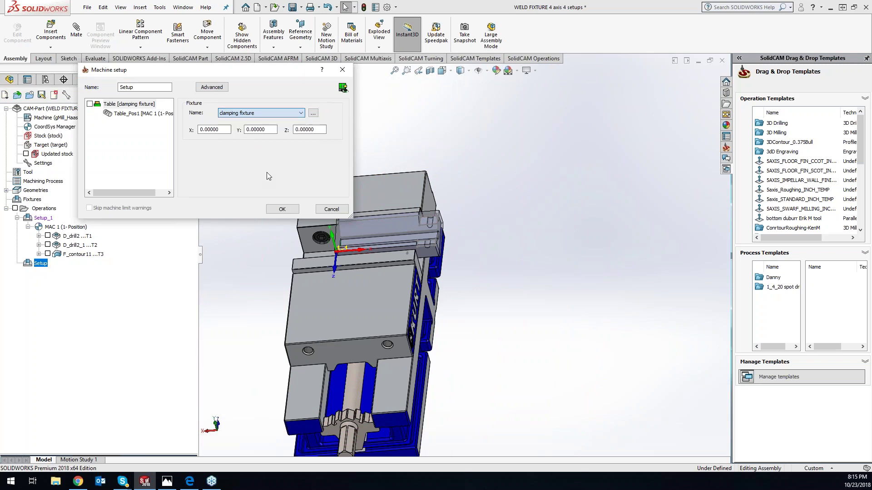
left_click(312, 114)
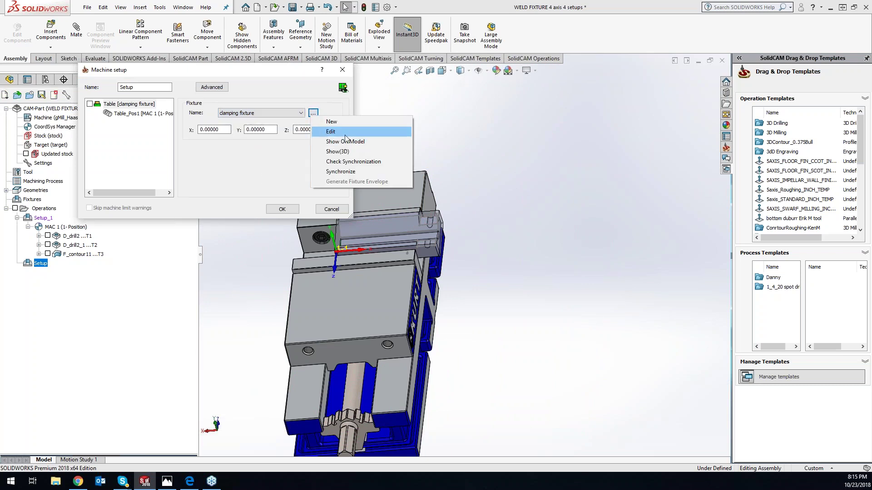
left_click(345, 132)
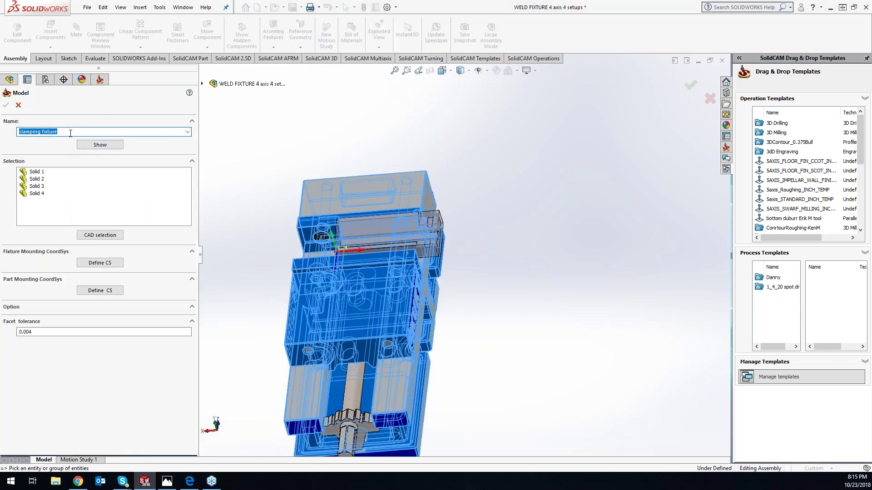
type("G55")
left_click(372, 197)
left_click(371, 196)
left_click(7, 104)
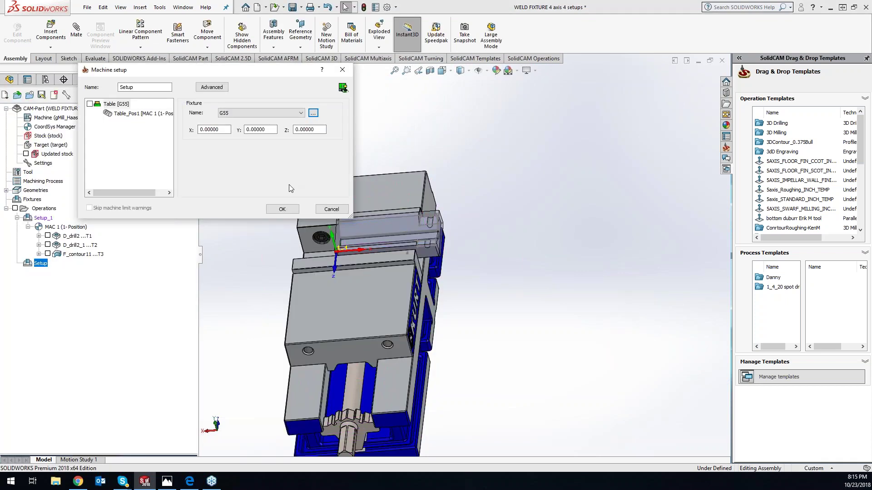
left_click(282, 209)
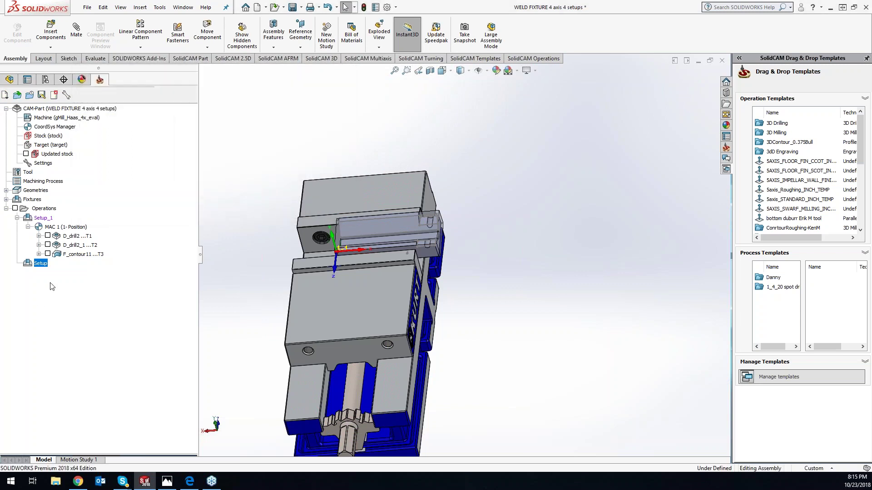
- Add a 2D iMachining operation to the second setup
right_click(39, 267)
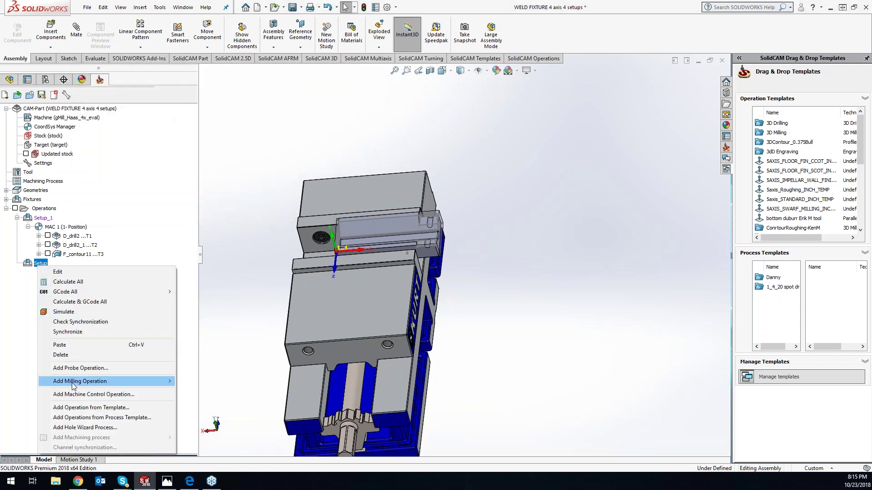
mouse_move(74, 384)
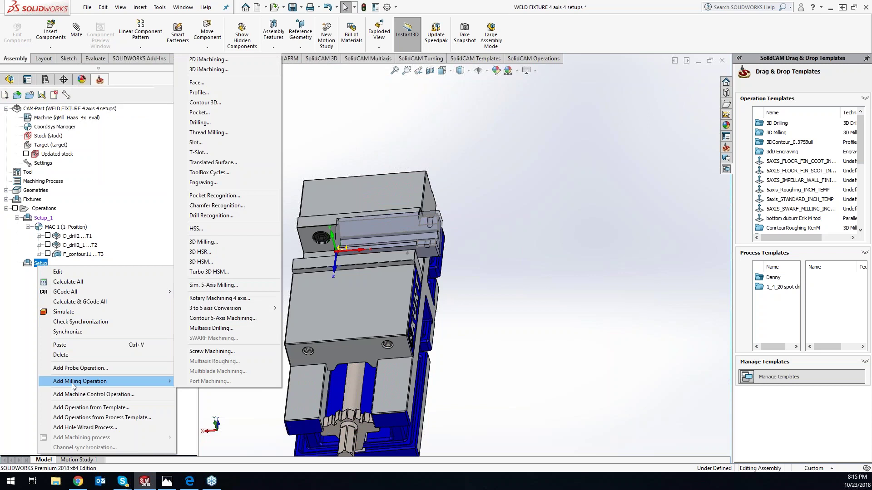
left_click(202, 64)
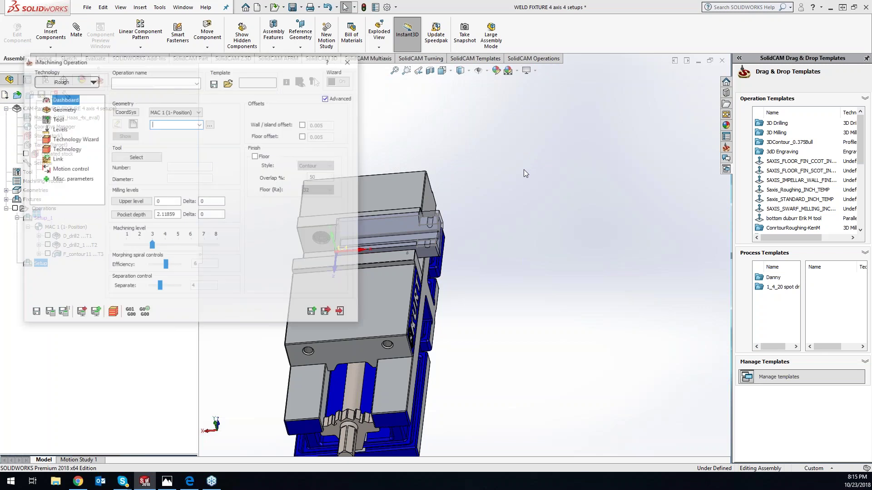
- Sketch a rectangle about 0.89 by 2.02 in on the recessed face at the part's slotted end, and exit the sketch
scroll(503, 247, "down", 6)
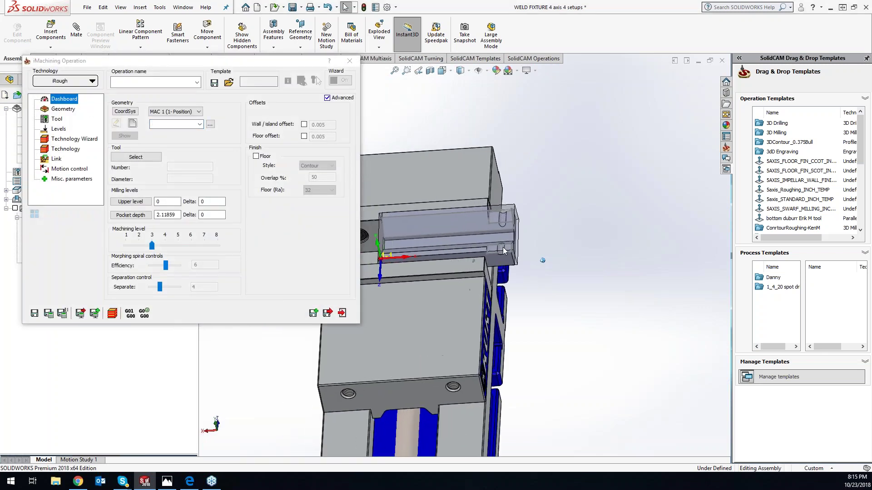
middle_click_drag(566, 302, 567, 245)
right_click(526, 212)
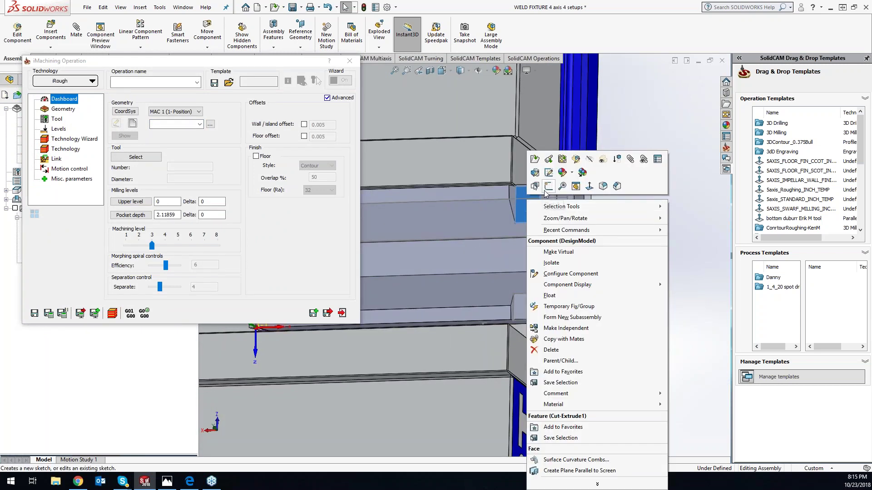
left_click(535, 196)
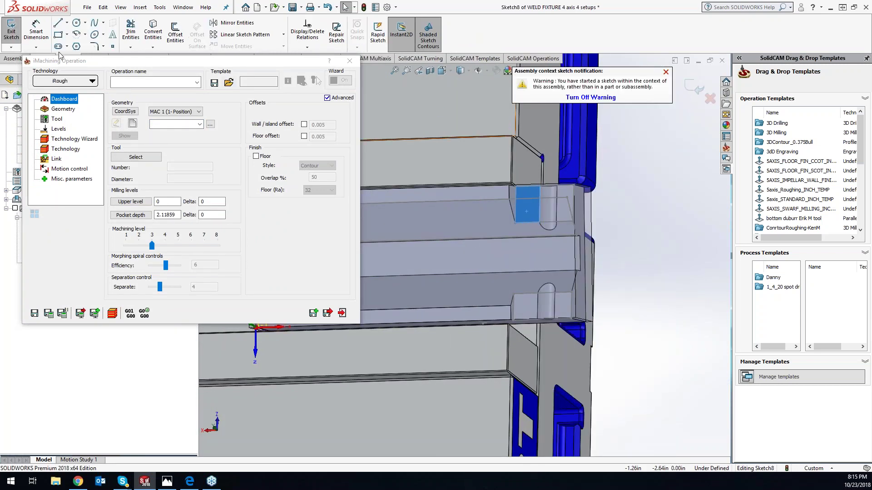
left_click(58, 35)
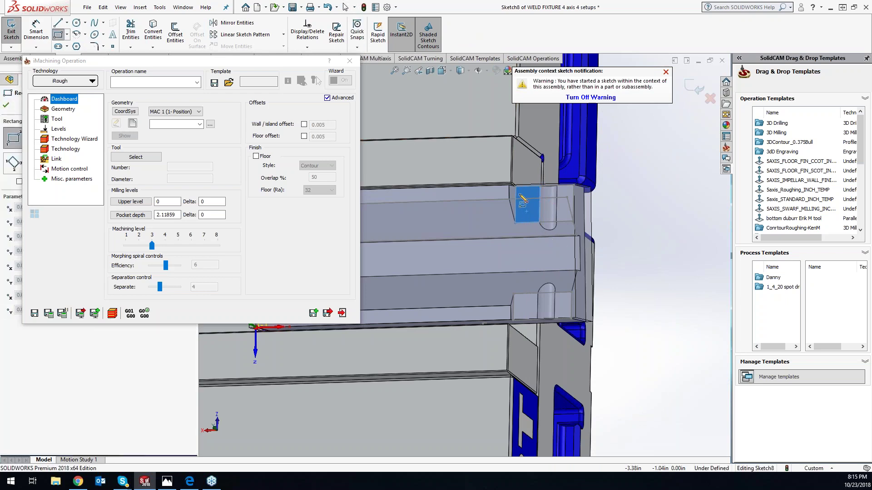
left_click(515, 185)
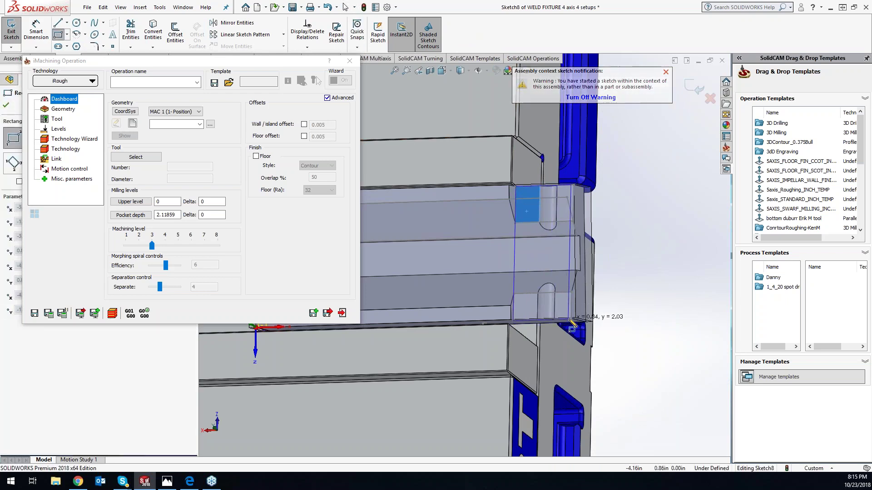
left_click(571, 319)
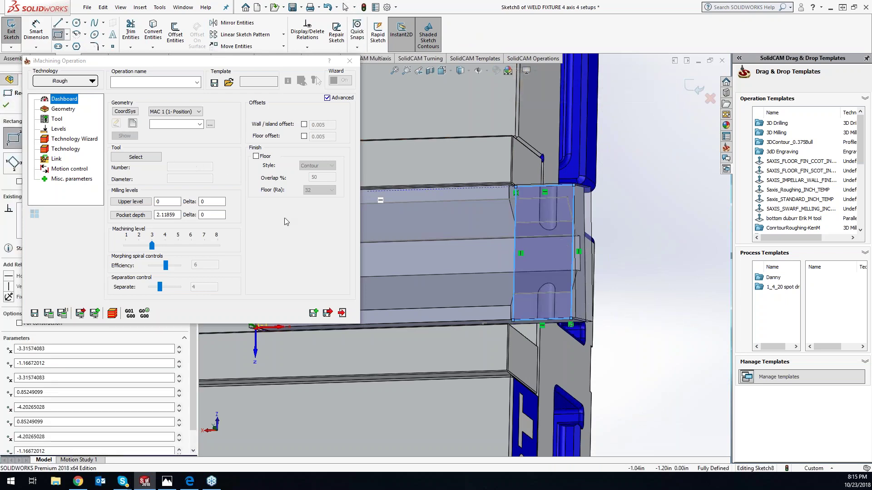
left_click(689, 86)
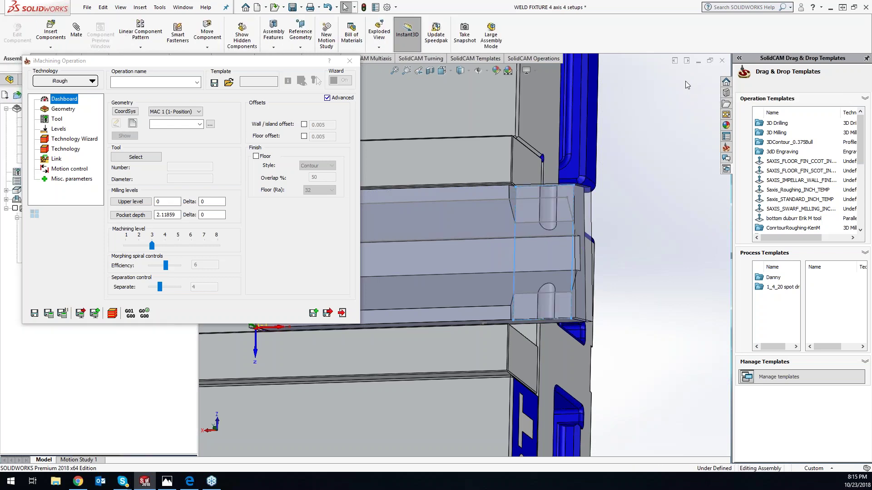
- Assign MAC 2 (1-Position) to the operation and select the sketched rectangle as the chain of a new contour geometry
left_click(133, 124)
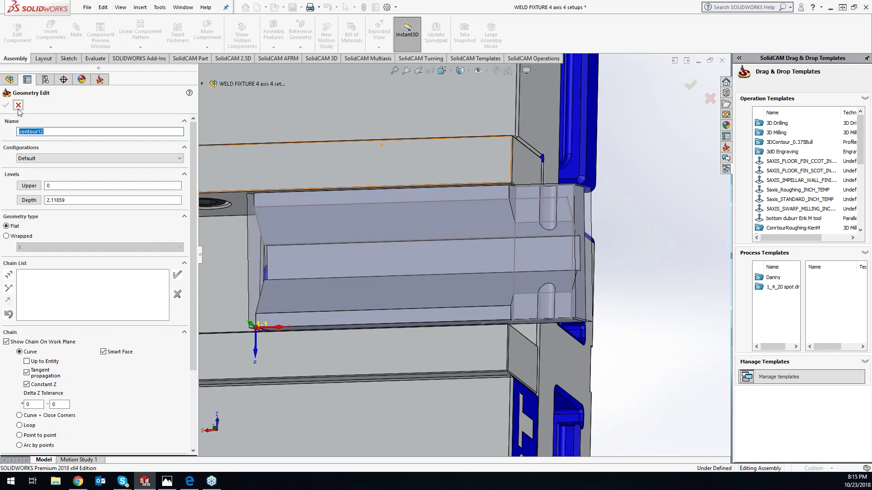
left_click(17, 105)
left_click(188, 112)
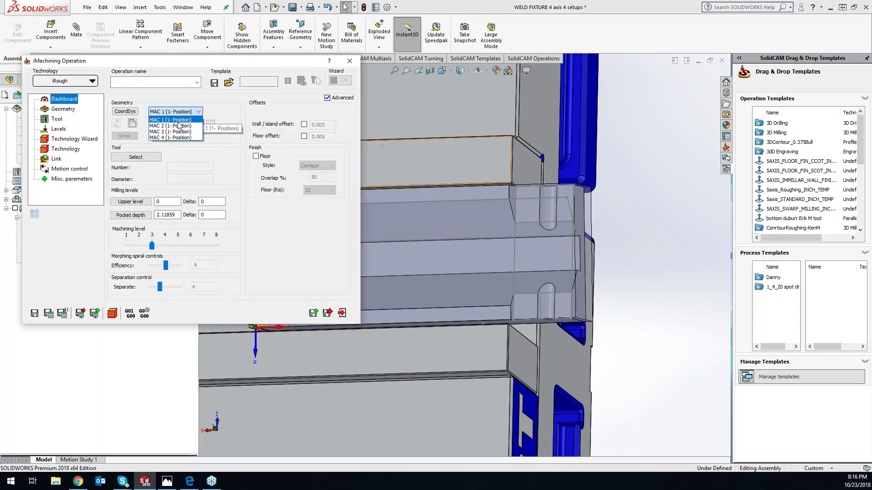
left_click(178, 125)
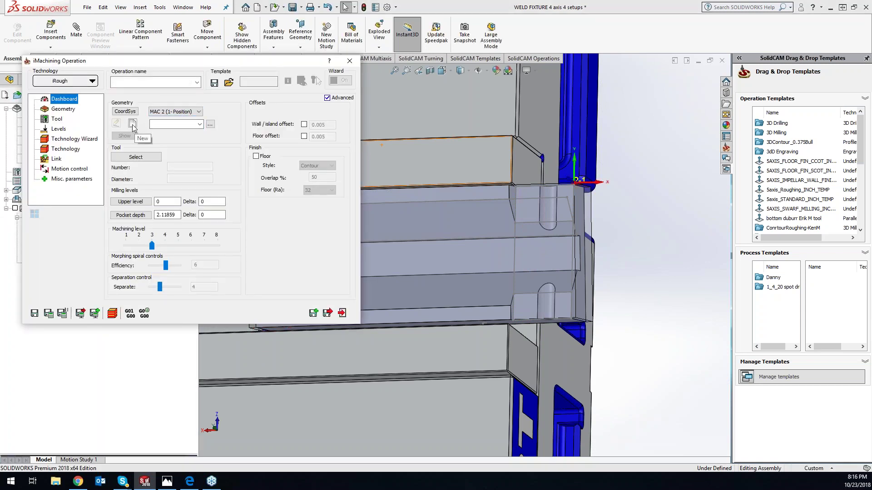
left_click(132, 125)
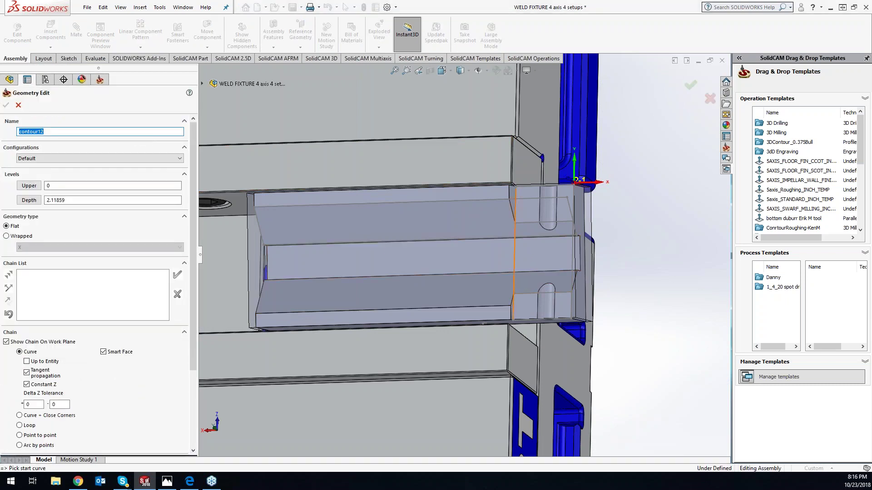
left_click(536, 216)
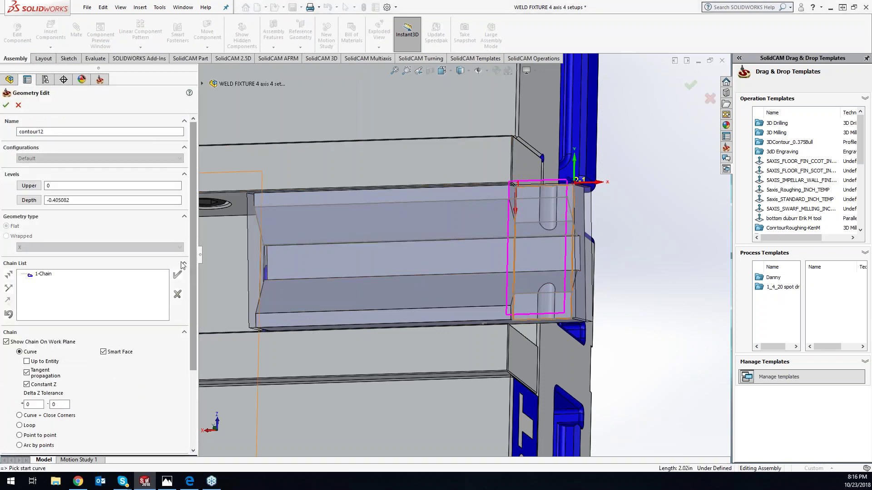
- Mark the rectangle chain as open, mark its inner long edge as a wall, and accept the geometry
right_click(44, 274)
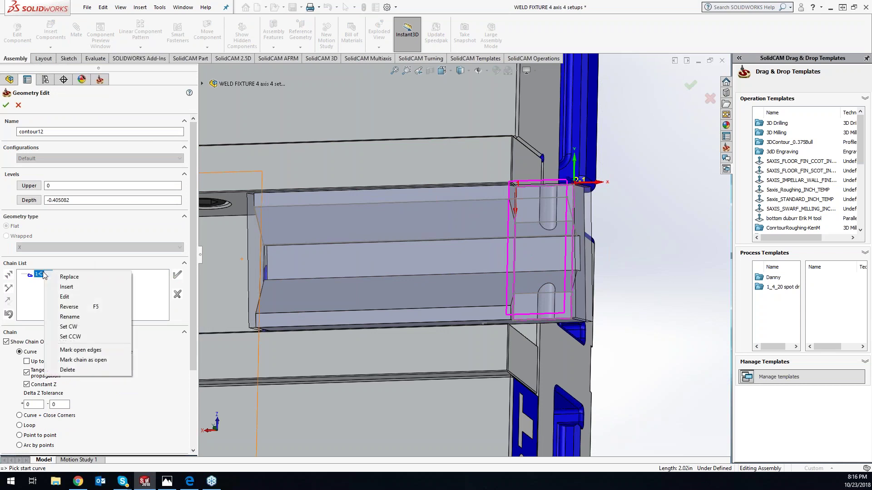
left_click(82, 360)
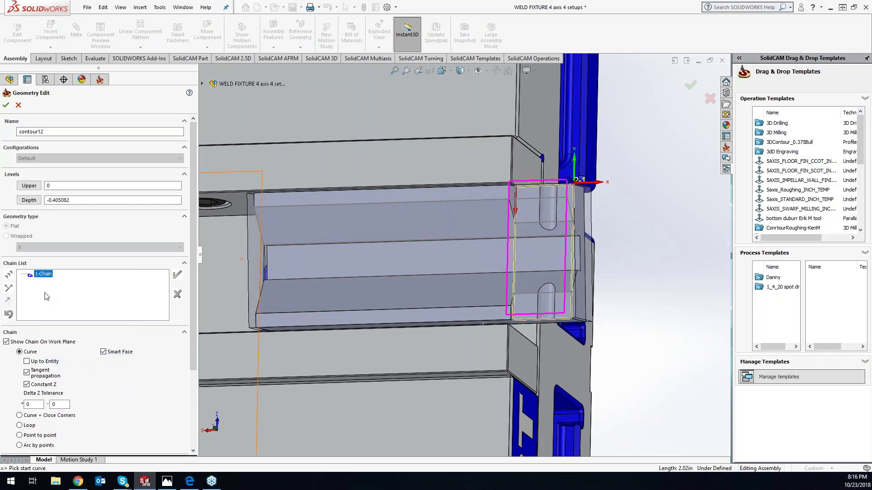
right_click(38, 275)
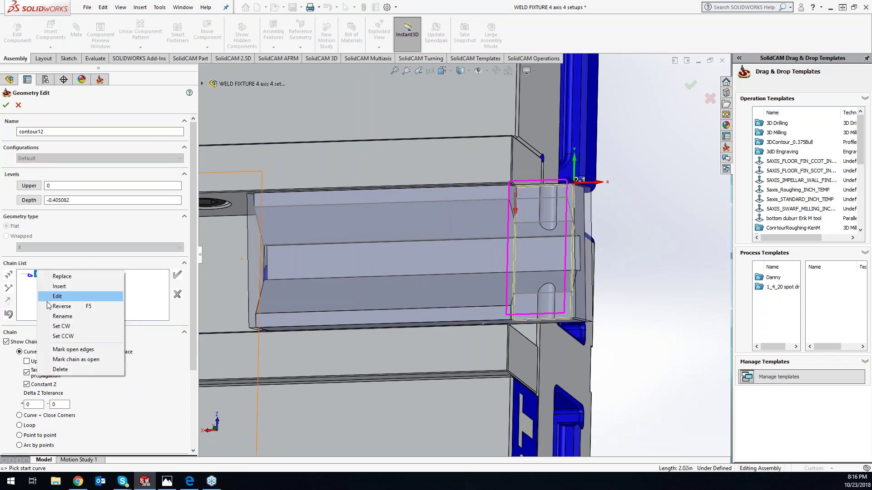
left_click(58, 350)
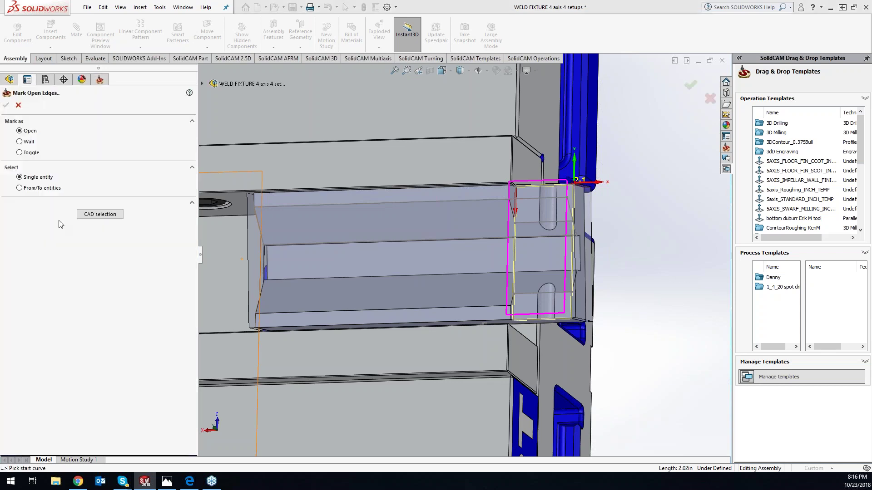
left_click(20, 142)
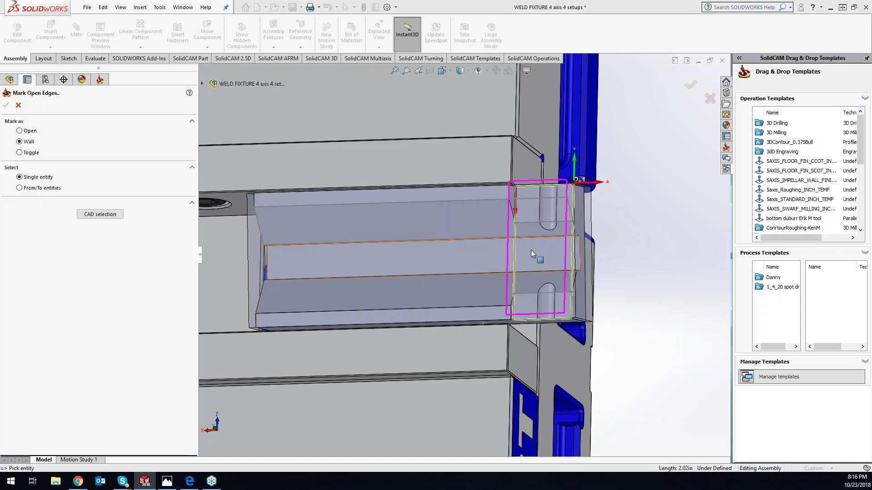
left_click(500, 183)
left_click(6, 105)
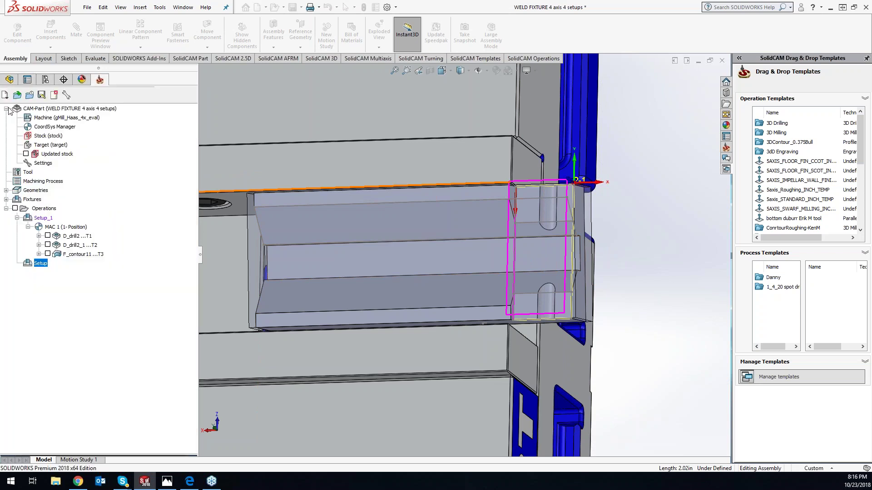
left_click(6, 105)
- Define the pocket depth from the recessed floor face beside the slots
left_click(130, 215)
left_click(450, 219)
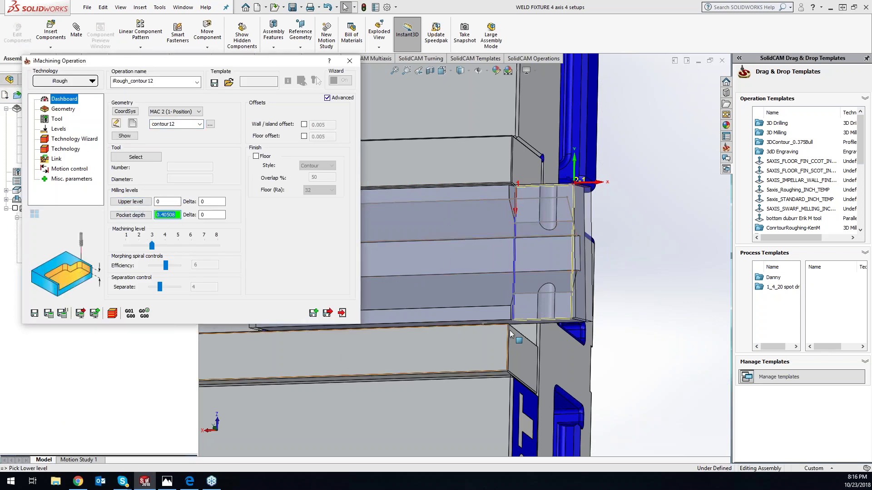
left_click(543, 282)
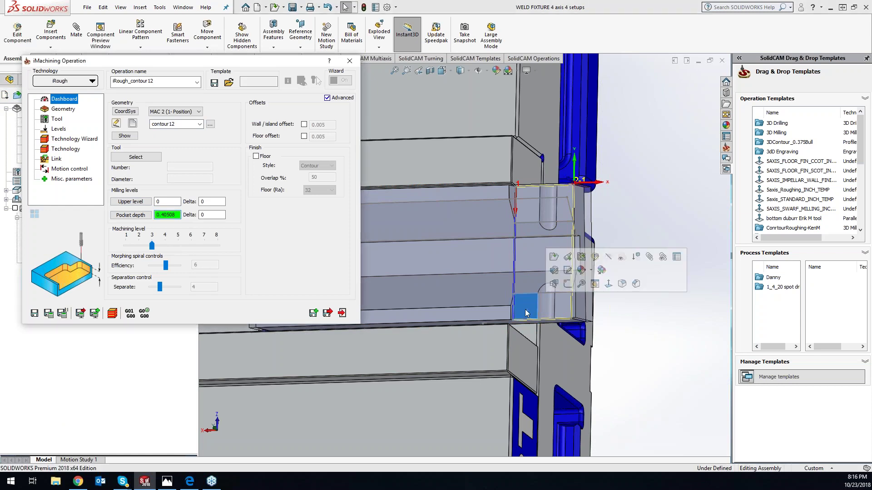
left_click(500, 218)
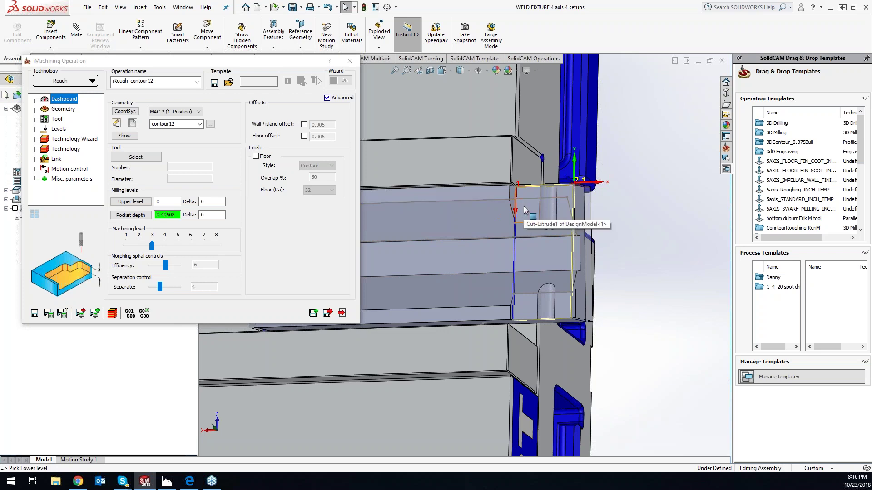
- Assign tool 3, the 0.5 inch end mill, to the iMachining operation
left_click(142, 157)
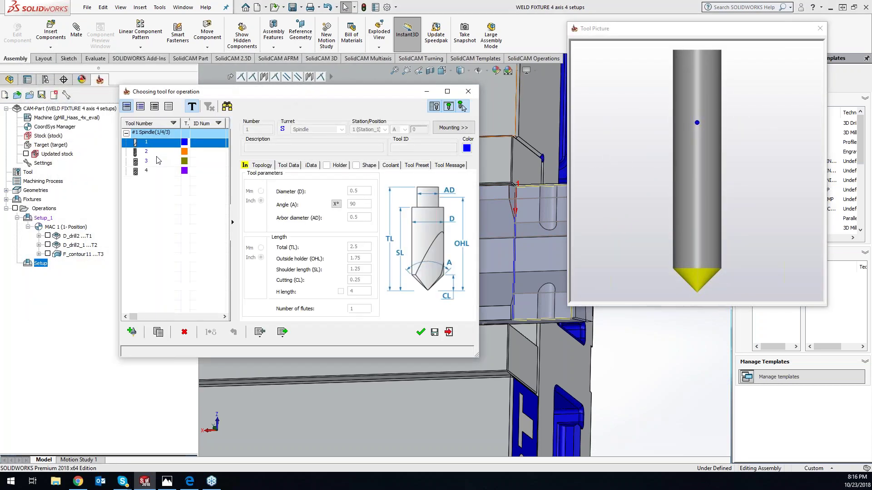
left_click(157, 161)
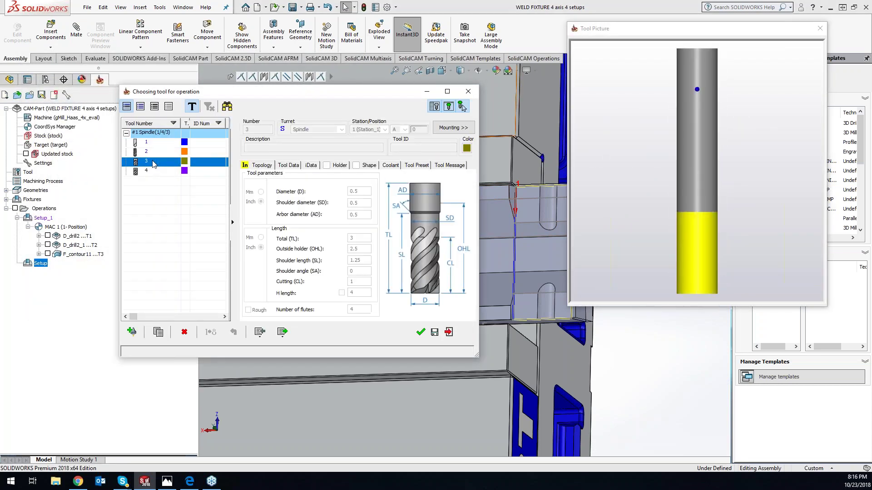
left_click(421, 335)
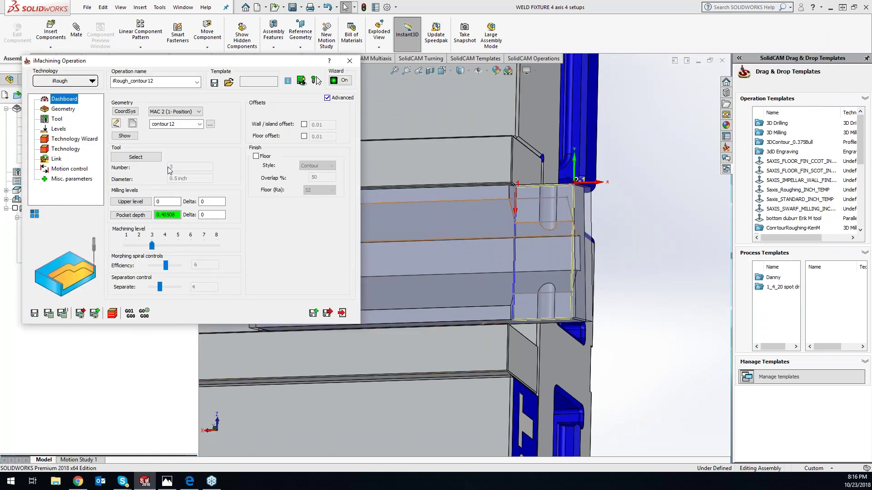
- Change the technology to iRough + iFinish, enable floor finishing, and save and calculate the operation
left_click(80, 84)
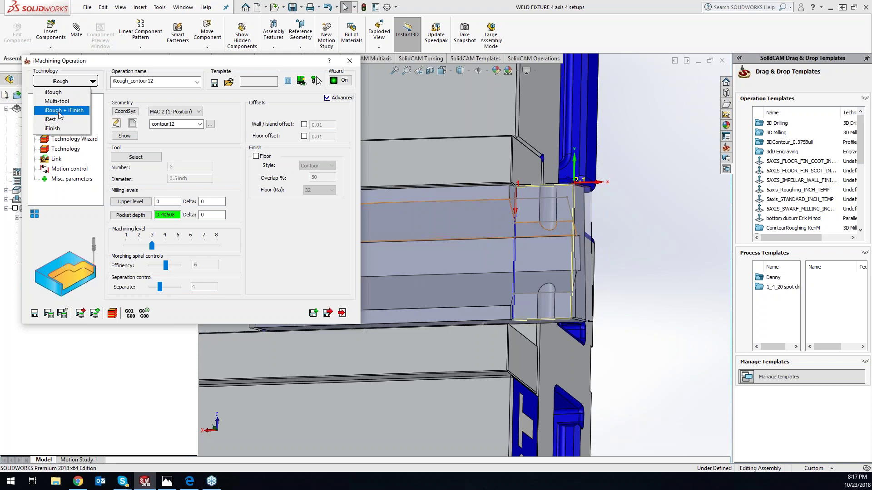
left_click(52, 110)
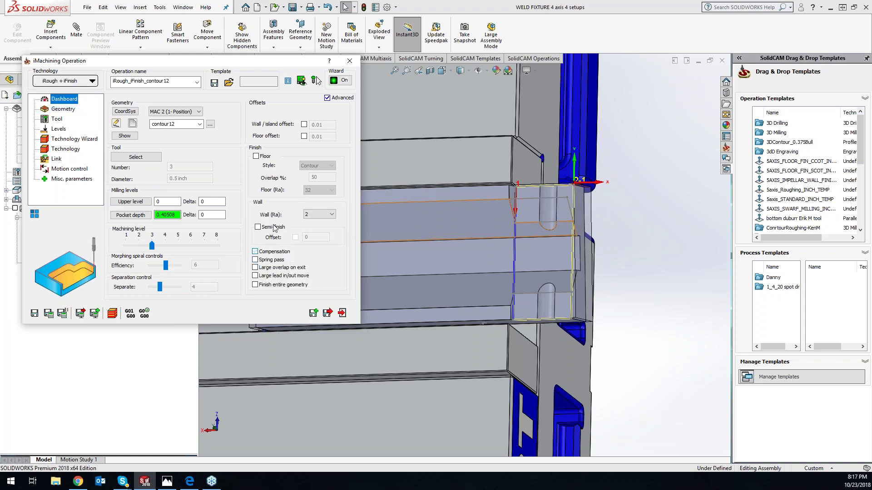
left_click(255, 155)
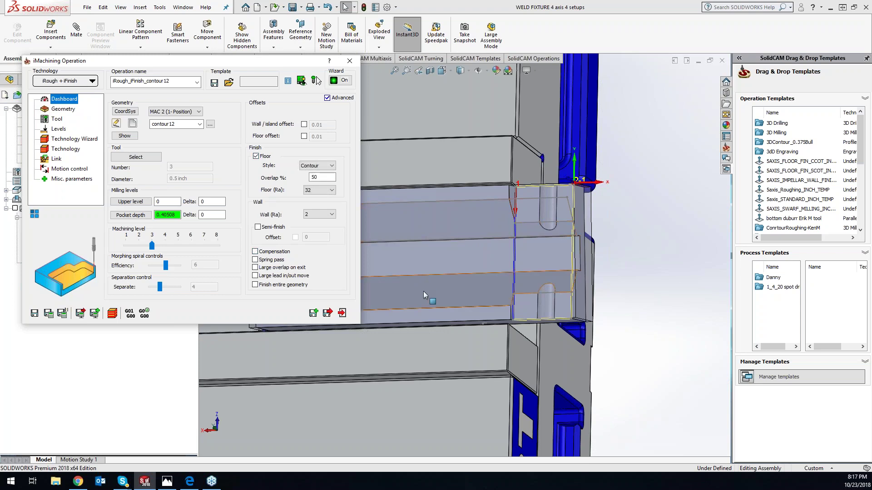
left_click(49, 314)
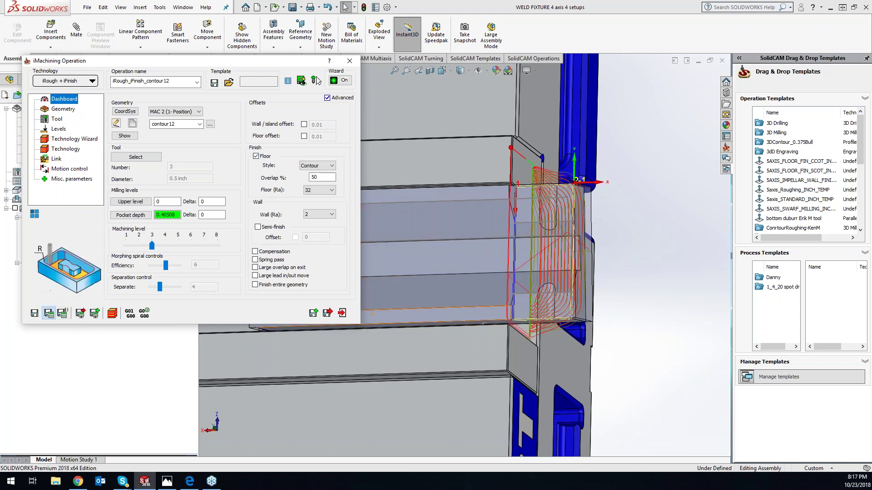
- Simulate the iRough + iFinish operation in SolidVerify and compare the machined stock with the target
left_click(114, 314)
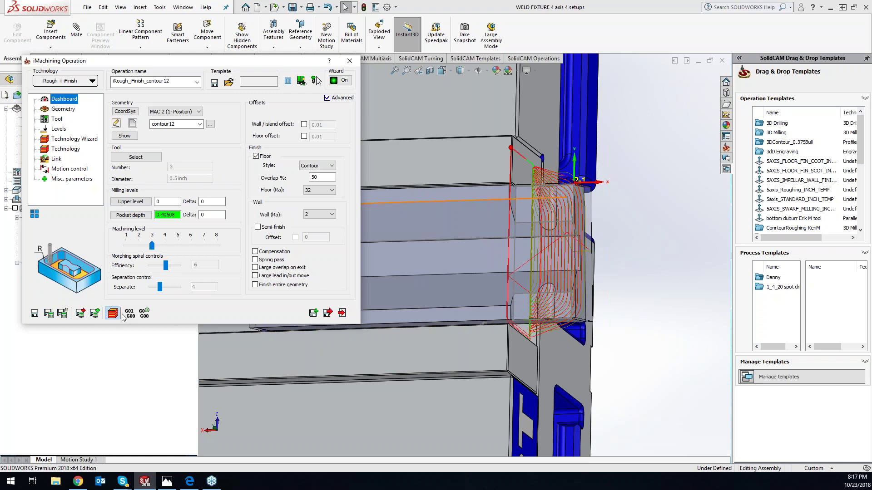
left_click(234, 211)
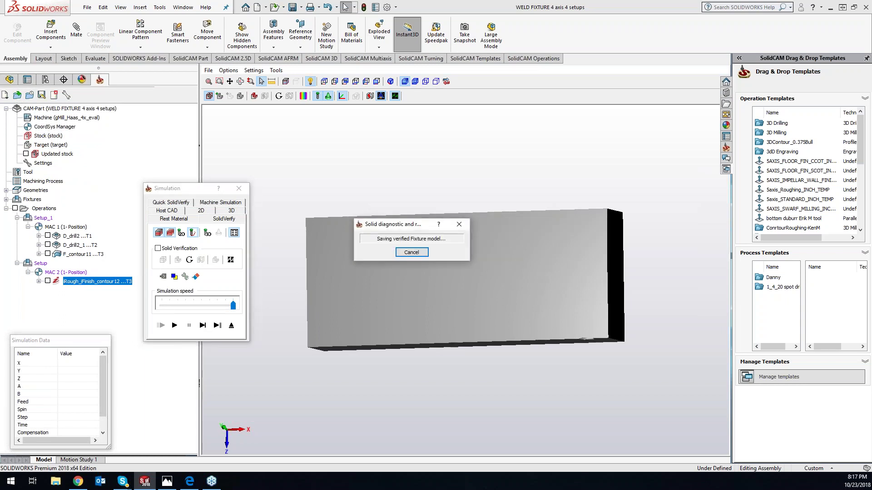
left_click(180, 327)
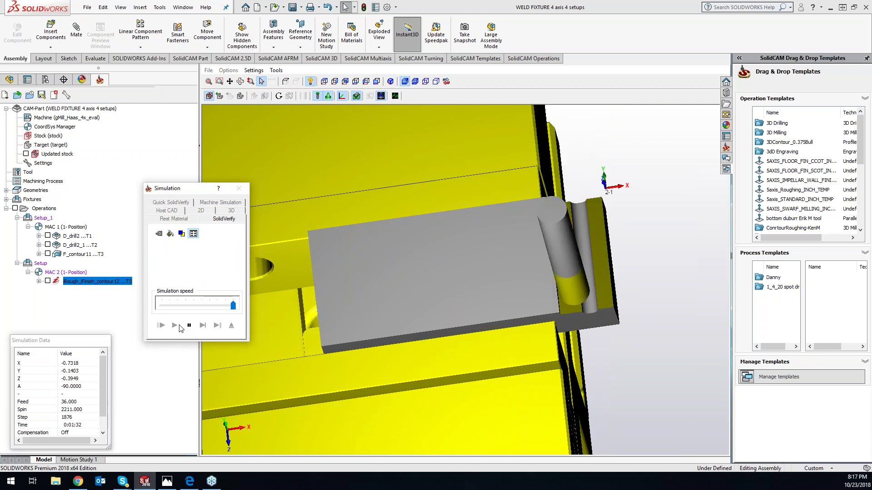
left_click(303, 96)
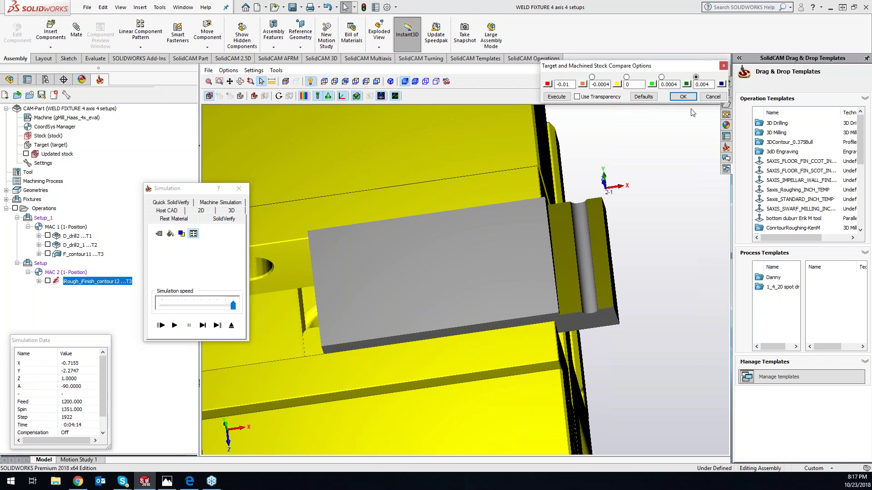
left_click(556, 97)
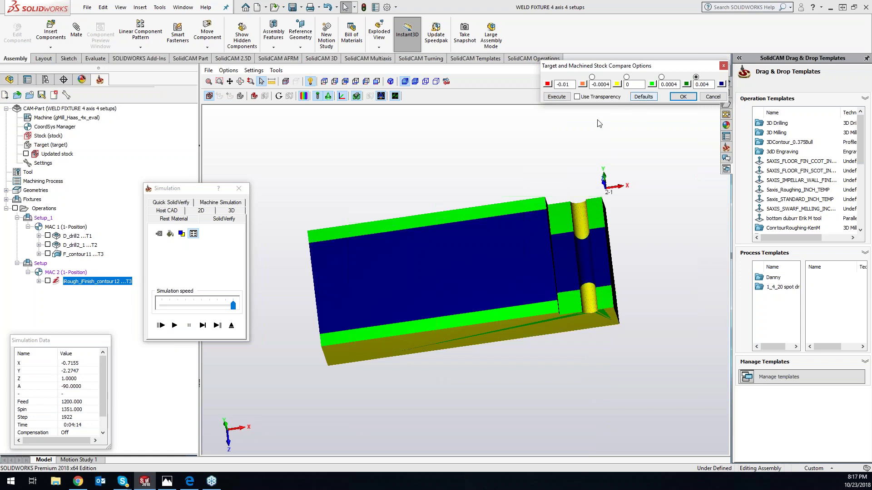
- Set the middle threshold of the target and stock comparison to 0.0001 and rerun the comparison
left_click(634, 85)
left_click(683, 97)
left_click(304, 95)
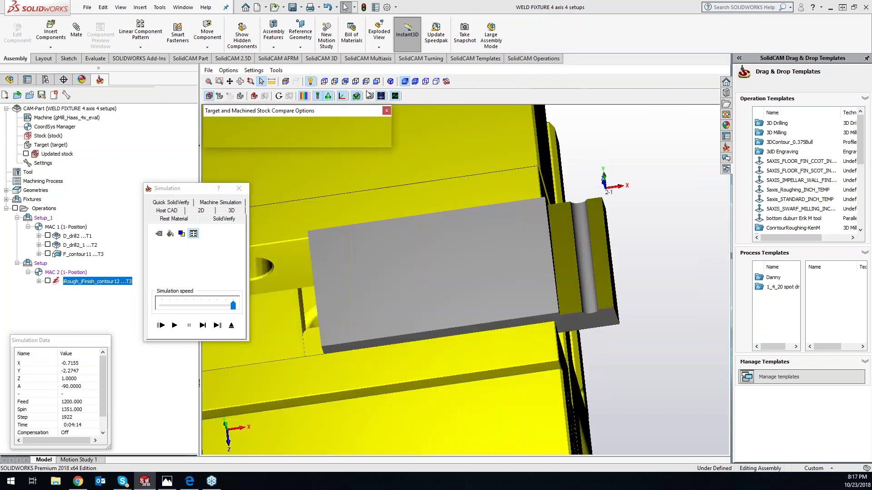
left_click(565, 97)
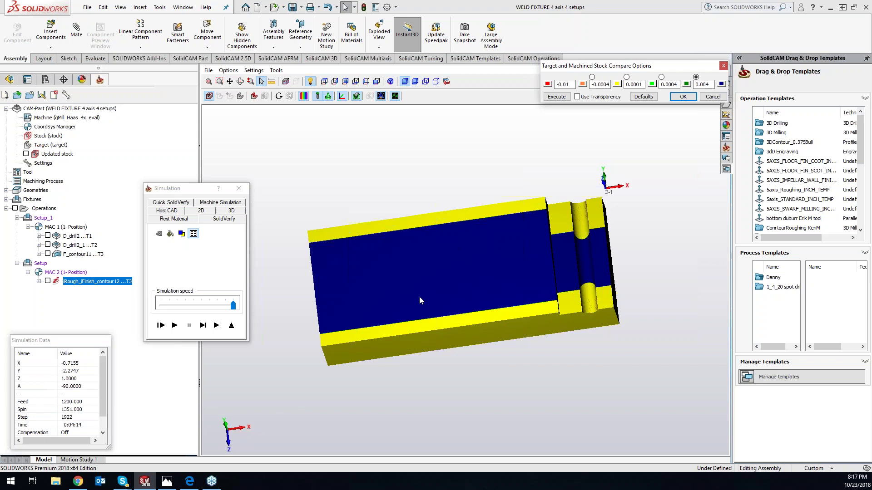
- Review the simulation's tool facet tolerance, facet type and 5-axis interpolation settings
left_click(253, 70)
left_click(265, 101)
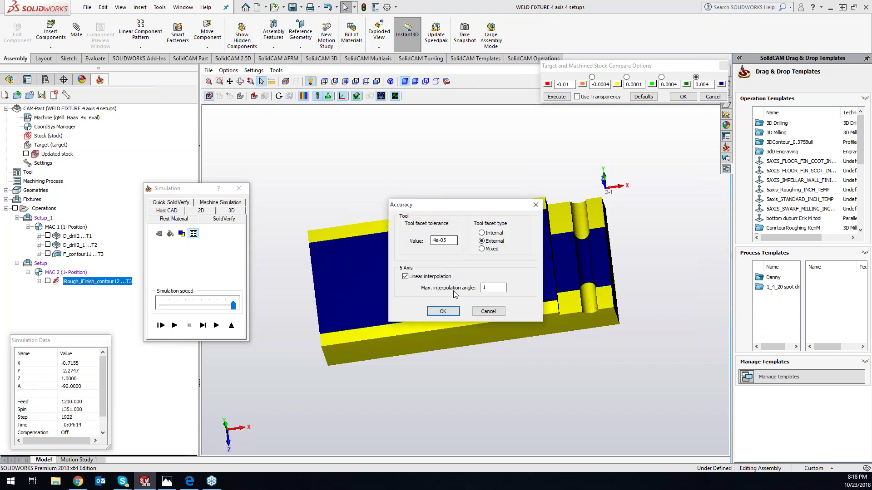
left_click(432, 313)
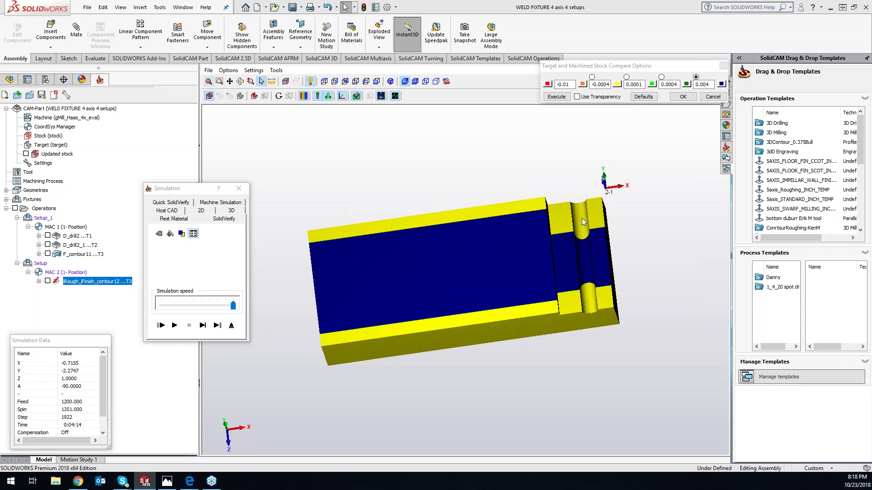
- Rerun the stock comparison from a tilted view, exit the simulation and close the iMachining operation
middle_click_drag(643, 257, 627, 294)
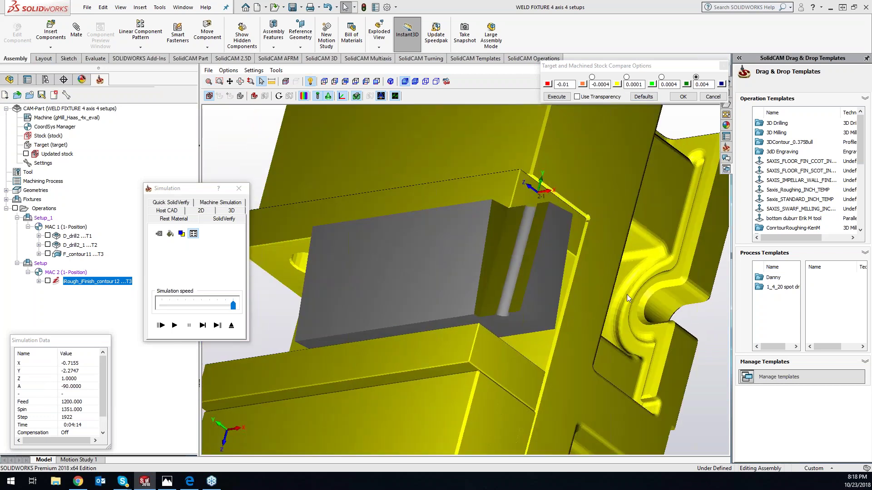
left_click(563, 98)
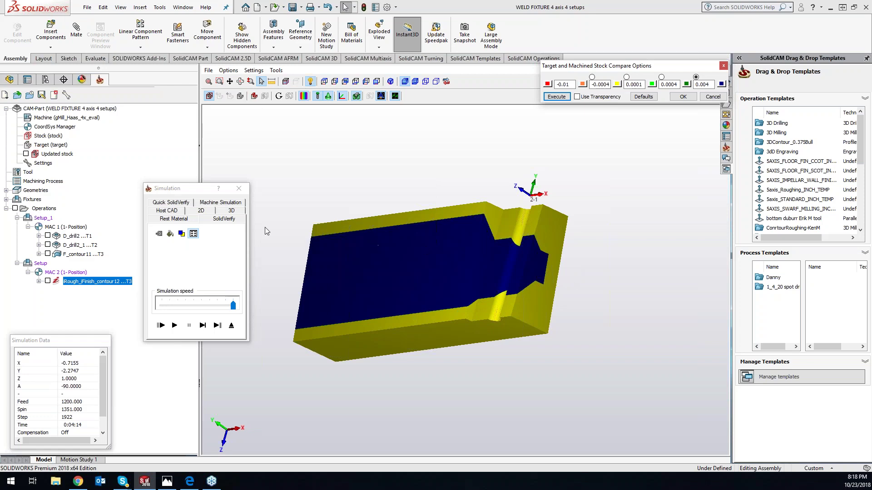
left_click(244, 191)
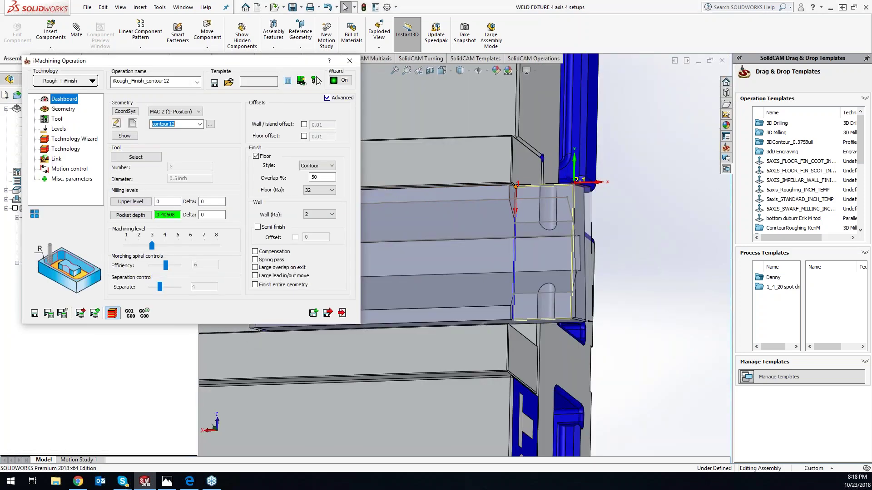
left_click(349, 62)
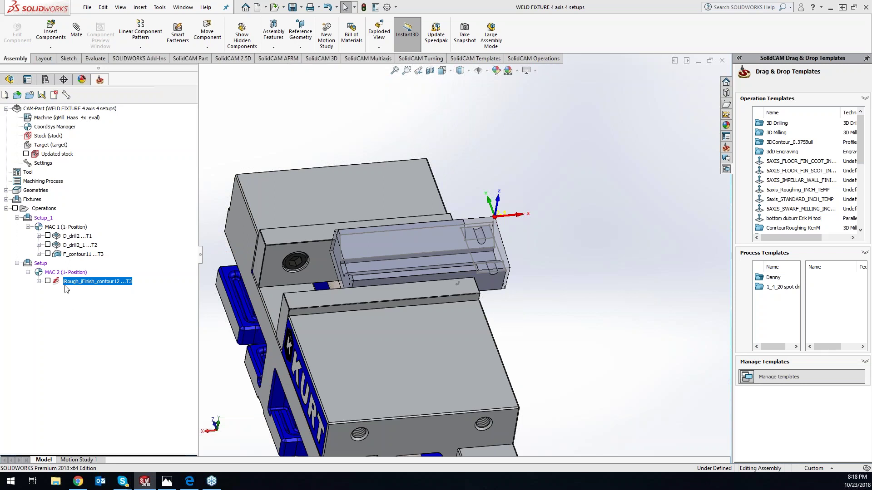
- Inspect the home assigned to the table position in the second machine setup
right_click(40, 264)
left_click(53, 269)
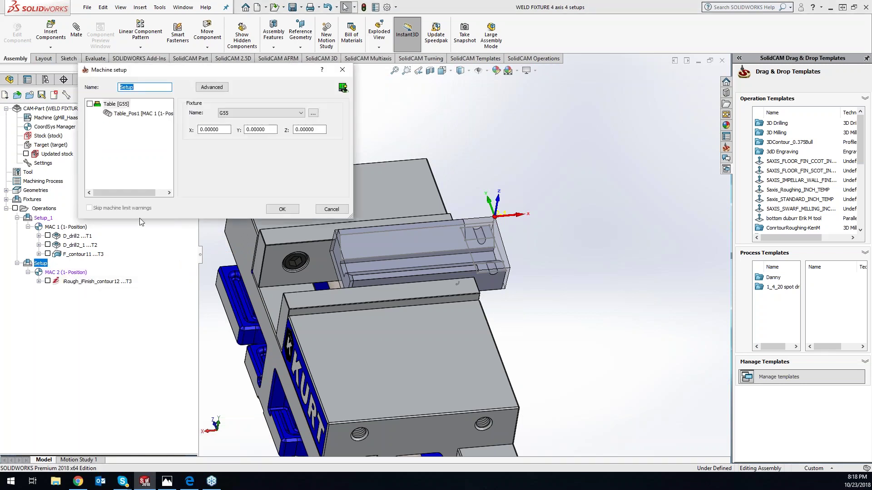
left_click(136, 114)
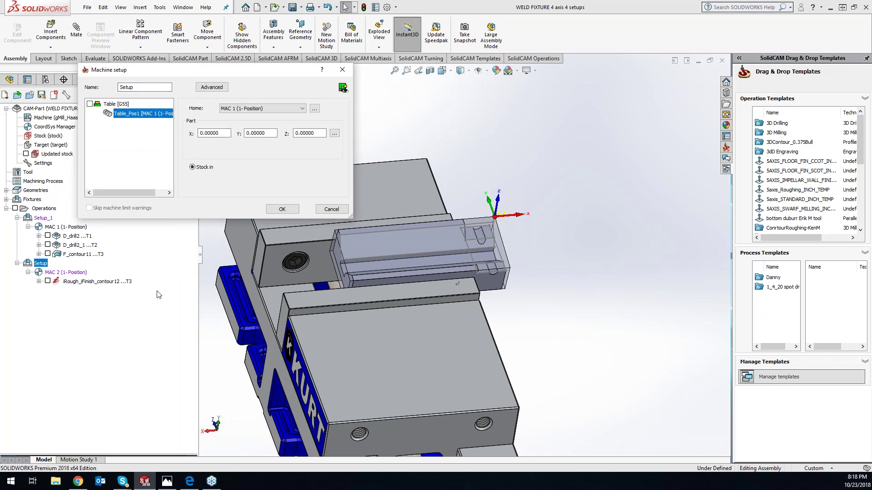
left_click(342, 70)
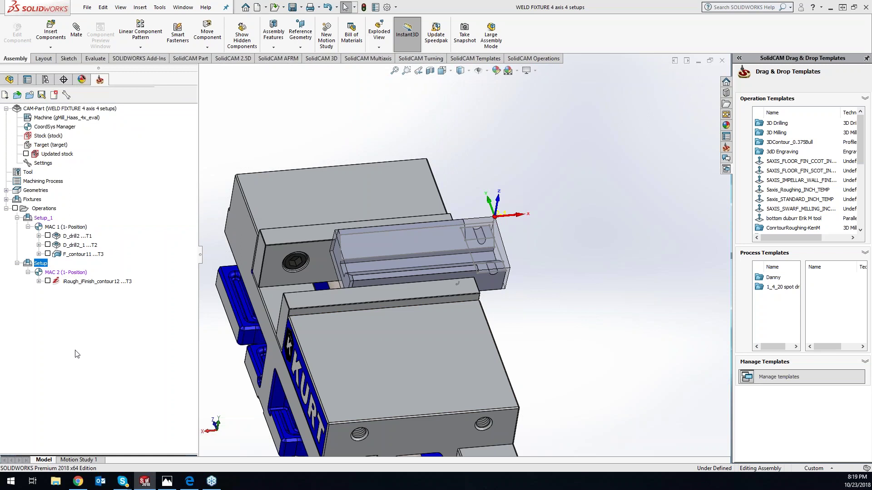
left_click(74, 255)
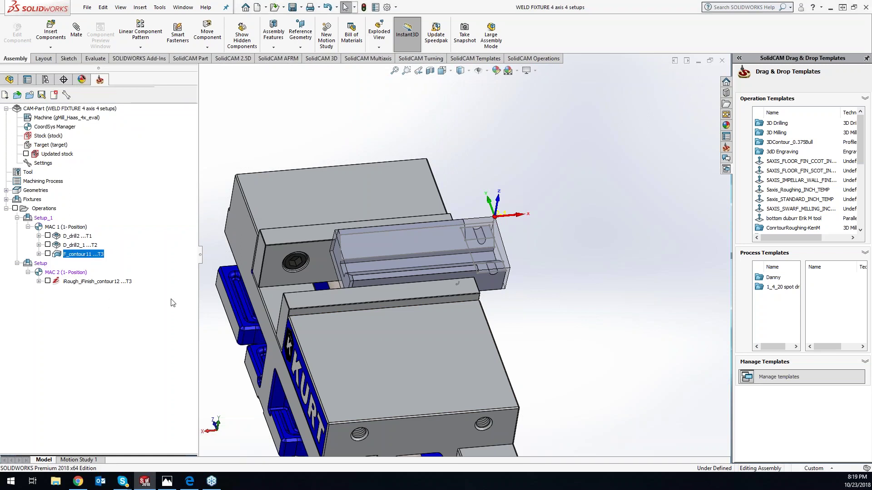
- Change the home of the second setup's table position to MAC 2 (1-Position) and accept the setup
double_click(42, 263)
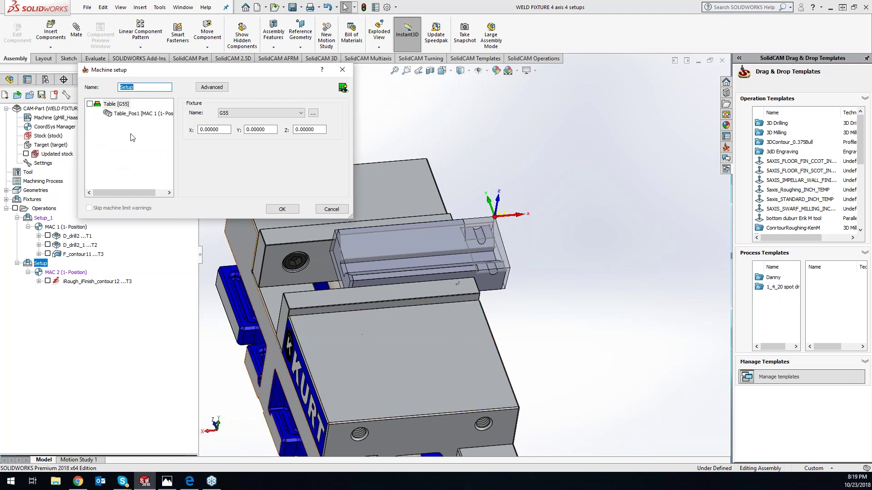
left_click(136, 117)
left_click(262, 109)
left_click(252, 123)
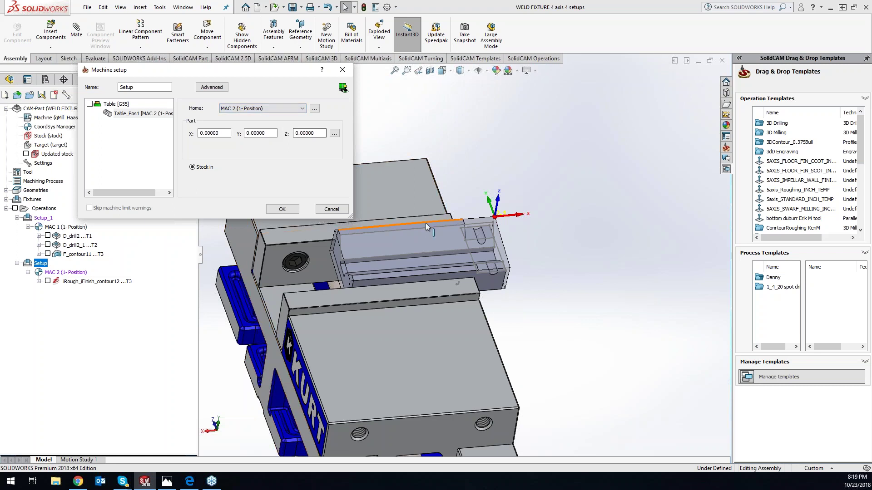
left_click(282, 209)
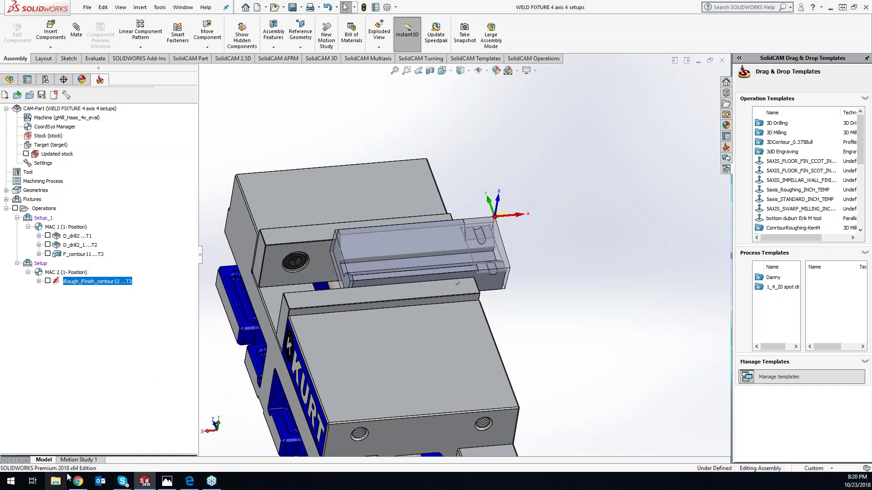
- Activate Display State-3 to show the next vise arrangement, and return to the CAM operations
left_click(46, 80)
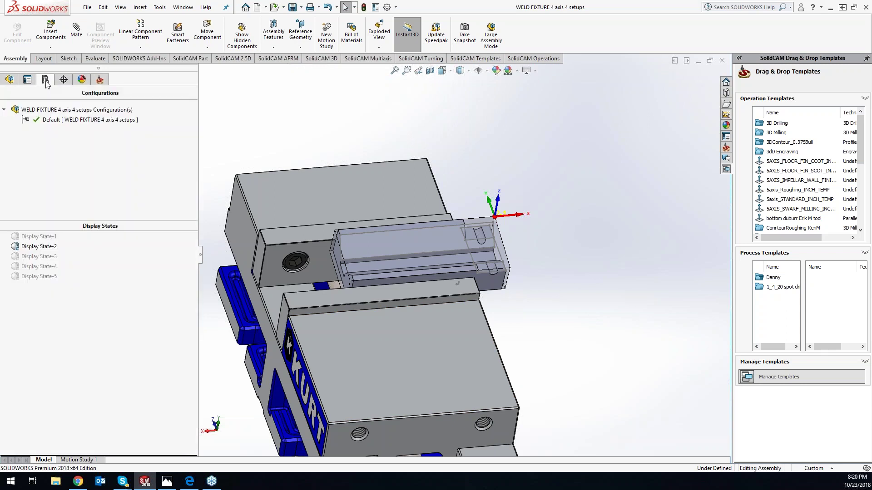
double_click(50, 256)
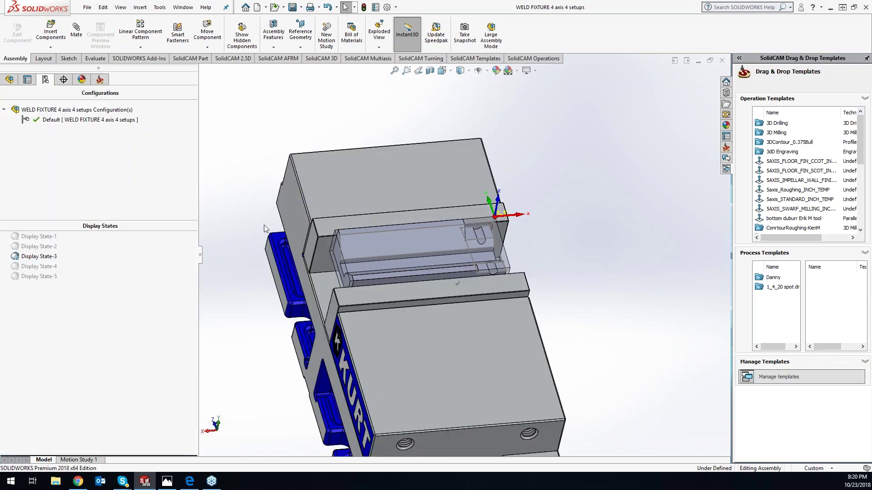
left_click(100, 80)
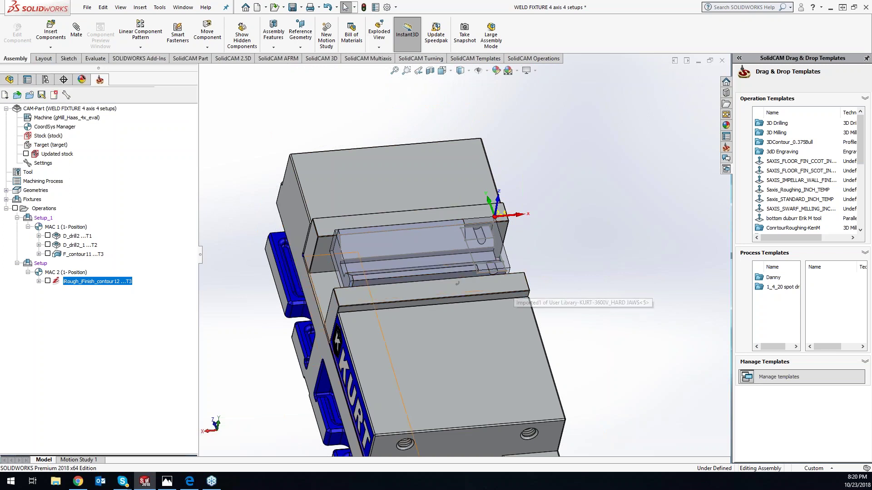
- Add a new machine setup after the iRough_iFinish_contour12 operation
scroll(536, 287, "up", 3)
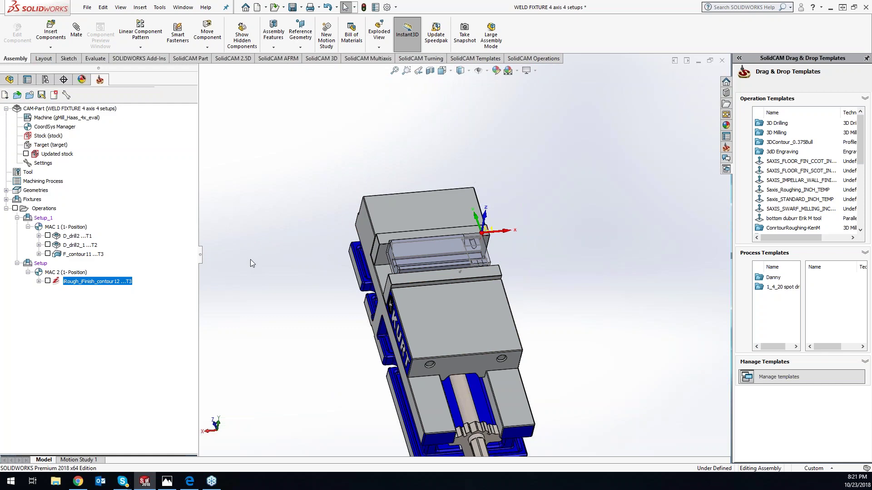
middle_click_drag(316, 260, 301, 254)
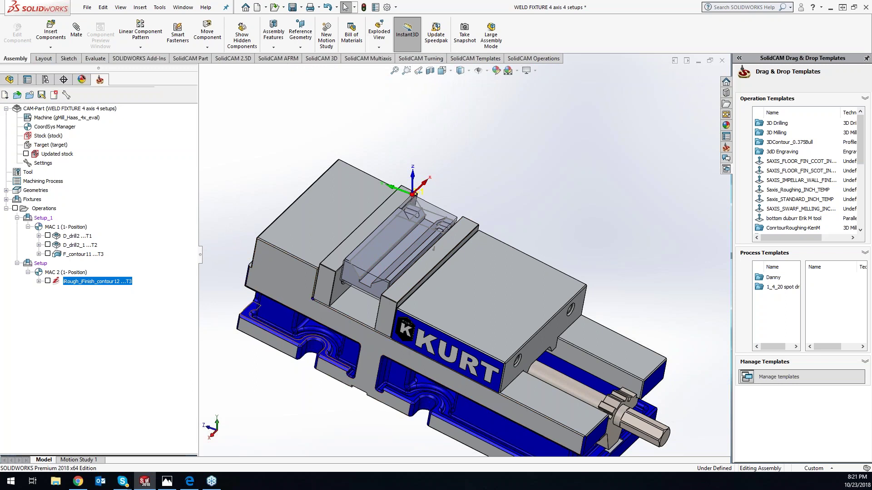
right_click(96, 286)
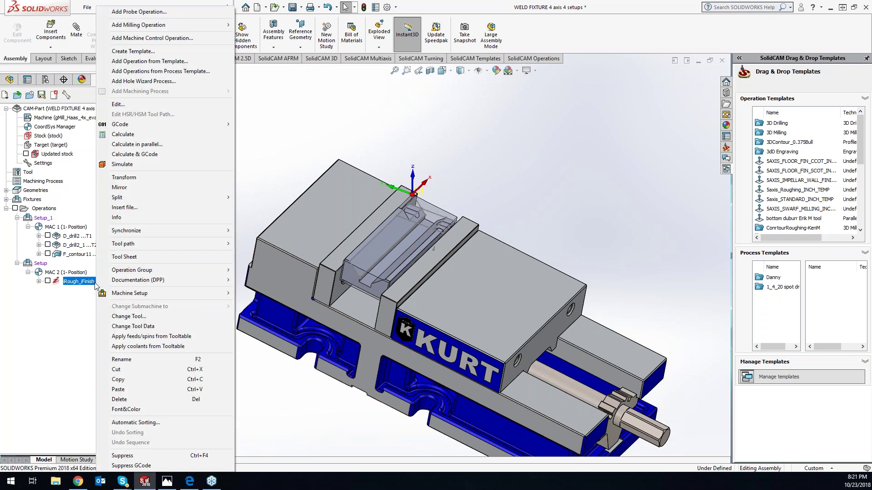
mouse_move(121, 296)
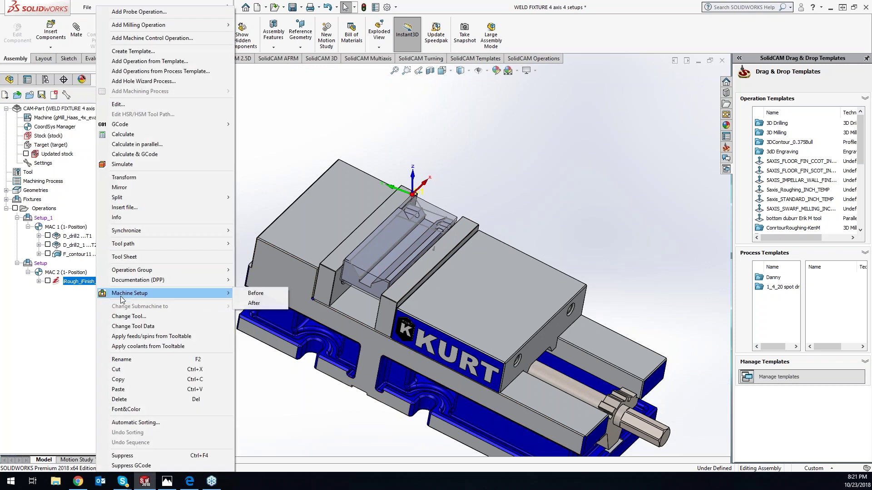
left_click(262, 302)
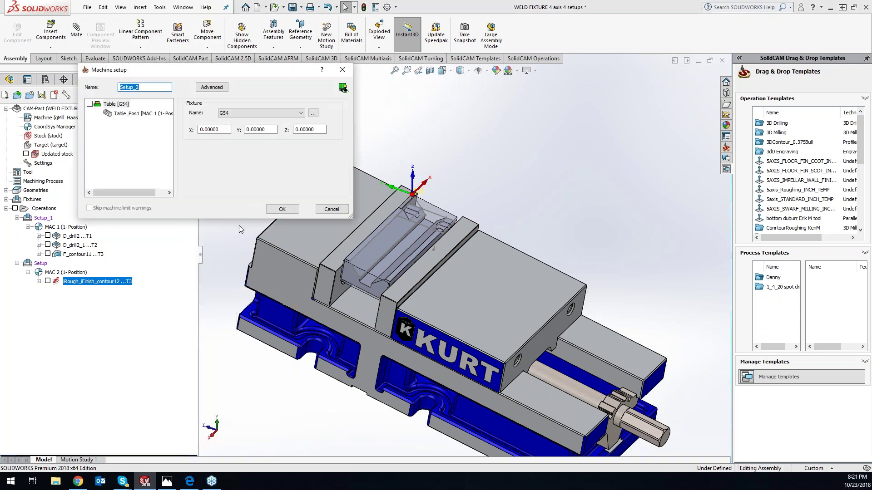
- Define a new fixture named G56 for this setup from the vise base, both jaw plates and the movable jaw body
left_click(312, 113)
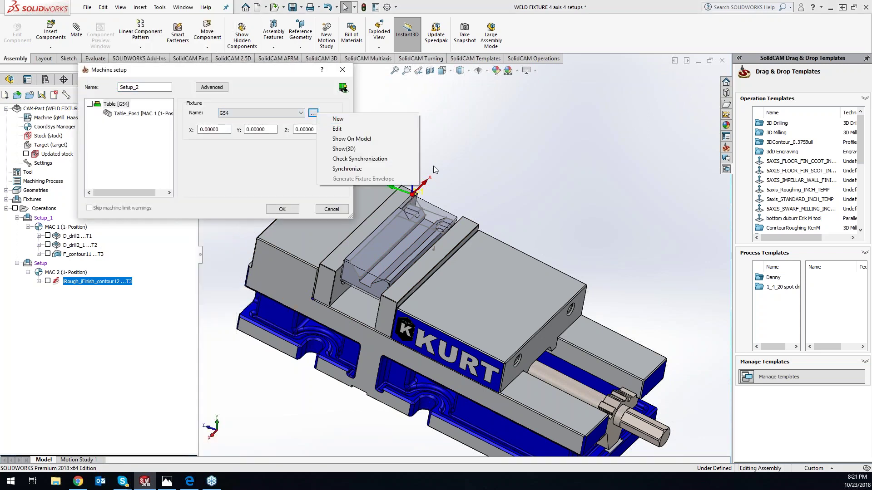
left_click(352, 120)
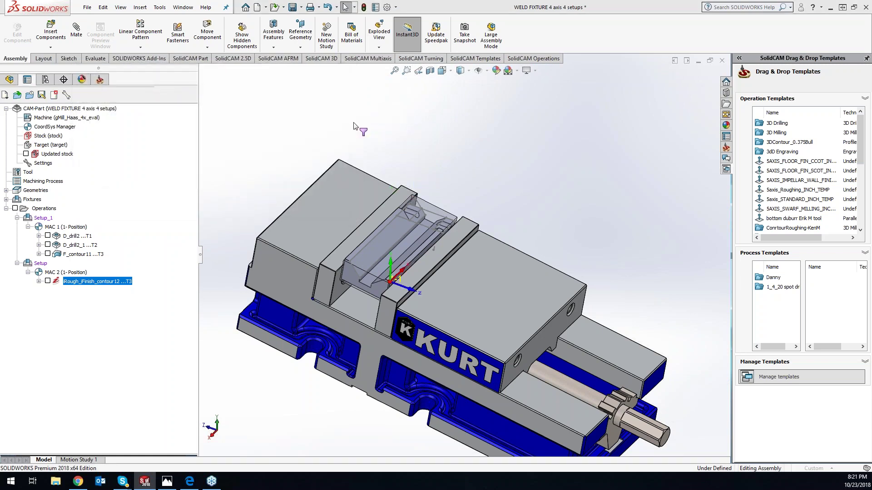
left_click(89, 132)
type("G56")
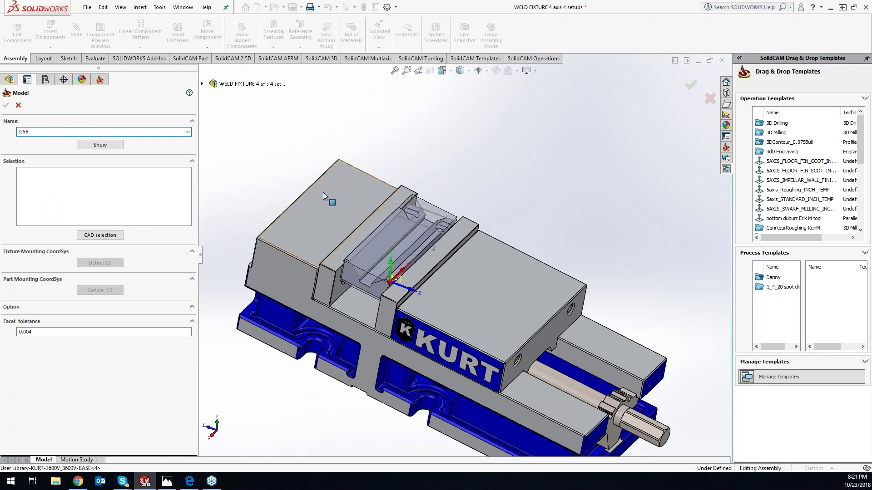
left_click(326, 255)
left_click(327, 255)
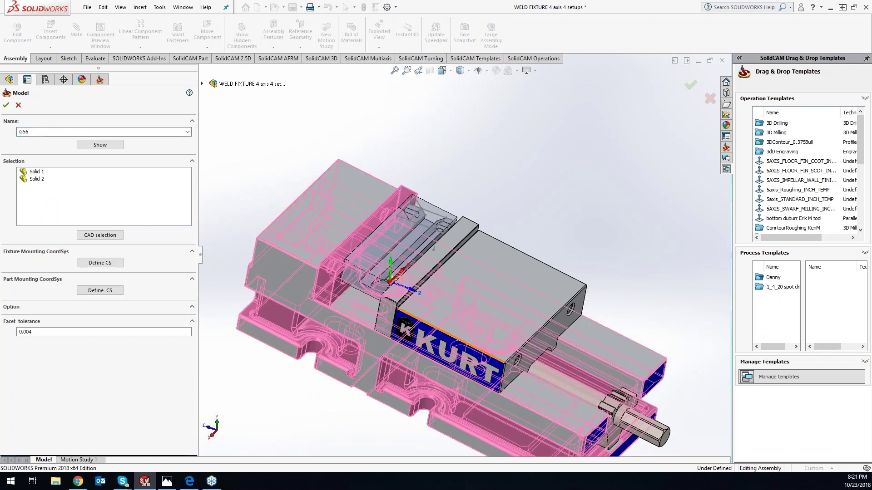
left_click(491, 319)
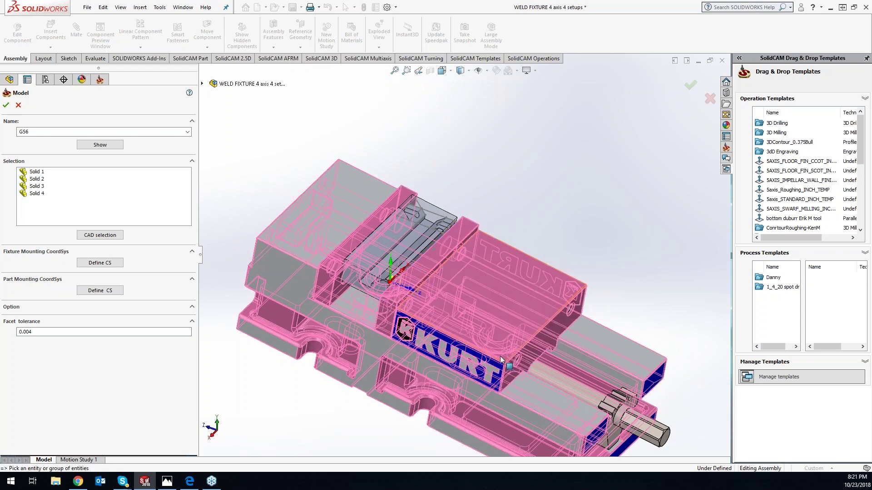
left_click(6, 105)
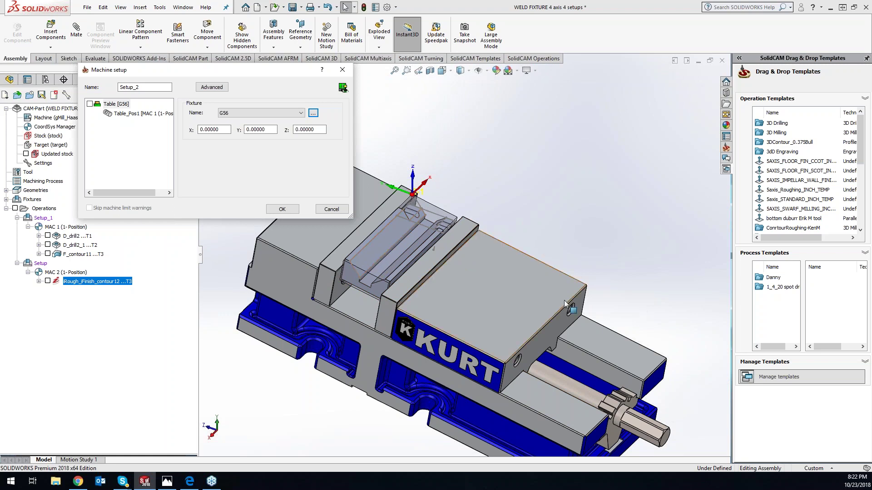
- Set the home of the third setup's table position to MAC 3 (1-Position) and accept the setup
left_click(143, 113)
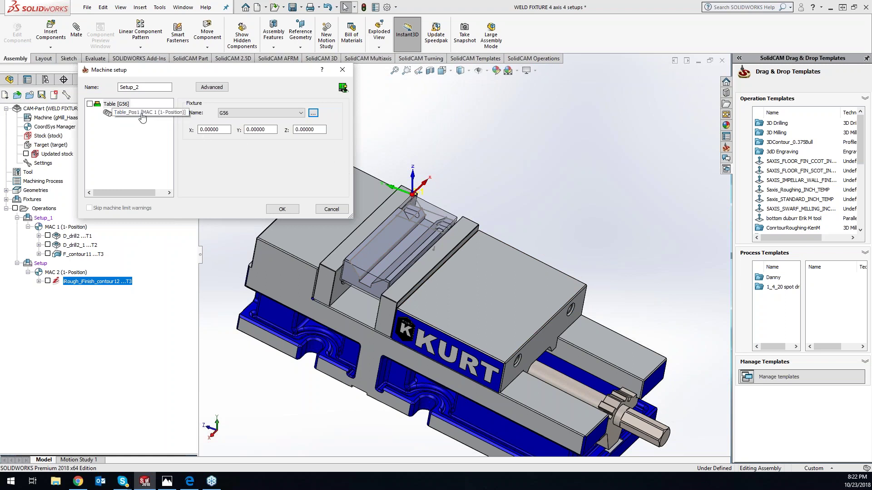
left_click(265, 109)
left_click(248, 127)
left_click(281, 210)
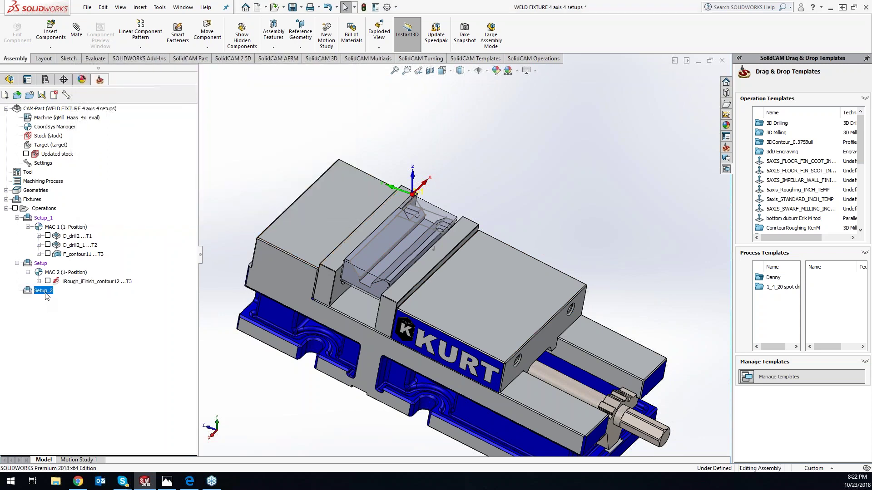
- Rename the new third machine setup as G56
right_click(45, 292)
left_click(79, 111)
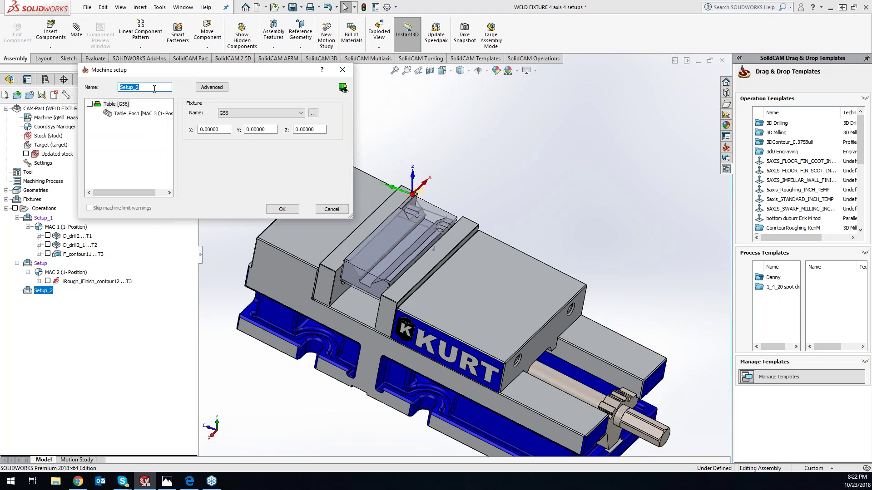
type("G56")
left_click(281, 210)
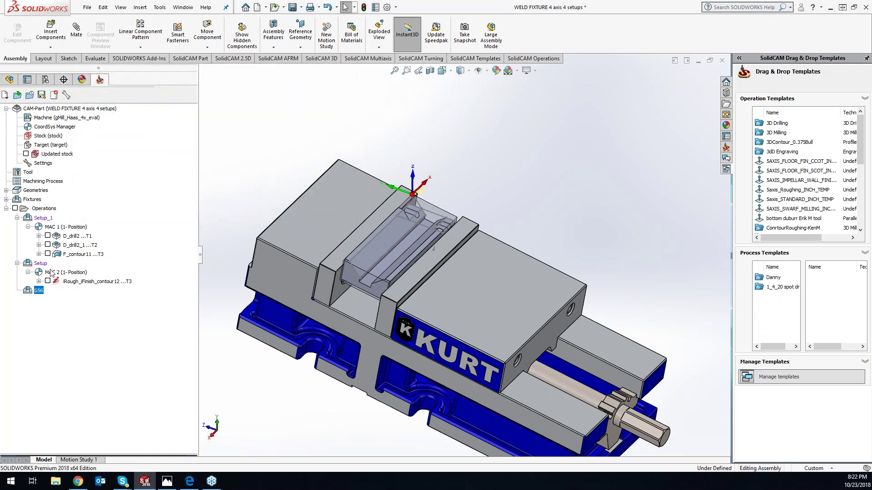
- Rename the MAC 2 setup as G55 and the MAC 1 setup as G54
right_click(41, 263)
left_click(125, 266)
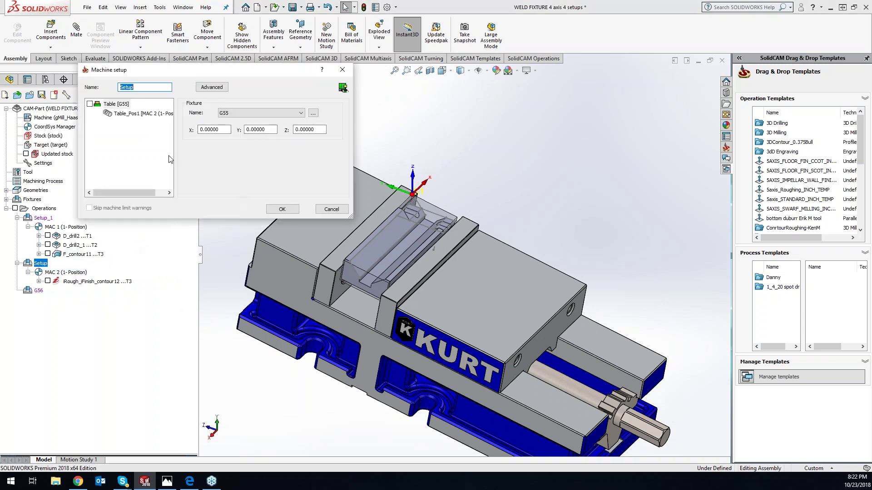
type("G55")
left_click(282, 209)
right_click(44, 219)
left_click(63, 221)
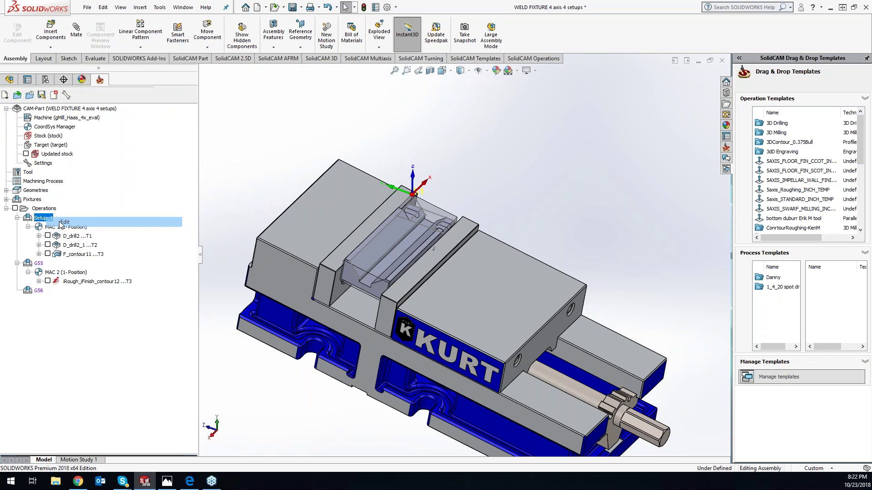
type("G54")
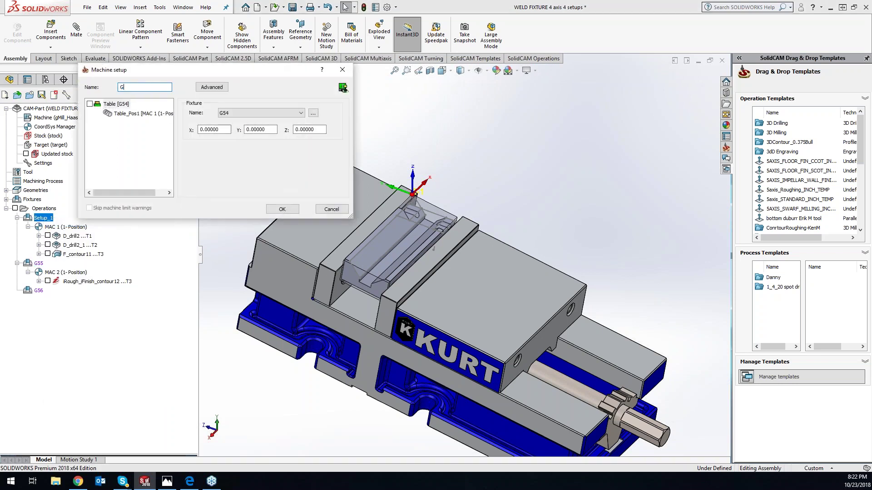
left_click(282, 209)
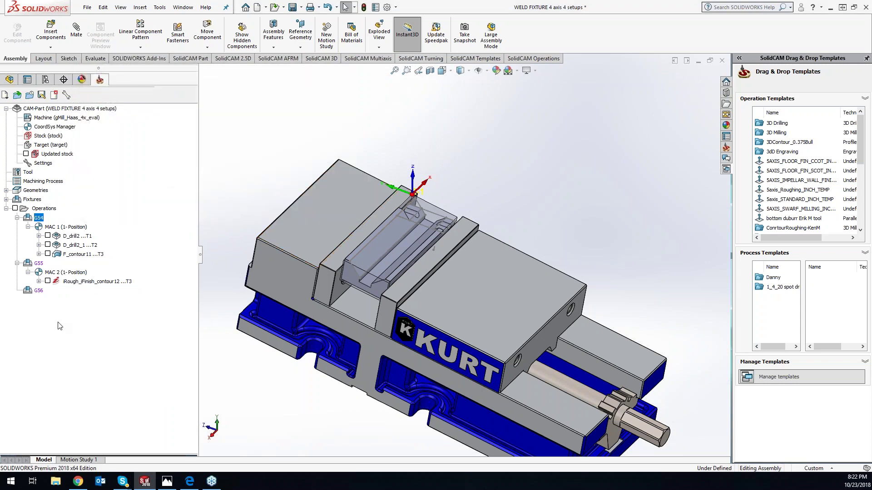
- Add a Pocket milling operation to the G56 setup with 3D Model protection turned off
right_click(41, 292)
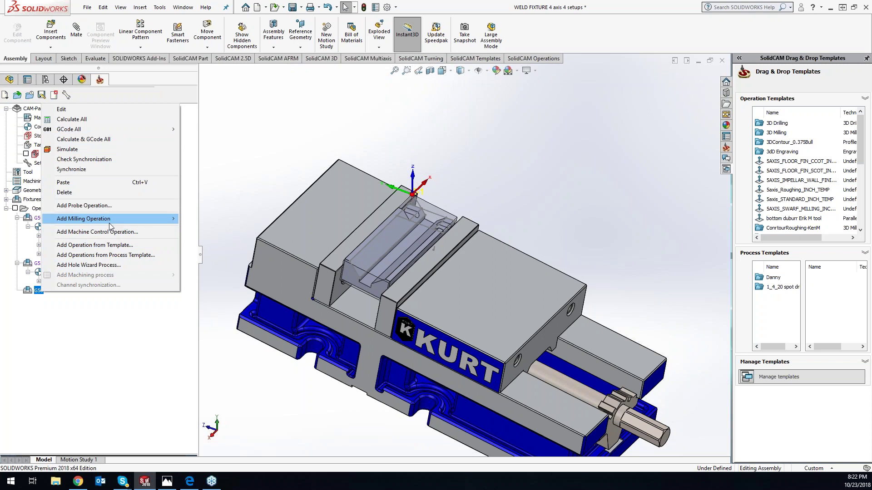
mouse_move(109, 218)
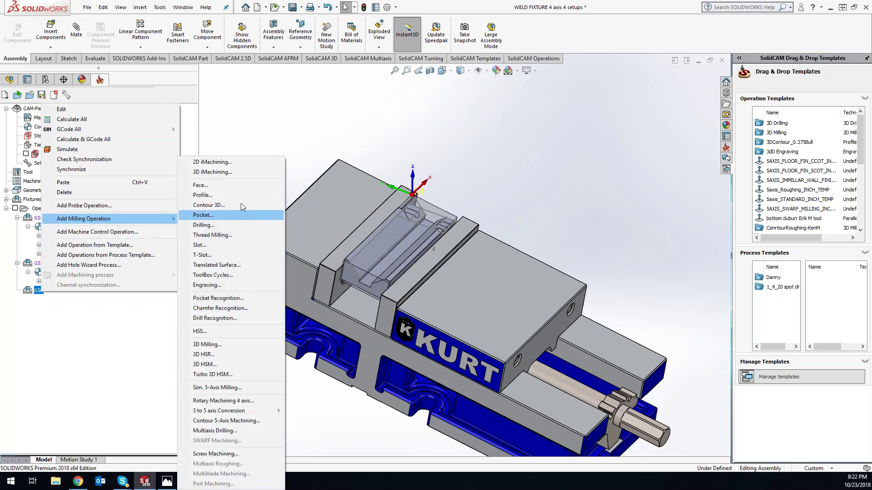
left_click(211, 215)
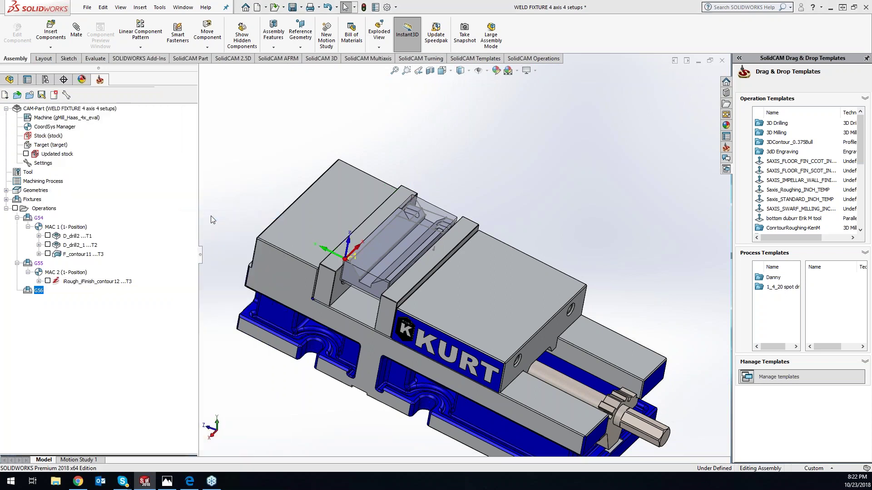
left_click(137, 144)
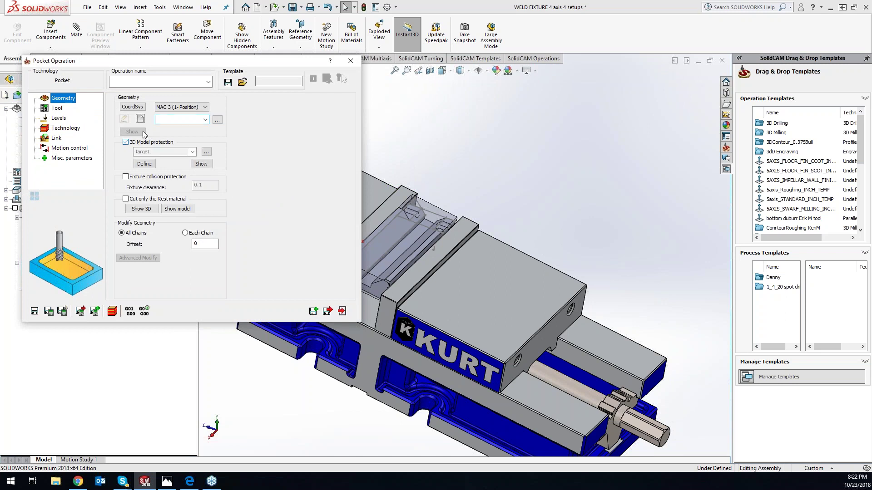
- Define the pocket's contour13 geometry from the floor face of the part's long central slot
left_click(140, 120)
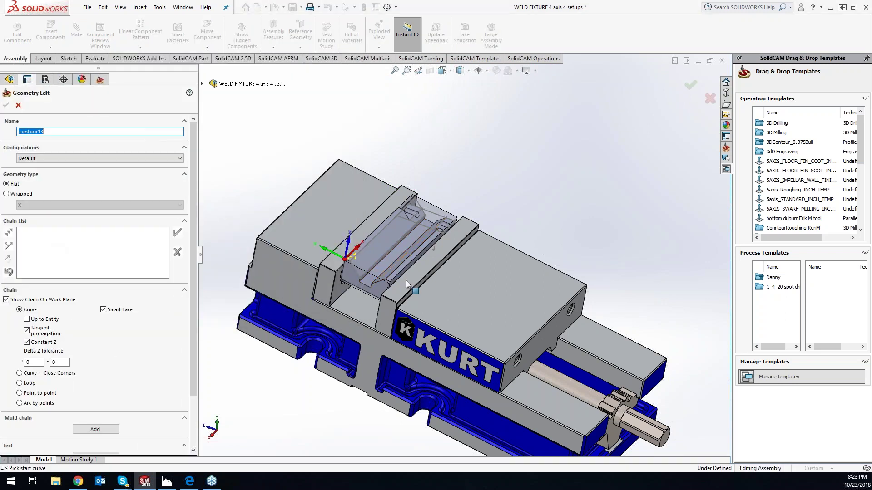
left_click(381, 261)
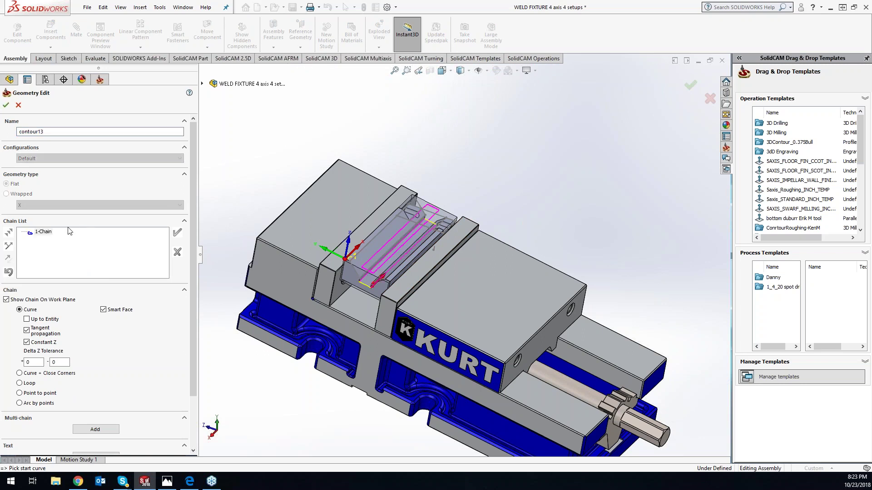
left_click(6, 106)
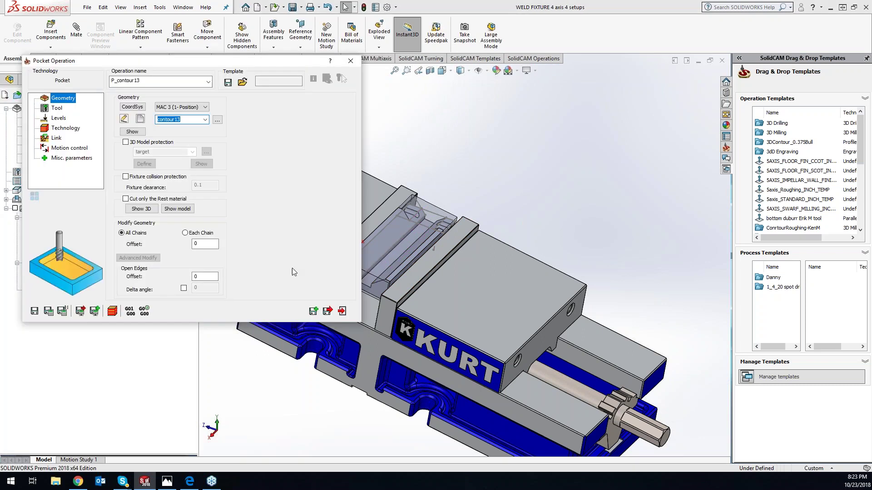
- Check the width of the slot floor's end edge and assign tool 3, the 0.5 inch end mill, to the pocket operation
scroll(434, 287, "down", 3)
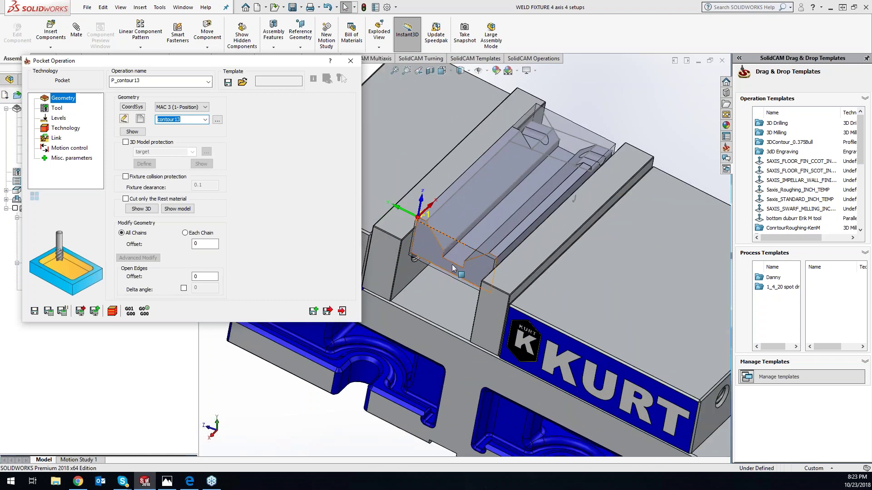
left_click(469, 284)
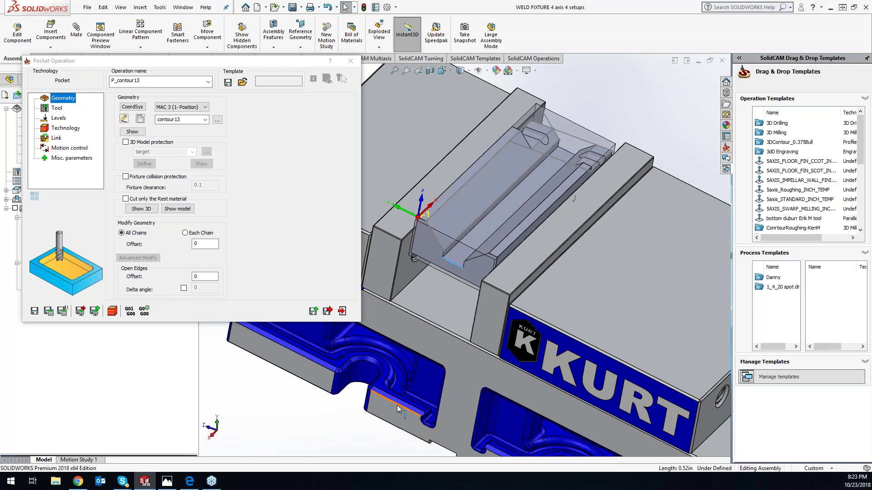
left_click(57, 109)
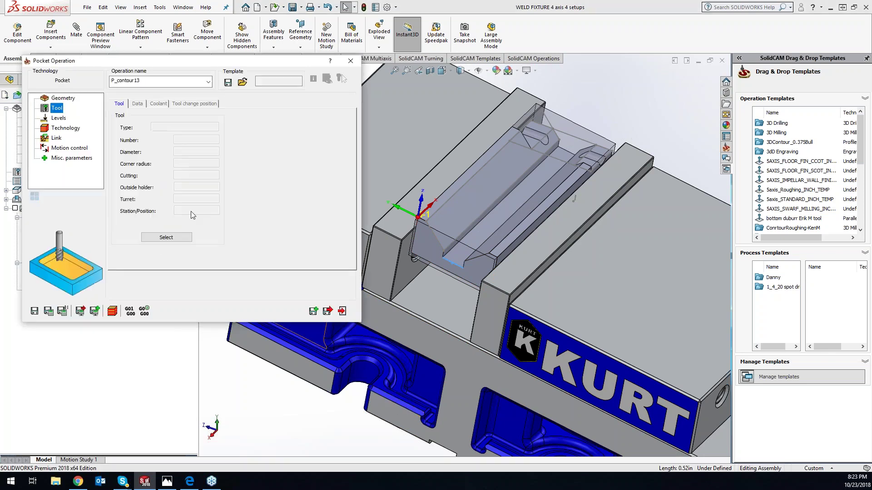
left_click(180, 239)
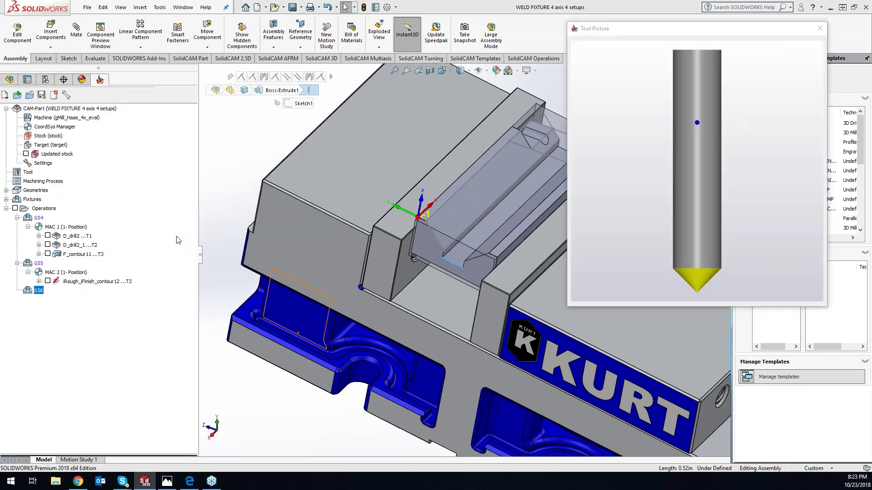
left_click(148, 162)
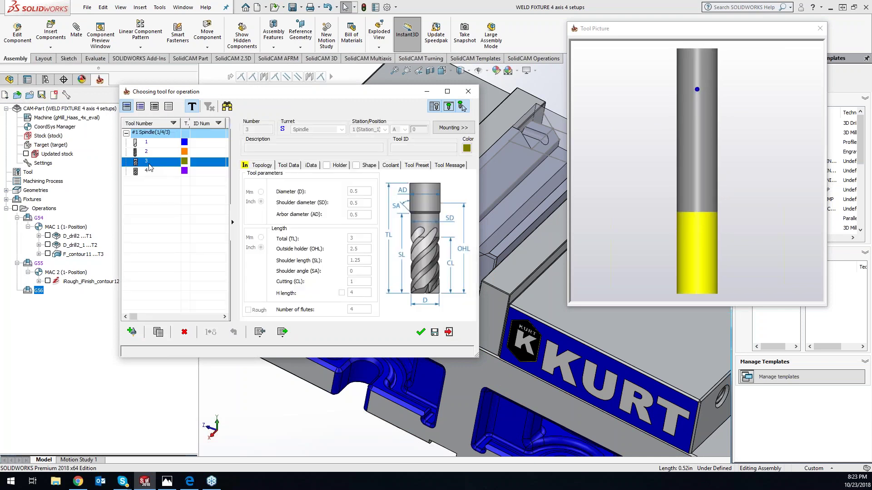
left_click(422, 332)
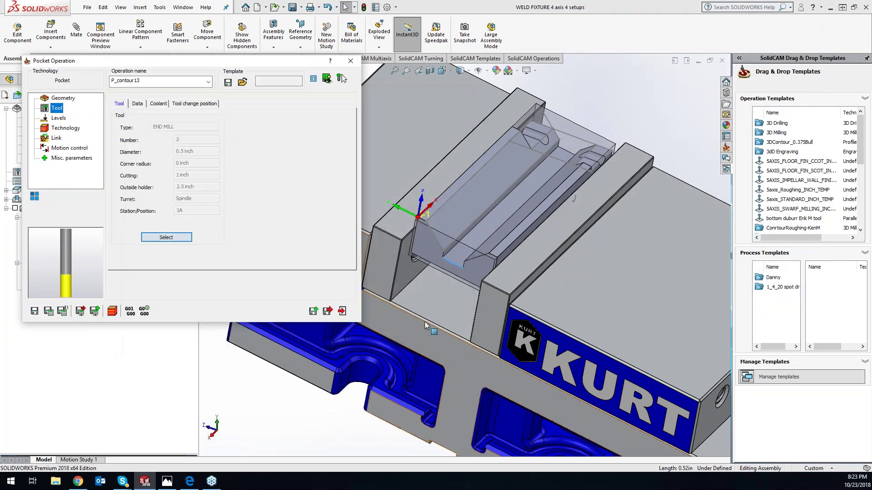
- Set the pocket depth to 0.72 from the slot's floor face, and save and calculate the operation
left_click(58, 118)
left_click(199, 209)
left_click(450, 260)
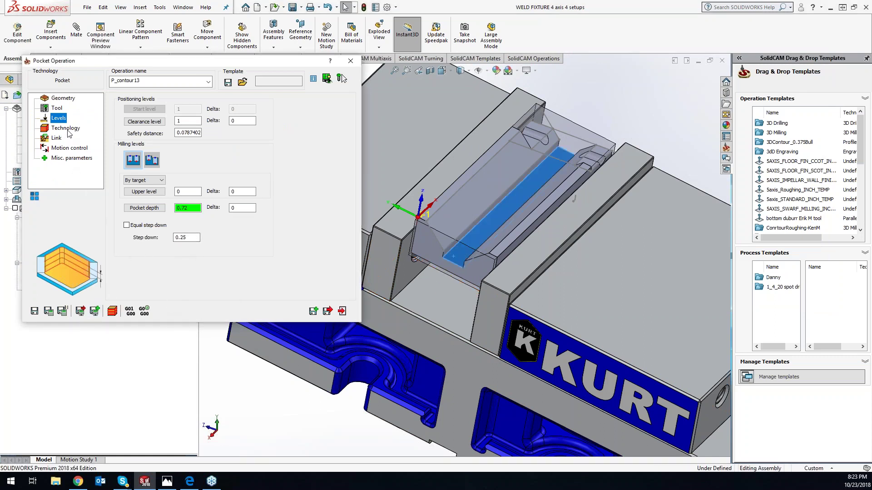
left_click(66, 129)
left_click(51, 312)
- Simulate the pocket operation in SolidVerify, inspect the cut slot, and close the simulation and the operation
left_click(113, 313)
left_click(215, 203)
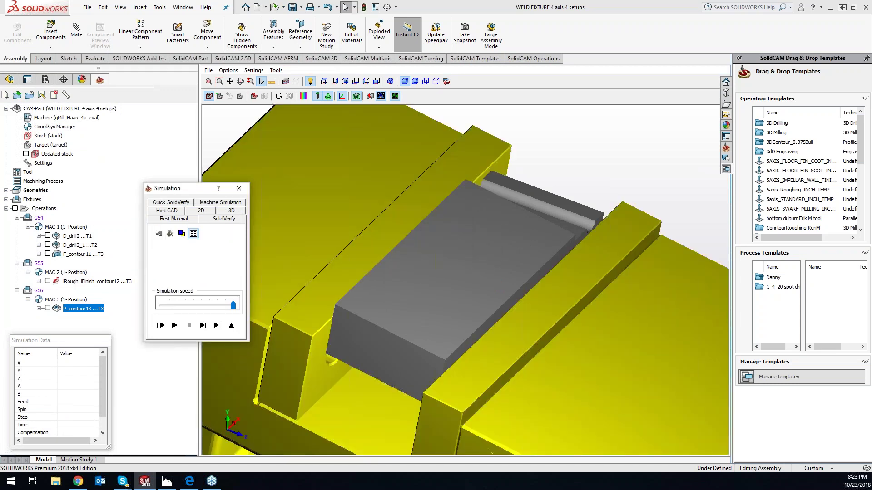
left_click(174, 325)
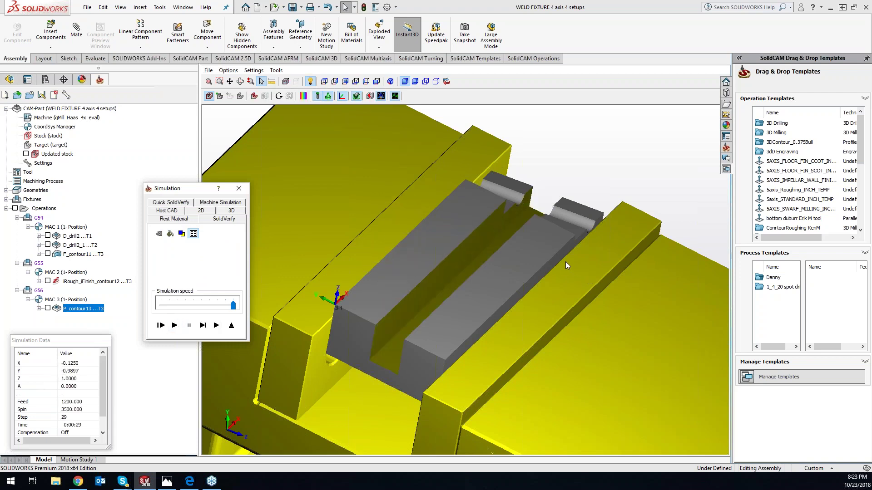
middle_click_drag(566, 262, 393, 306)
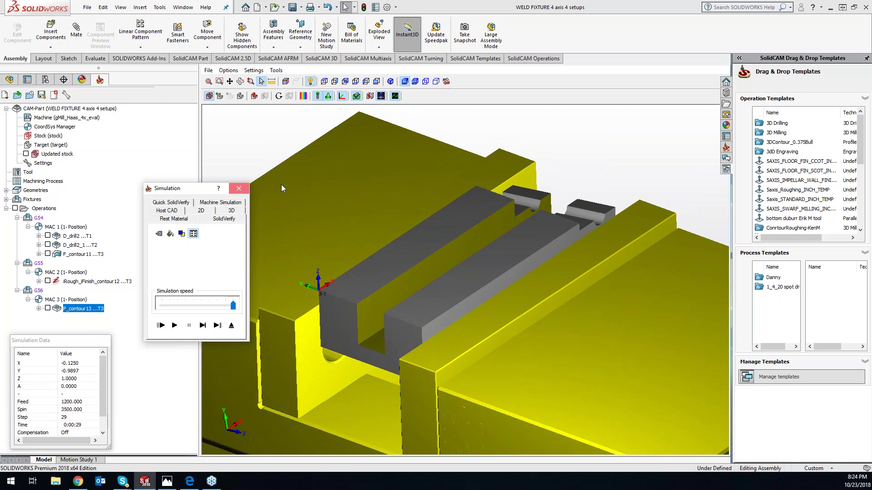
left_click(238, 188)
left_click(350, 61)
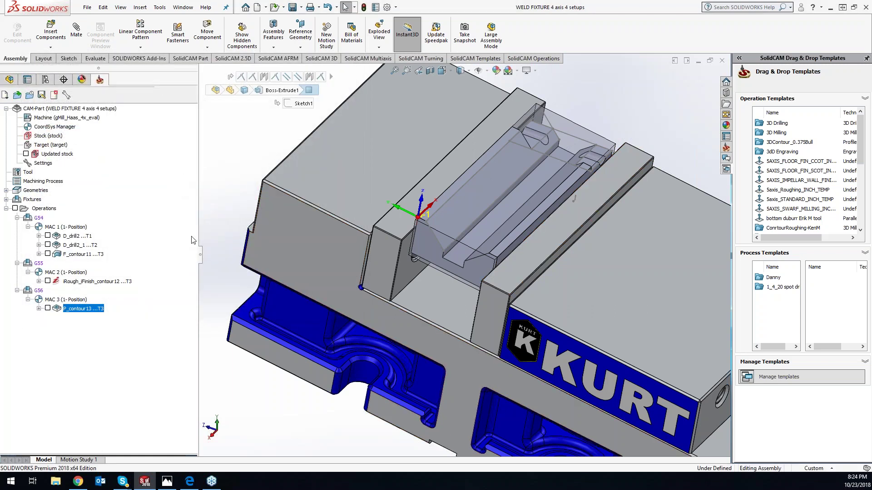
middle_click_drag(374, 204, 352, 207)
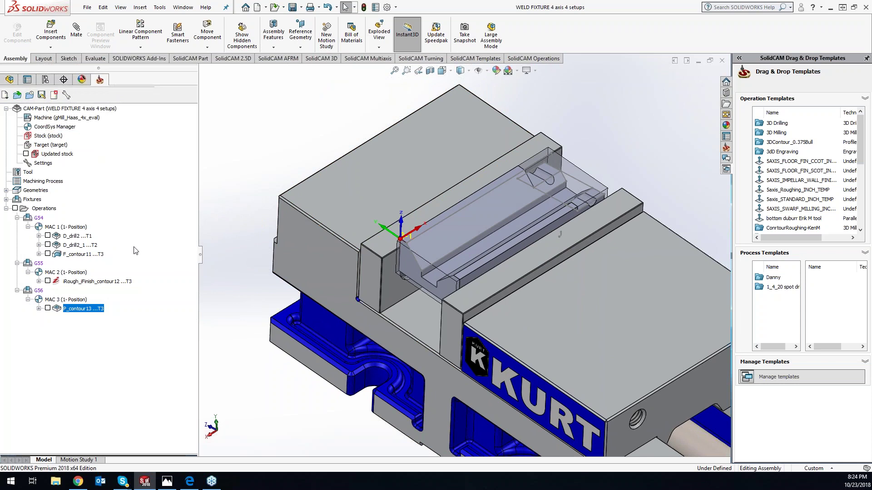
left_click(51, 109)
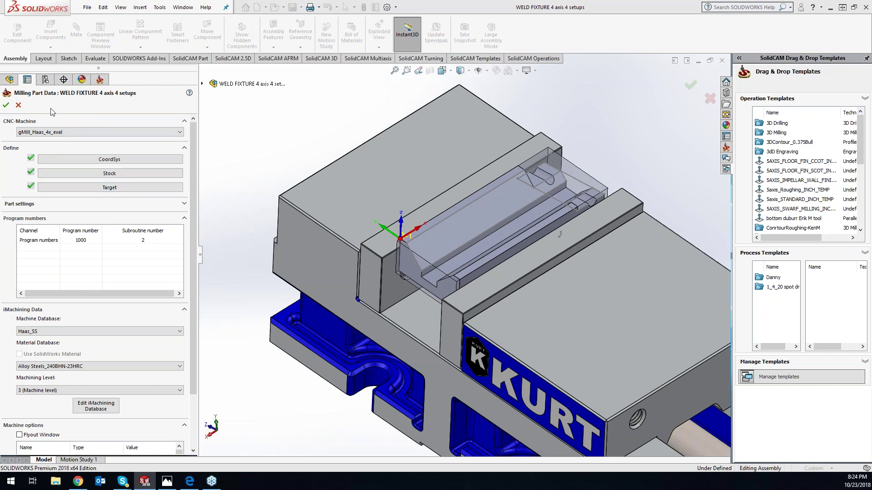
left_click(18, 105)
right_click(59, 127)
left_click(81, 128)
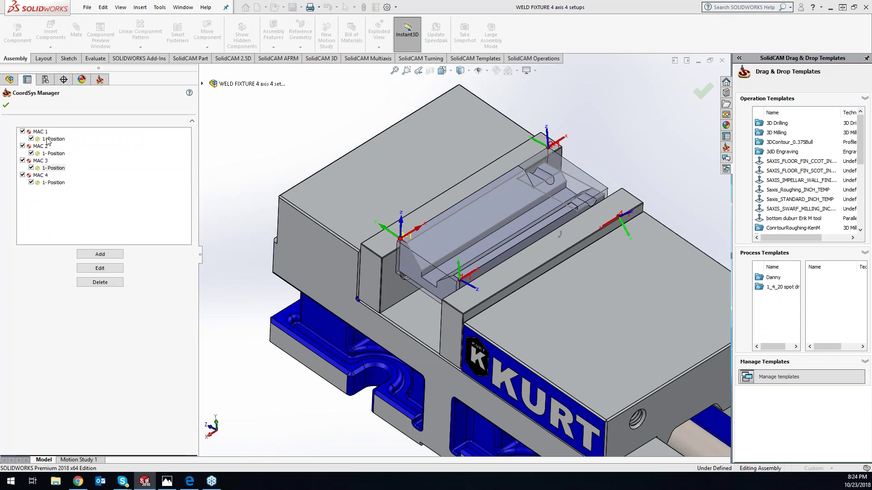
right_click(48, 139)
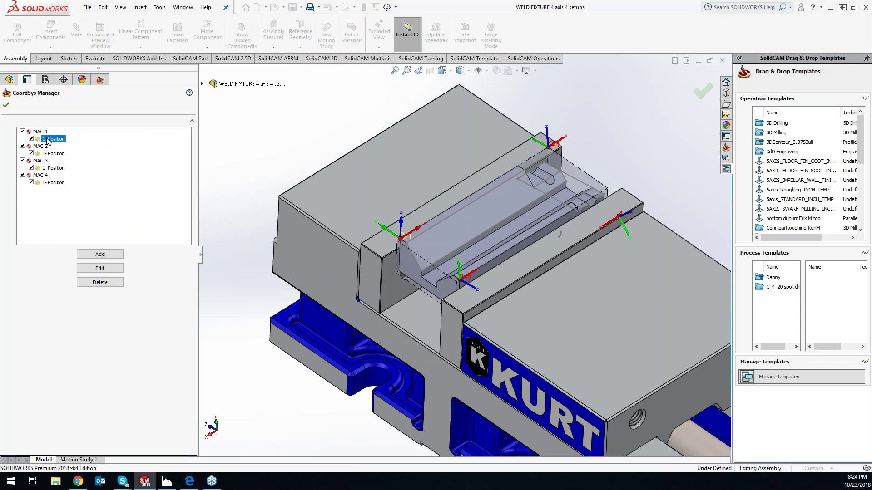
left_click(64, 153)
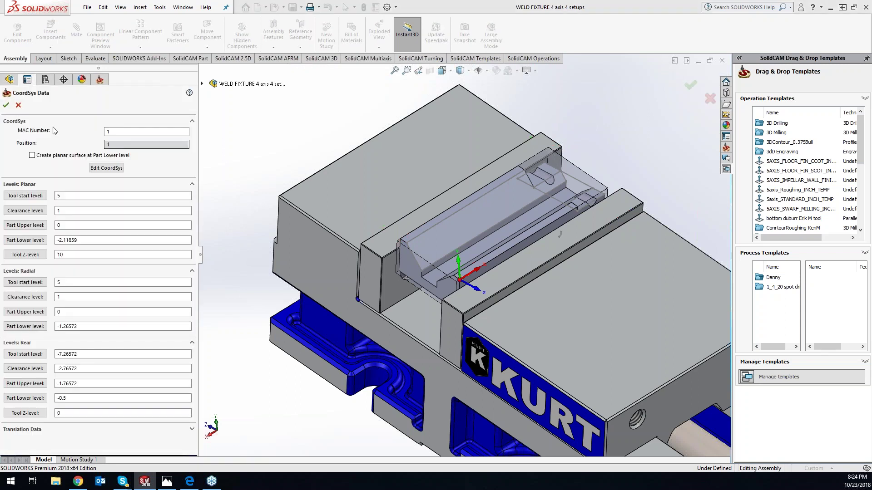
left_click(18, 104)
- Open the CoordSys Manager and rename the MAC 1 position as 54
double_click(55, 127)
left_click(50, 139)
right_click(52, 139)
left_click(82, 184)
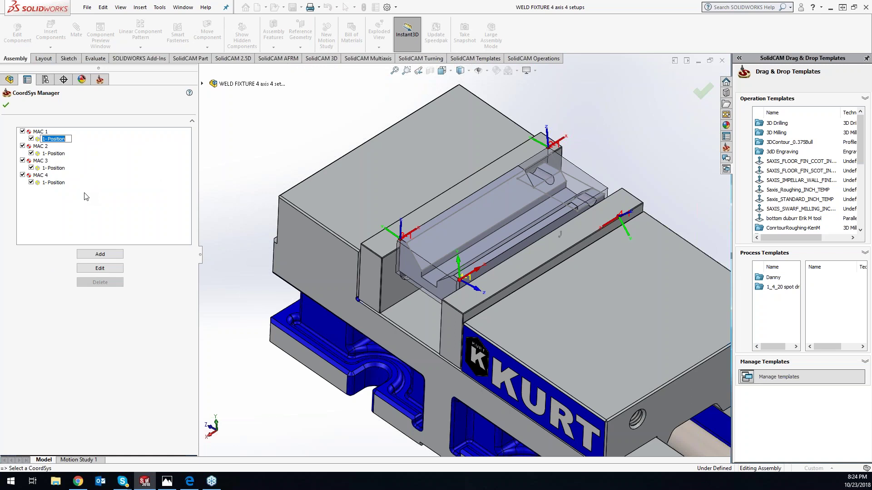
type("54")
key("Return")
- Rename the MAC 2 position as 55
right_click(60, 154)
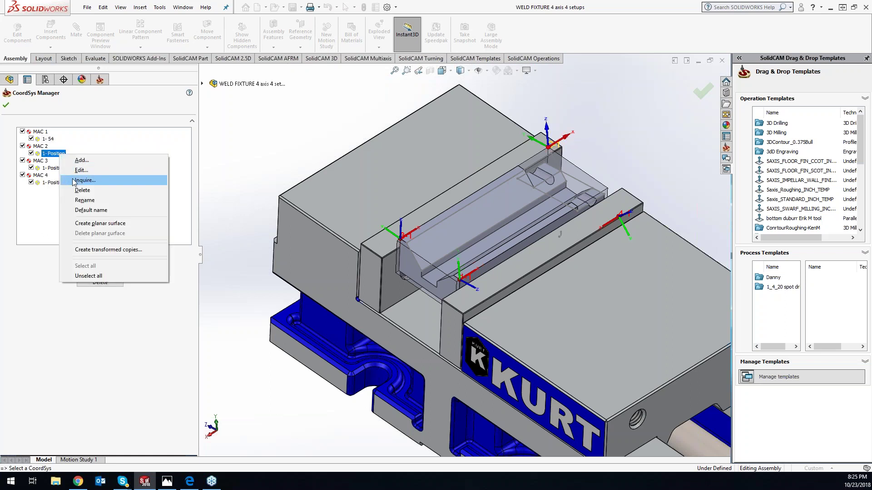
left_click(82, 201)
type("55")
key("Return")
- Keep the renamed MAC 1 and MAC 2 positions, leave MAC 3 unrenamed, and close the CoordSys Manager
right_click(57, 169)
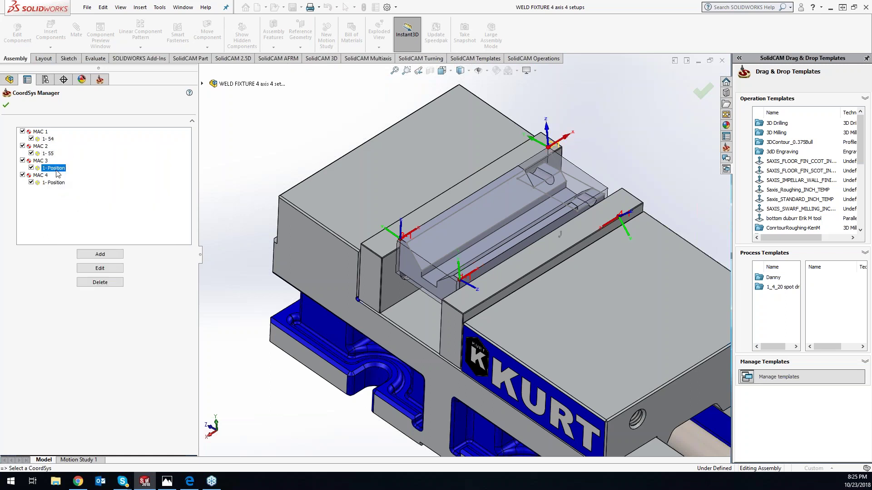
left_click(78, 186)
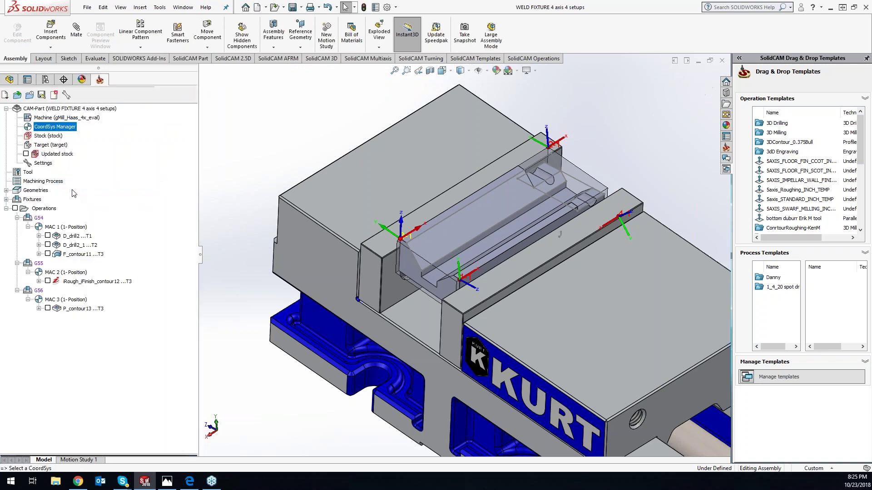
left_click(18, 105)
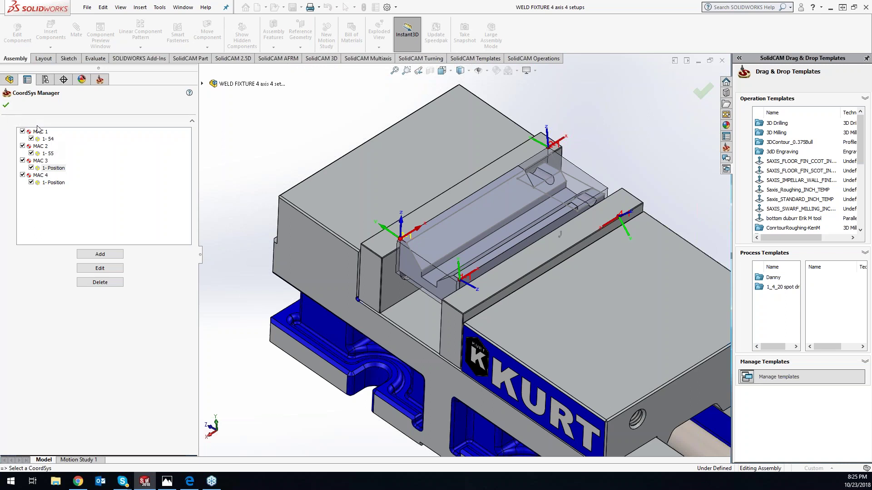
left_click(6, 104)
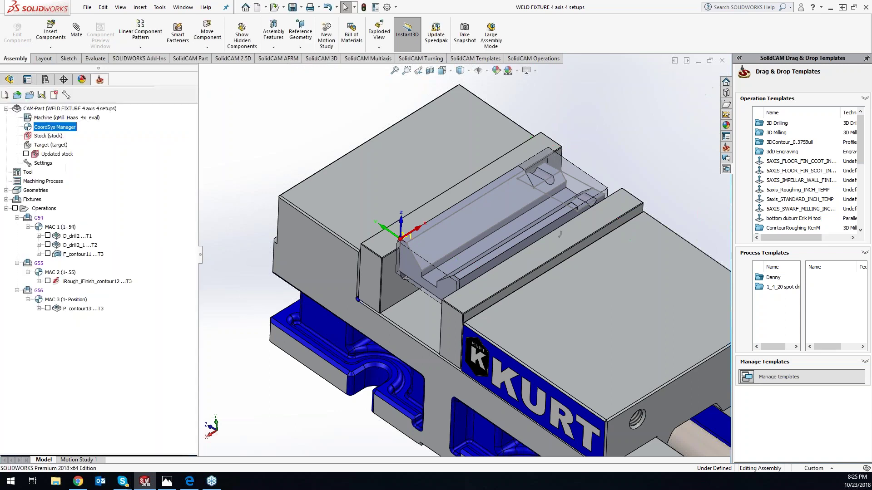
- Open the CAM-Part's milling part data, examine the iWorkOffset_Method machine option, and close the data without saving changes
left_click(66, 109)
double_click(67, 109)
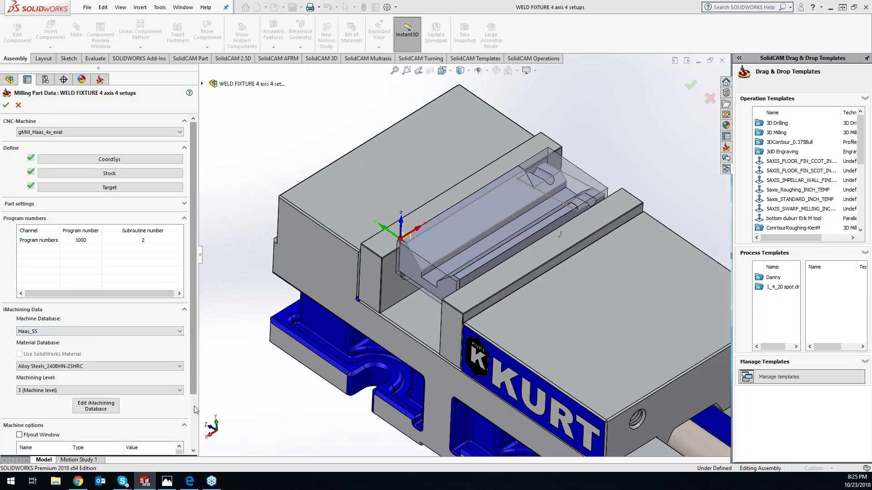
scroll(194, 413, "down", 3)
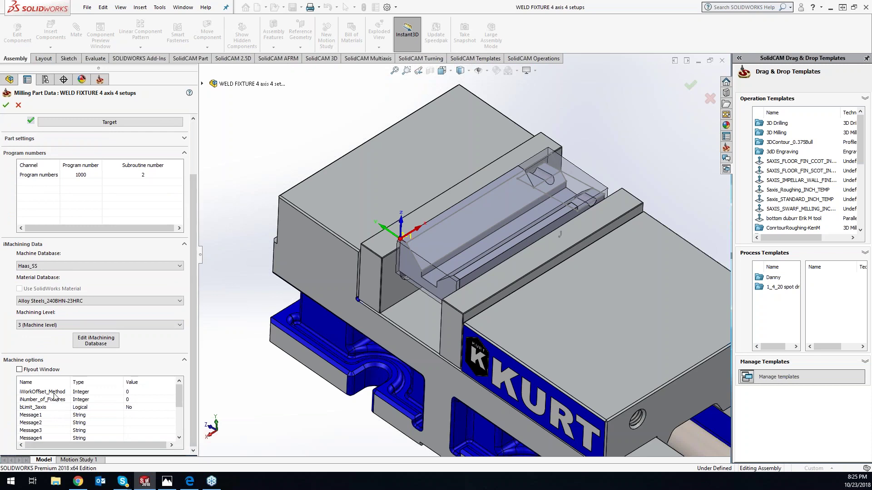
left_click(129, 392)
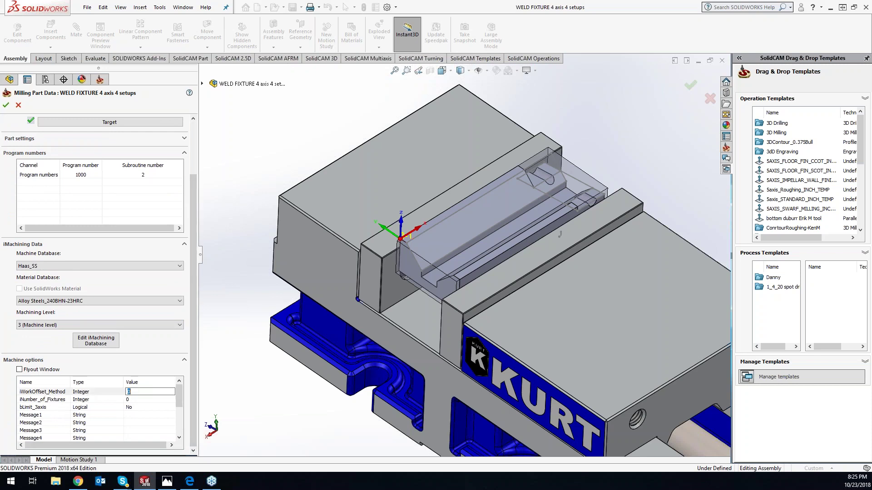
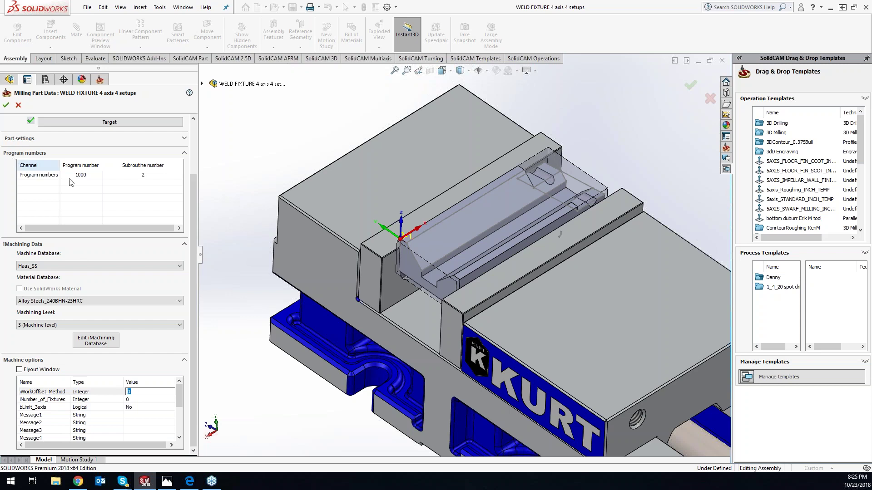
left_click(18, 105)
- Reopen the CoordSys Manager, review the position names of the four MAC coordinate systems, and close it
right_click(62, 129)
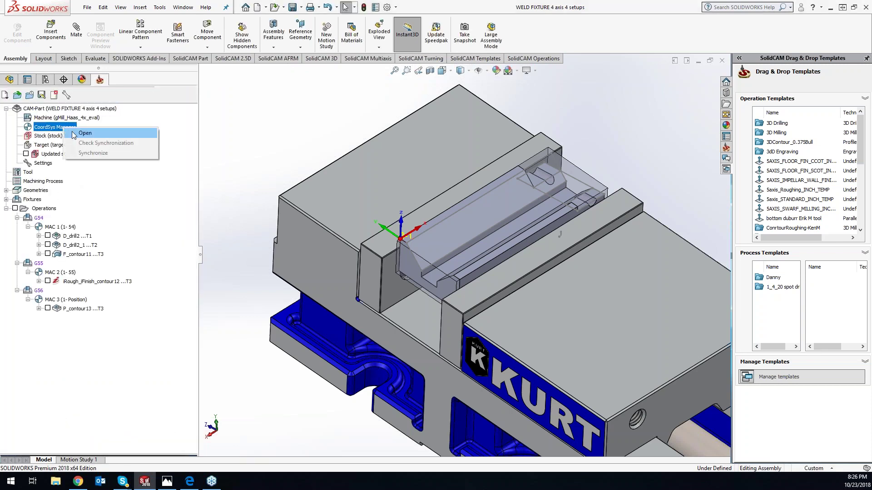
left_click(74, 135)
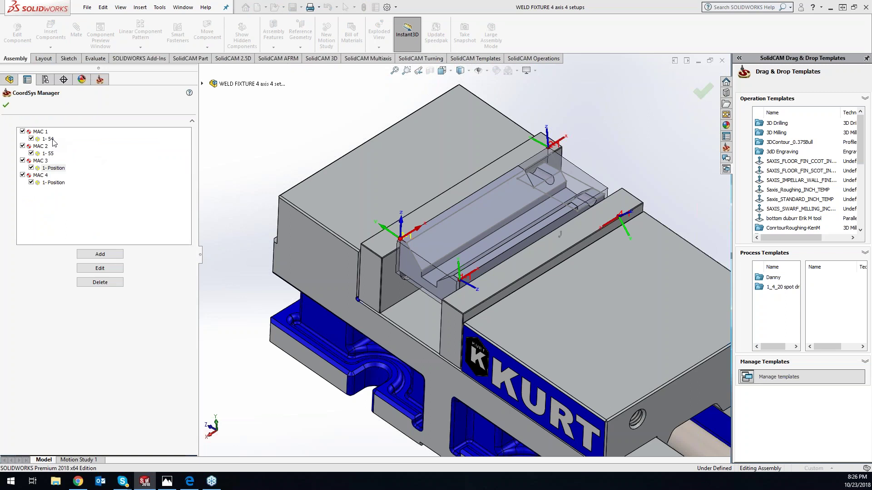
left_click(6, 105)
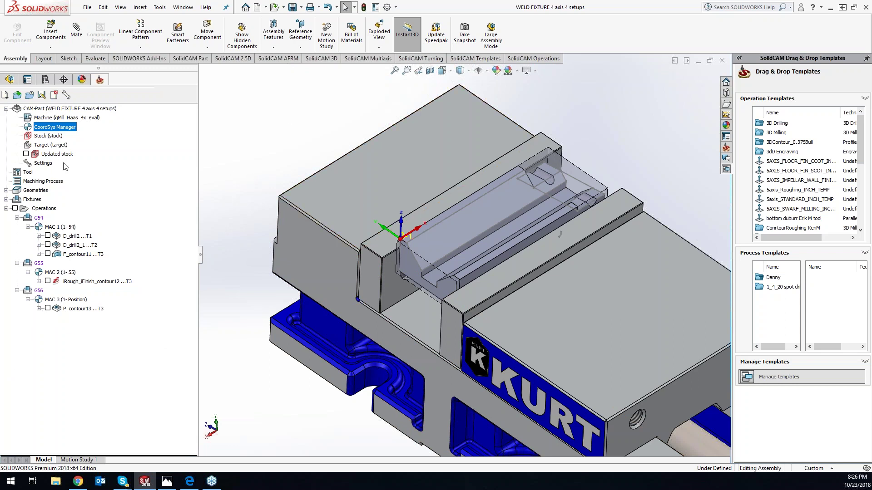
- Activate Display State-4 of the assembly, inspect how the part sits between the vise jaws, and return to the CAM tree
left_click(45, 81)
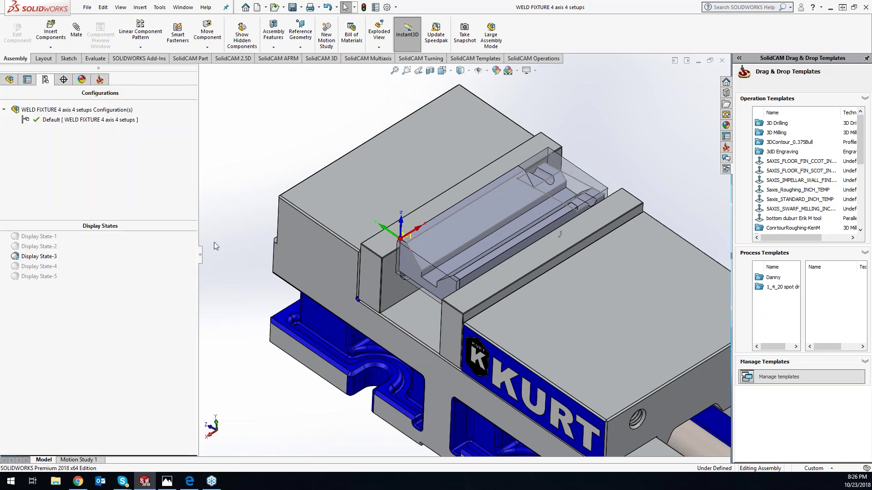
double_click(38, 267)
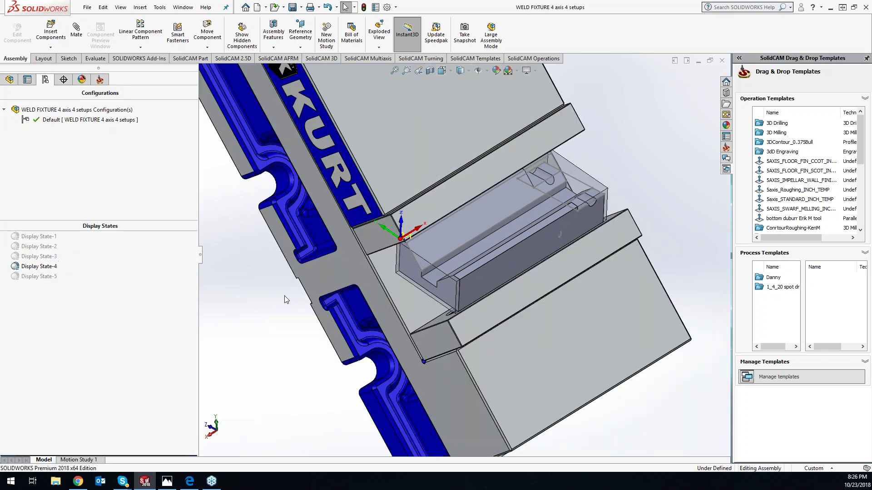
middle_click_drag(301, 377, 232, 329)
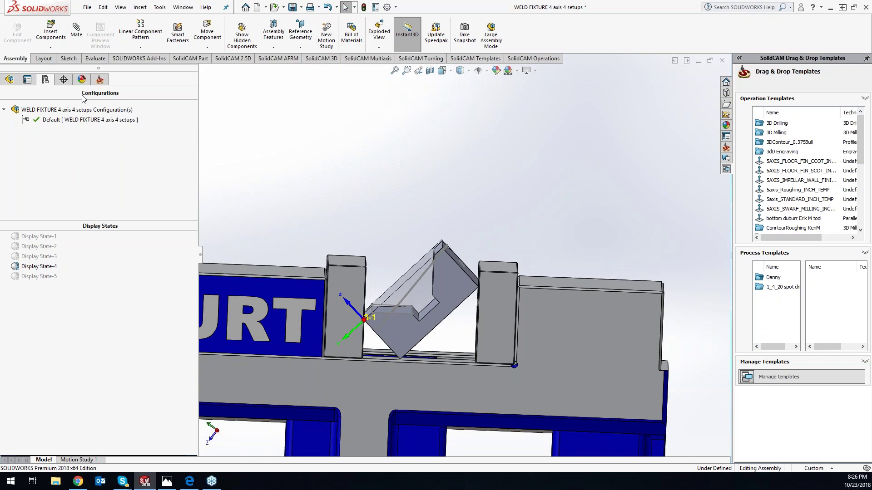
left_click(101, 81)
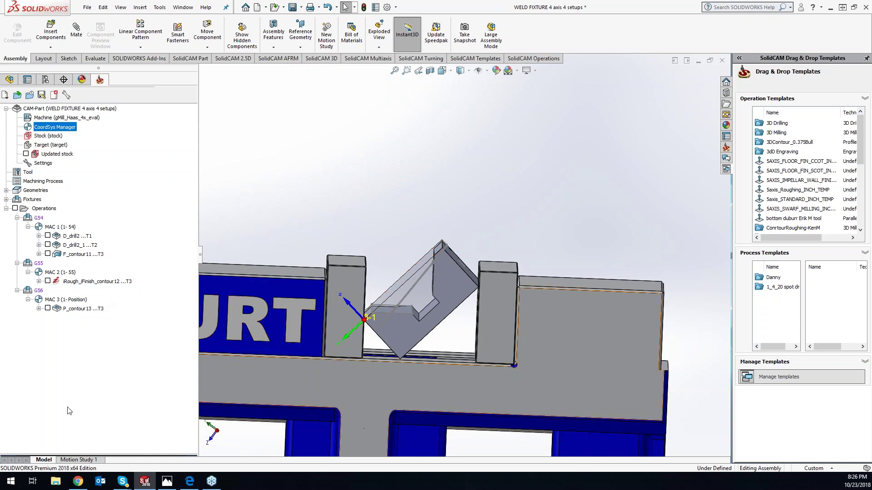
- Add a new machine setup after the P_contour13 operation
right_click(71, 310)
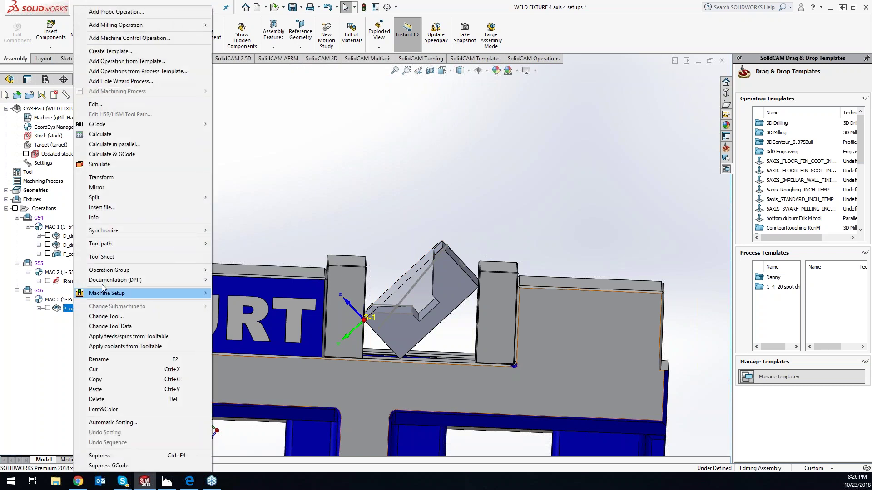
mouse_move(112, 296)
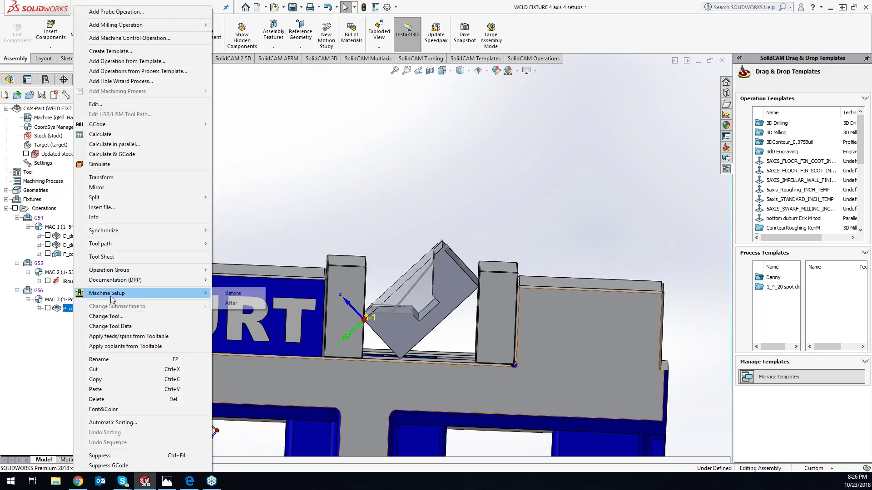
left_click(230, 303)
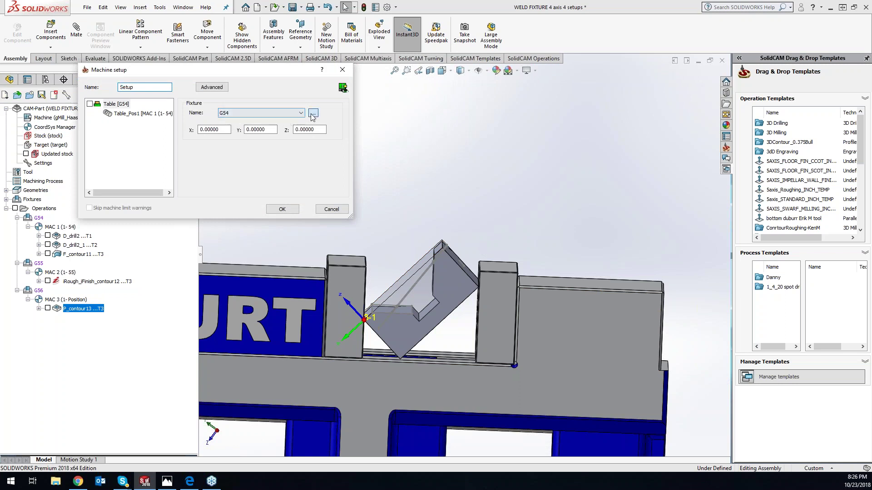
- Define a new fixture named G57 from the two vise jaws and the vise body, and use it in the machine setup
left_click(313, 113)
left_click(321, 122)
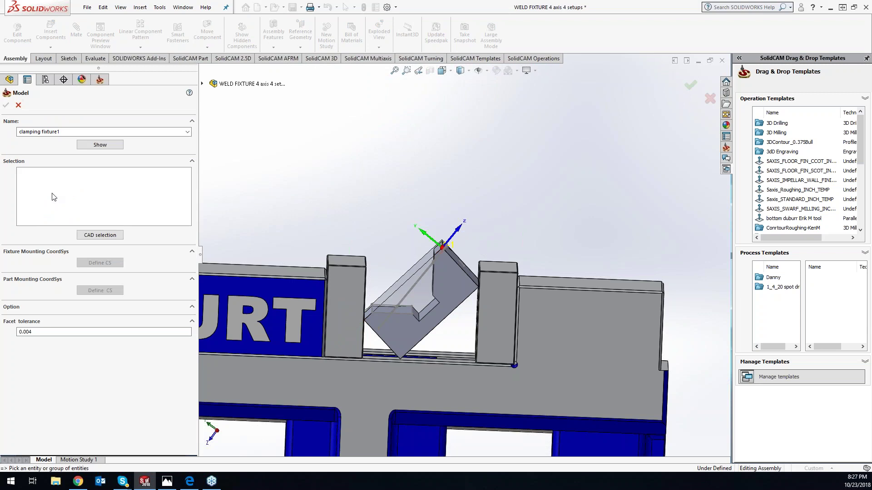
left_click(77, 132)
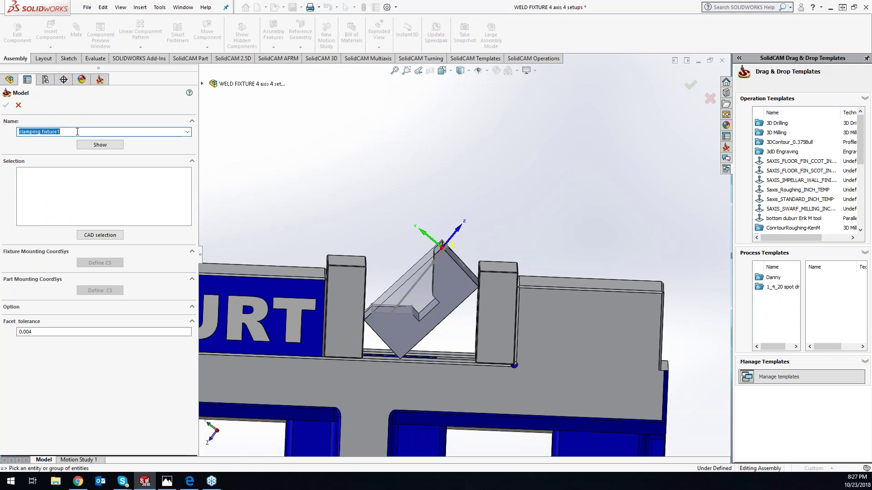
type("G57")
left_click(334, 304)
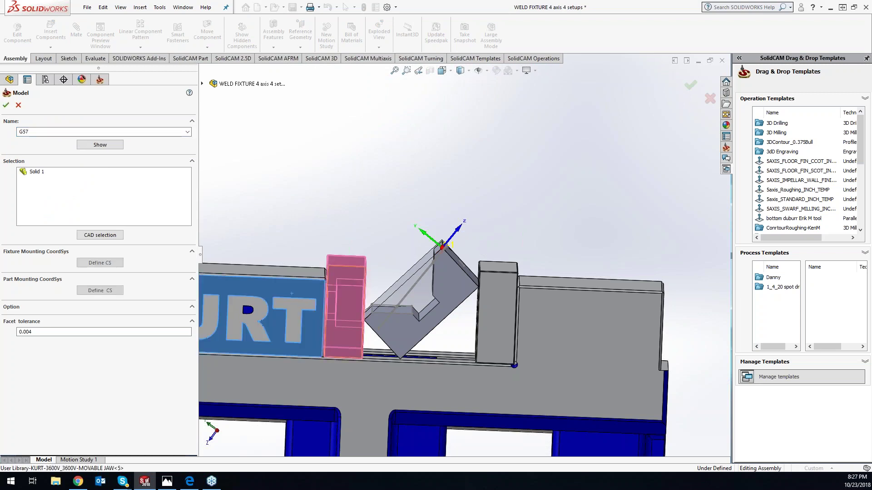
left_click(493, 304)
left_click(583, 323)
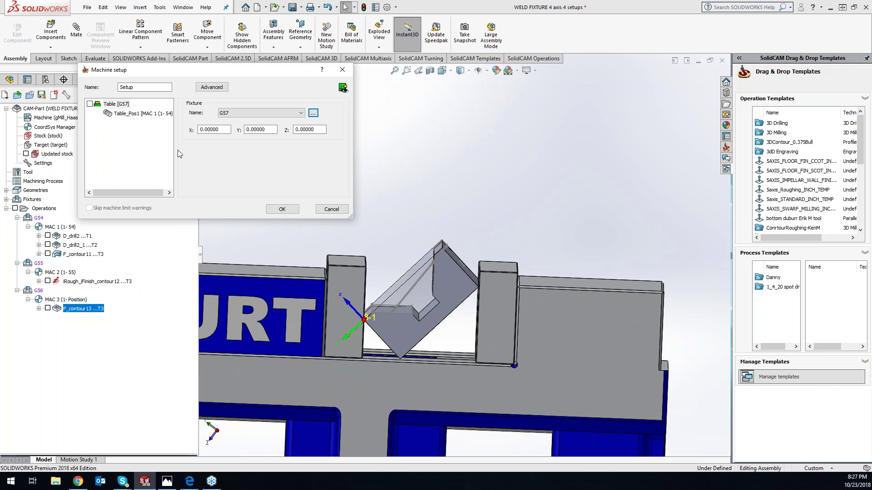
- Set the home of the setup's table position to MAC 4 (1-Position) and accept the setup
left_click(142, 114)
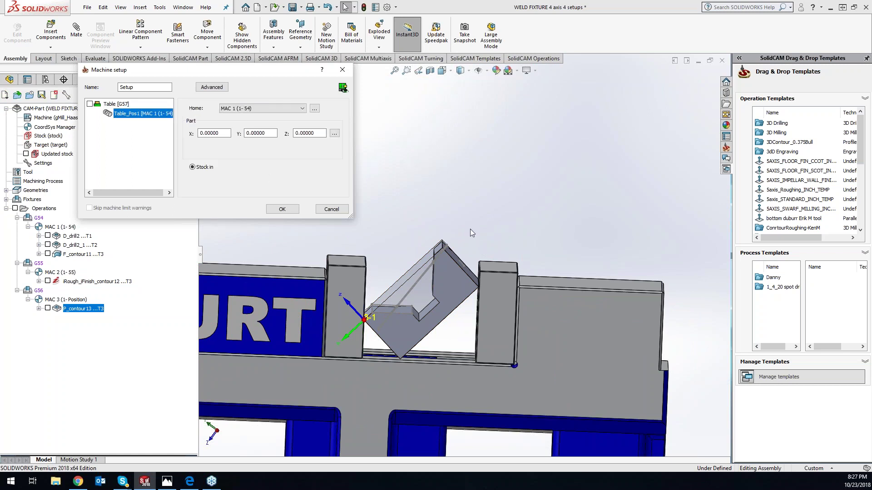
left_click(277, 111)
left_click(265, 132)
left_click(280, 210)
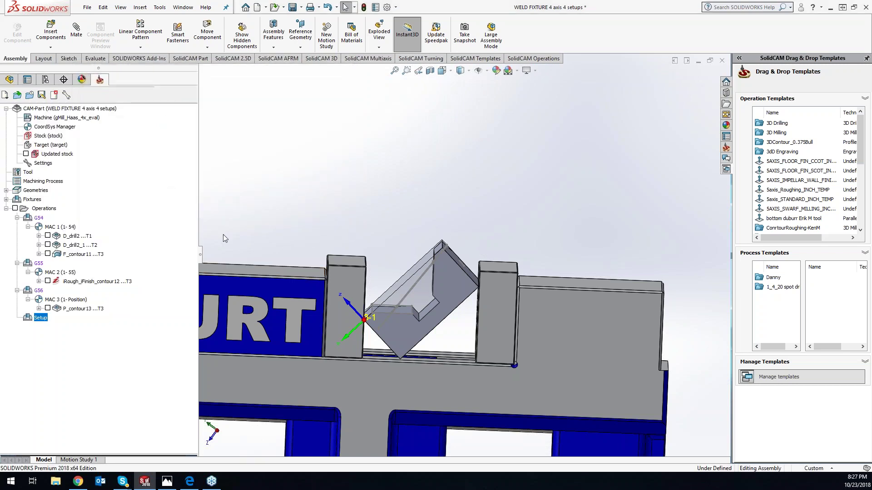
- Add a Pocket milling operation to the new machine setup
right_click(46, 321)
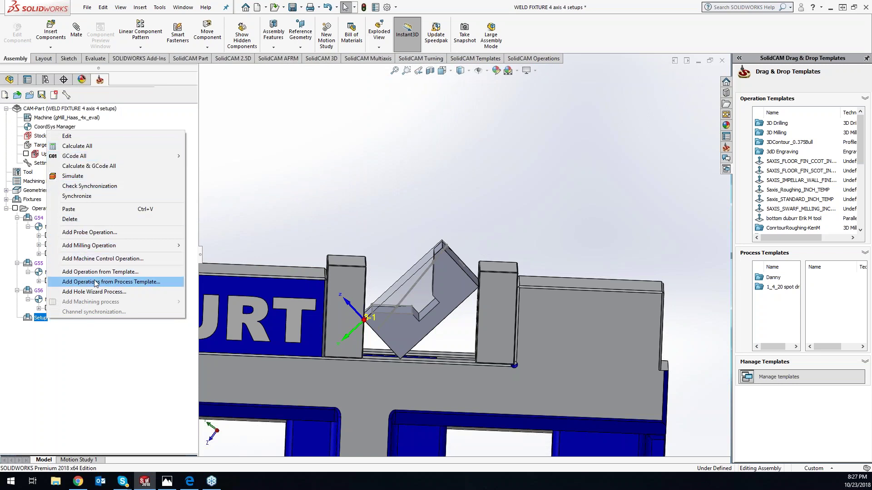
mouse_move(93, 250)
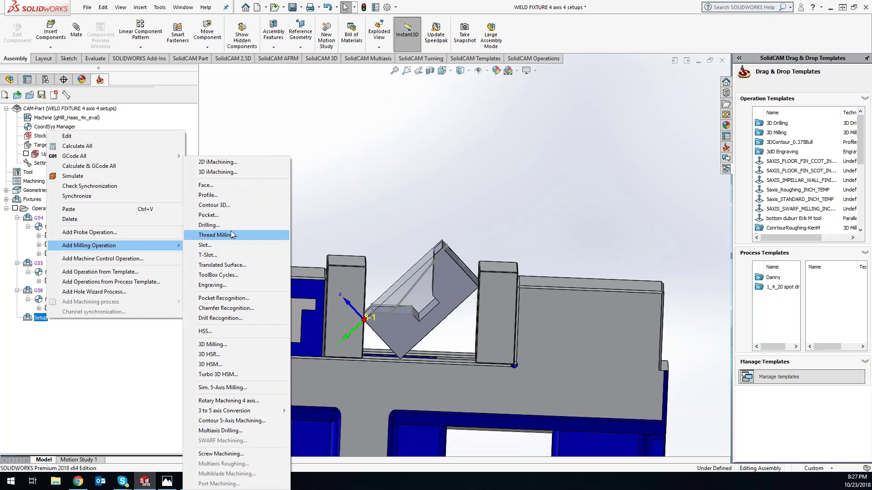
left_click(215, 216)
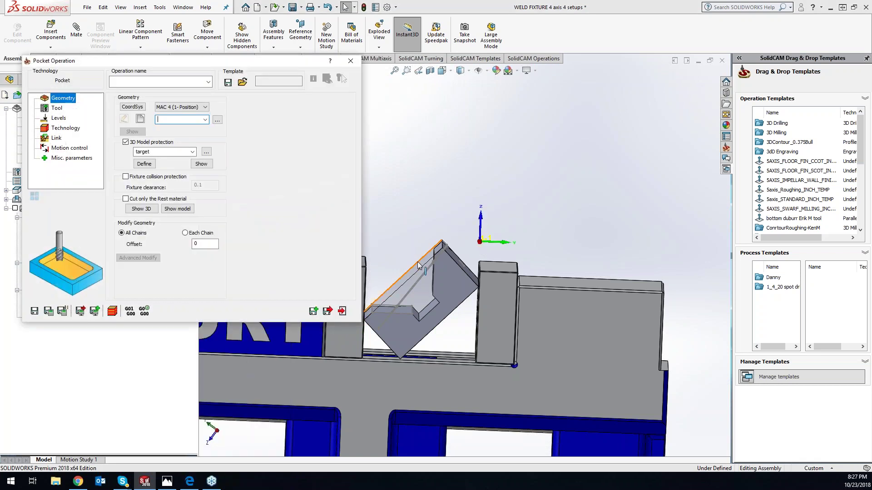
- Create a new pocket geometry with a chain around the rectangular recessed face of the tilted part
left_click(472, 176)
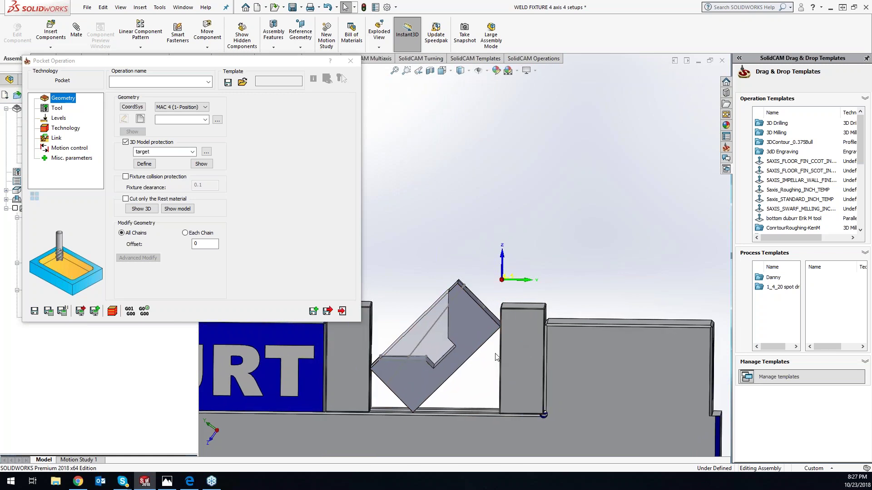
middle_click_drag(494, 357, 501, 358)
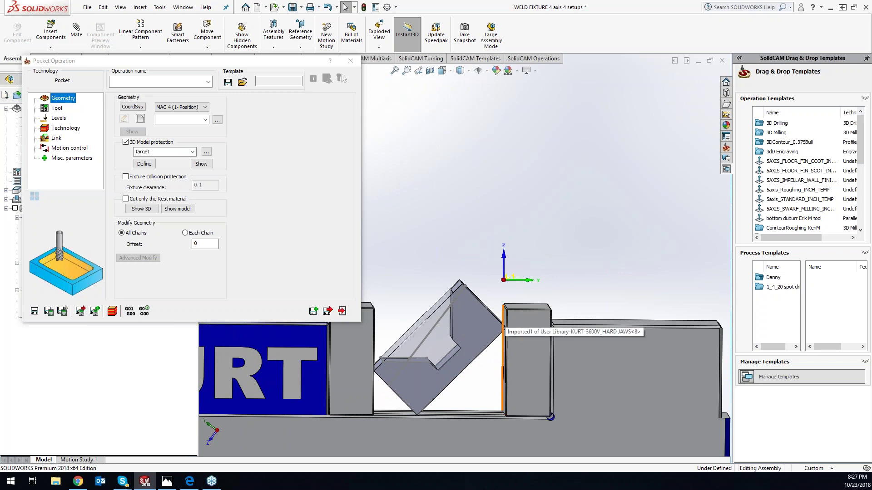
middle_click_drag(503, 328, 429, 323)
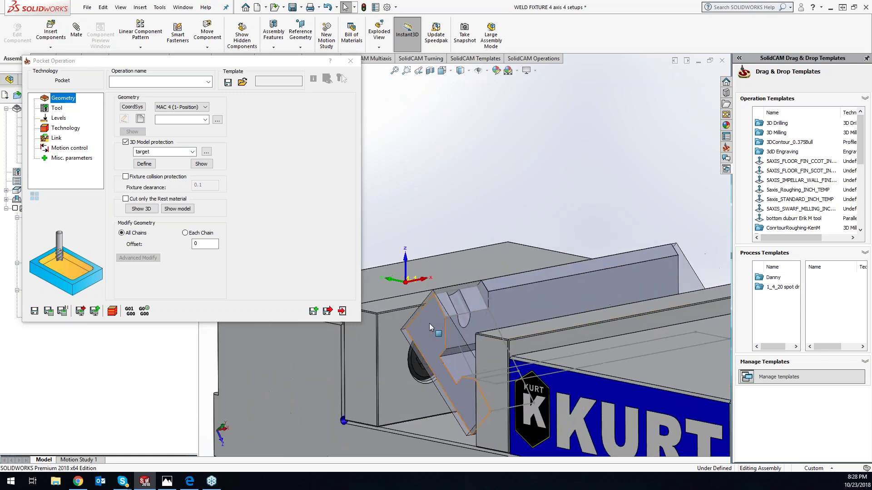
left_click(434, 331)
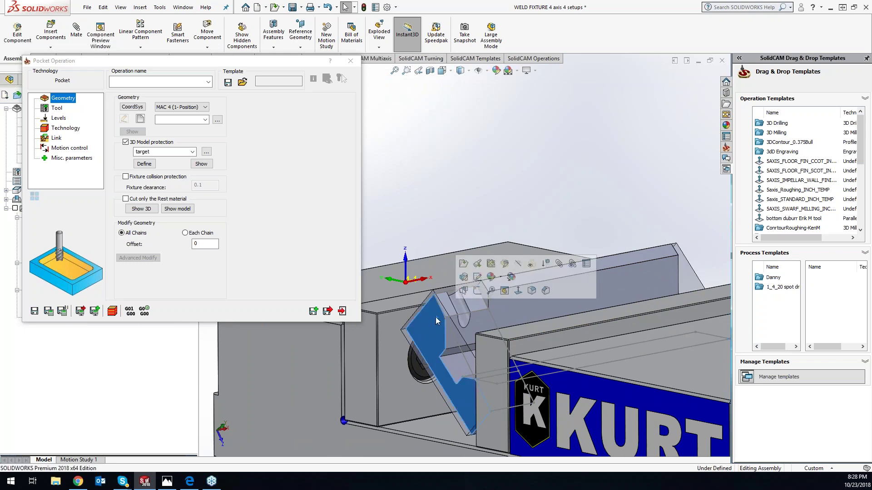
middle_click_drag(435, 317, 565, 228)
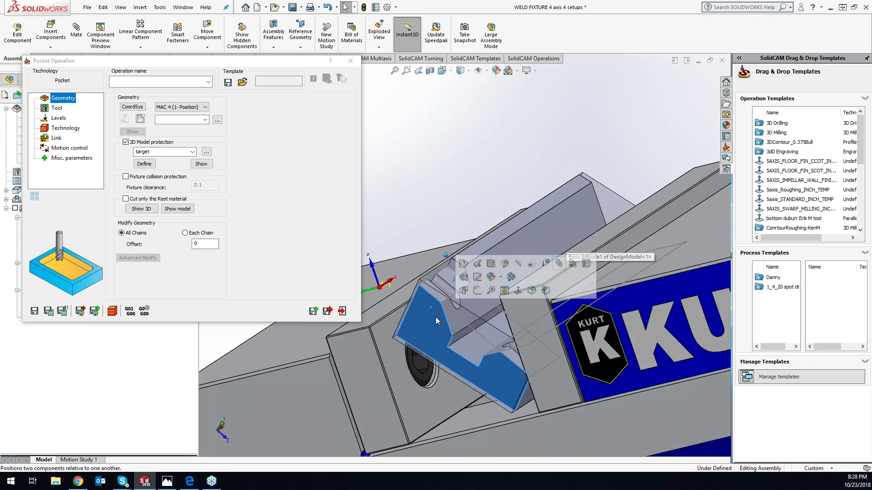
middle_click_drag(435, 317, 327, 200)
left_click(150, 163)
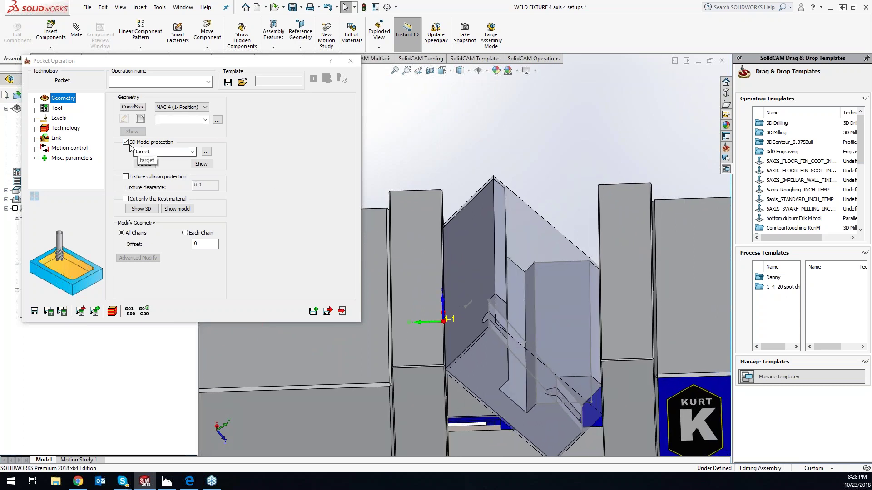
left_click(142, 121)
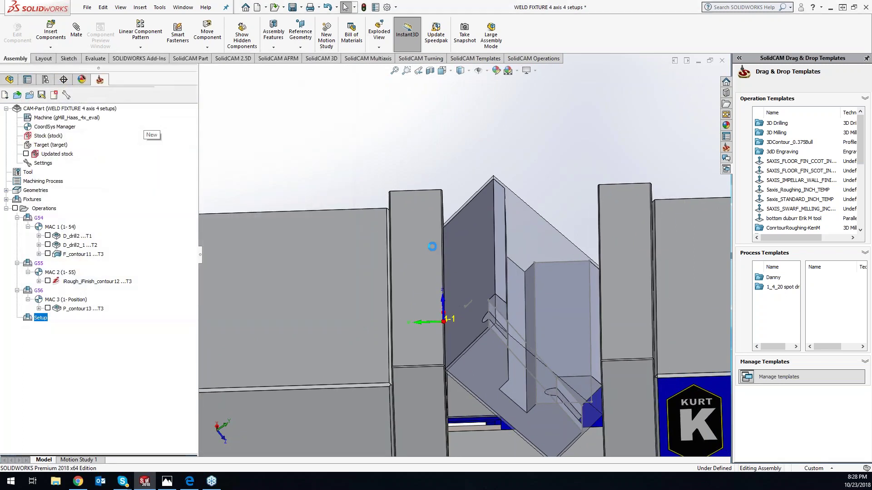
left_click(569, 406)
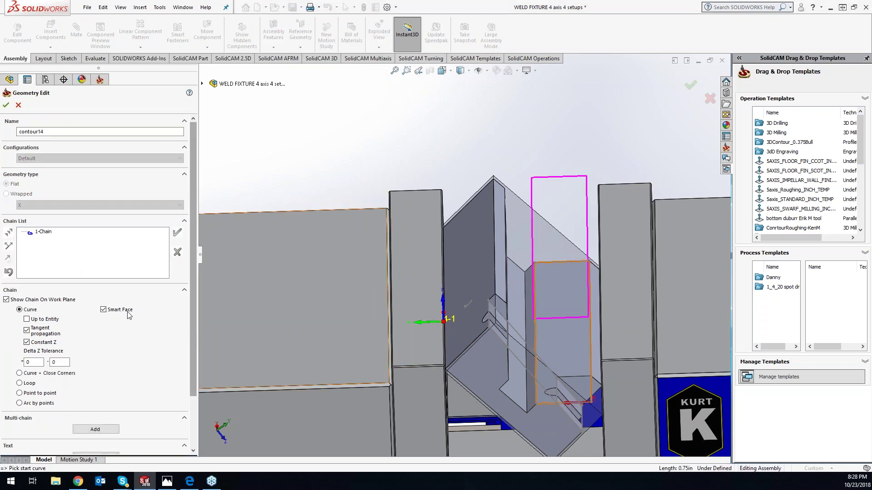
- Mark the two short end edges of the rectangular chain as open and accept the pocket geometry
right_click(42, 232)
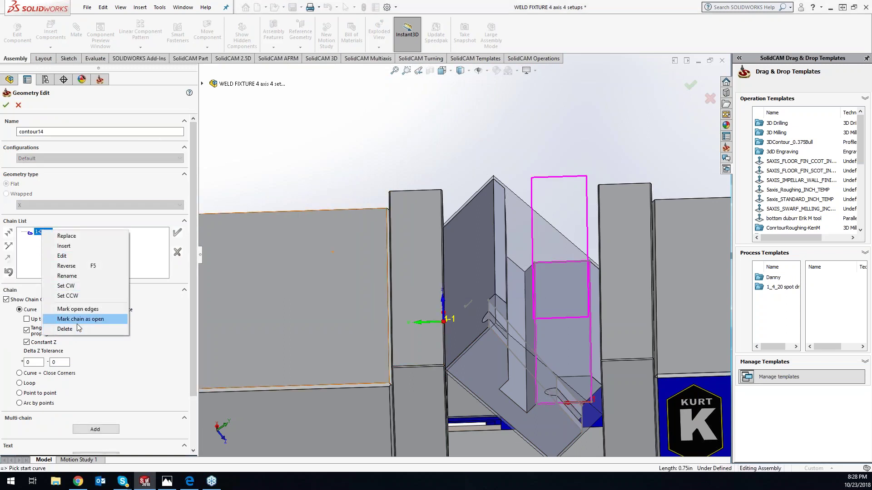
left_click(77, 309)
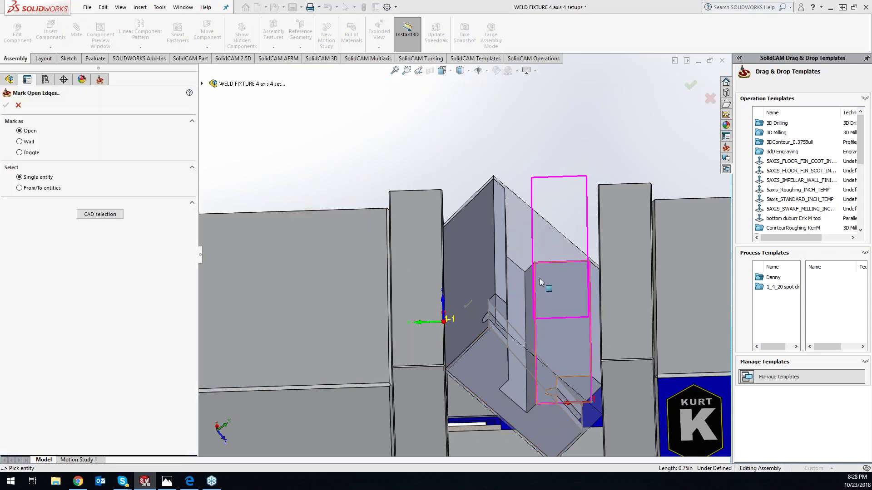
left_click(558, 263)
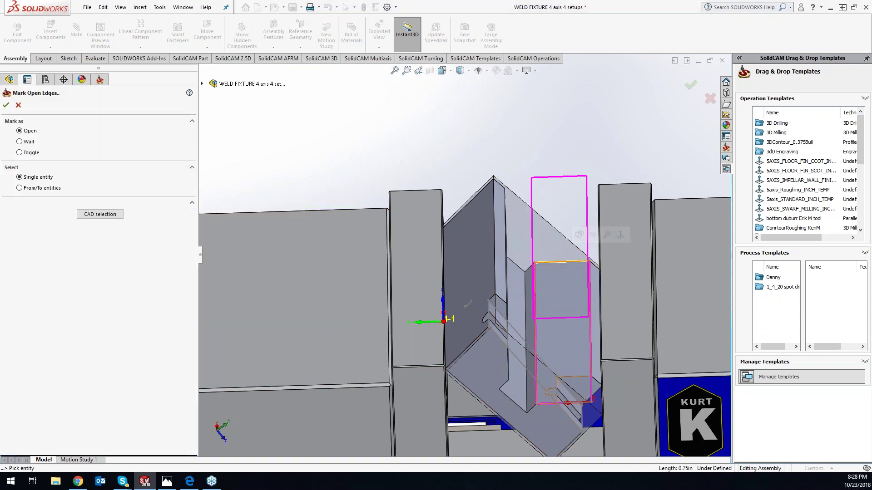
left_click(563, 403)
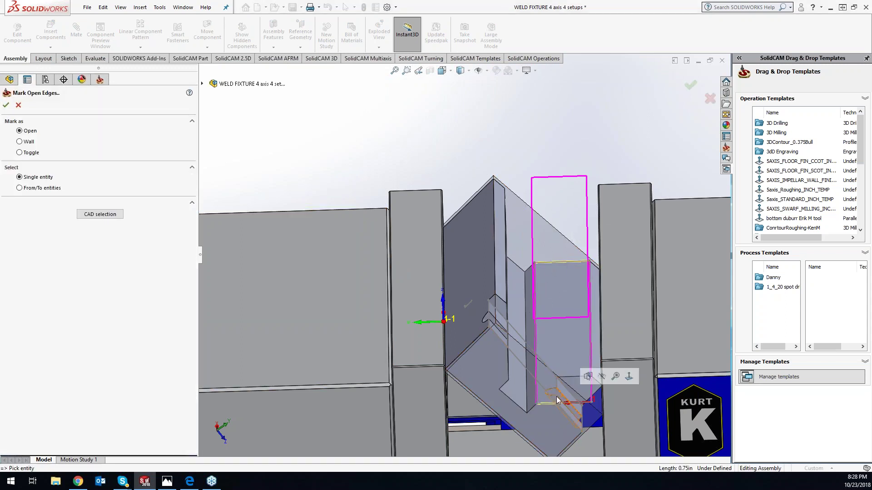
left_click(12, 107)
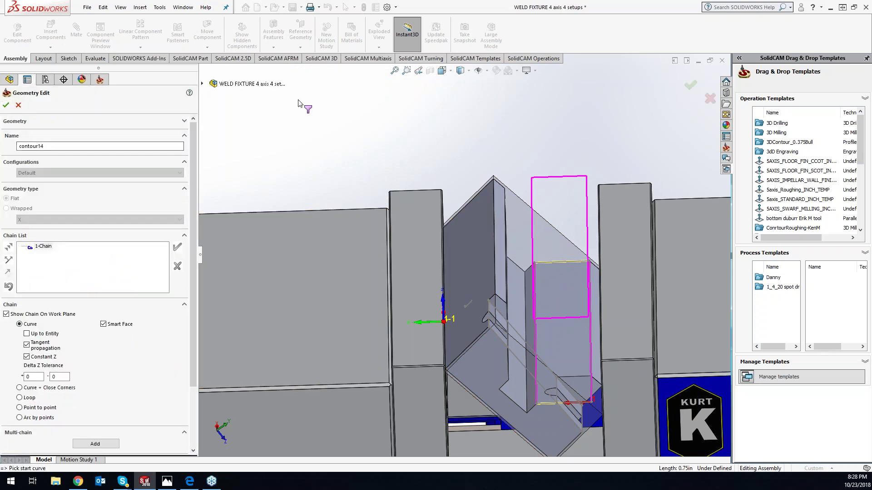
left_click(6, 105)
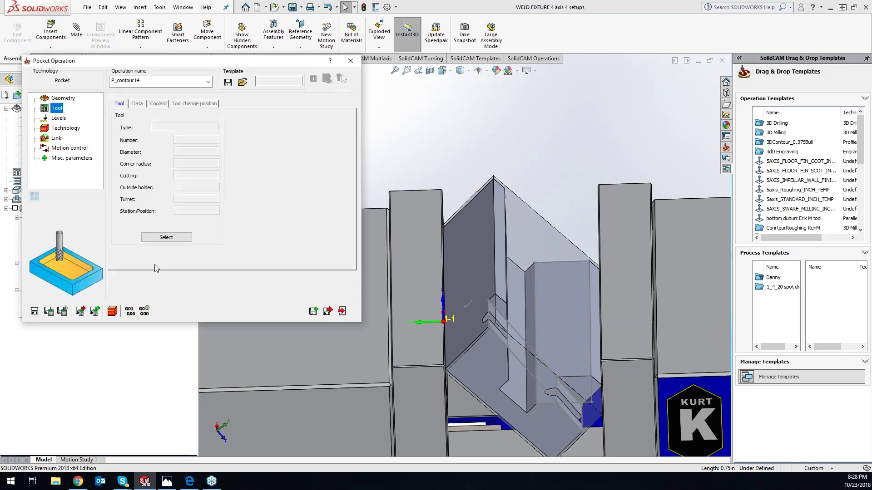
- Assign tool 3, the 0.5 inch end mill, to the pocket operation
left_click(165, 239)
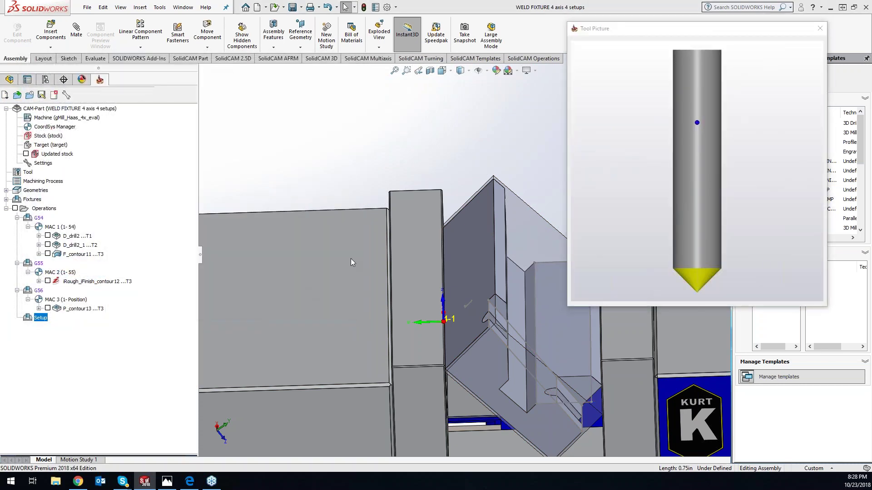
left_click(146, 161)
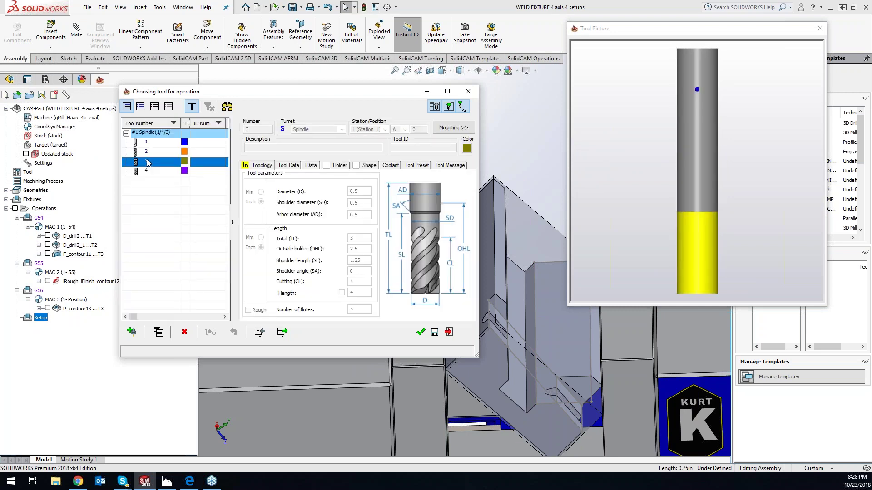
left_click(420, 332)
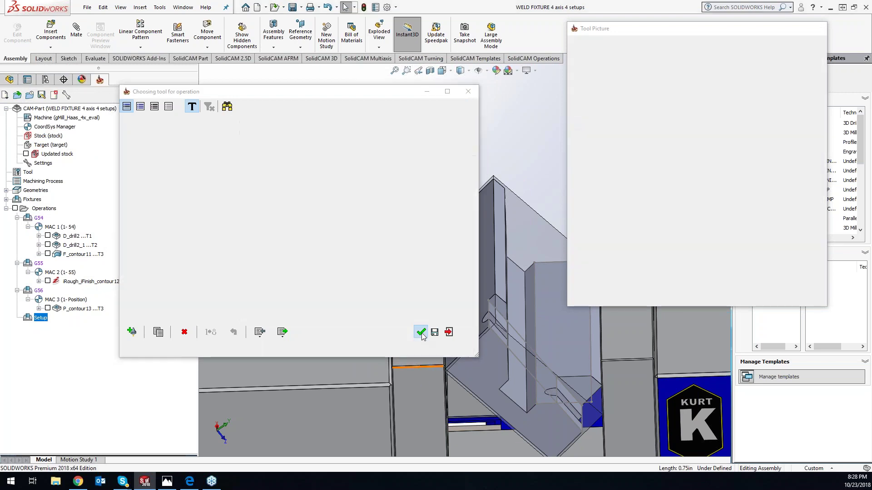
- Pick the pocket depth from the rectangular recessed face with a step down of 0.1, and save and calculate the operation
left_click(50, 121)
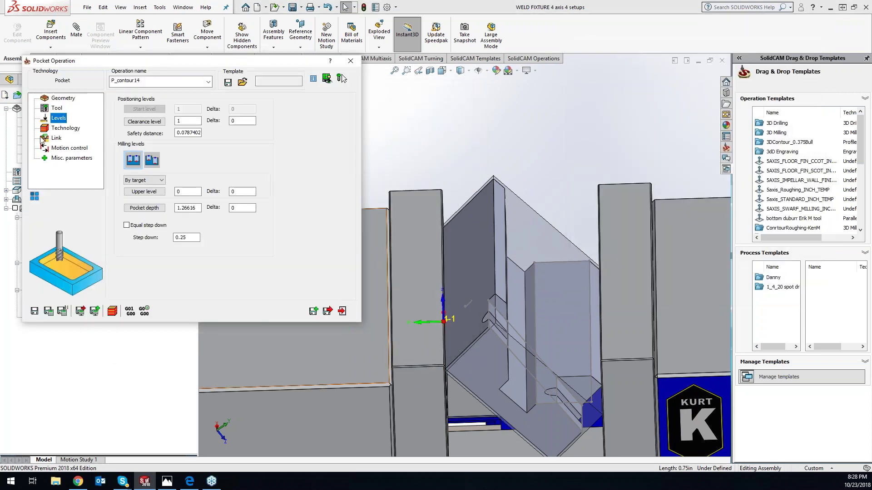
double_click(193, 208)
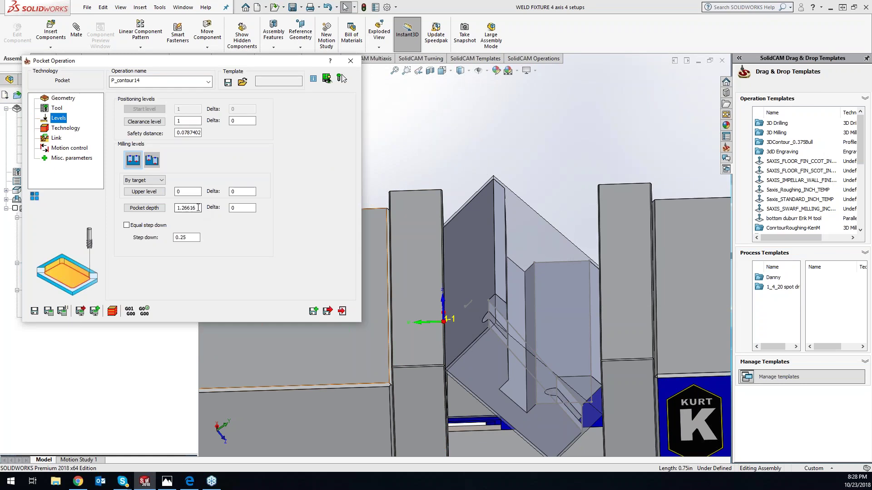
left_click(548, 299)
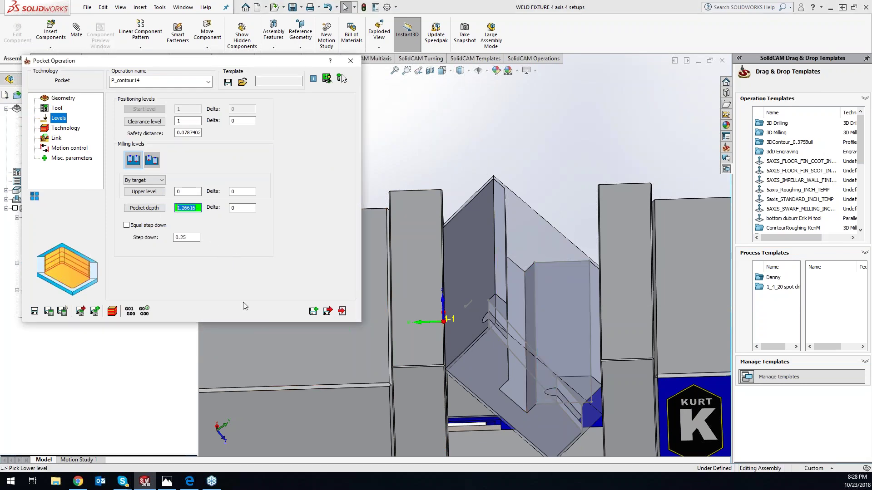
left_click(576, 358)
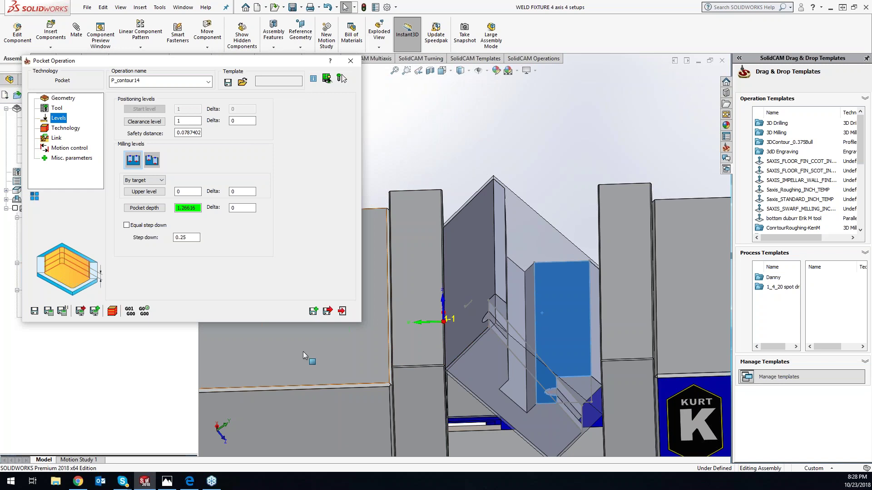
left_click(194, 239)
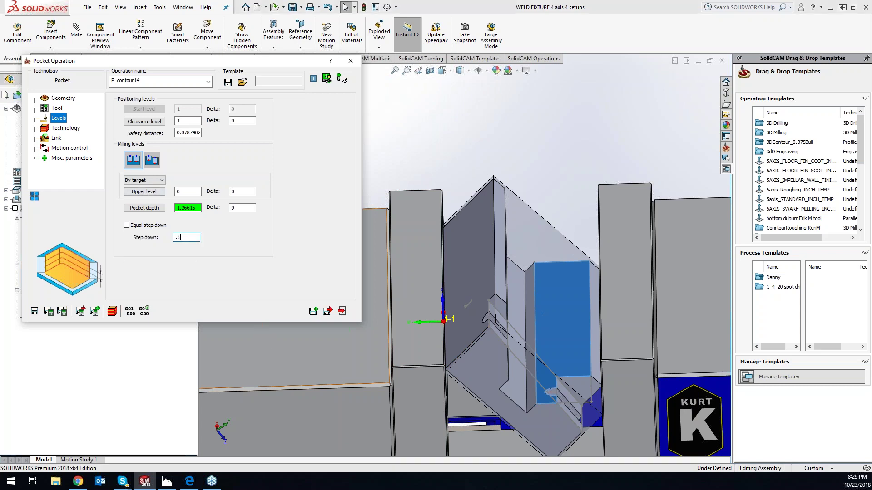
left_click(49, 311)
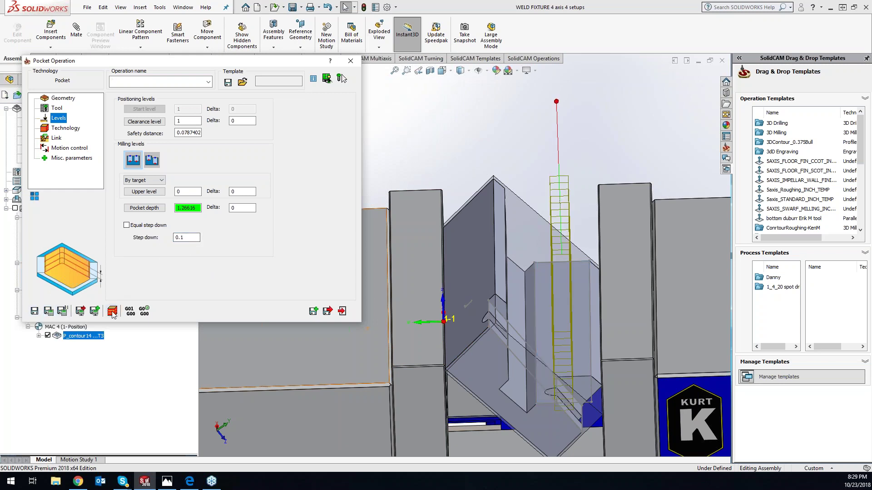
- Simulate the pocket operation in SolidVerify, advancing through the toolpath moves to check the tool against the tilted part, and exit the simulation
left_click(112, 311)
left_click(223, 203)
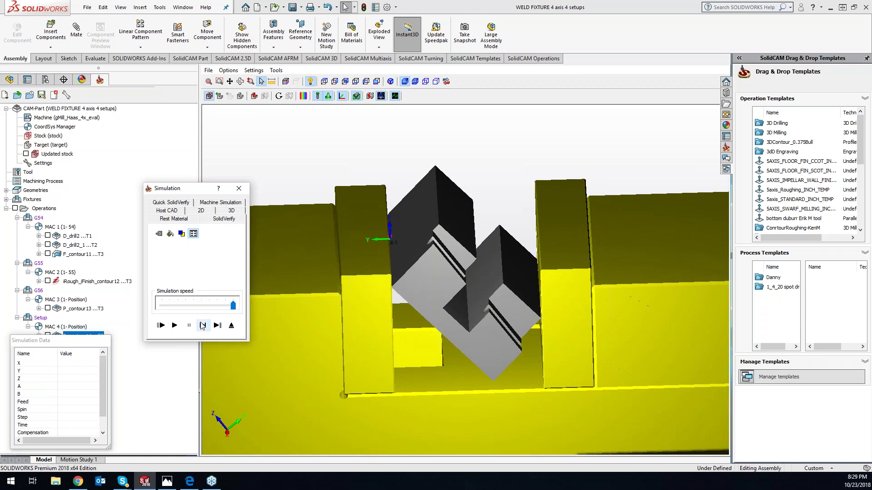
left_click(203, 325)
left_click(203, 326)
left_click(203, 325)
left_click(203, 325)
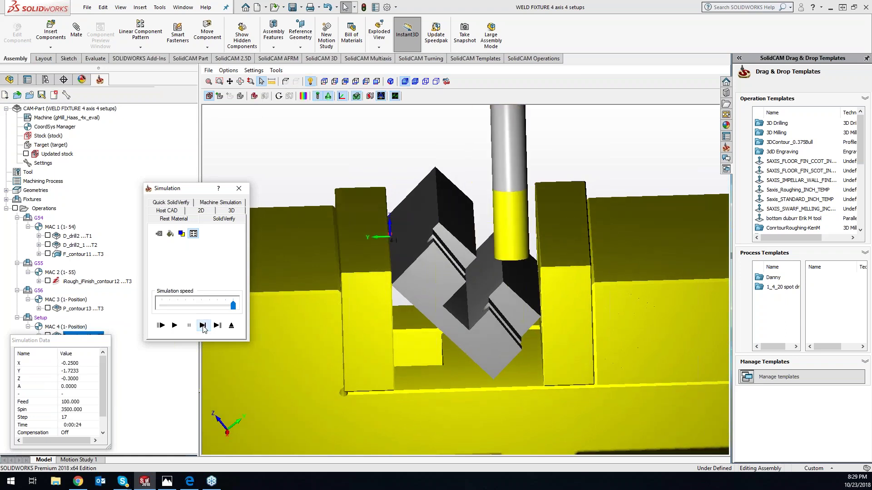
left_click(203, 329)
left_click(203, 330)
left_click(203, 329)
left_click(203, 329)
left_click(203, 329)
left_click(203, 329)
left_click(203, 329)
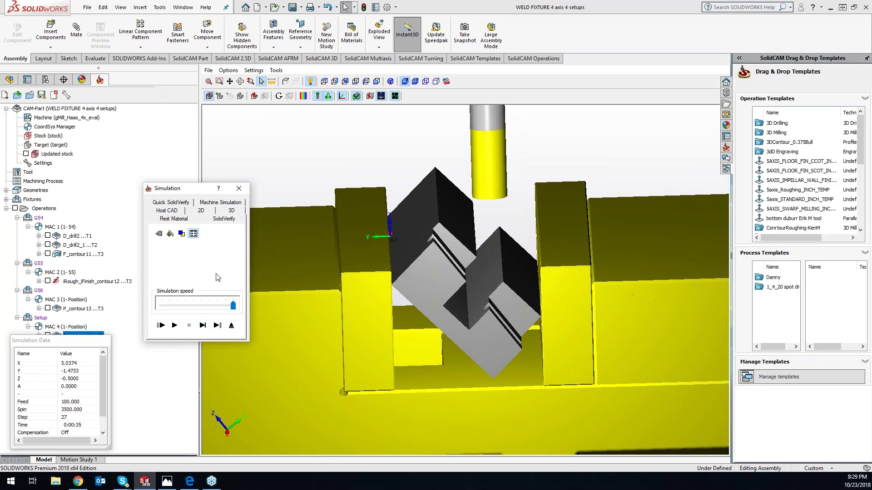
left_click(239, 187)
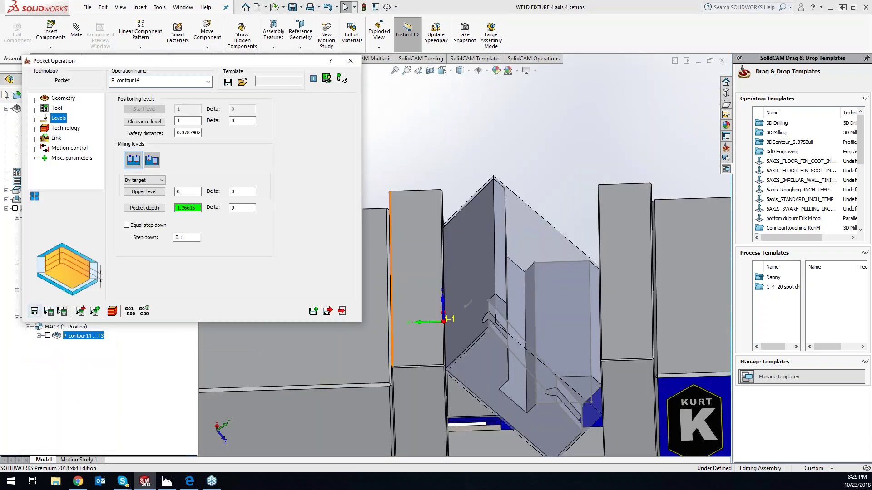
- Pick an upper level of -0.88766 from the part's sloping top edge, re-pick the pocket depth on the rectangular recessed face, and save and calculate
left_click(153, 179)
left_click(154, 189)
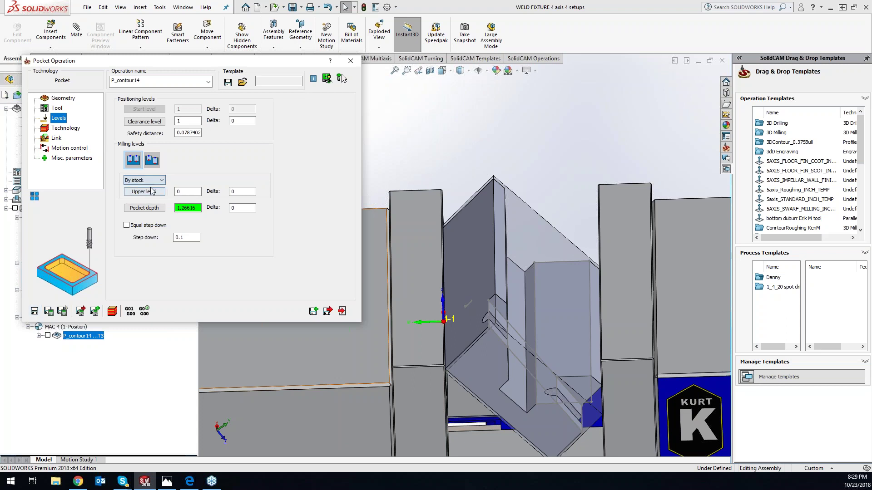
left_click(143, 191)
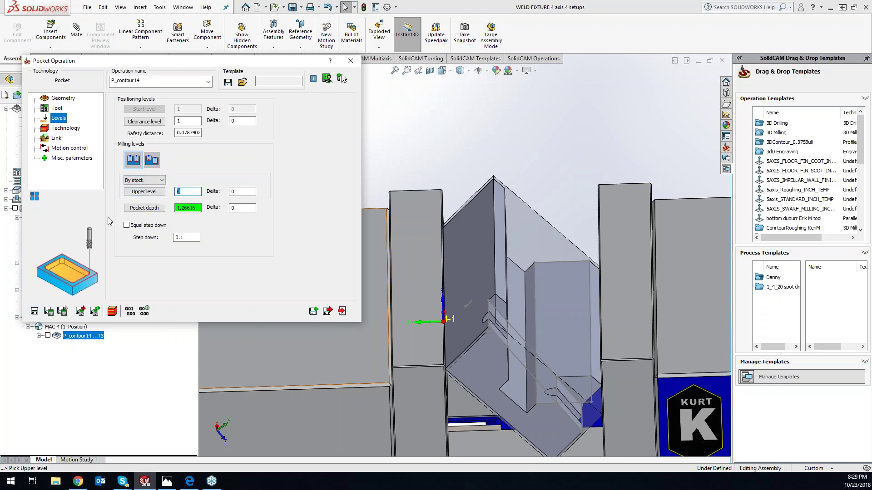
left_click(561, 300)
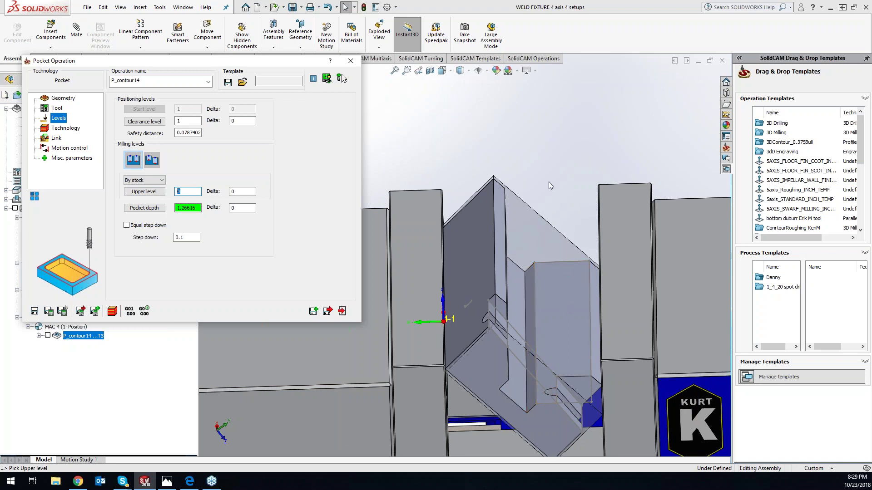
left_click(557, 235)
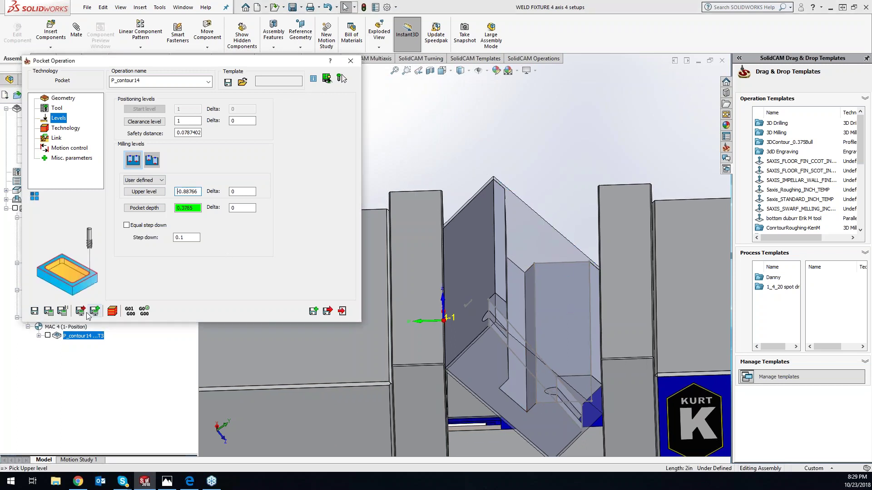
left_click(188, 210)
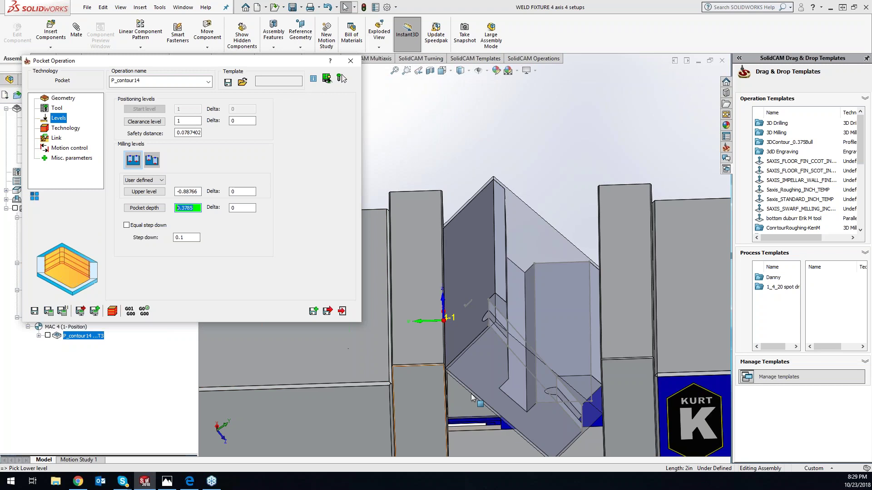
left_click(550, 339)
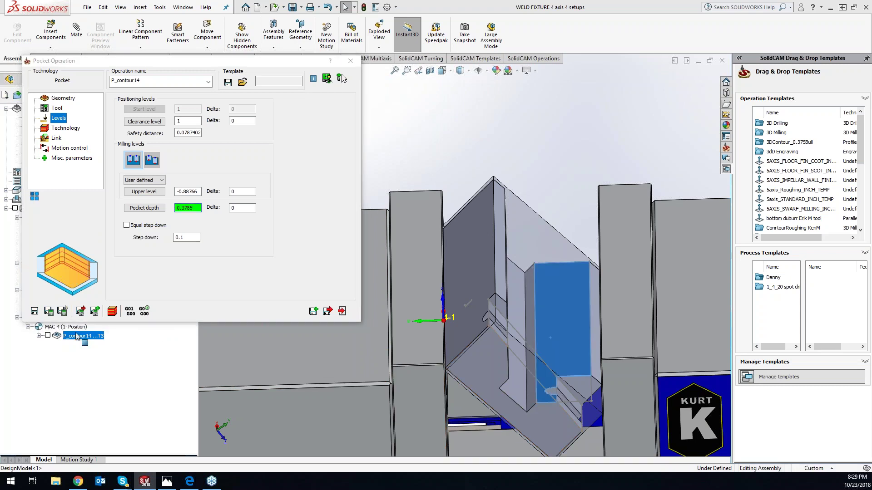
left_click(48, 312)
- Simulate the recalculated pocket in SolidVerify, compare the machined stock with the target from several angles, and close the simulation and the pocket operation
left_click(112, 311)
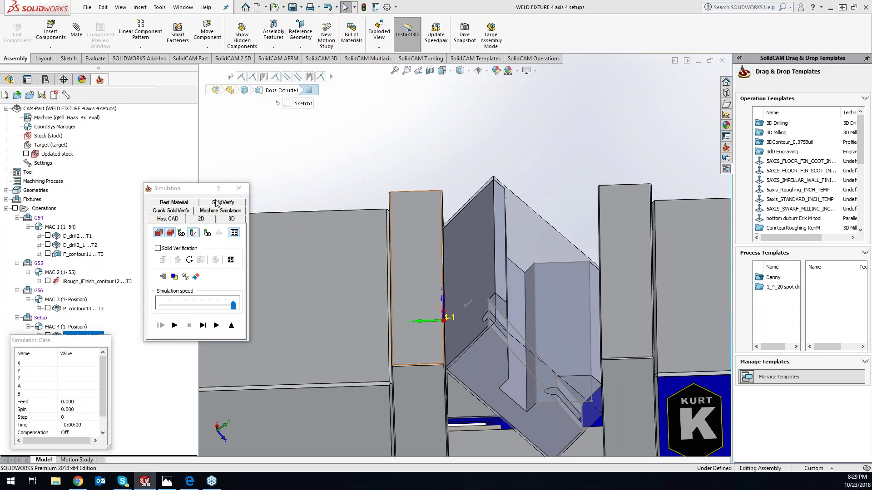
left_click(216, 203)
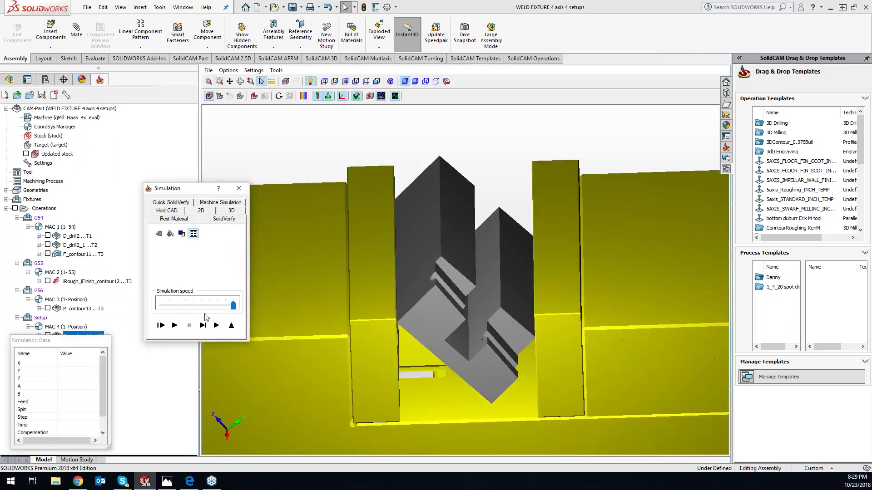
left_click(203, 325)
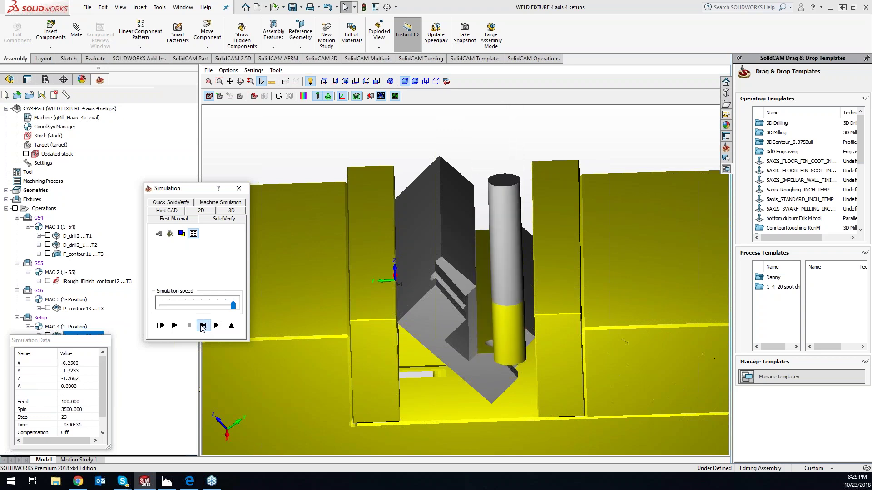
left_click(303, 95)
left_click(556, 97)
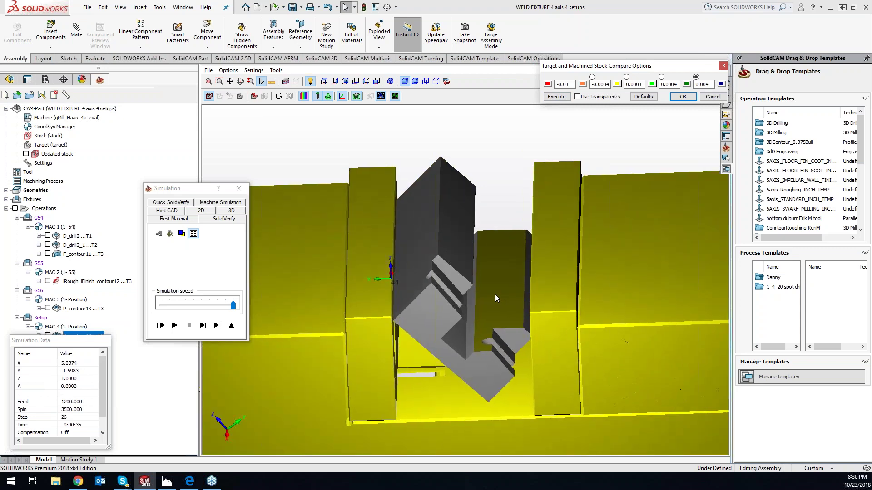
middle_click_drag(495, 294, 459, 241)
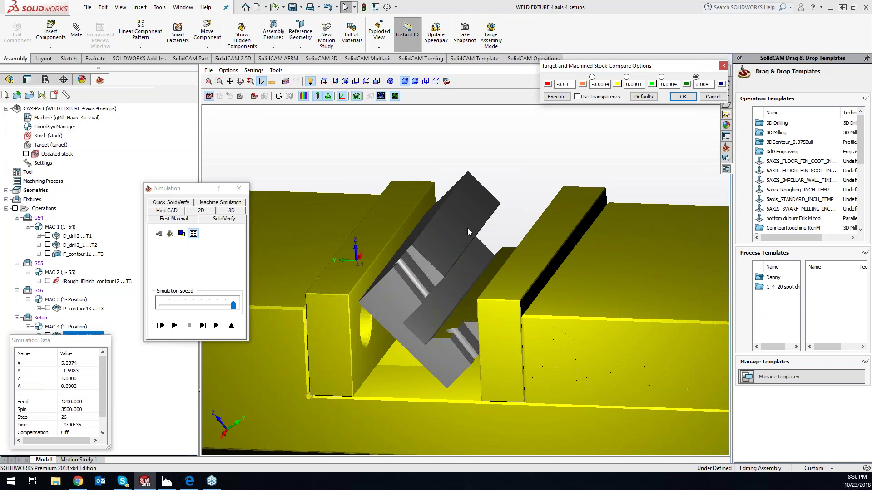
left_click(239, 188)
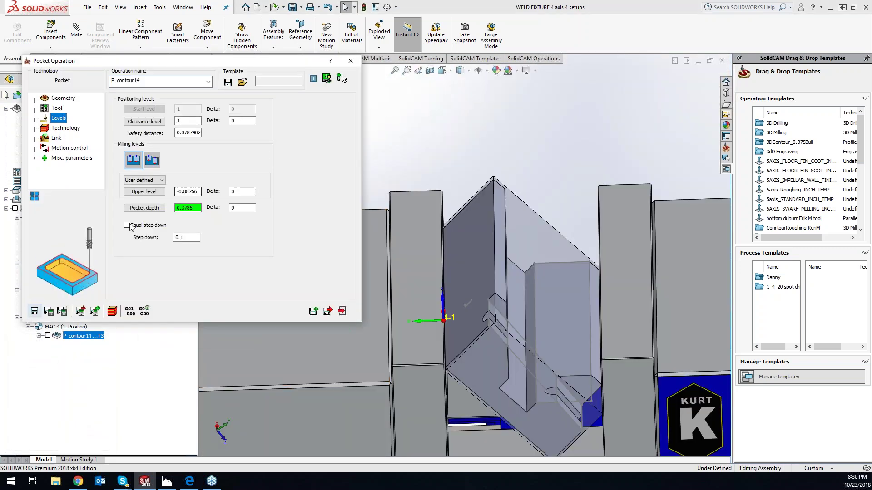
left_click(351, 62)
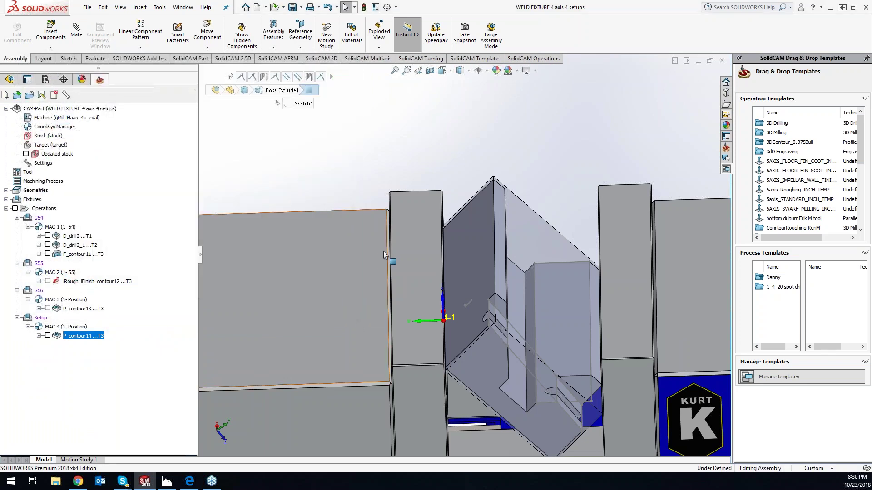
- Add a Profile milling operation after the pocket operation under MAC 4
left_click(570, 298)
middle_click_drag(560, 308, 500, 273)
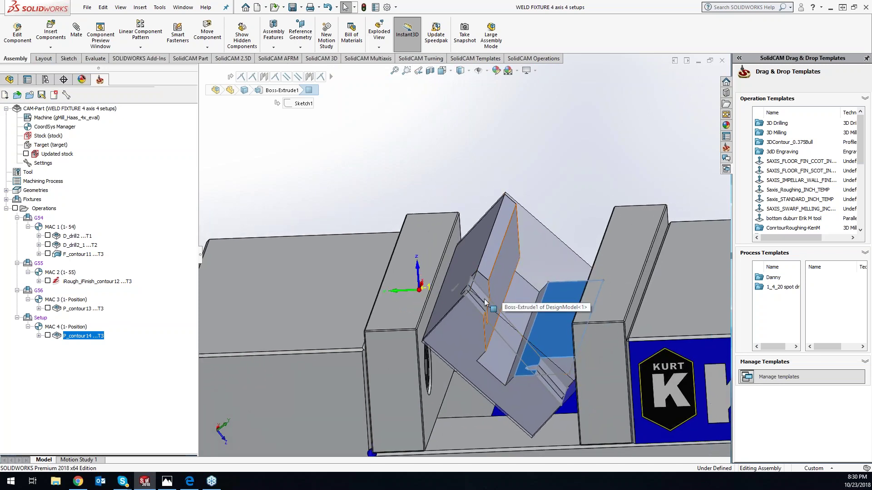
right_click(91, 334)
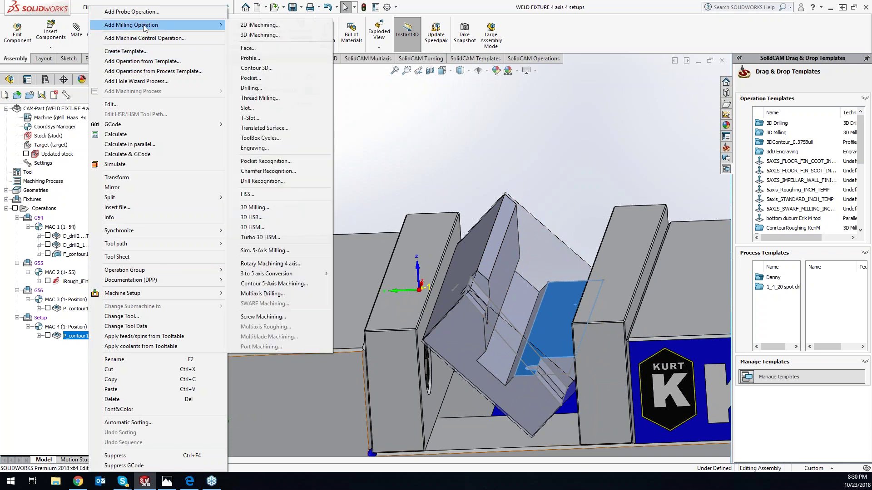
mouse_move(215, 24)
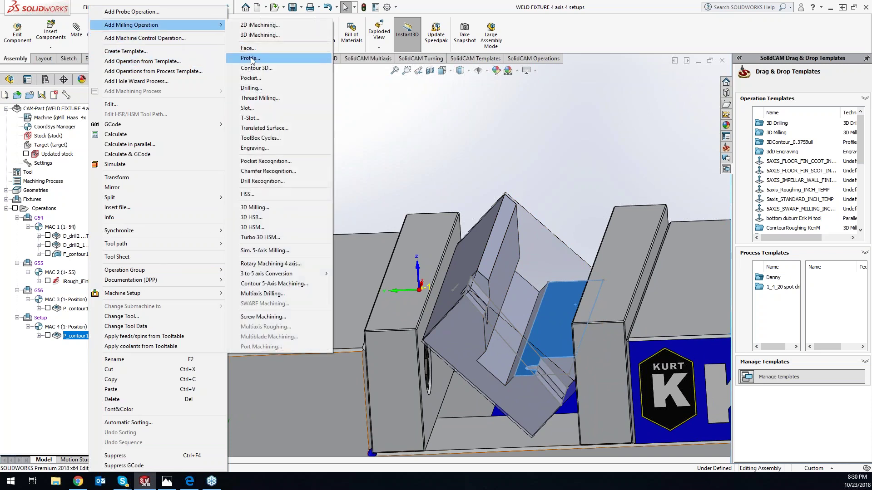
left_click(250, 66)
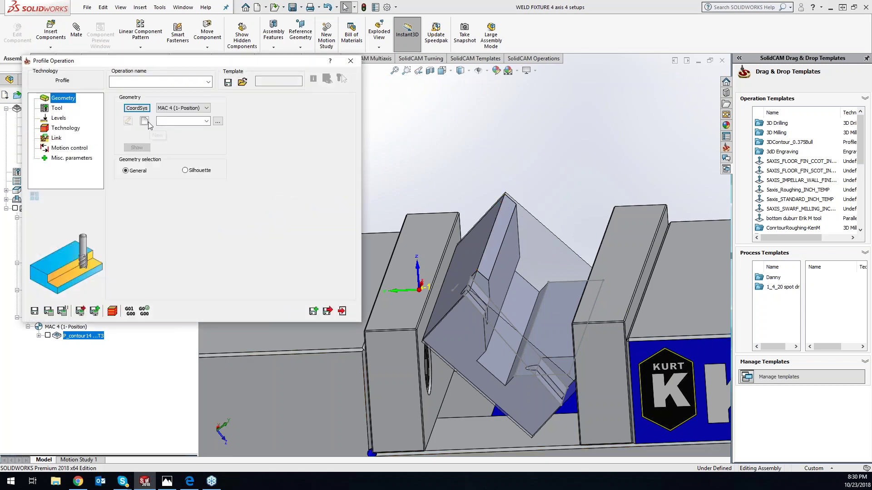
- Create a new profile geometry without the Constant Z restriction, chaining the long upper edge of the inner side wall, and accept it
left_click(148, 121)
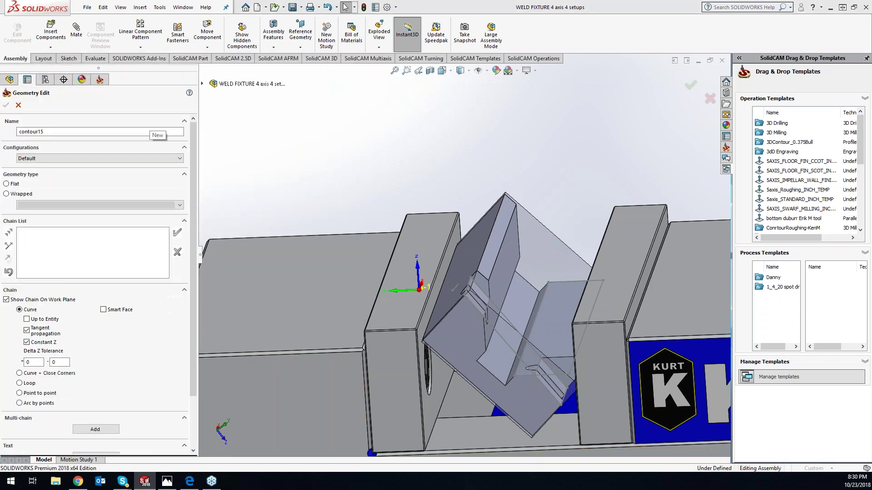
left_click(28, 343)
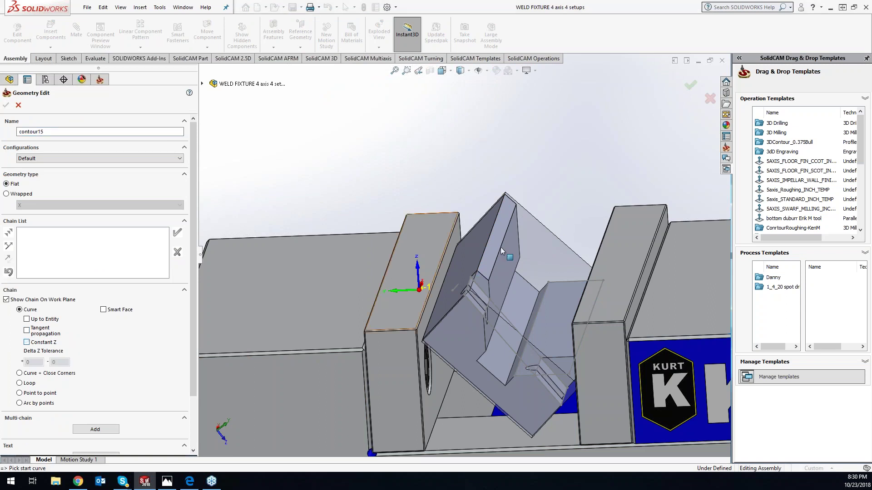
left_click(513, 217)
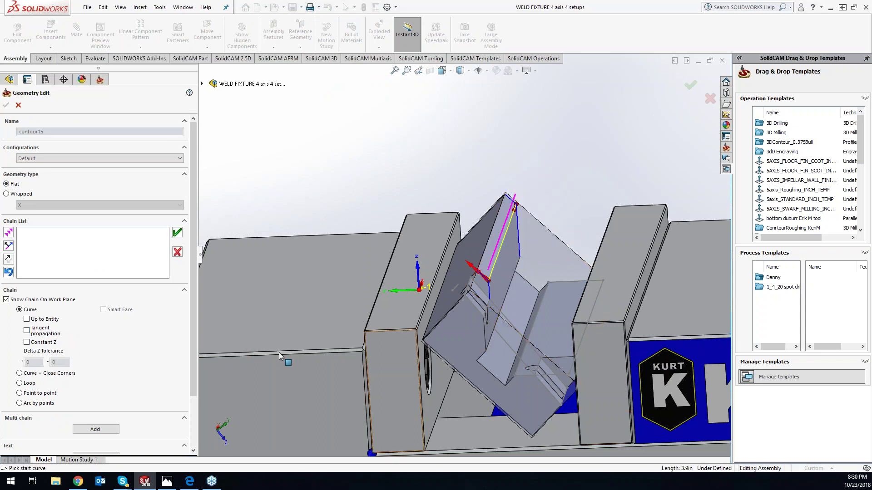
left_click(177, 233)
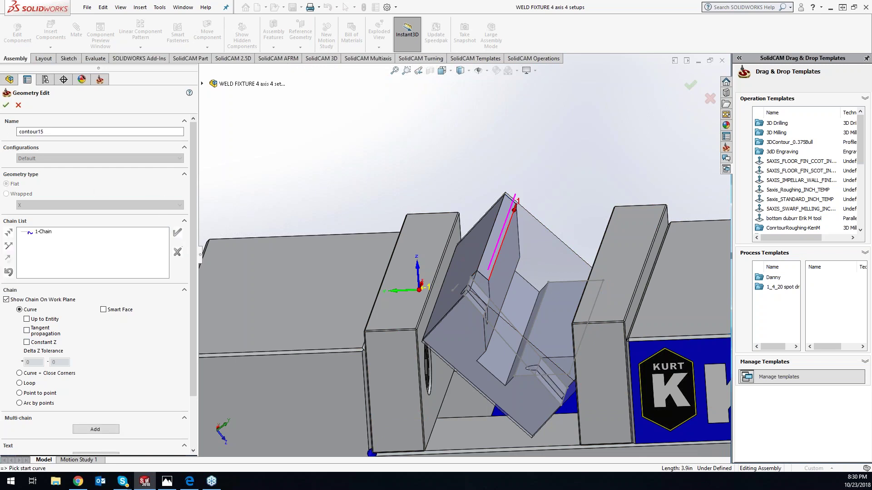
left_click(6, 105)
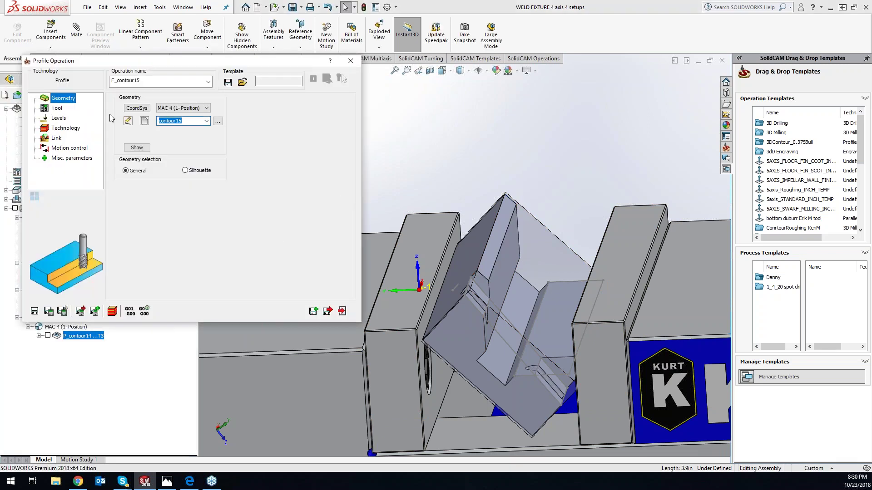
- Assign tool 3, the 0.5 inch end mill, to the profile operation
left_click(55, 108)
left_click(163, 237)
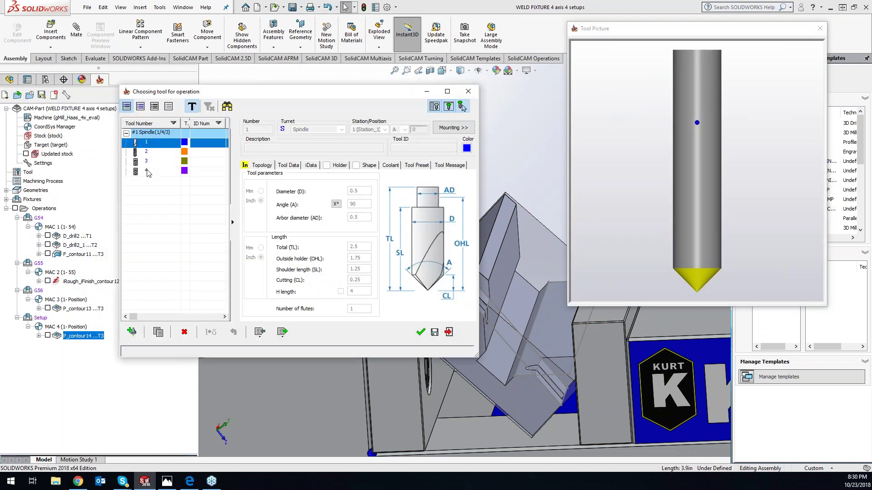
left_click(148, 169)
double_click(146, 163)
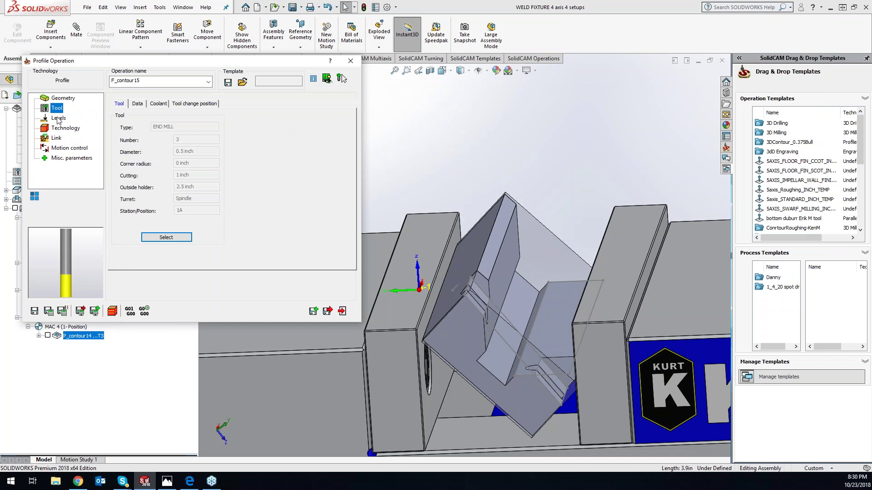
- Pick the profile depth from the rectangular recessed face with a depth delta of +.01, review the technology settings, and save and calculate the operation
left_click(58, 118)
left_click(196, 208)
left_click(539, 334)
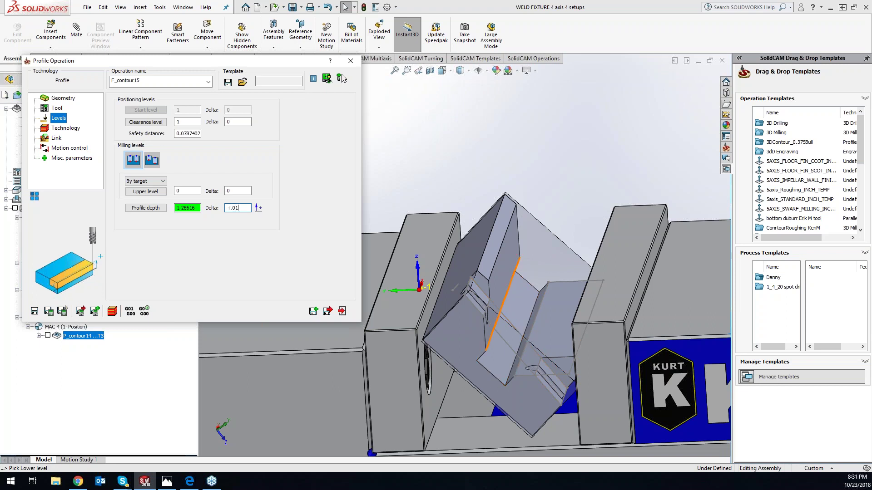
left_click(66, 128)
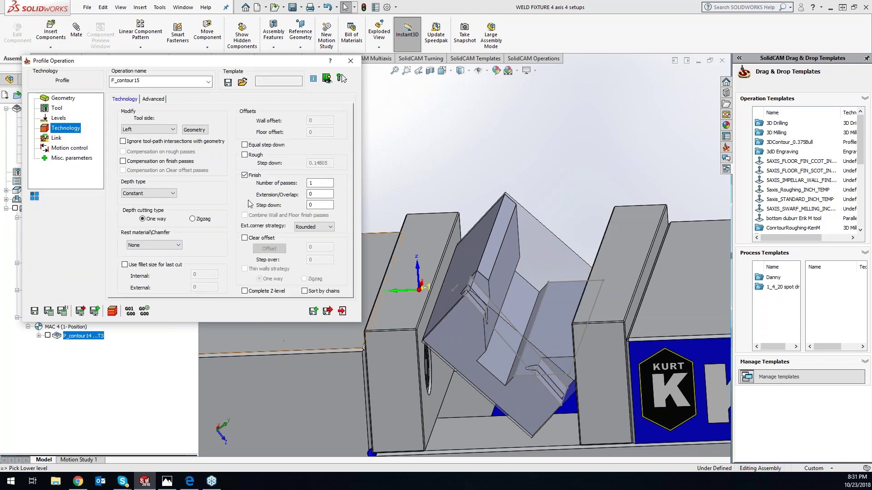
left_click(50, 311)
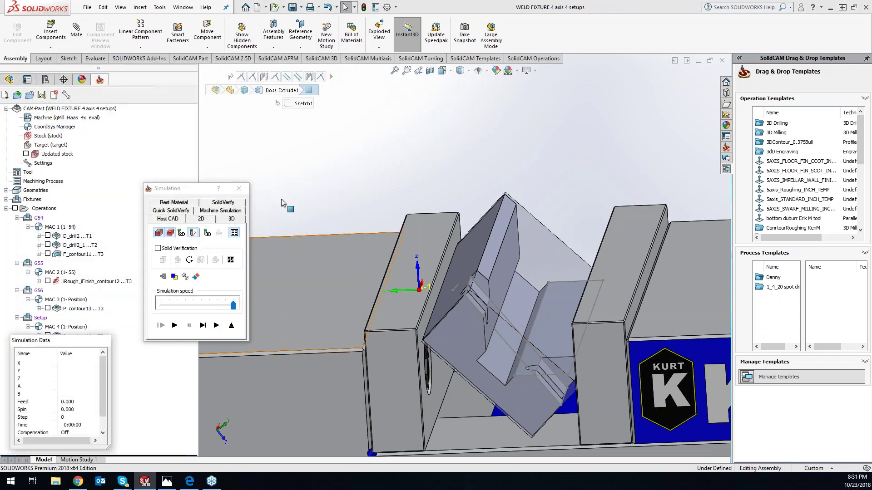
- Simulate the profile operation in SolidVerify, stop clash monitoring for the current operation, and examine the area where the tool clashes with the stock
left_click(223, 202)
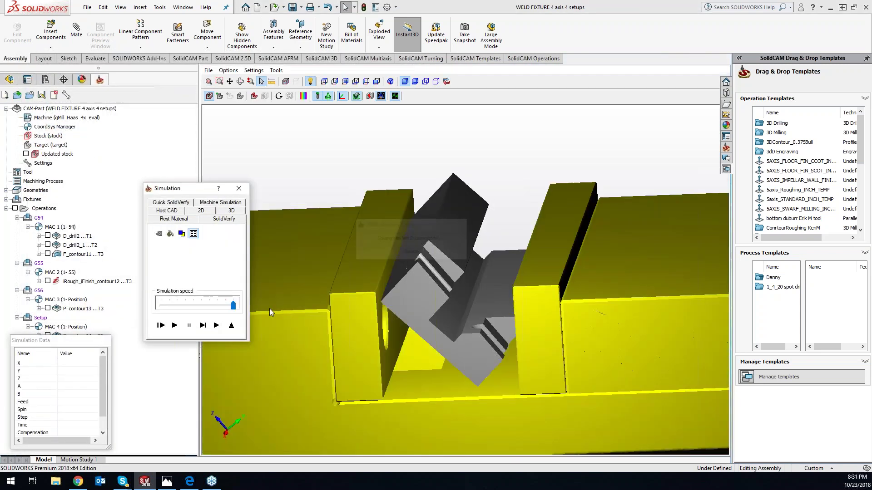
left_click(203, 325)
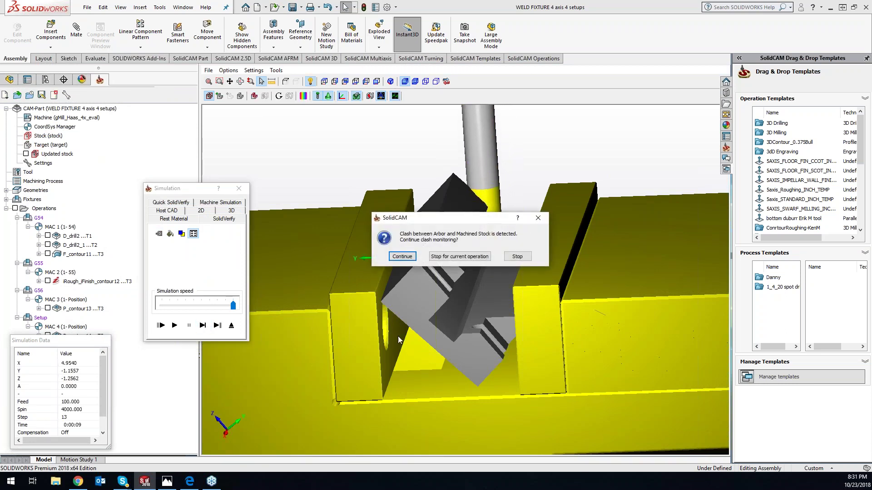
left_click(466, 258)
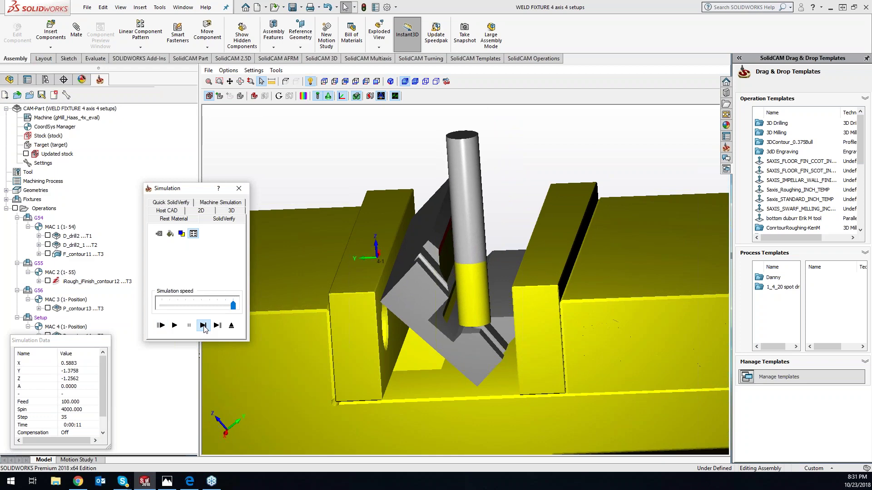
middle_click_drag(372, 333, 375, 290)
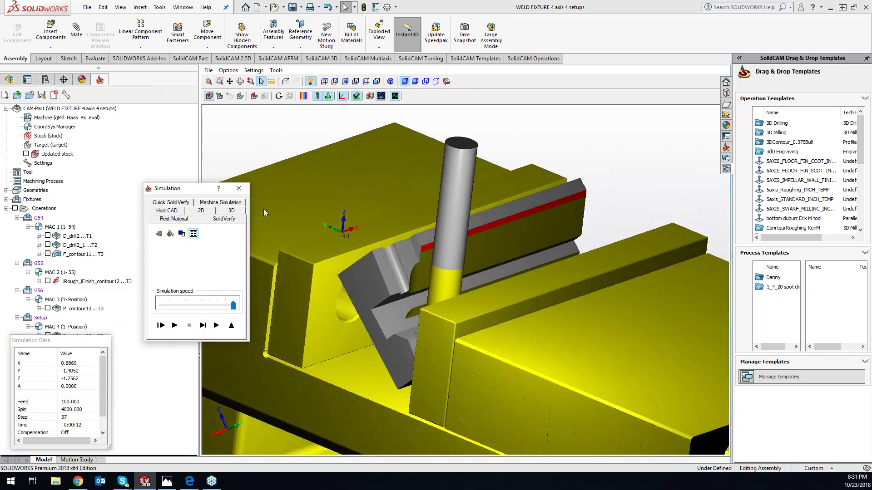
- Extend the profile chain by .3 at its start and 1.25 at its end, set the finish step down to 0.1, and calculate the operation
left_click(243, 190)
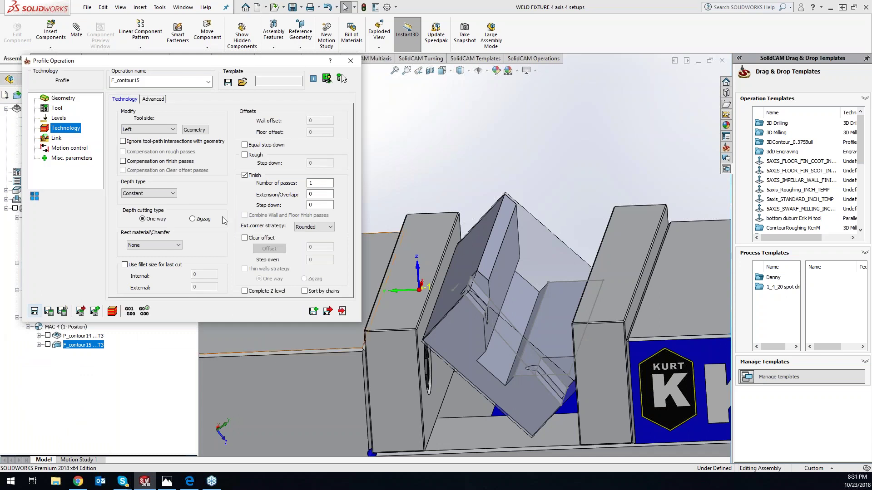
left_click(194, 129)
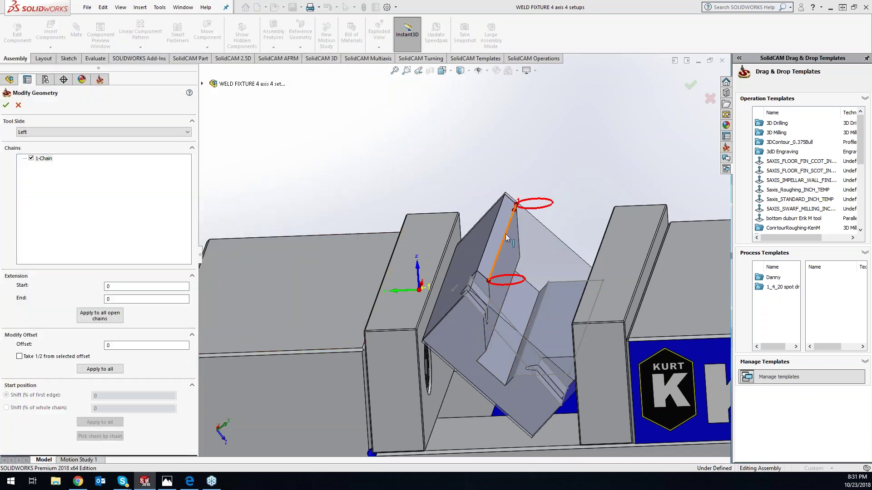
key("ctrl+8")
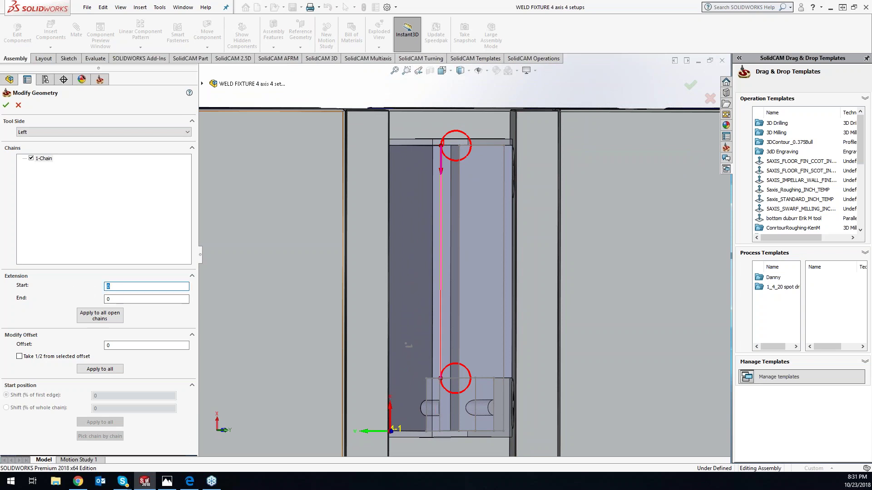
type(".3")
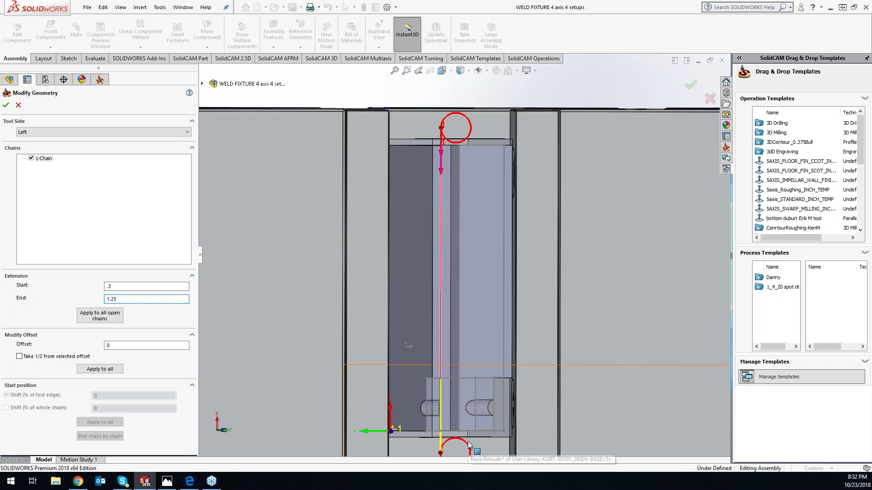
left_click(6, 106)
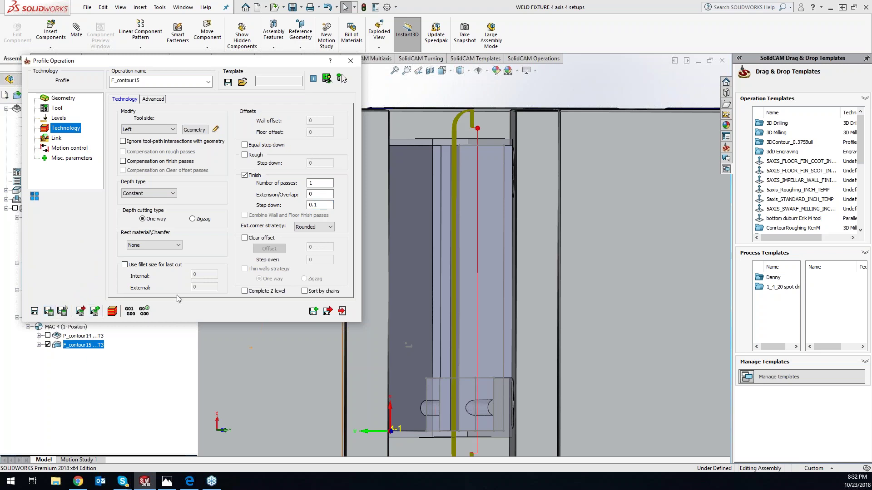
- Simulate the profile operation in SolidVerify, compare the machined stock with the target model, and close the simulation
left_click(112, 312)
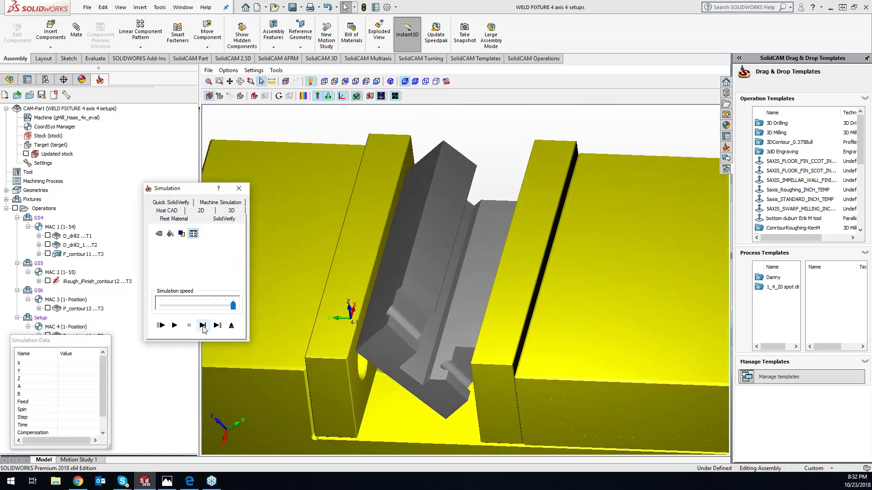
left_click(203, 327)
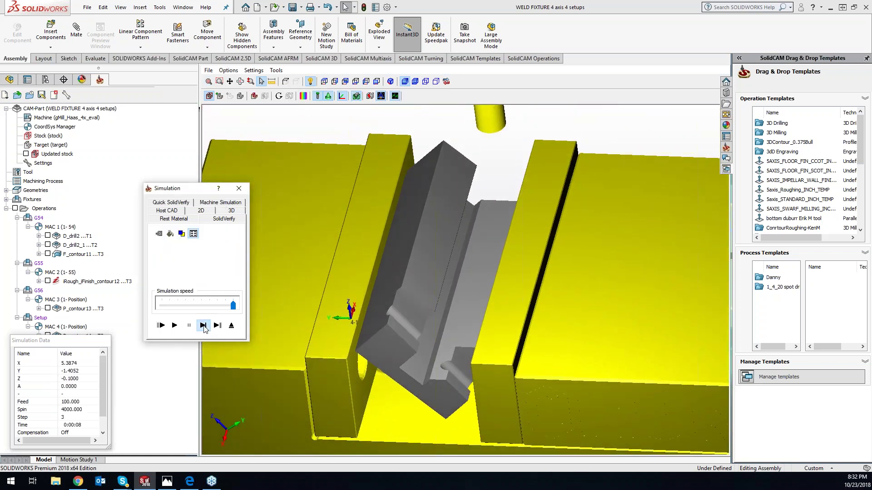
left_click(175, 326)
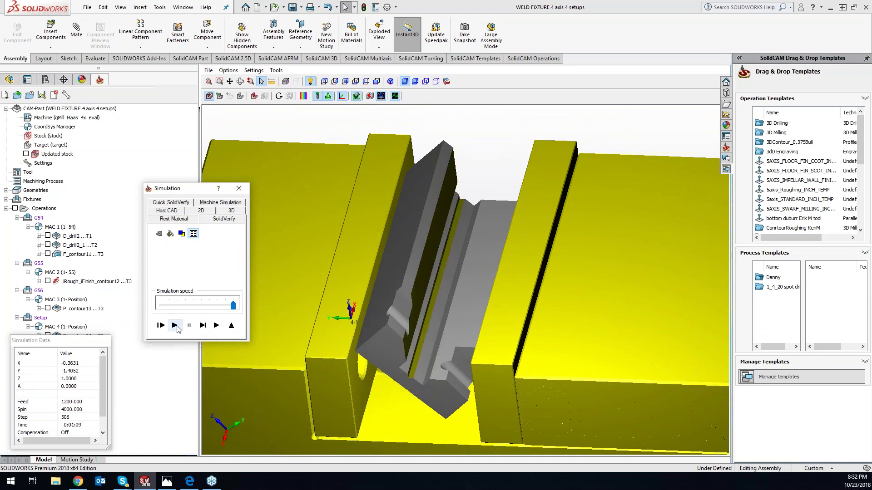
middle_click_drag(443, 322, 446, 298)
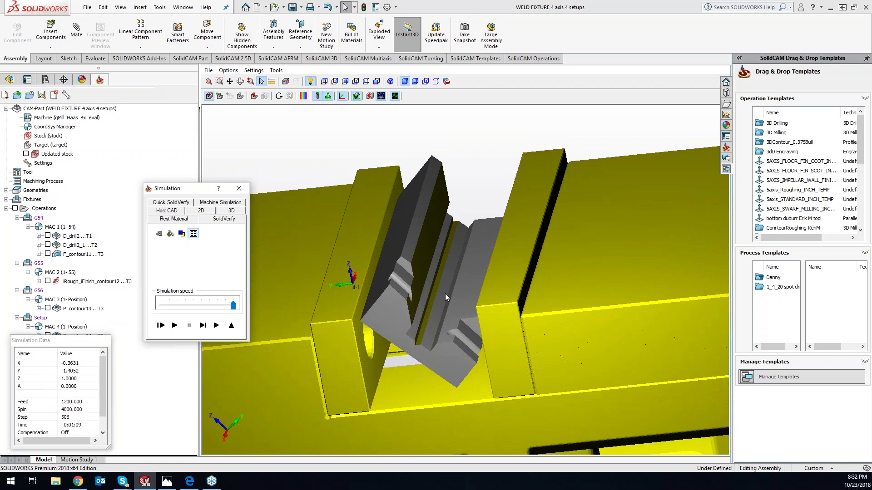
left_click(303, 96)
left_click(567, 98)
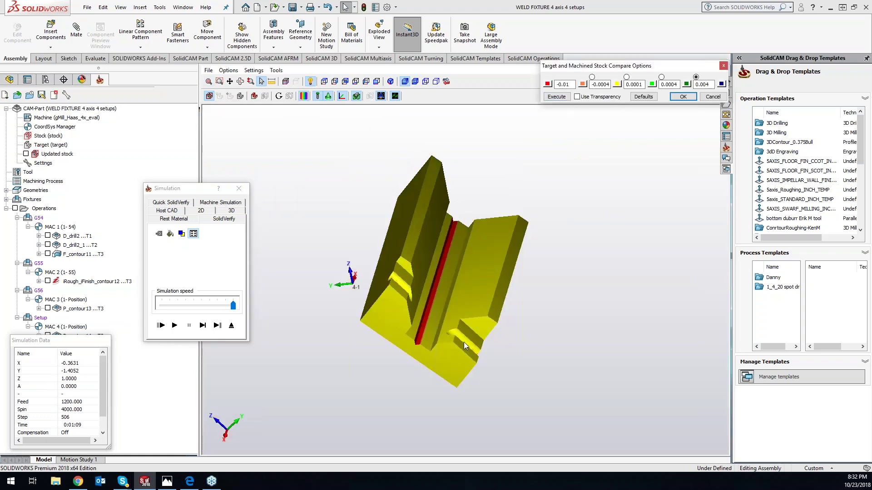
left_click(682, 97)
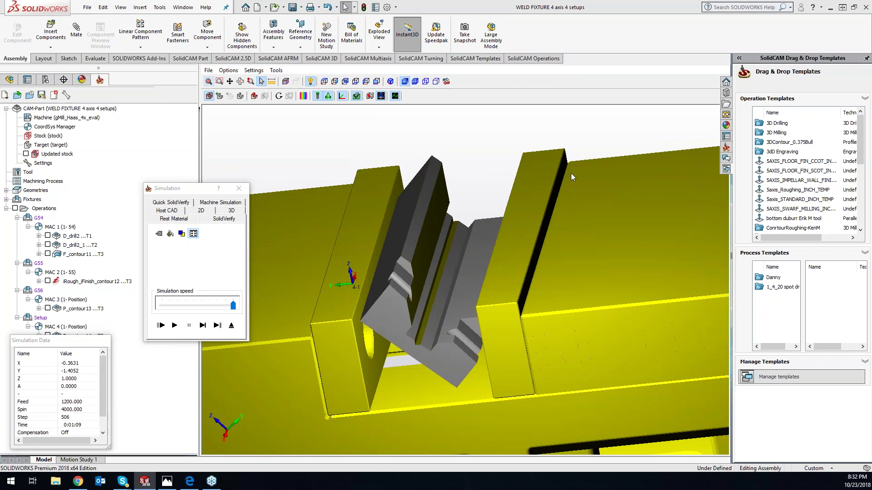
left_click(239, 189)
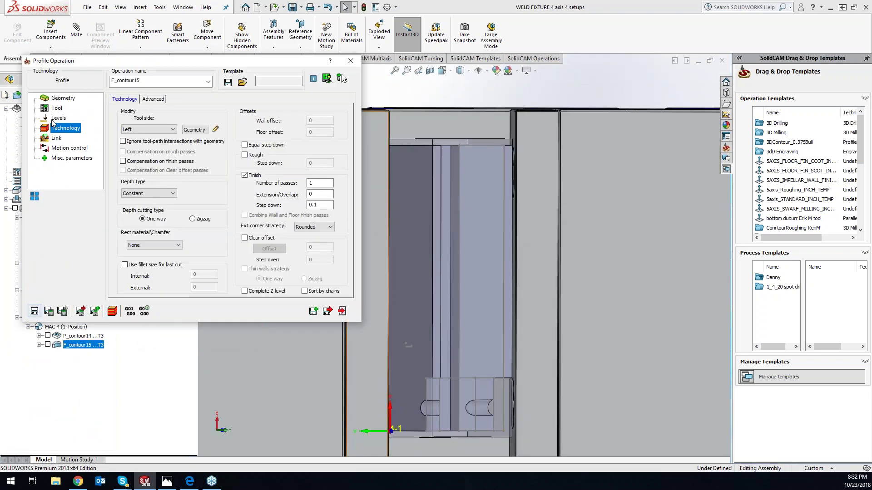
- Re-pick the profile depth at the lower corner of the inner side wall with a delta of -.01, and save and calculate
left_click(55, 119)
left_click(448, 100)
middle_click_drag(448, 100, 235, 238)
left_click(199, 211)
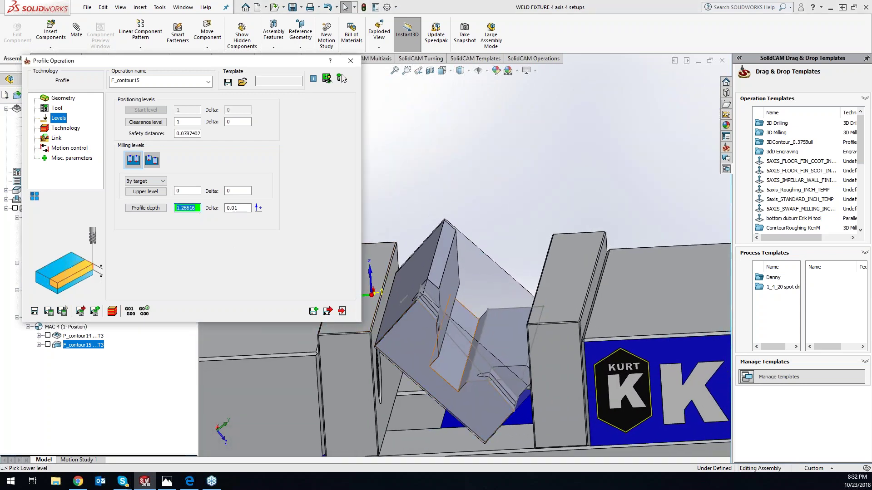
left_click(438, 358)
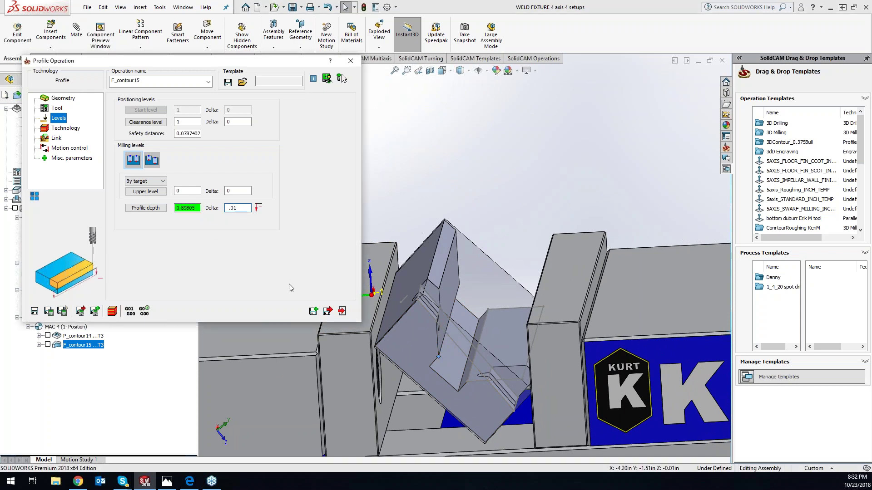
left_click(48, 311)
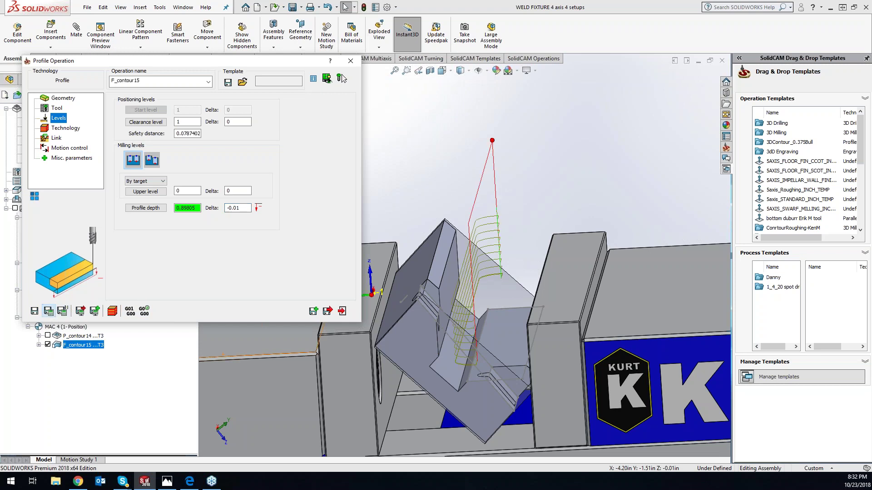
- Simulate the recalculated profile in SolidVerify, compare the machined stock with the target, and close the simulation and the operation
left_click(113, 313)
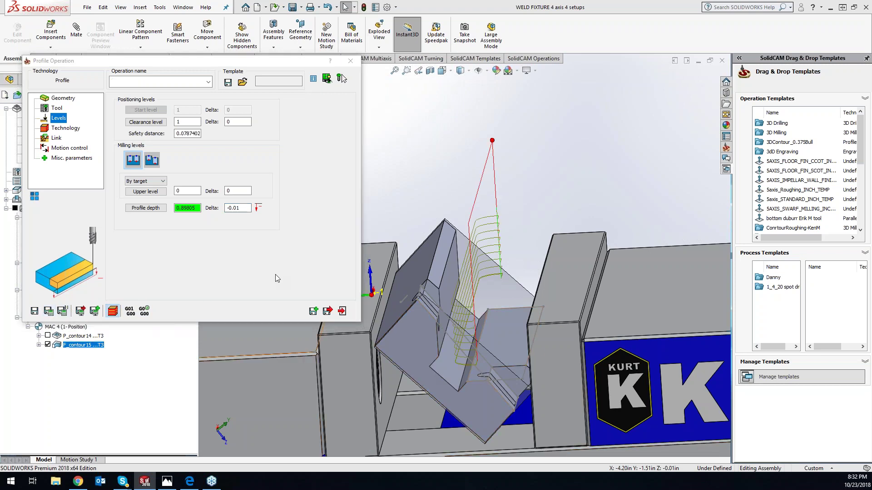
left_click(233, 203)
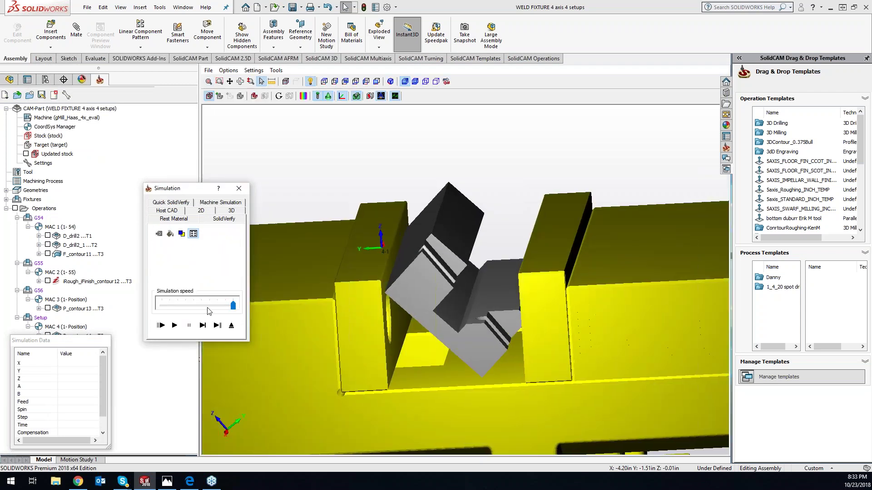
left_click(175, 325)
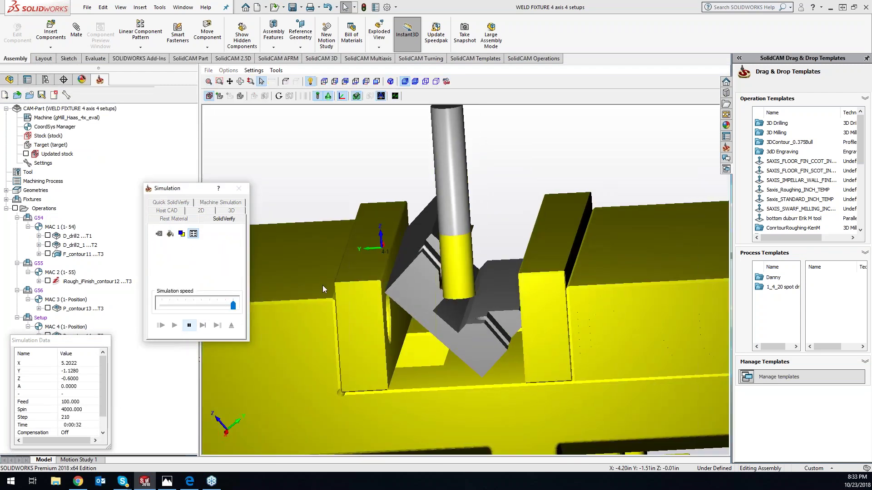
middle_click_drag(456, 197, 435, 181)
left_click(304, 95)
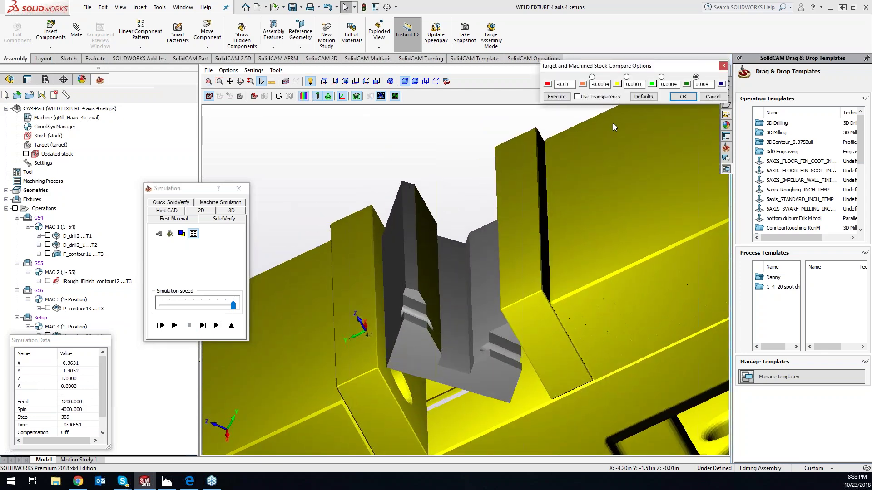
left_click(565, 98)
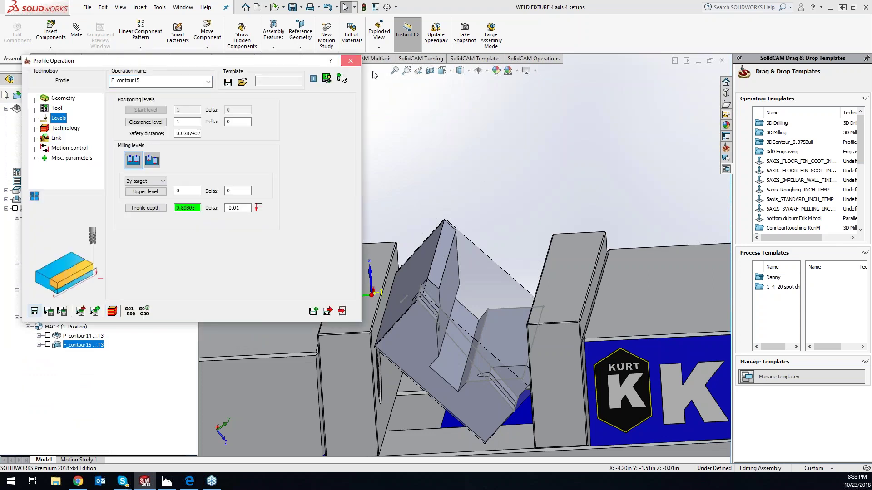
key("Escape")
- Simulate all operations in SolidVerify at reduced speed, stopping clash monitoring for the current operation when it clashes, and close the simulation
right_click(45, 211)
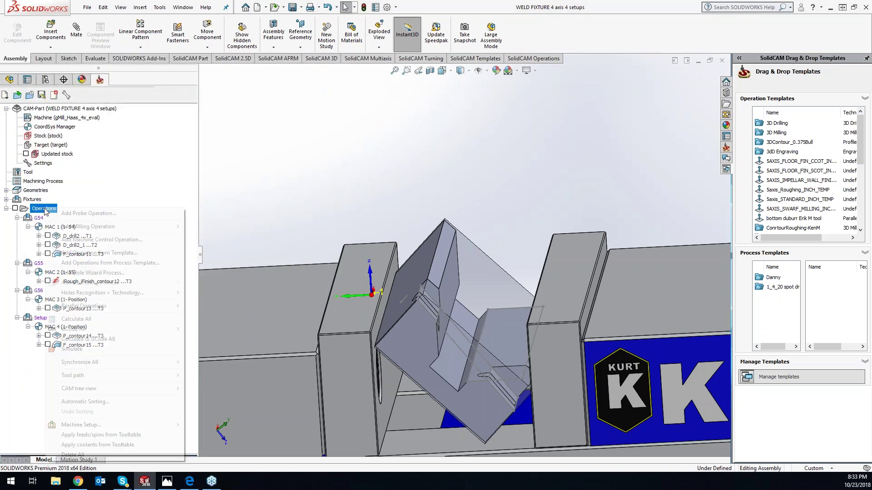
left_click(82, 350)
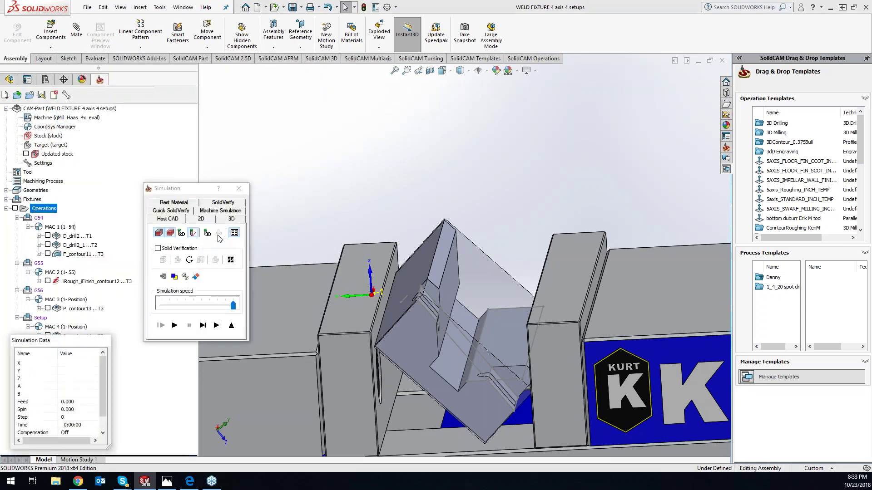
left_click(223, 204)
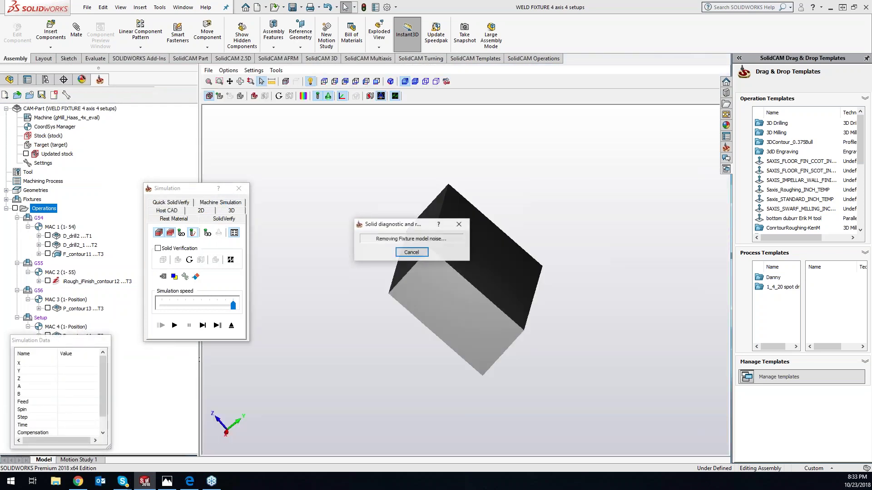
middle_click_drag(346, 194, 304, 191)
left_click(218, 316)
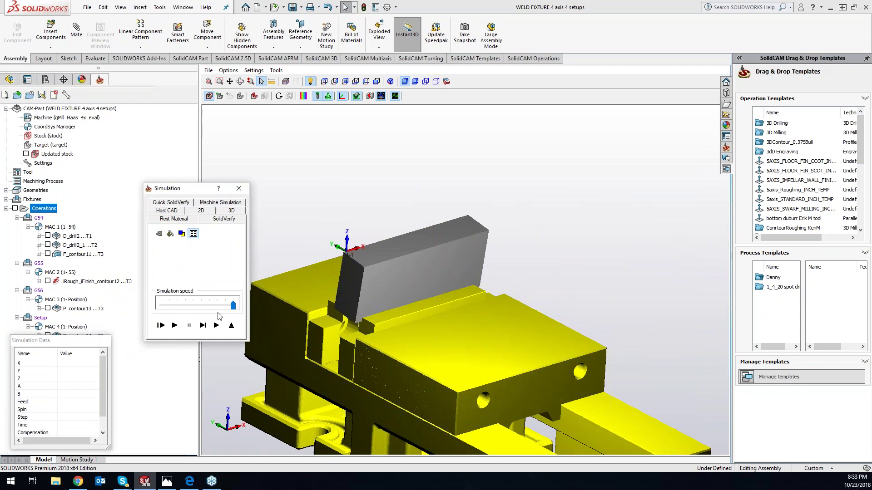
left_click(176, 325)
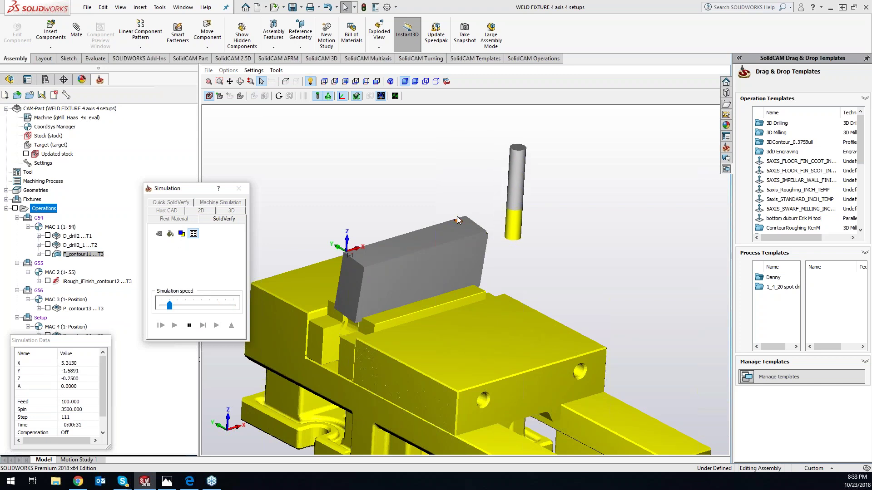
middle_click_drag(457, 216, 526, 243)
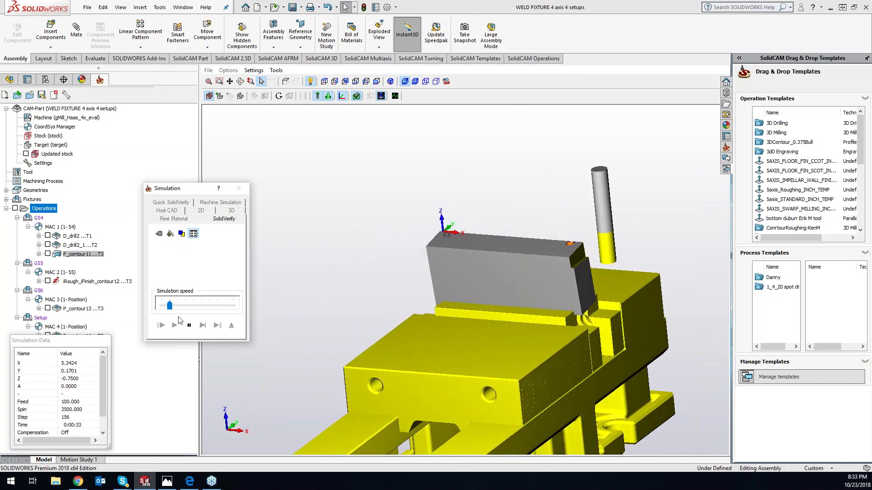
left_click_drag(172, 310, 196, 310)
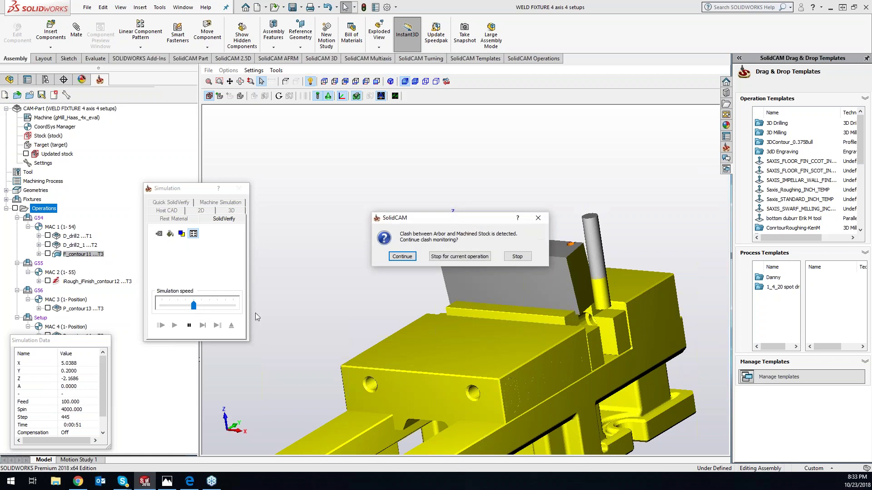
left_click(464, 256)
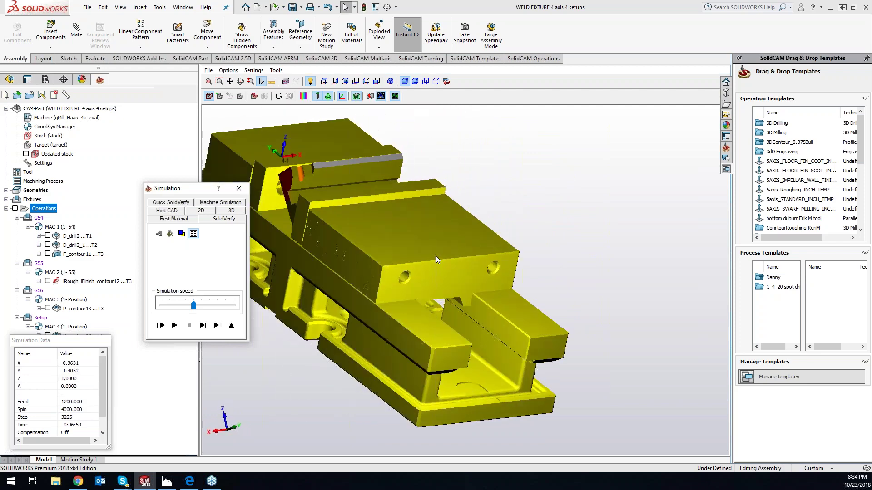
left_click(239, 188)
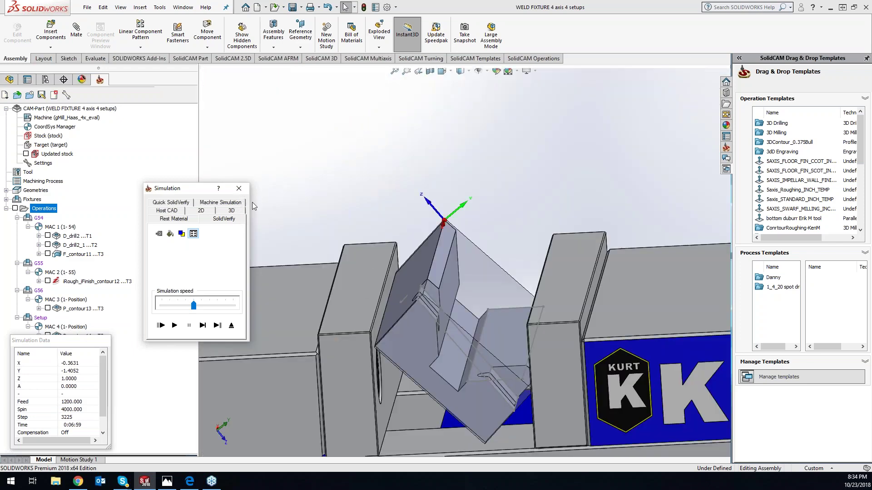
- Open the CAM-Part definition and review the list of available CNC machines
right_click(103, 112)
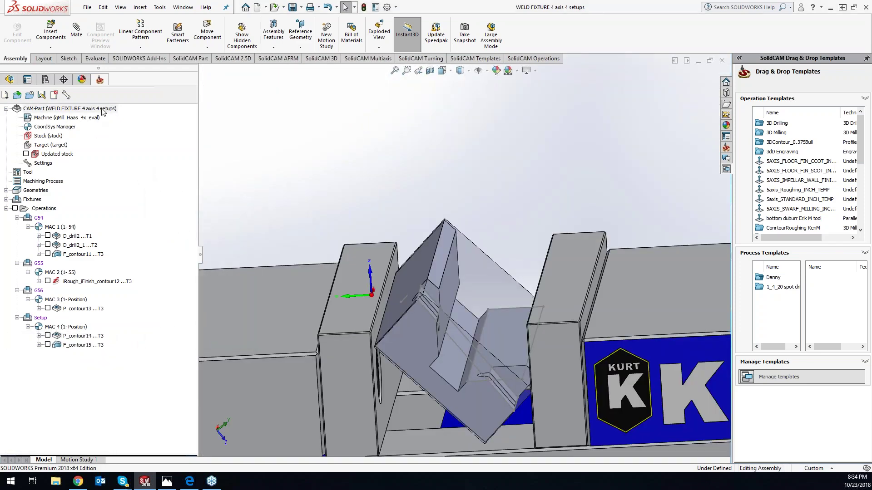
left_click(136, 114)
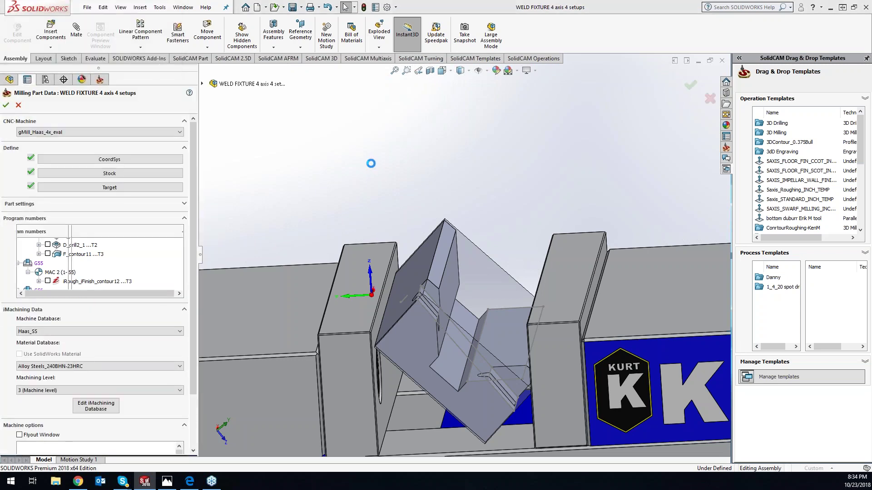
left_click(140, 132)
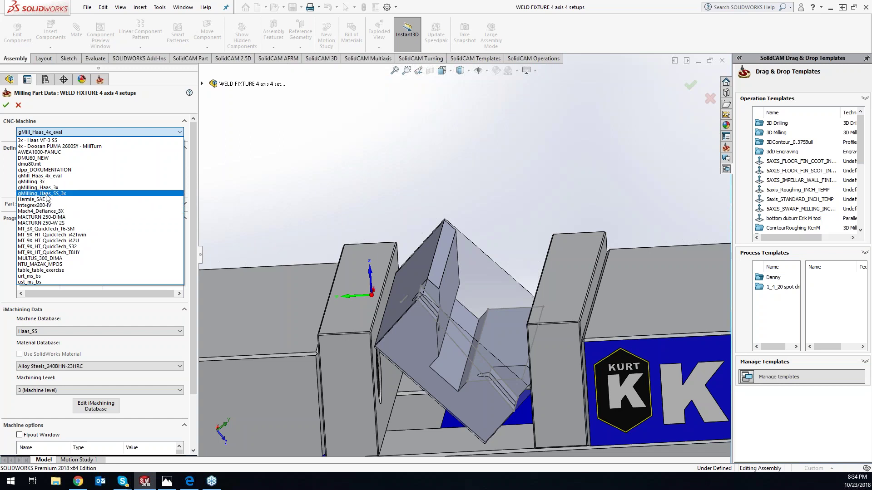
- Switch to File Explorer and open the Solidcam Tech support folder
left_click(57, 482)
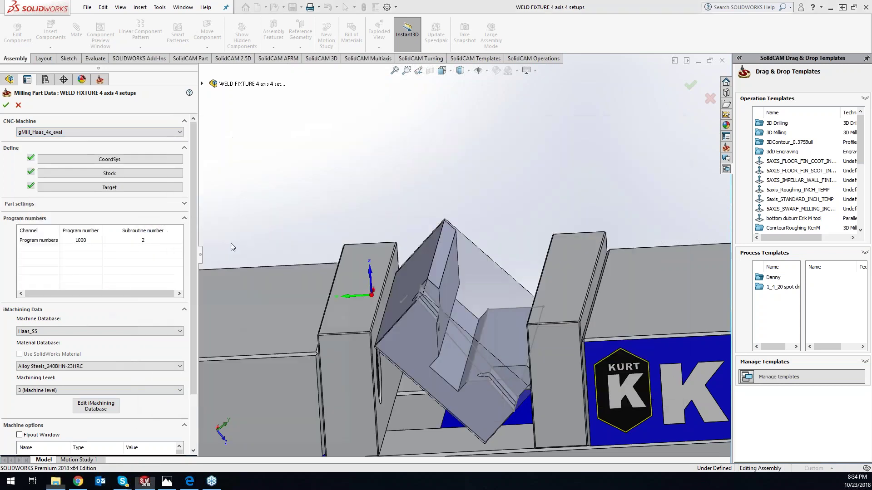
left_click(56, 482)
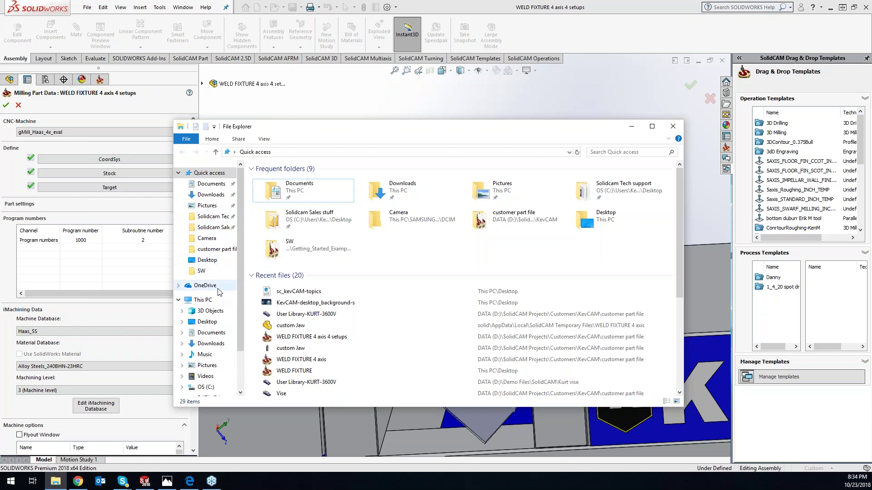
left_click(213, 217)
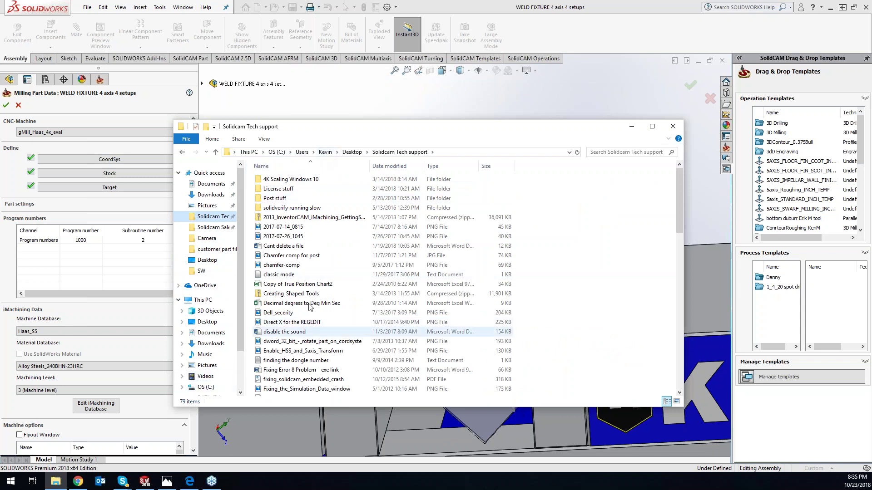
- Browse to the C:\Users\Public\Public Documents\SolidCAM folder
left_click(211, 388)
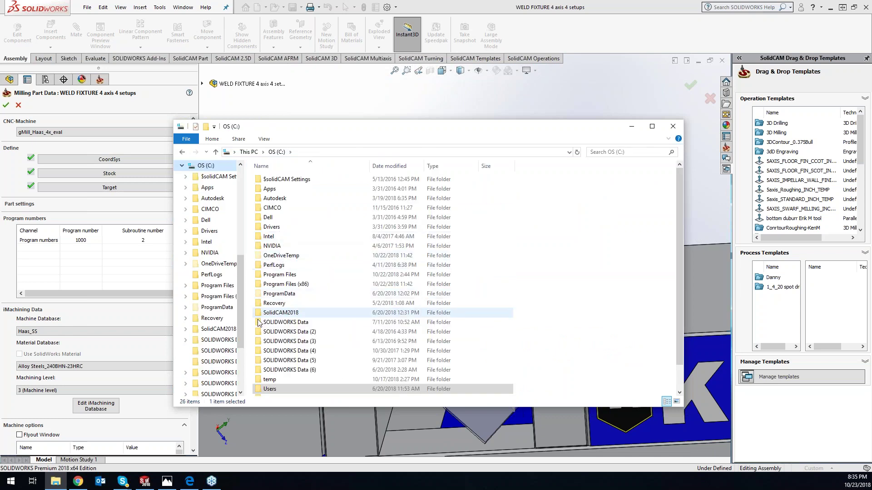
left_click(272, 390)
double_click(273, 389)
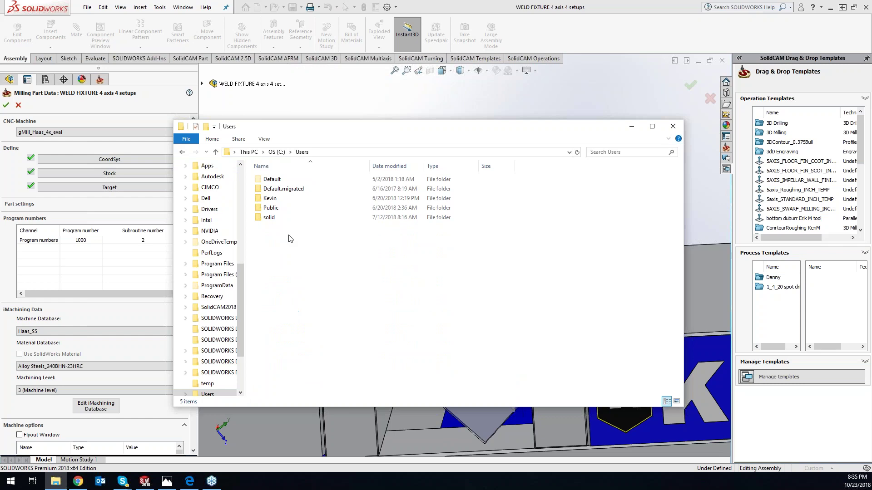
double_click(269, 208)
double_click(272, 208)
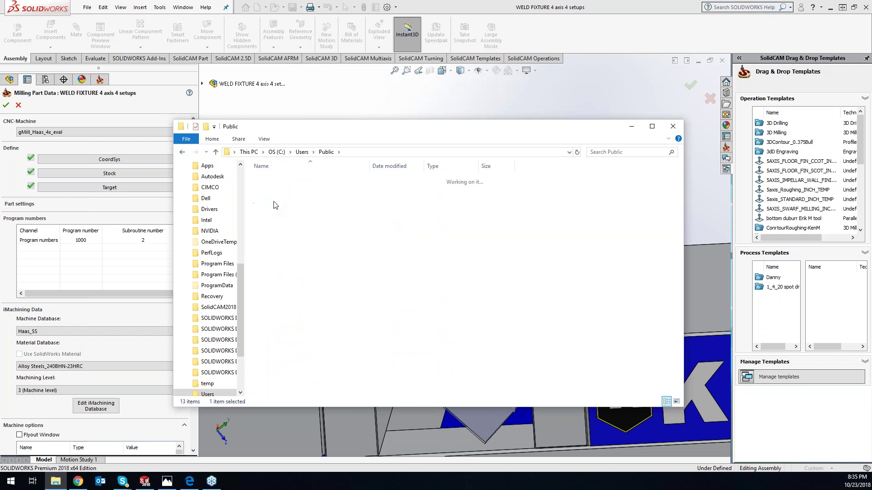
left_click(274, 198)
double_click(274, 199)
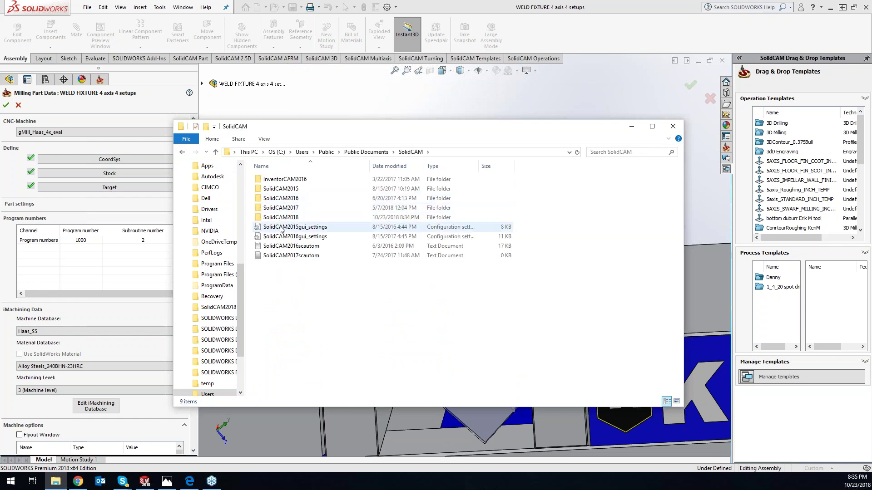
- Open SolidCAM2018\Tables\MachSim\xml to review the machine simulation folders, and close File Explorer
double_click(295, 217)
left_click(272, 199)
double_click(272, 199)
double_click(275, 198)
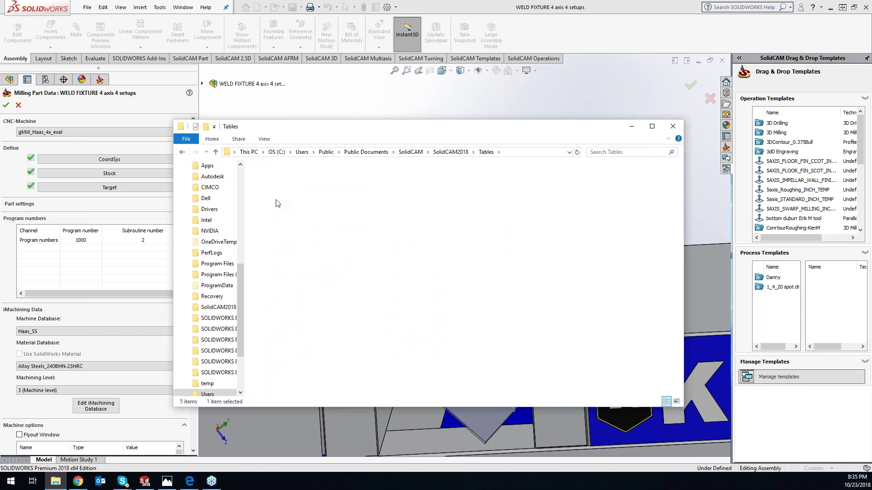
double_click(272, 180)
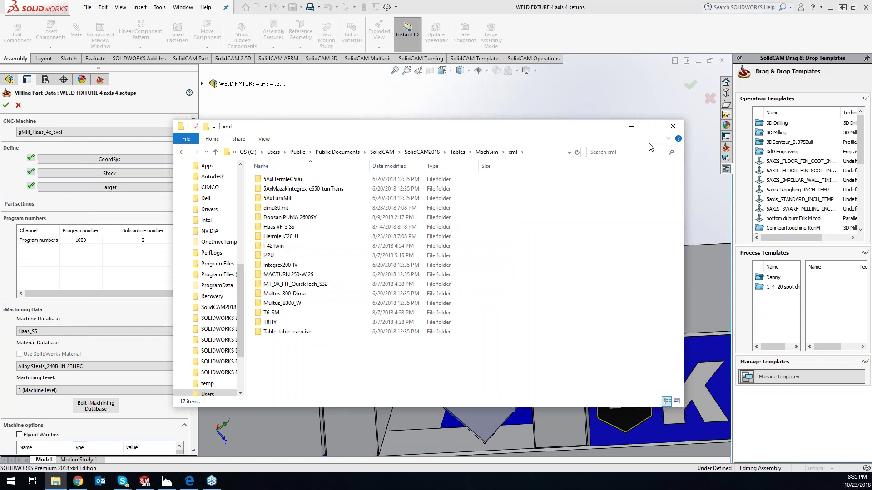
left_click(675, 130)
- Change the CAM-Part's CNC machine to 3x - Haas VF-3 SS and accept the drill cycles conversion
left_click(119, 132)
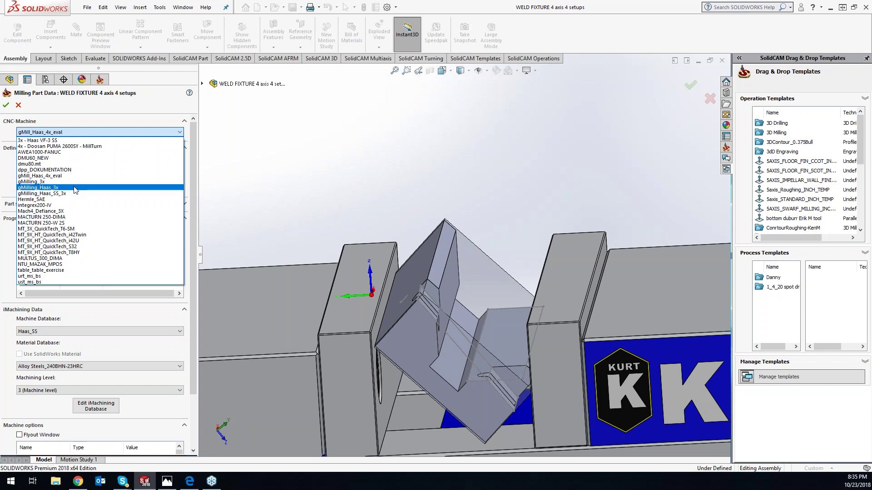
left_click(50, 140)
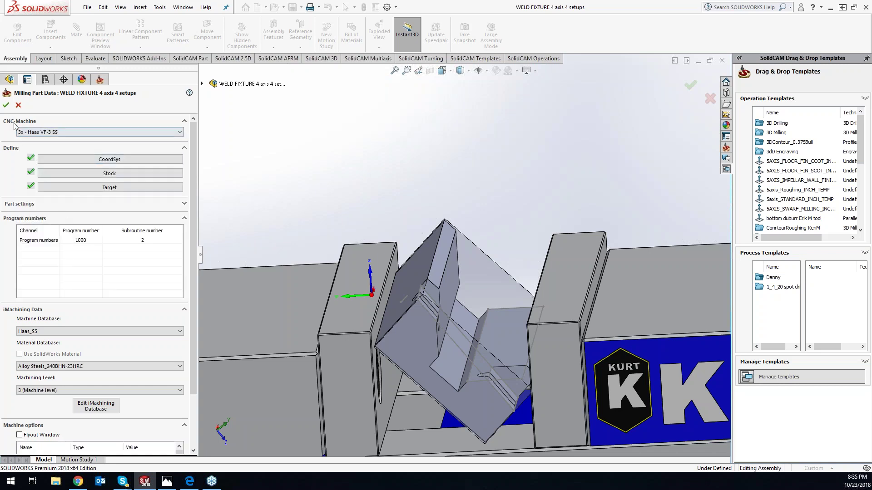
left_click(425, 303)
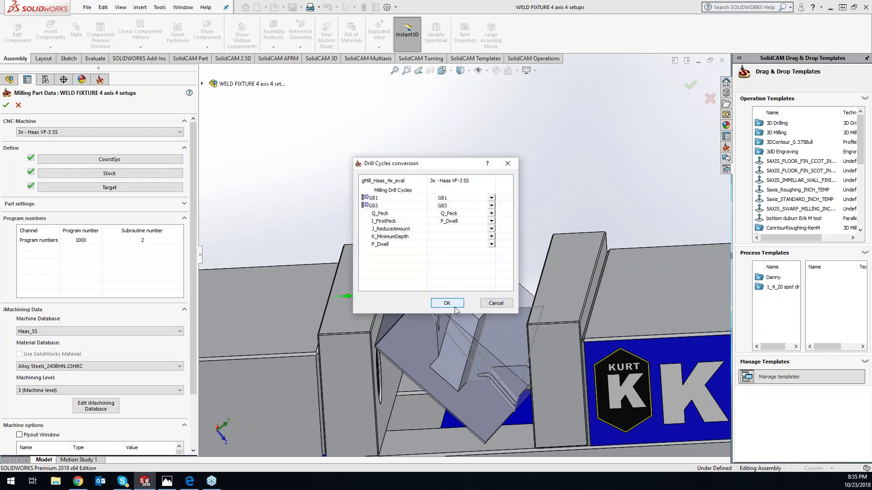
left_click(447, 304)
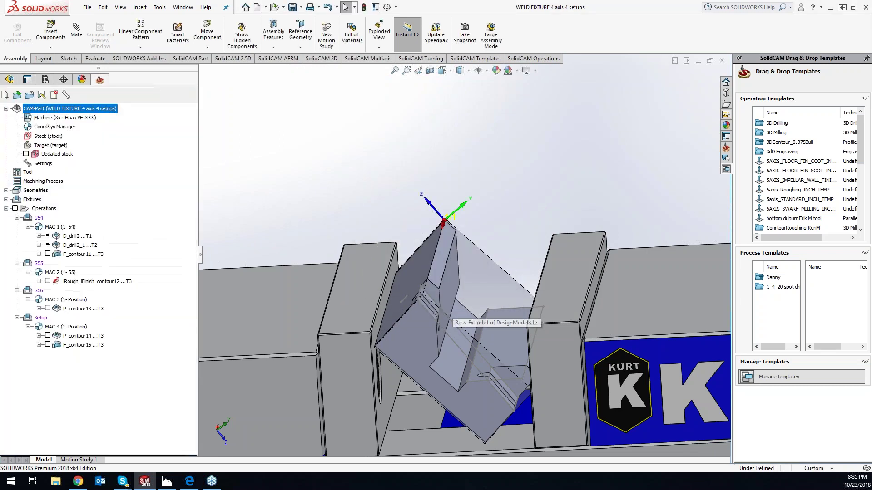
- Calculate all operations again, including those that are already calculated
right_click(43, 208)
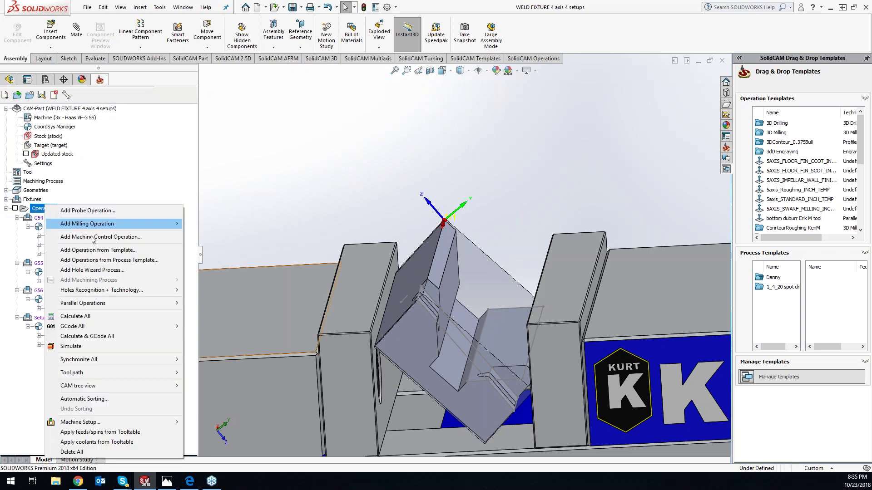
left_click(75, 316)
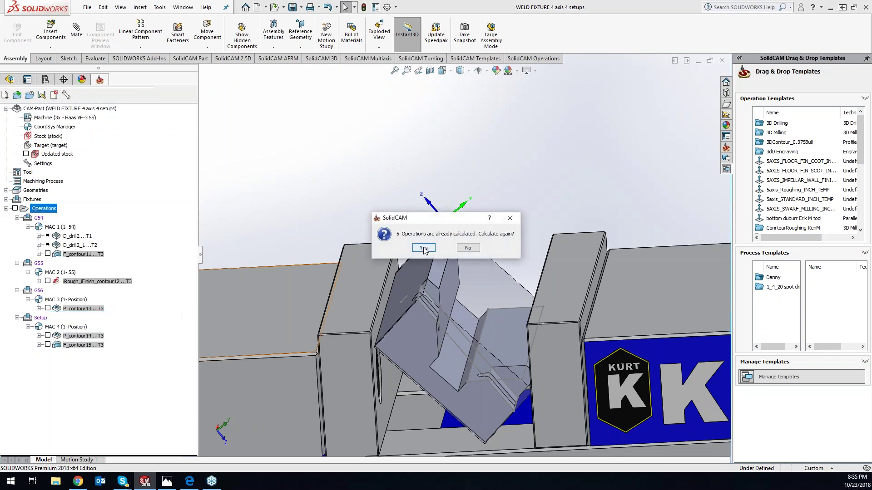
left_click(424, 247)
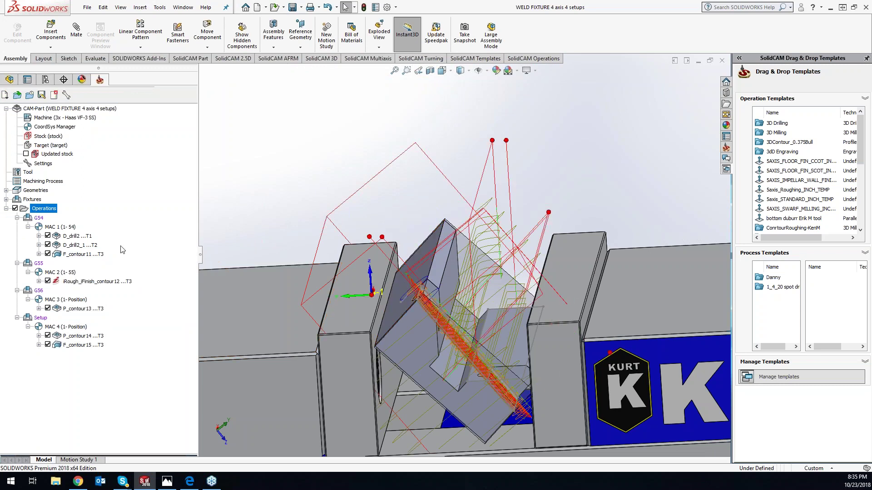
- Open the G54 machine setup with its machine preview and inspect how the vise sits on the table
double_click(65, 227)
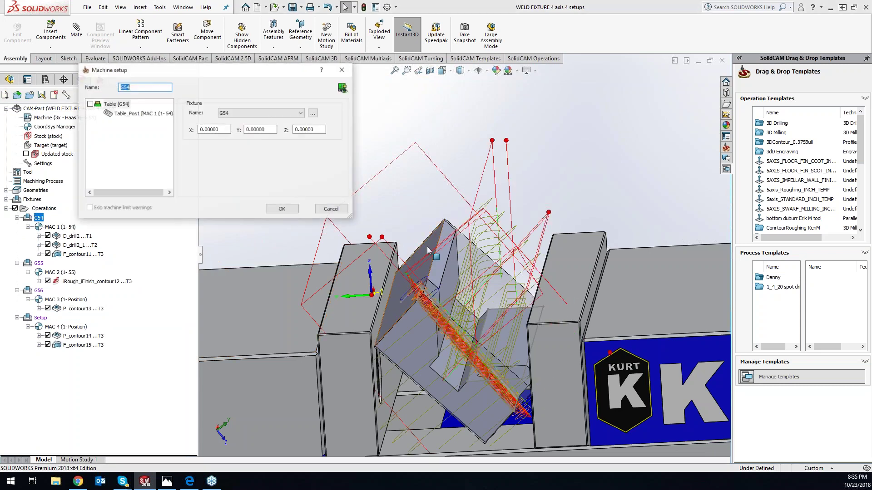
left_click(343, 88)
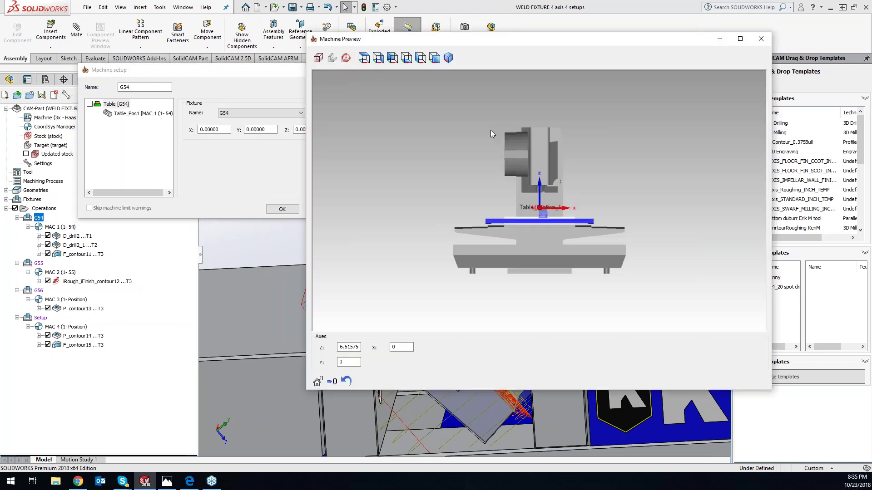
middle_click_drag(499, 250, 500, 248)
scroll(500, 250, "up", 3)
scroll(500, 250, "up", 8)
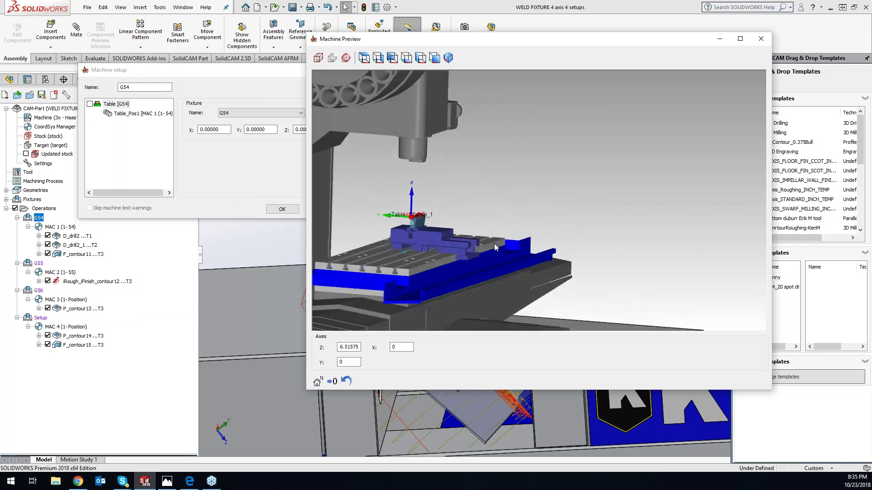
scroll(485, 243, "up", 5)
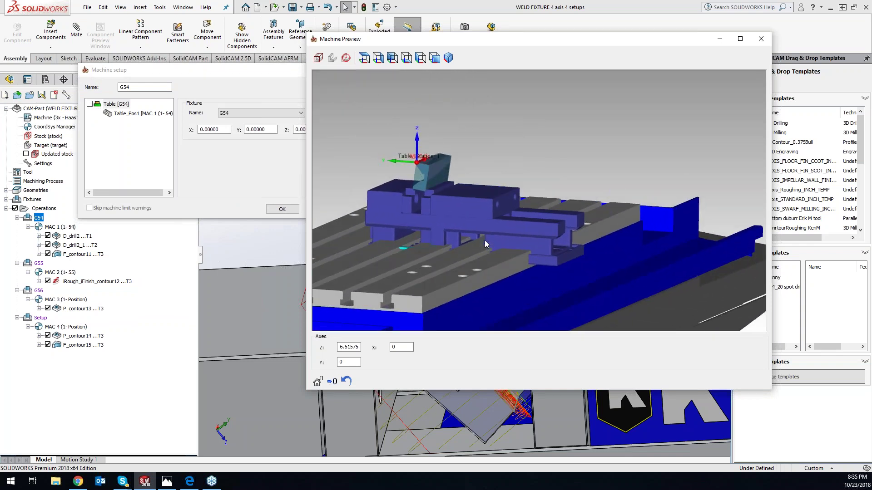
left_click_drag(217, 79, 154, 90)
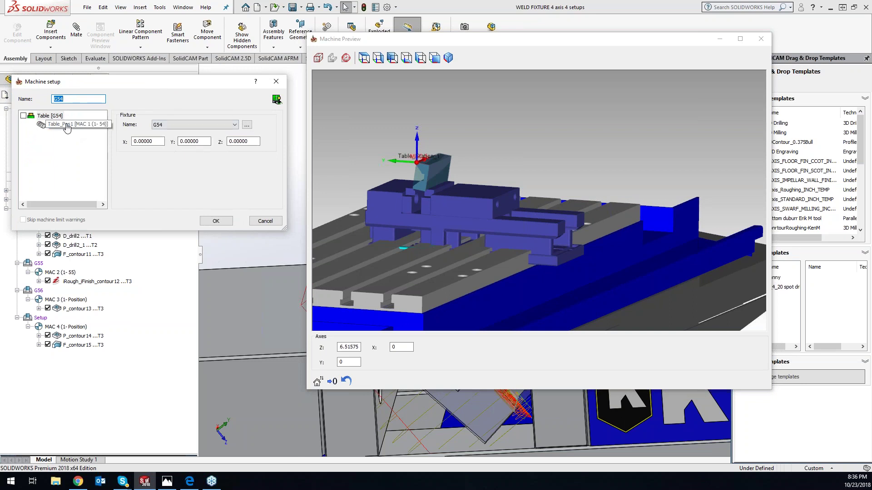
scroll(527, 227, "up", 3)
middle_click_drag(527, 227, 587, 254)
scroll(586, 254, "up", 4)
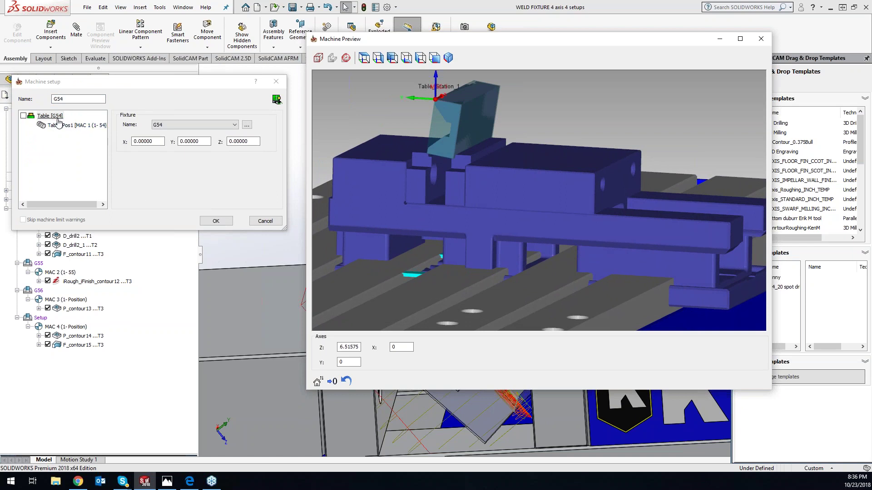
- Raise the G54 fixture's Z offset to 0.94488 to lift the vise onto the table surface
left_click(254, 144)
scroll(254, 144, "up", 11)
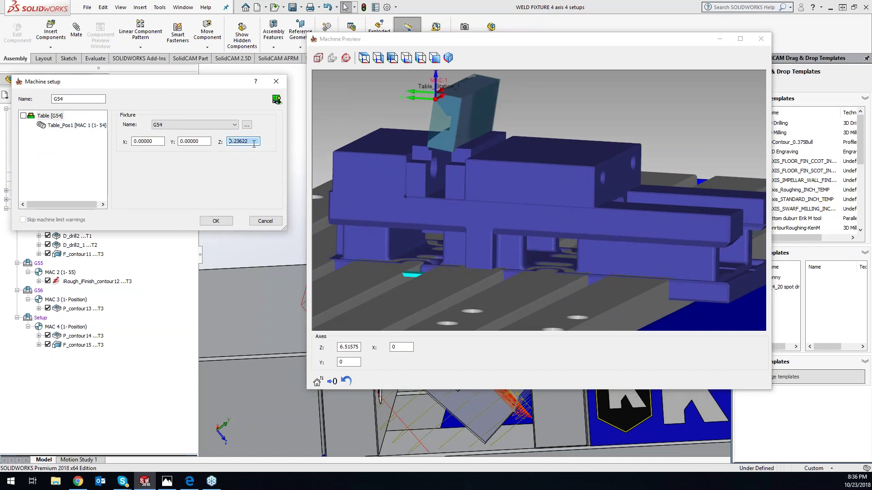
scroll(254, 144, "up", 18)
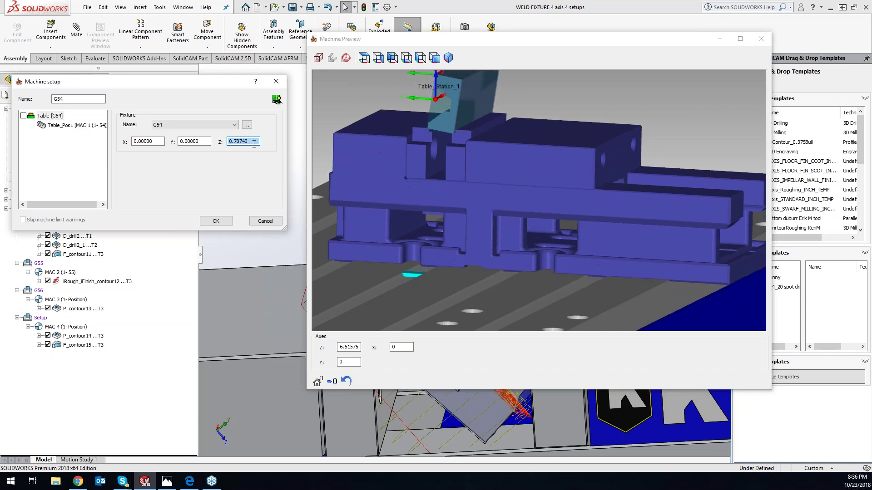
scroll(253, 144, "down", 6)
scroll(254, 143, "up", 1)
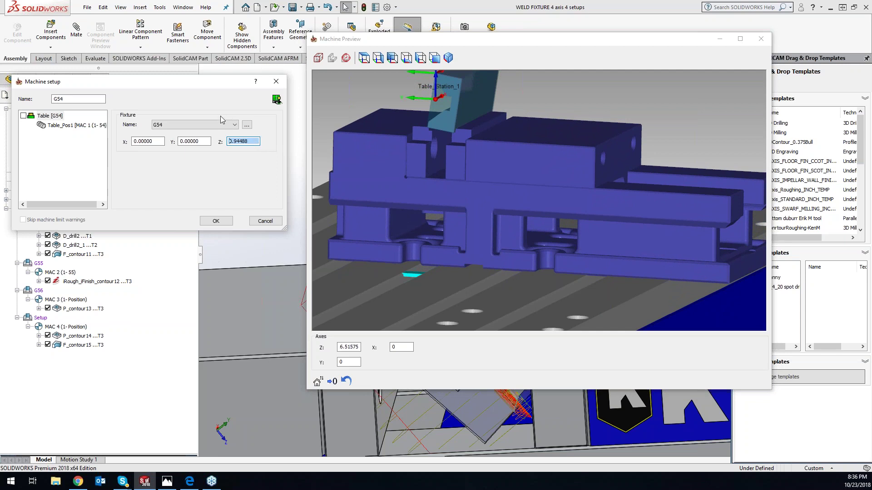
- Set the G54 fixture's X offset to -20, check the vise position in the machine preview, and accept the setup
left_click(75, 127)
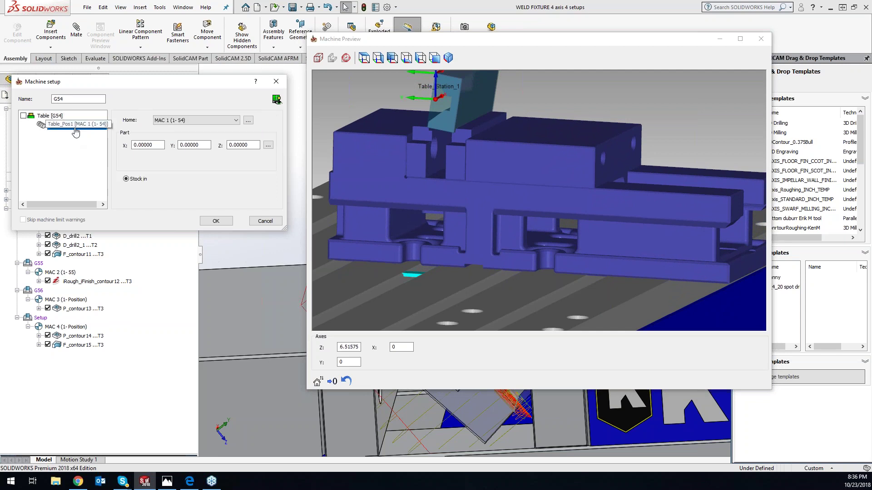
left_click(308, 194)
scroll(500, 207, "down", 5)
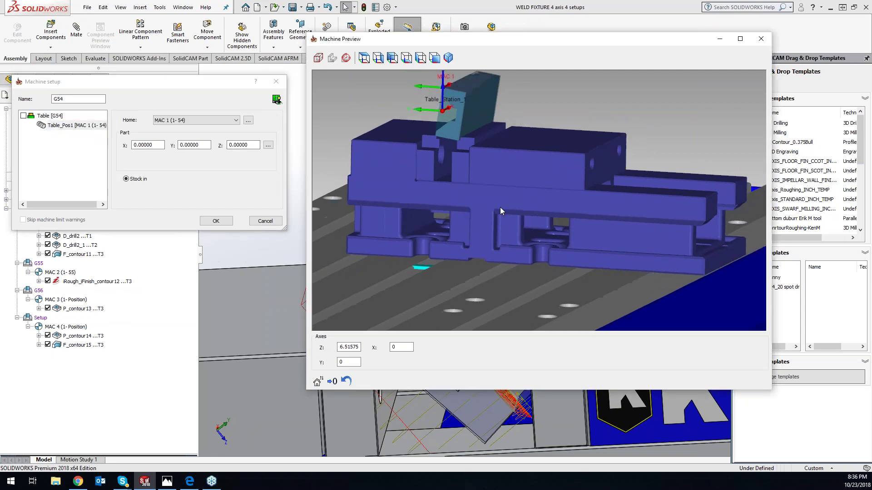
mouse_move(492, 209)
middle_mouse_down()
mouse_move(496, 188)
mouse_move(491, 221)
mouse_move(479, 219)
middle_mouse_up()
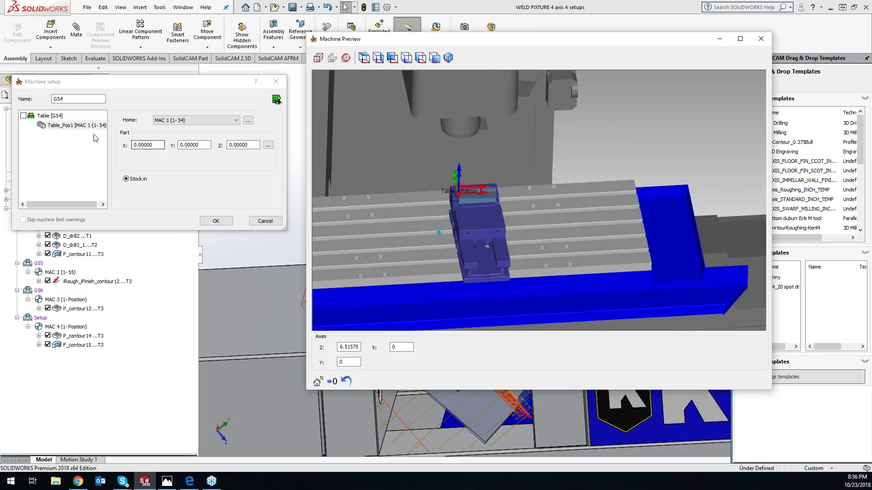
left_click(68, 116)
left_click(63, 118)
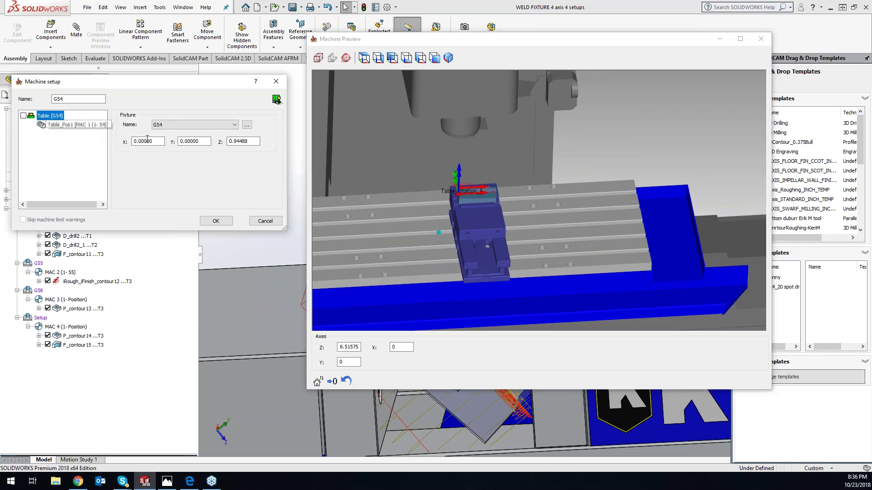
scroll(150, 145, "down", 16)
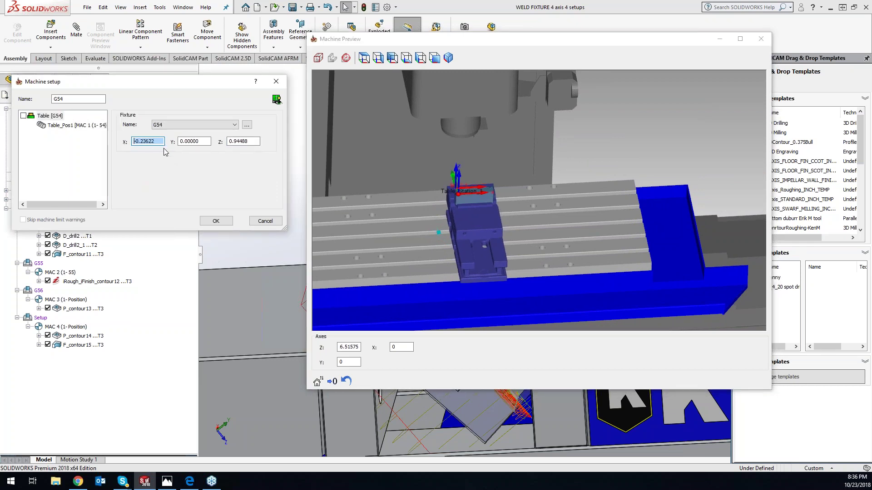
scroll(153, 144, "down", 18)
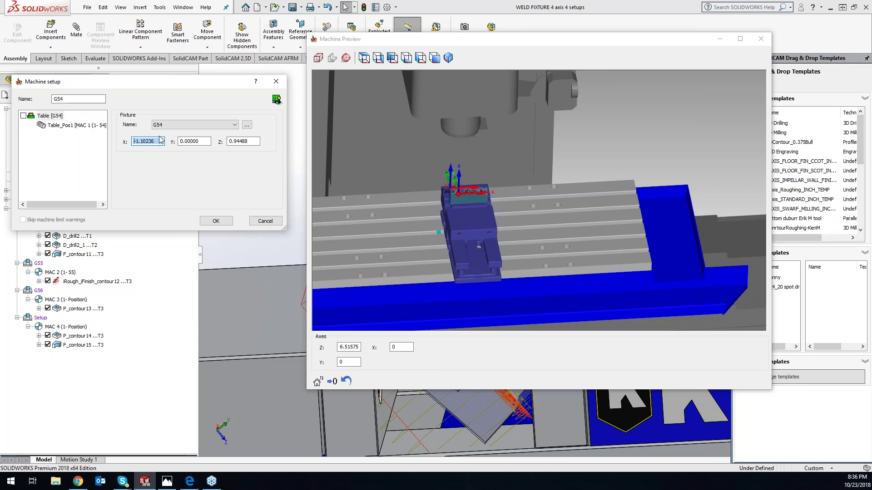
scroll(158, 140, "down", 4)
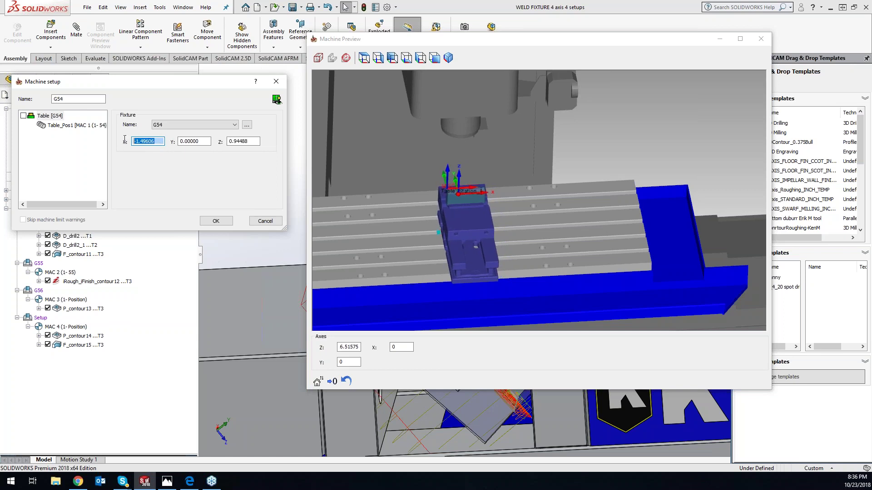
type("20")
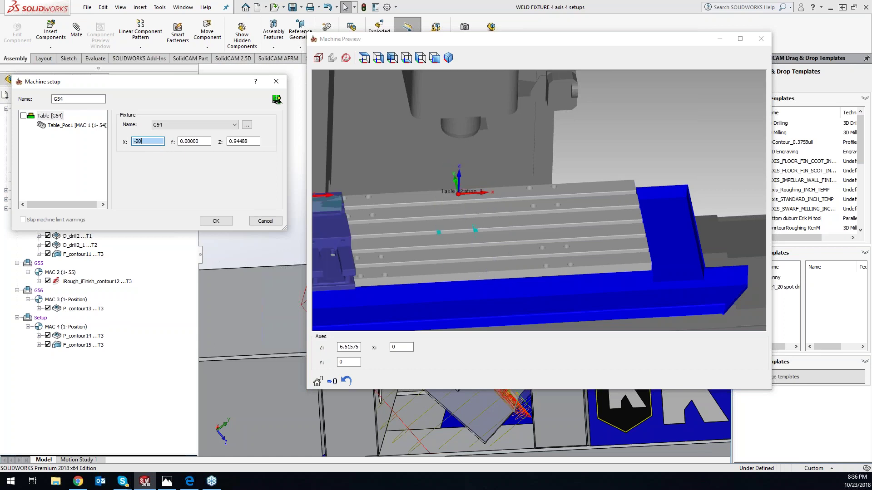
left_click_drag(363, 190, 345, 222)
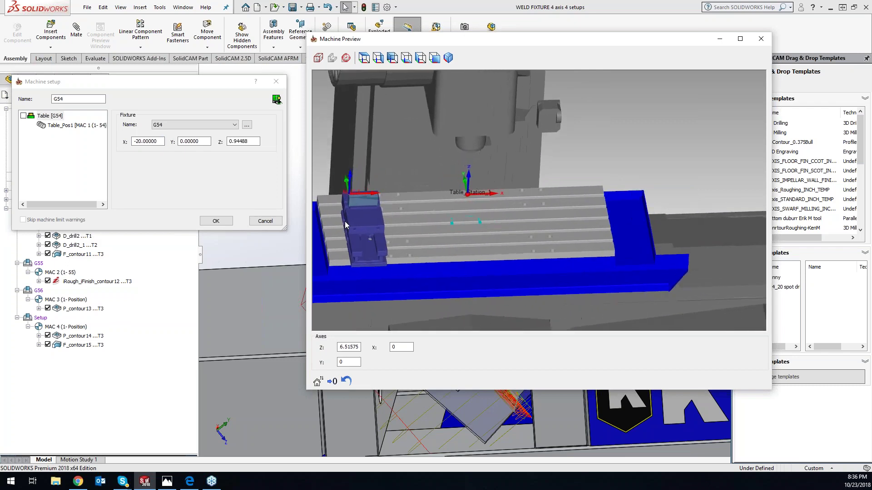
left_click(216, 221)
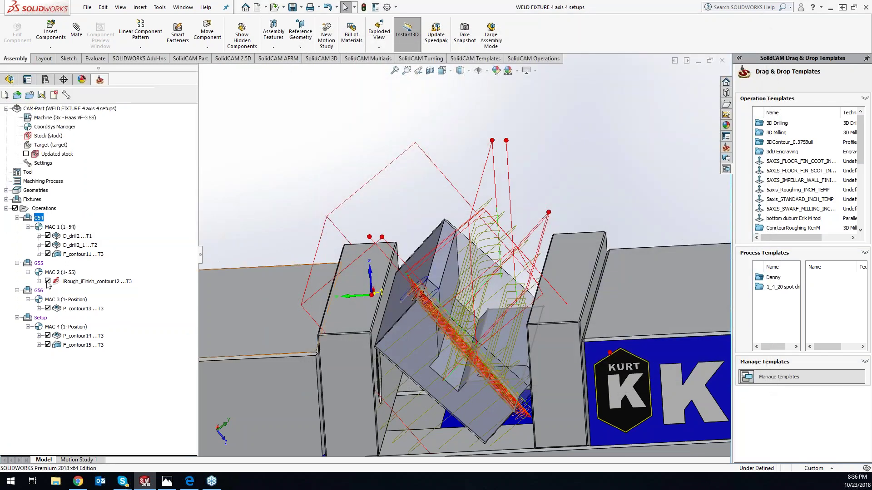
- Open the G55 machine setup, inspect the vise in the machine preview, and accept it with MAC 2 (1- 55) as home
right_click(40, 267)
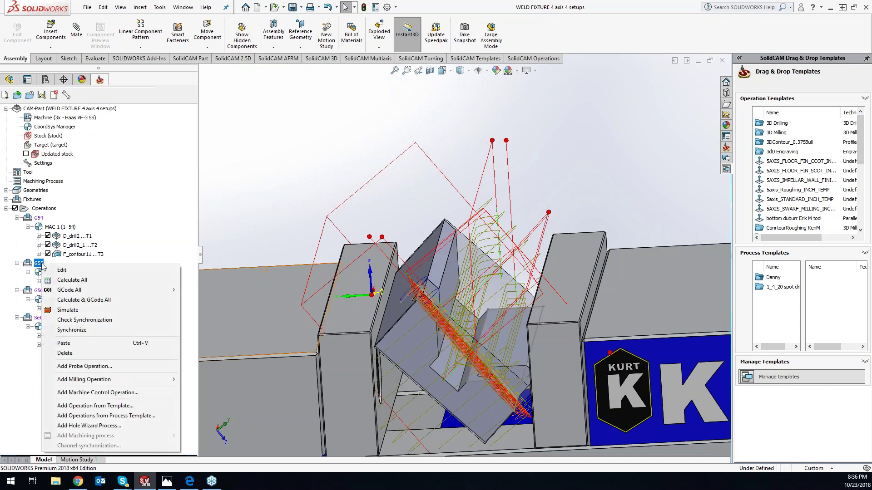
left_click(55, 269)
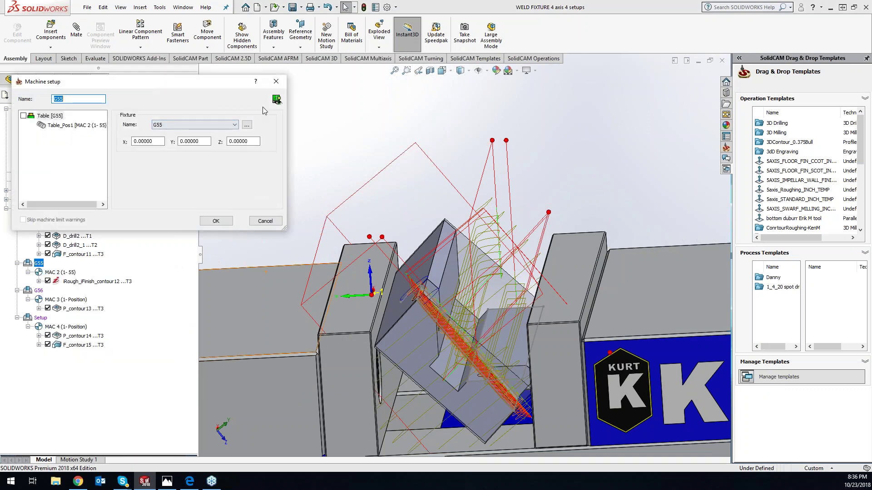
left_click(276, 100)
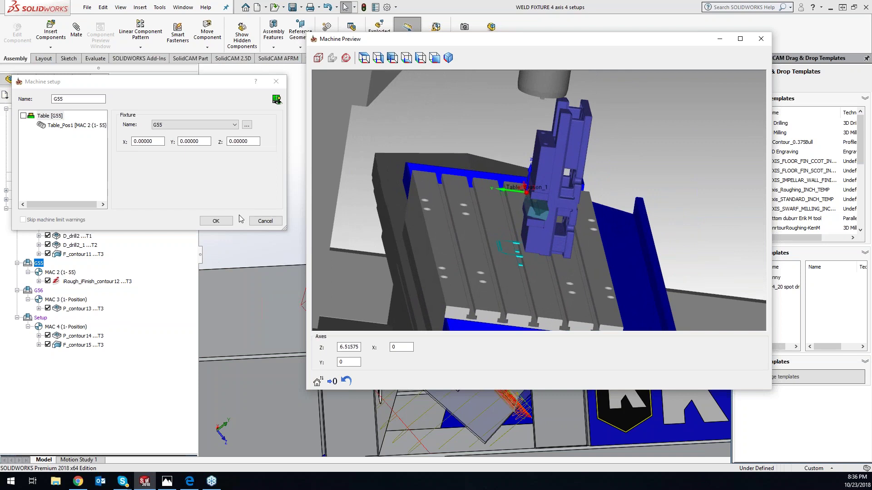
left_click(69, 129)
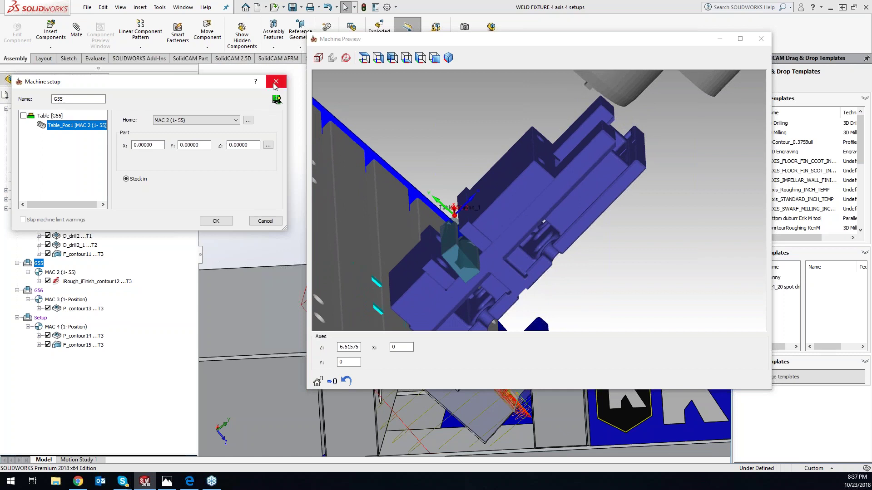
left_click(216, 121)
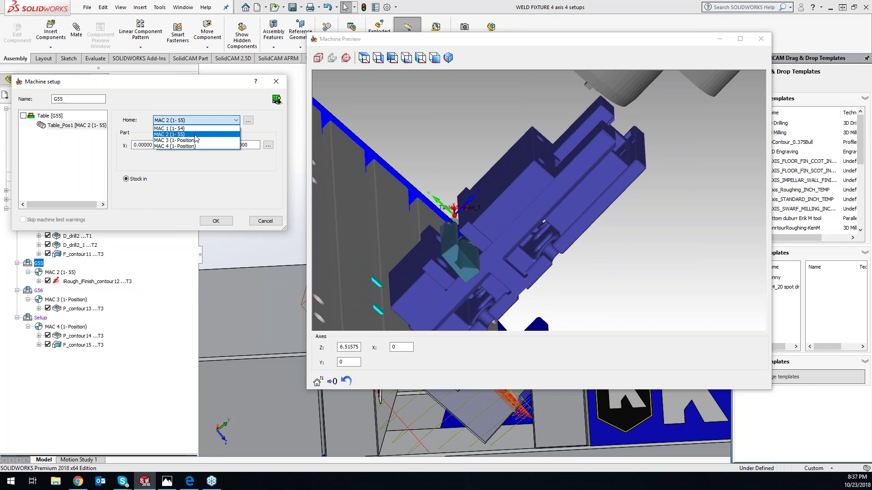
left_click(195, 135)
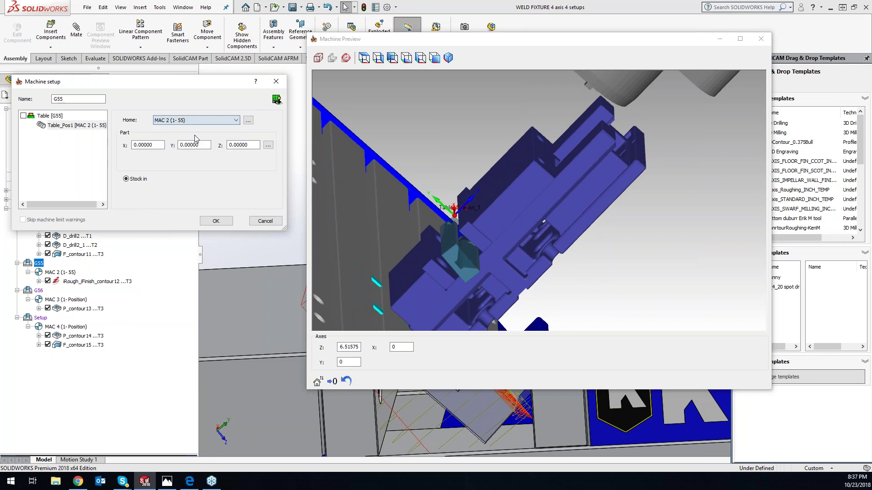
left_click(212, 223)
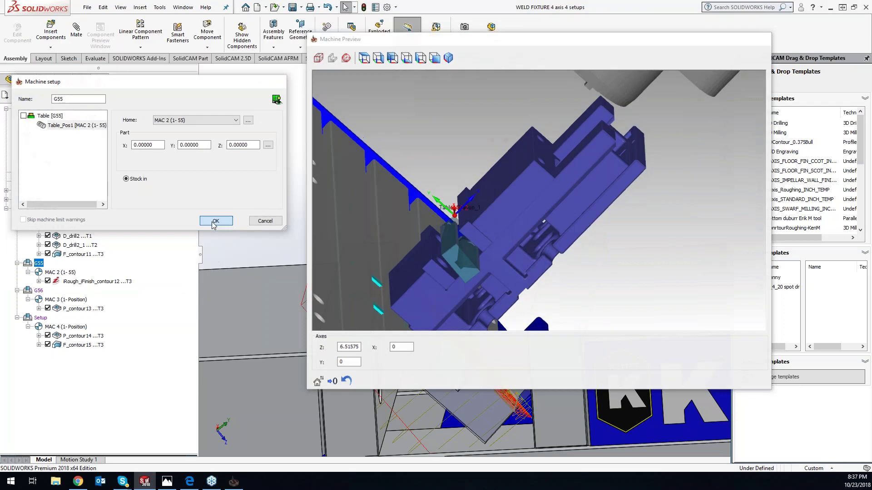
- Redefine the G55 fixture geometry by clearing its selected solids and picking the horizontal vise's two jaws and two bodies
right_click(39, 268)
left_click(54, 272)
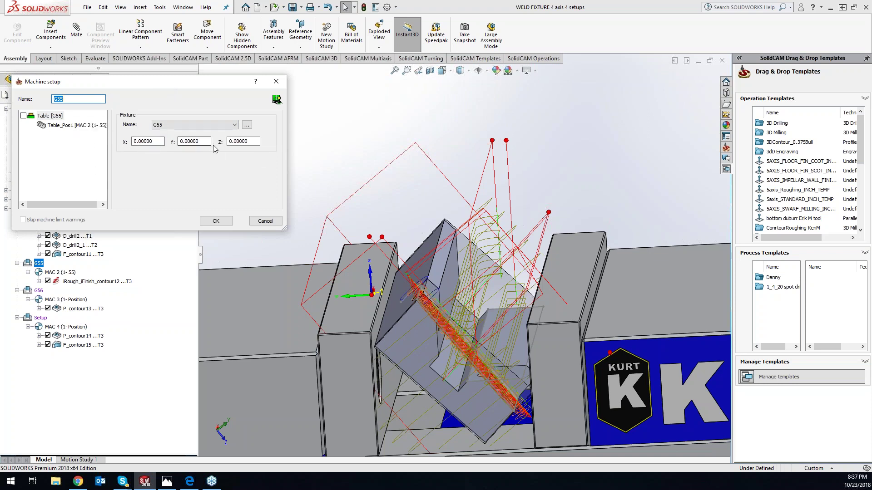
left_click(246, 125)
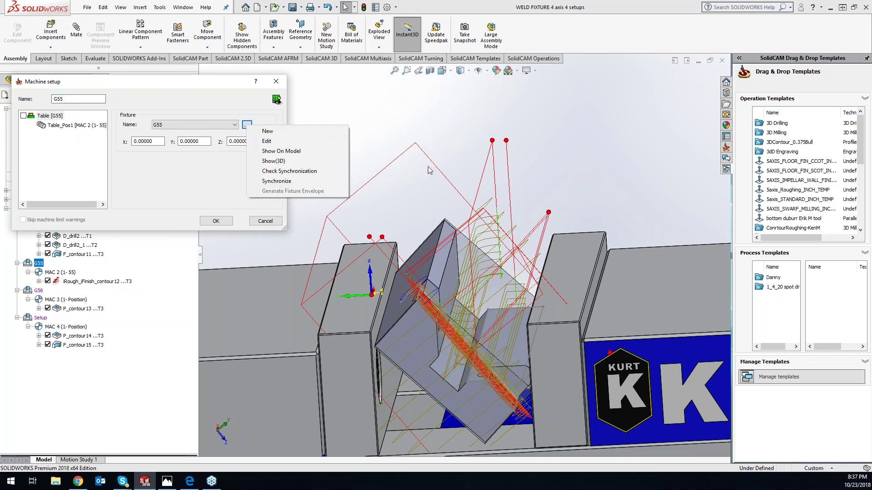
left_click(286, 141)
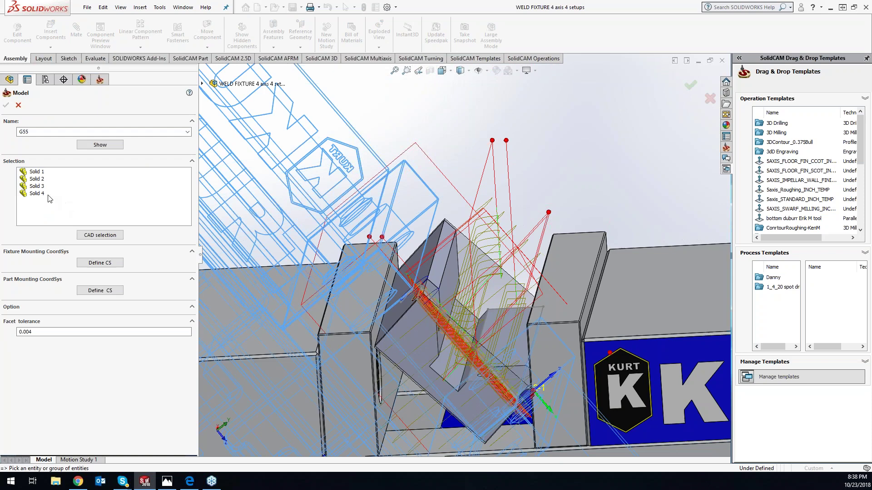
right_click(45, 201)
left_click(53, 210)
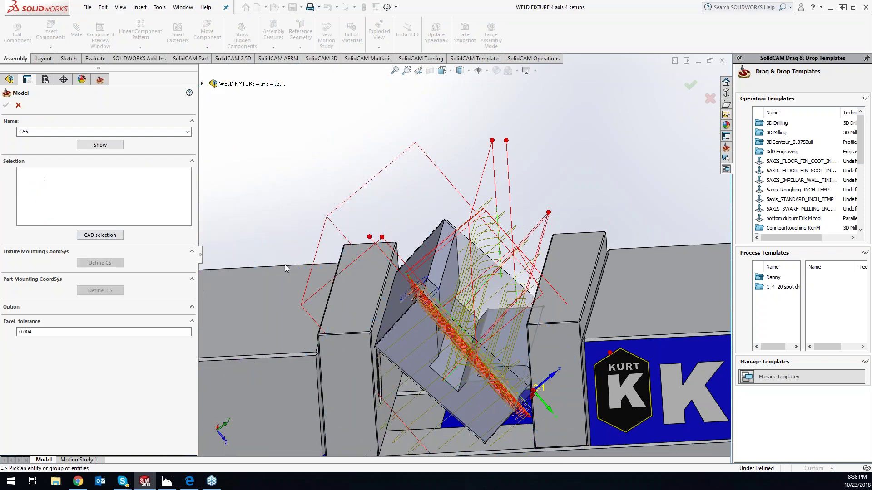
left_click(338, 292)
left_click(270, 326)
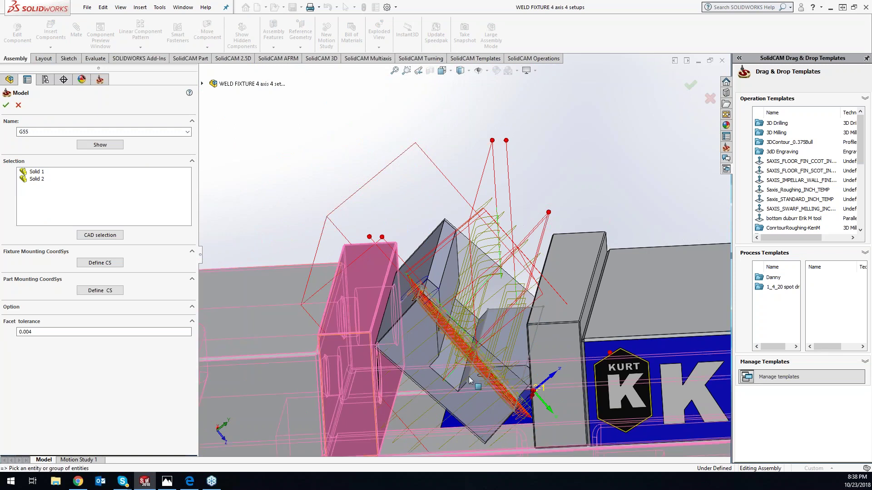
left_click(581, 278)
left_click(678, 296)
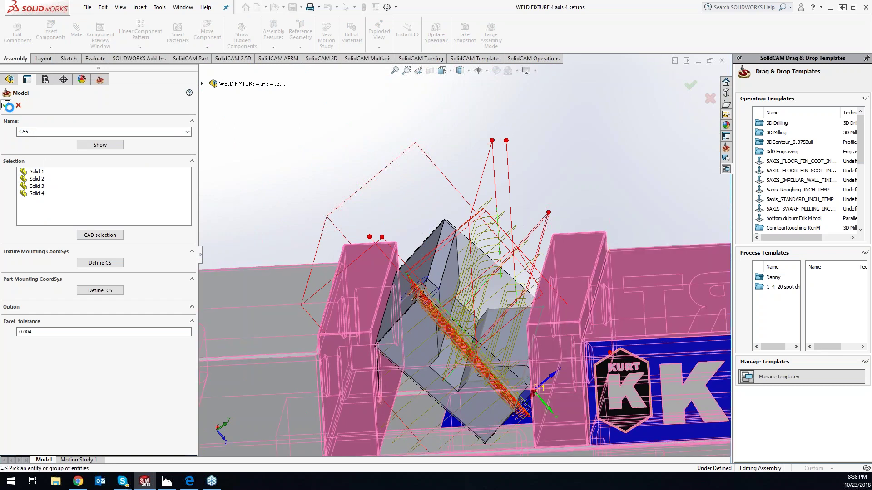
left_click(8, 106)
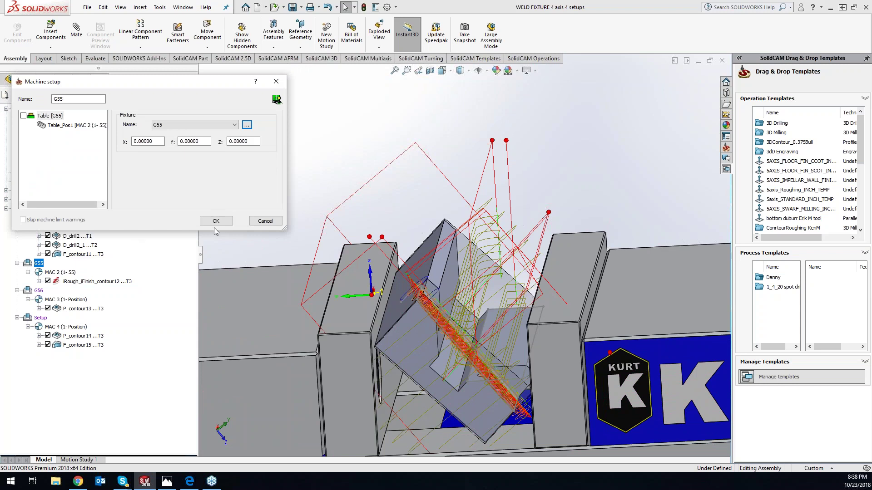
- Check the G55 setup in the machine preview and review the coordinate system data of its home, MAC 2 (1- 55)
left_click(277, 100)
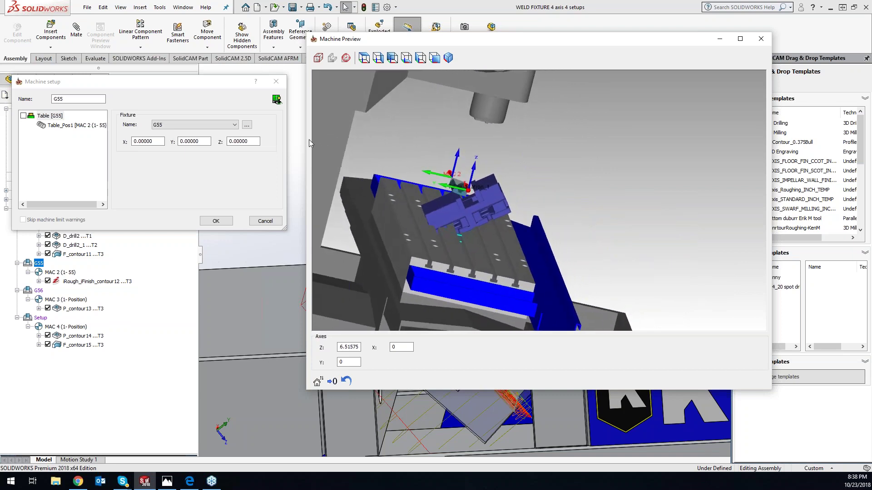
left_click(67, 127)
left_click(192, 121)
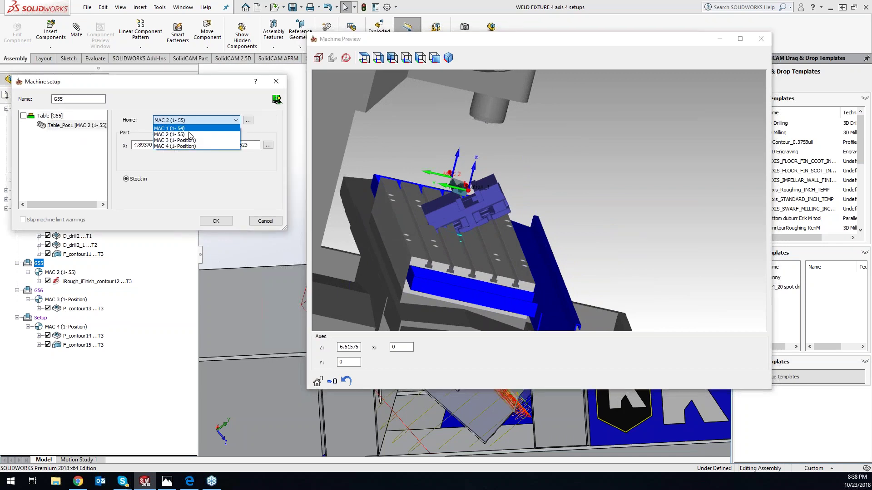
left_click(186, 135)
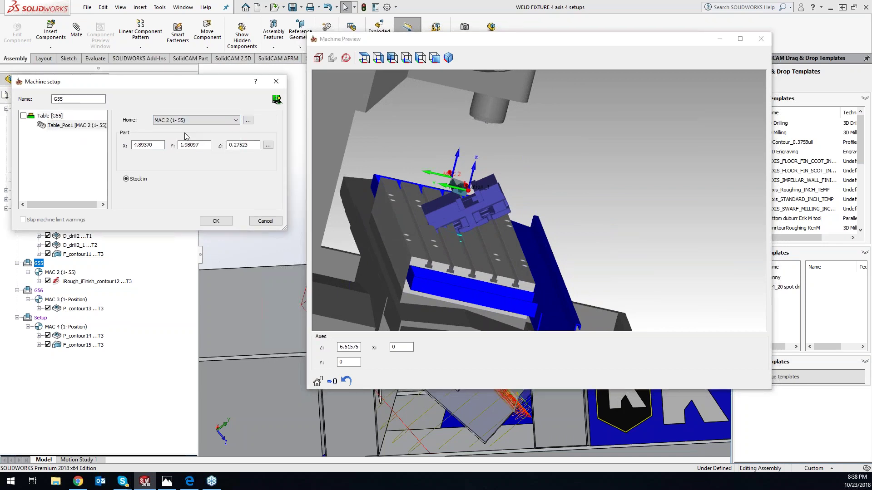
left_click(278, 101)
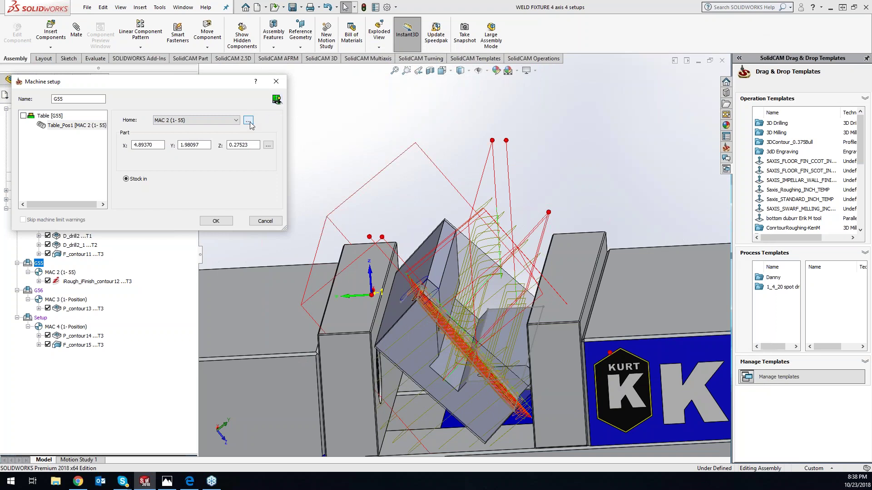
left_click(248, 121)
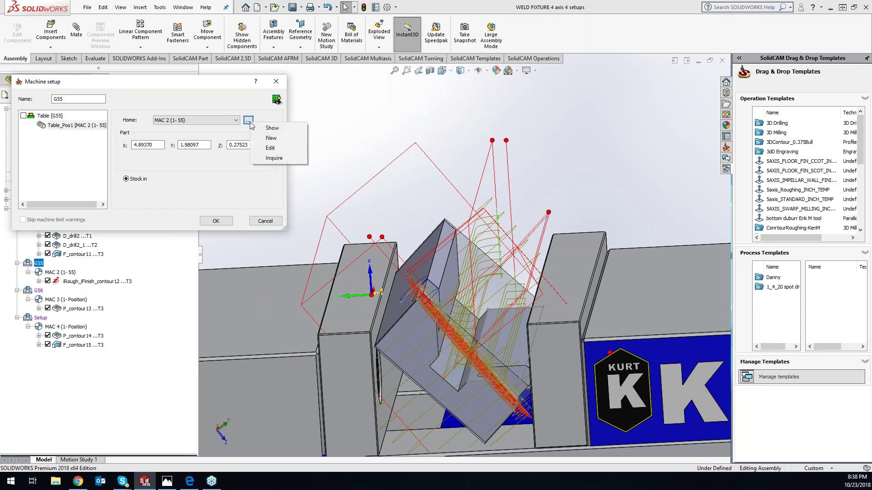
left_click(265, 150)
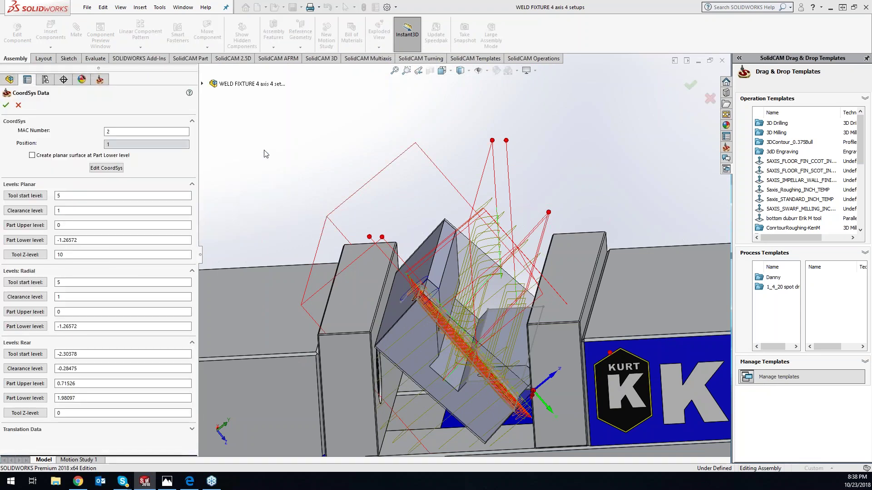
left_click(6, 105)
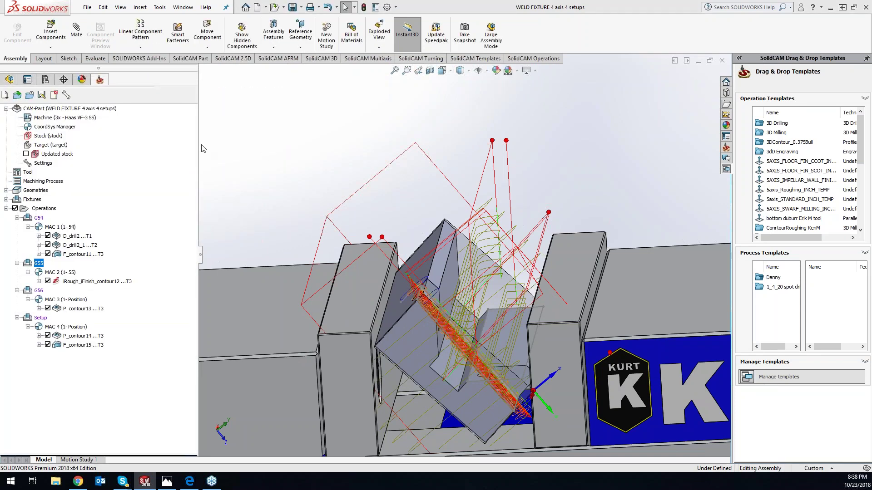
- Review which vise solids the G55 fixture geometry uses, and close the machine setup
left_click(51, 117)
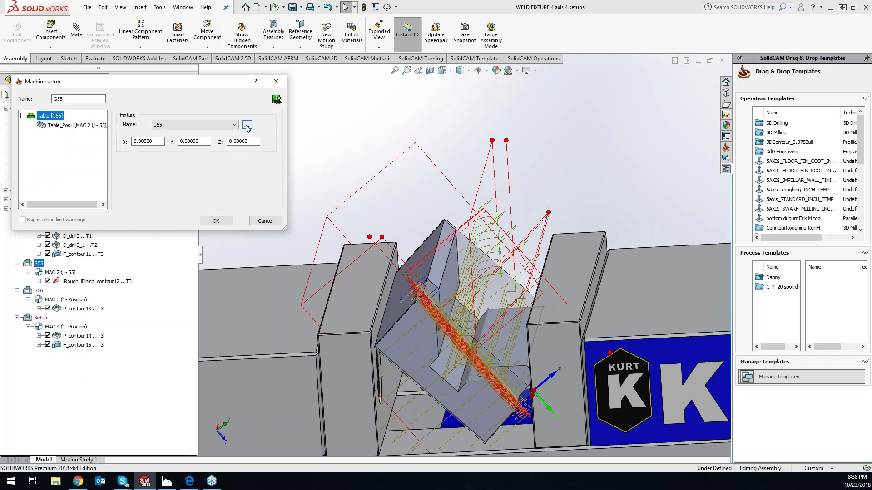
left_click(247, 127)
left_click(265, 140)
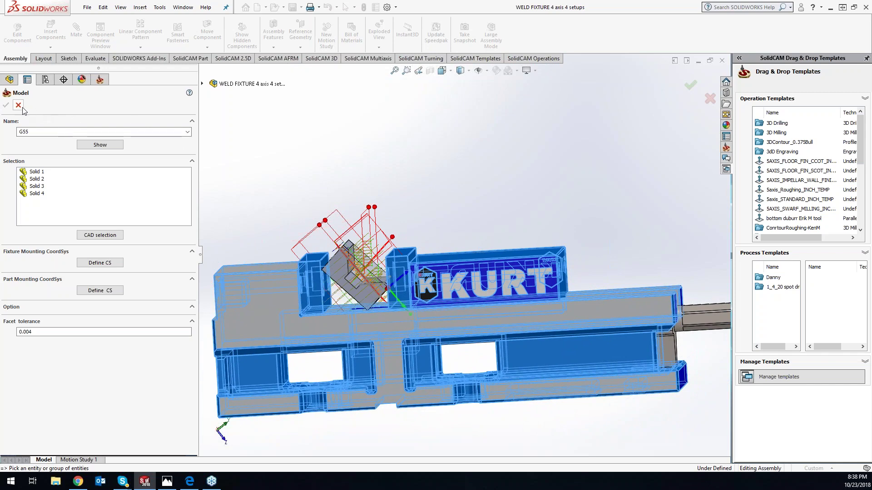
left_click(18, 105)
left_click(282, 84)
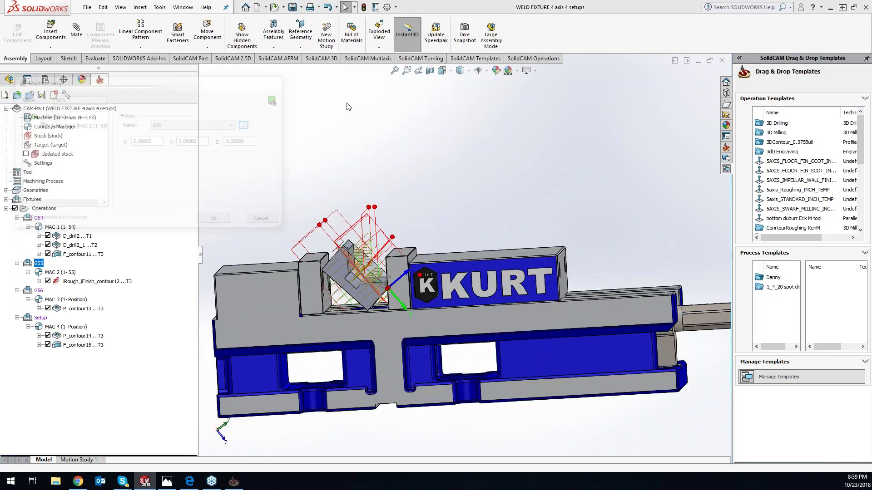
- Activate Display State-2 to show the tilted vise, and return to the CAM operations
left_click(45, 80)
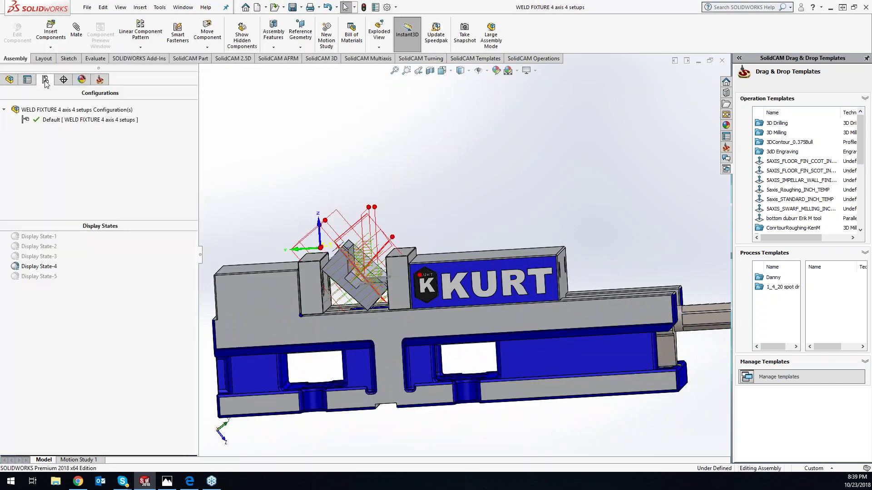
double_click(43, 247)
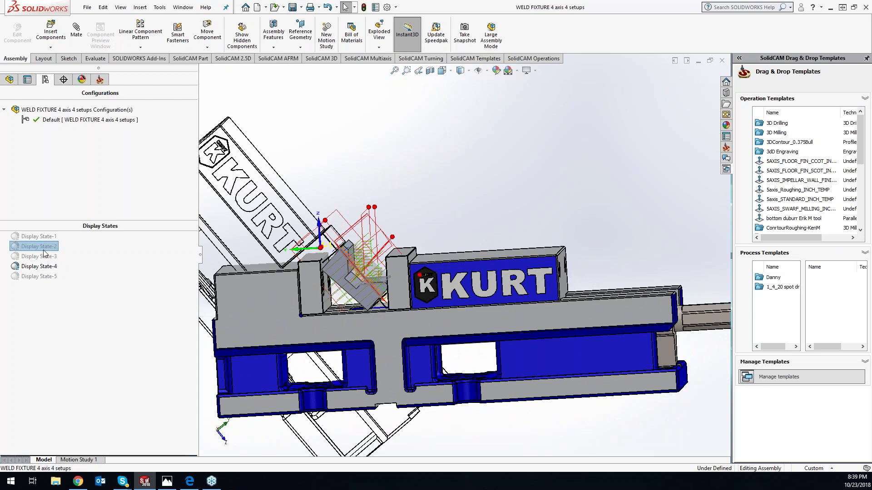
left_click(100, 79)
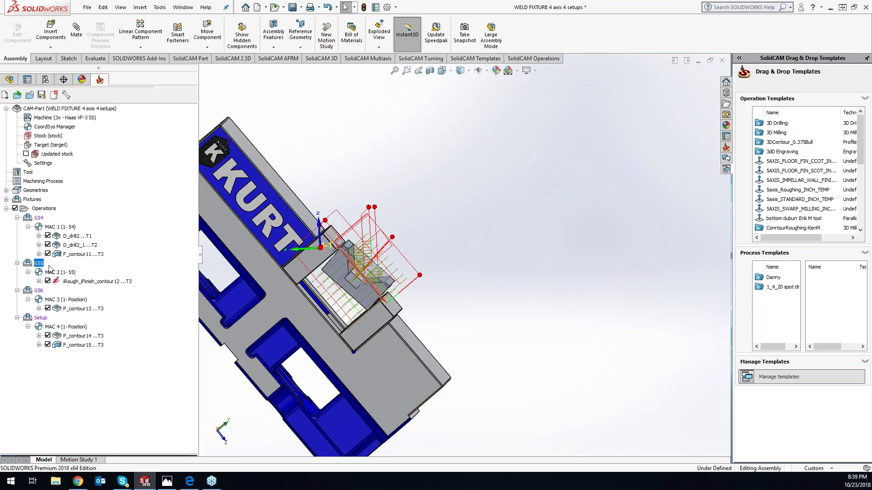
- Define a new fixture for the G55 machine setup from the tilted vise's two jaws and two bodies
right_click(42, 263)
left_click(56, 267)
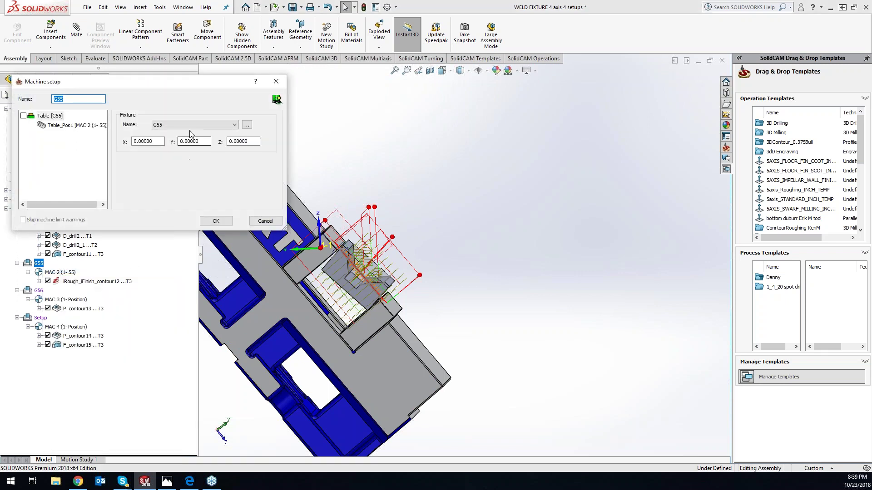
left_click(246, 129)
left_click(260, 130)
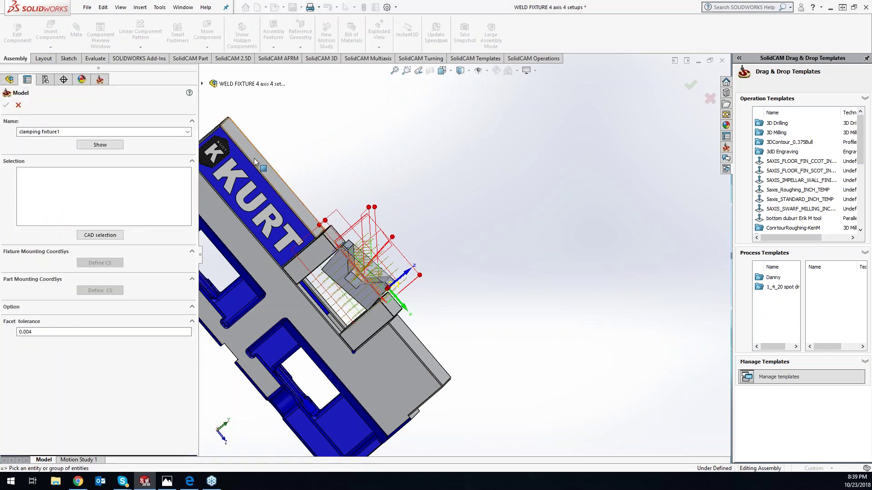
left_click(312, 254)
left_click(364, 326)
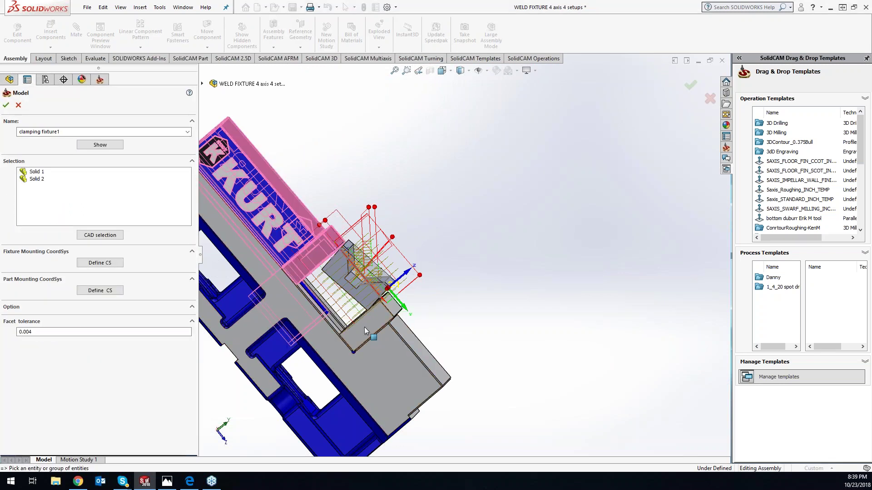
left_click(401, 367)
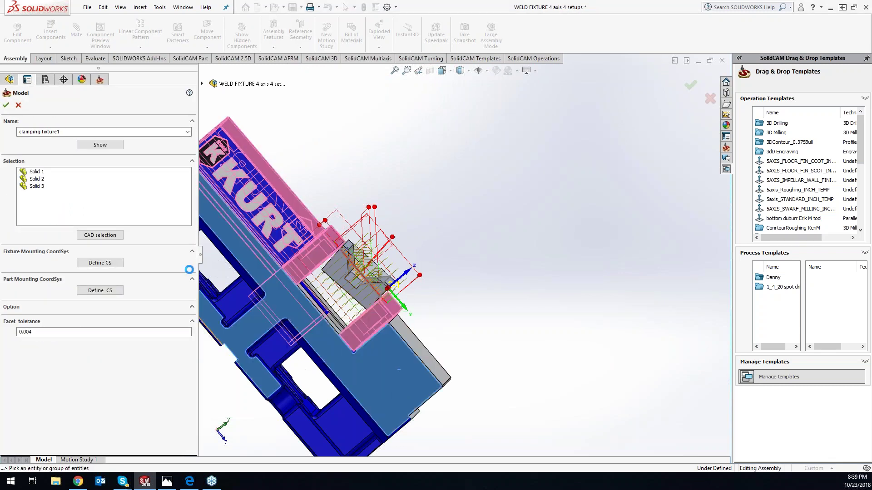
left_click(6, 105)
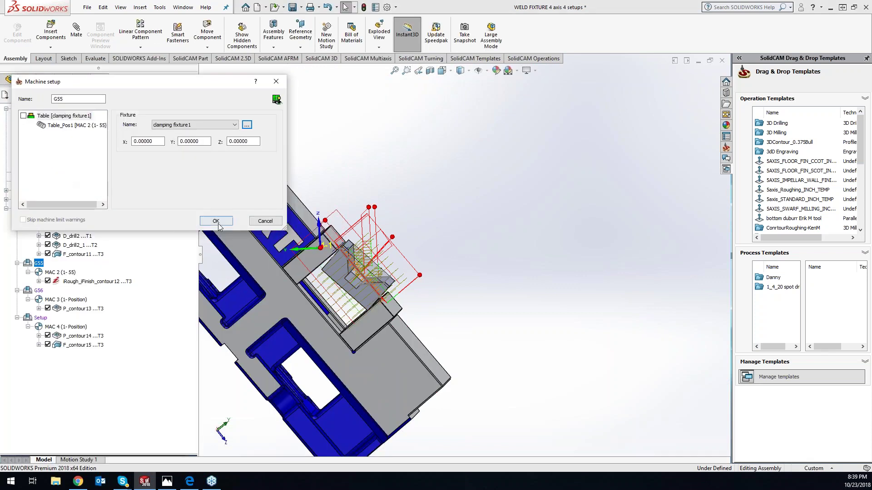
- Set the new G55 fixture's Z offset to -0.55118 to lower the vise onto the table in the machine preview
left_click(276, 99)
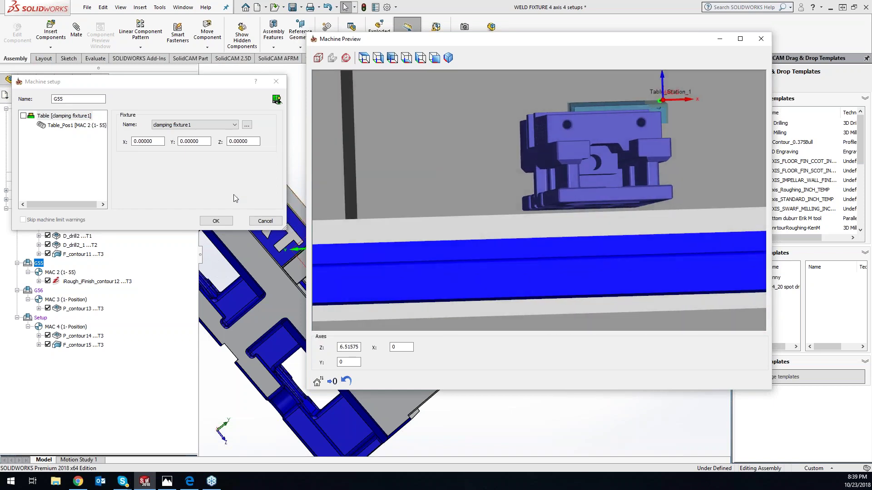
left_click(251, 142)
type("-8mm")
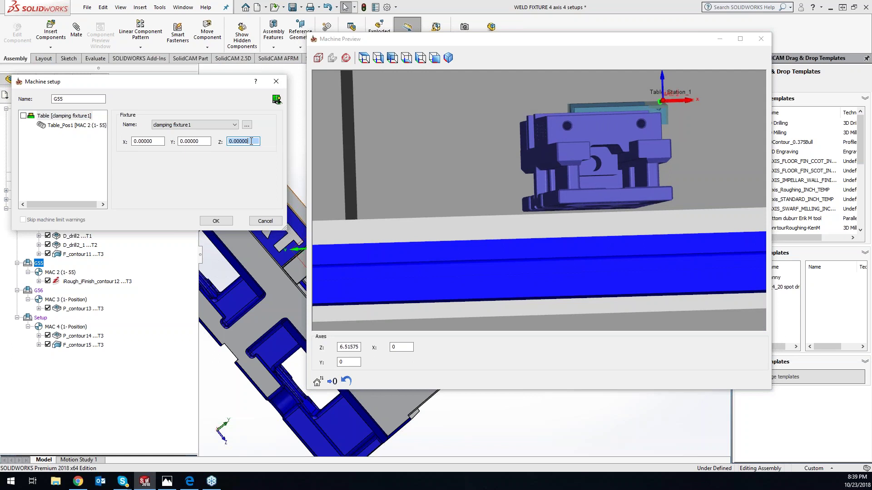
key("Return")
type("-15mm")
key("Return")
- Try an X offset of -10 for the G55 fixture and inspect the vise's place on the table in the machine preview
left_click(153, 141)
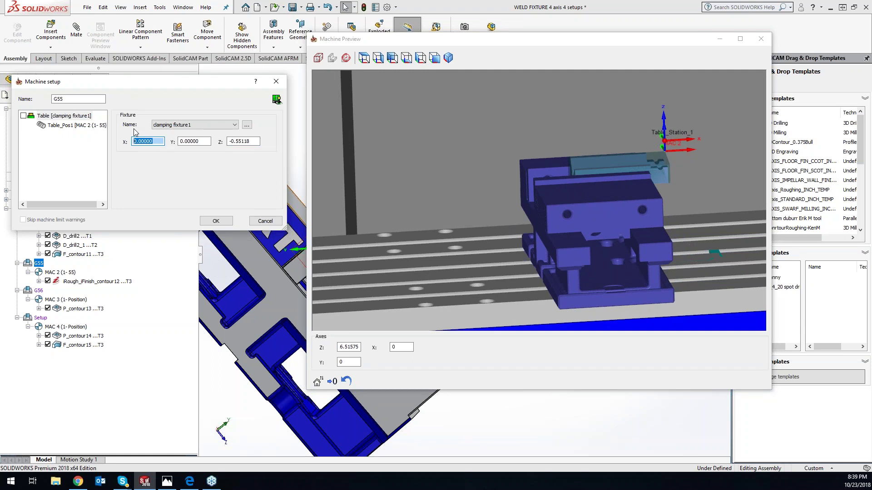
type("-10")
key("Return")
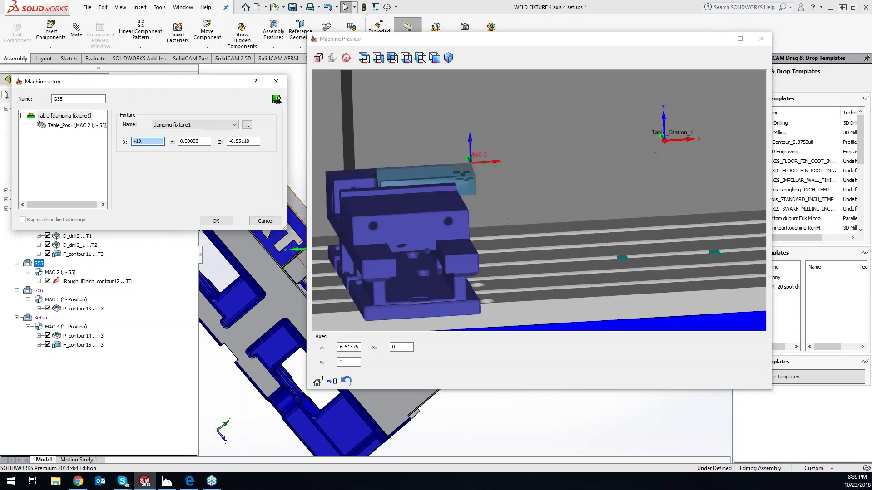
left_click(587, 174)
scroll(572, 190, "down", 5)
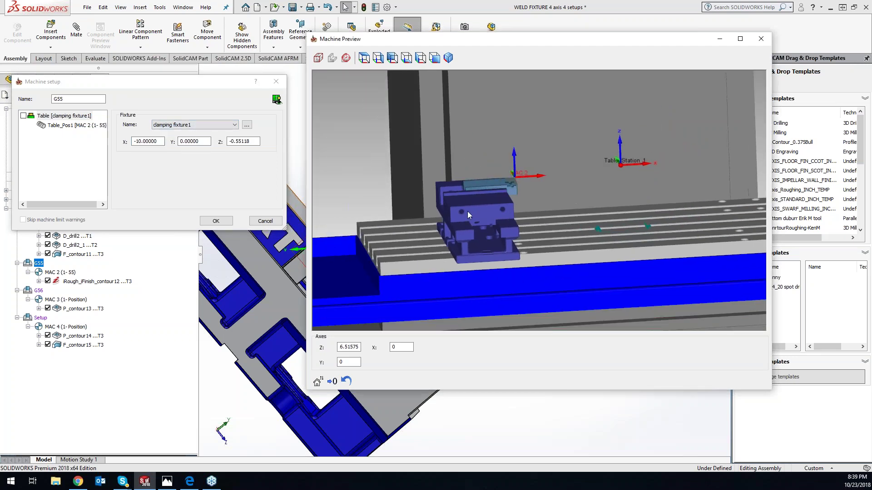
- Set the G55 fixture's X offset to -5, check the vise in the machine preview, and accept the machine setup
left_click(117, 139)
type("-5")
key("Return")
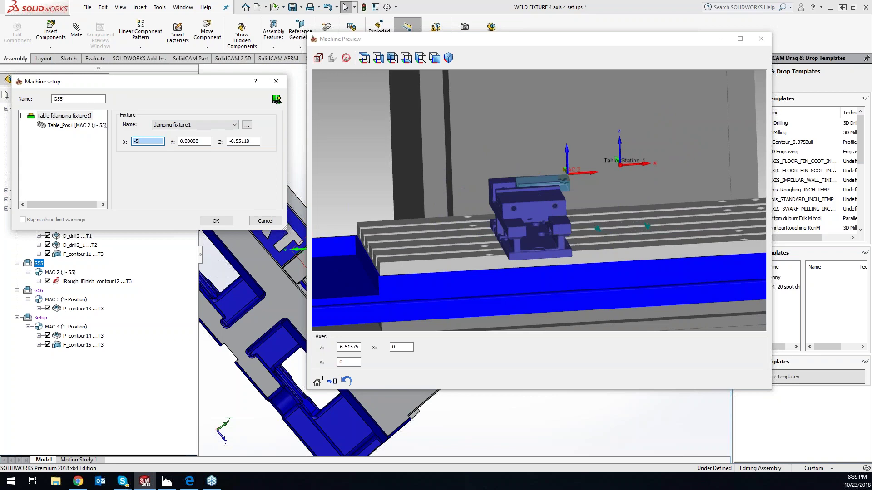
left_click_drag(699, 200, 617, 204)
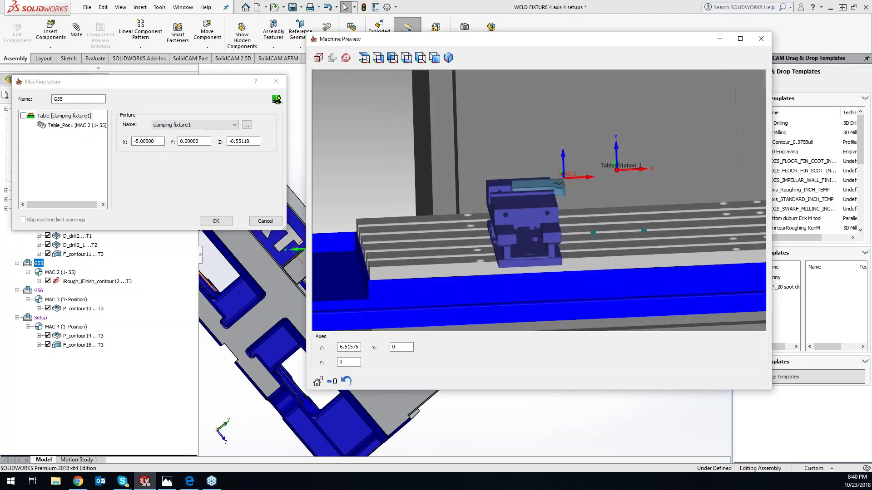
left_click(214, 221)
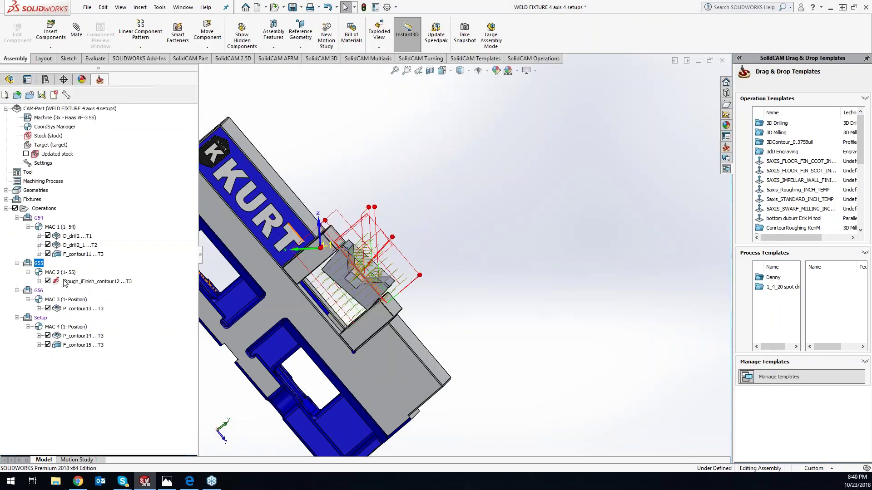
- Check the G56 machine setup's current fixture in the machine preview, and close the setup without changes
right_click(38, 294)
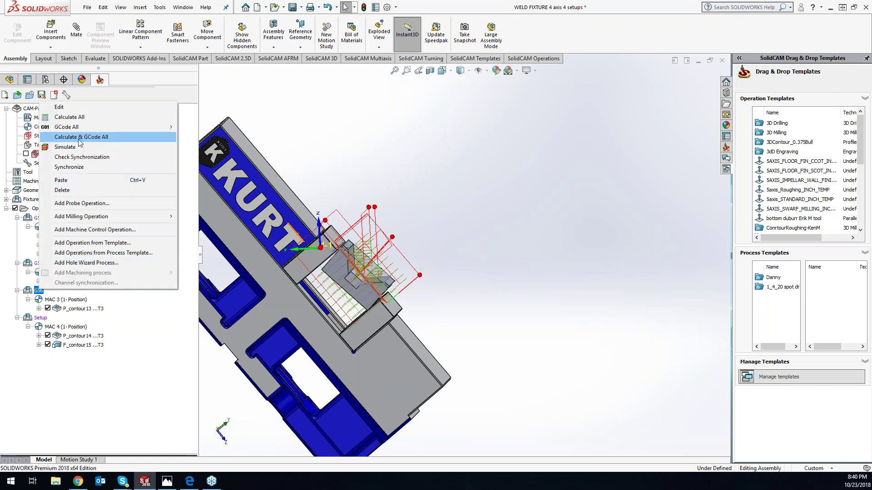
left_click(93, 110)
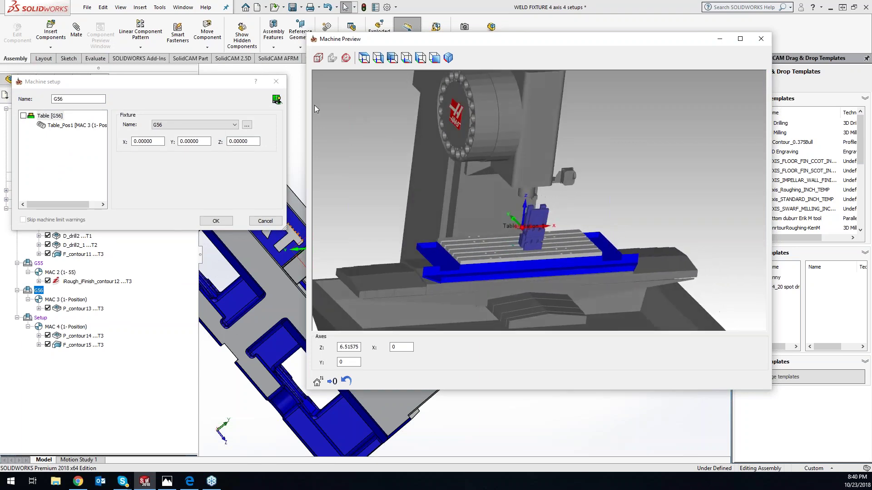
left_click(277, 82)
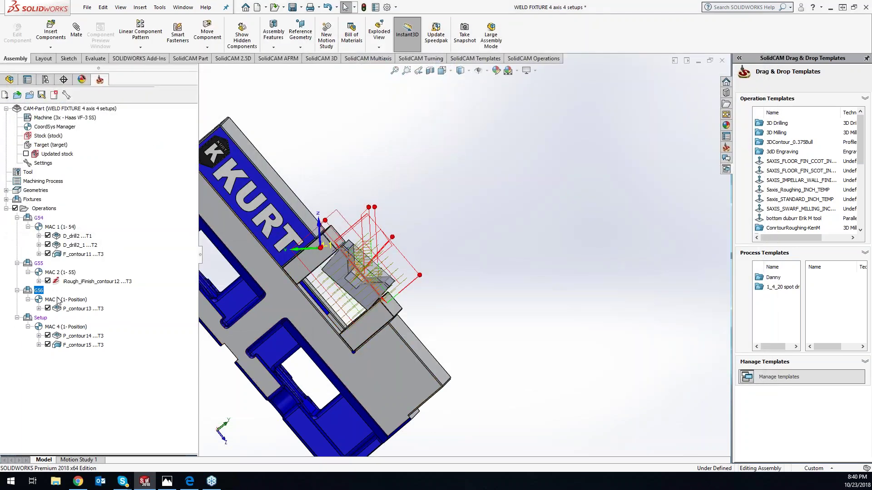
- Activate Display State-3 to show the vise for the G56 setup, and return to the CAM operations
left_click(45, 80)
double_click(39, 256)
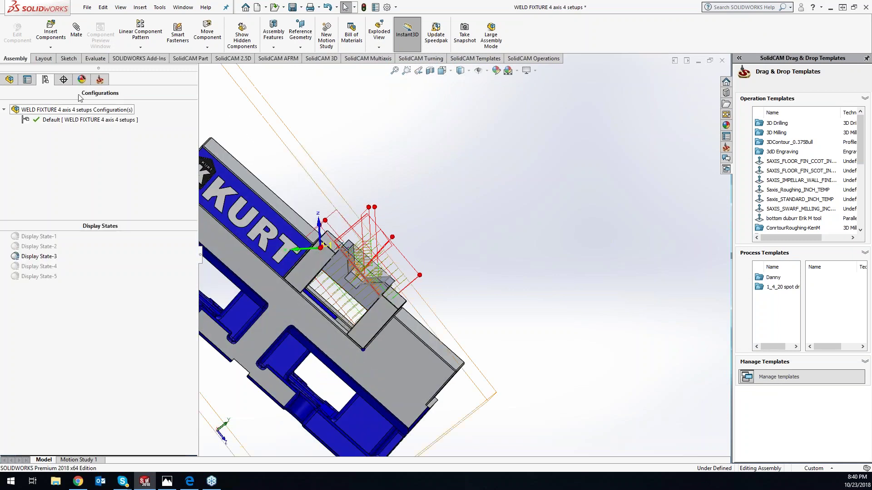
left_click(99, 81)
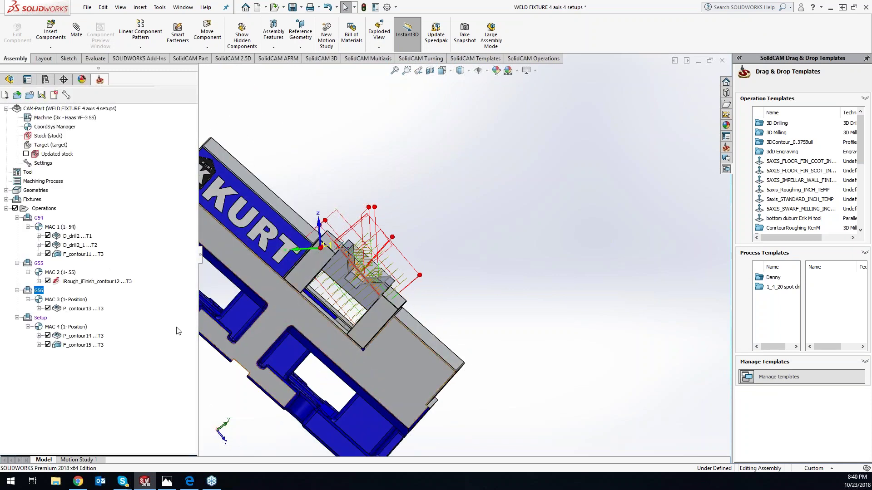
- Define a new fixture for the G56 machine setup from the displayed vise's two jaws and two bodies
right_click(39, 291)
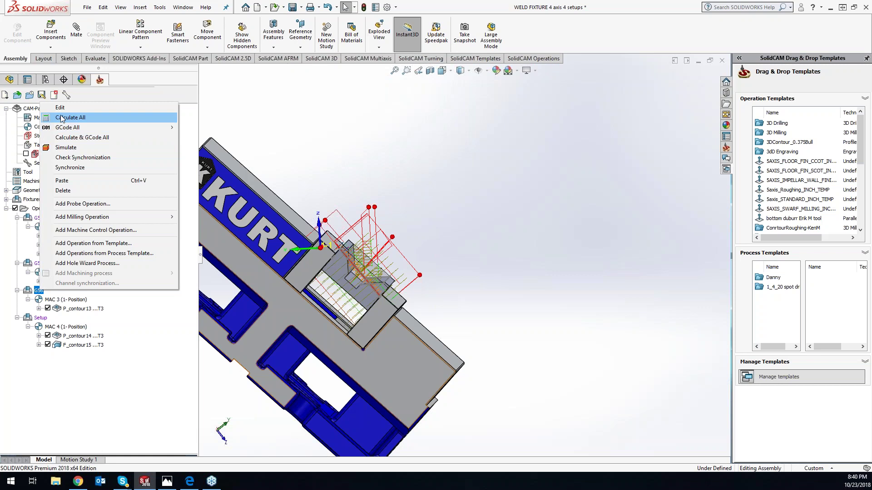
left_click(59, 107)
left_click(247, 125)
left_click(267, 130)
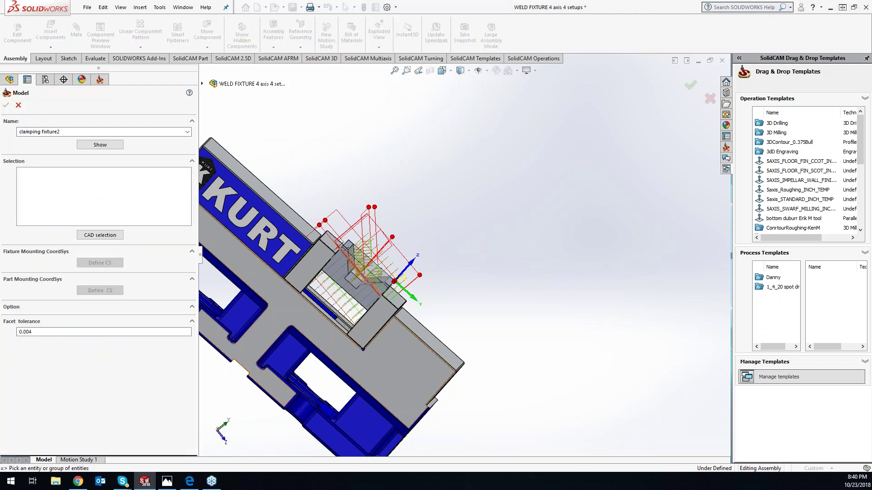
left_click(390, 350)
left_click(375, 320)
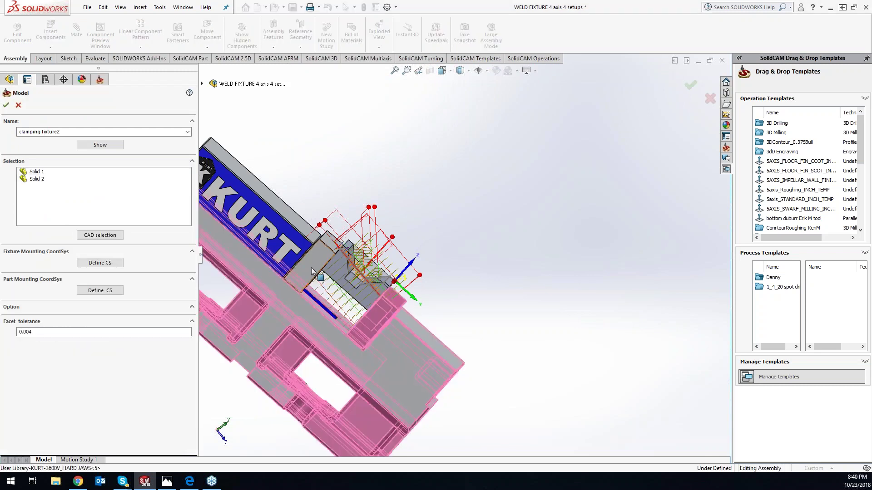
left_click(282, 241)
left_click(283, 242)
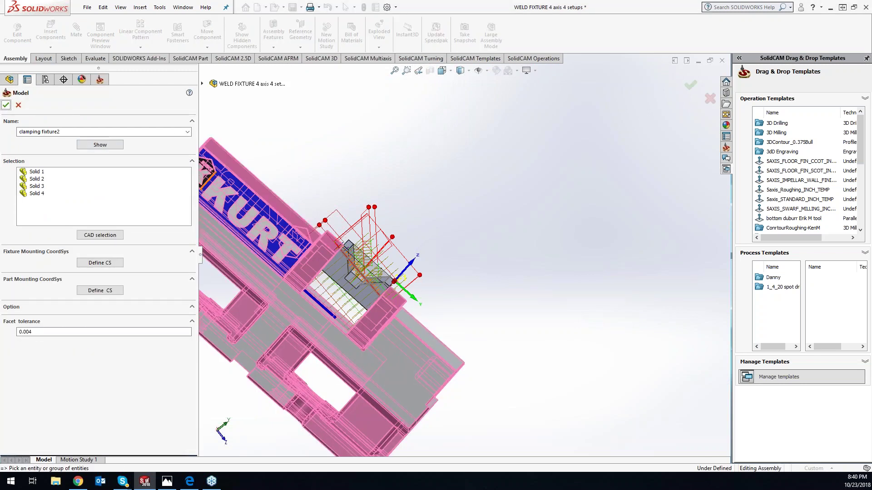
left_click(5, 105)
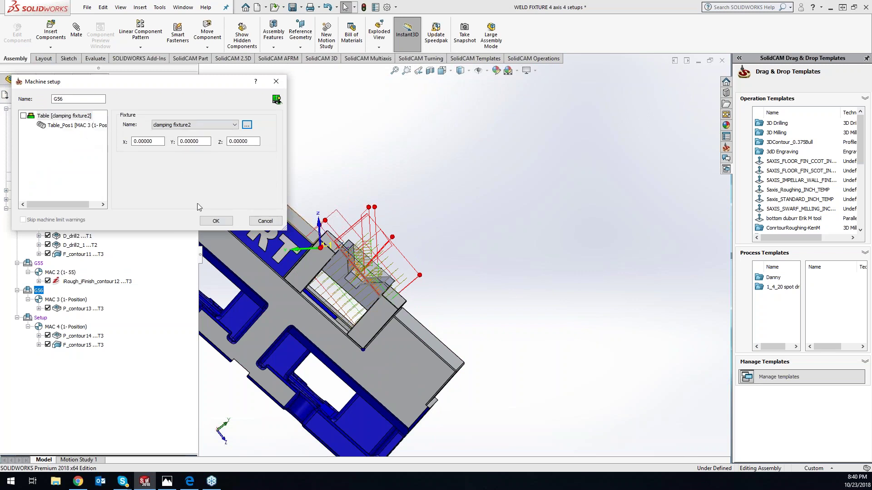
- Set the new G56 fixture's Z offset to -0.74803 to lower the vise onto the table in the machine preview
left_click(277, 99)
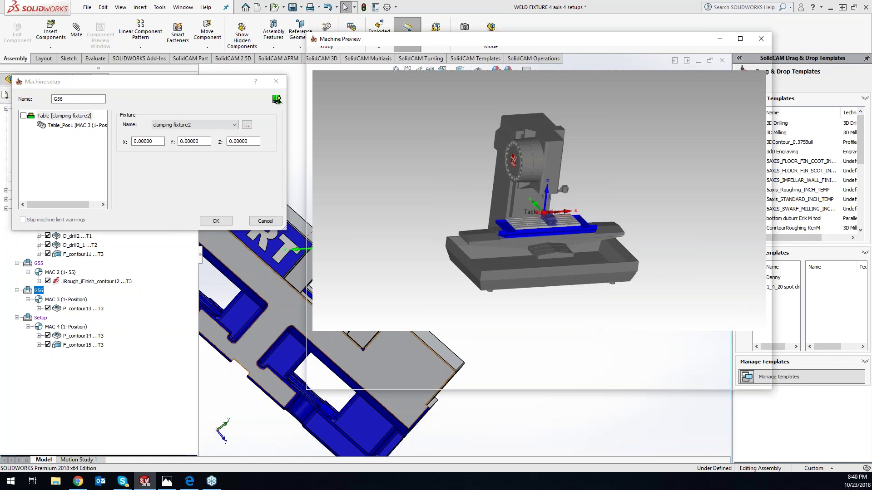
scroll(483, 236, "up", 10)
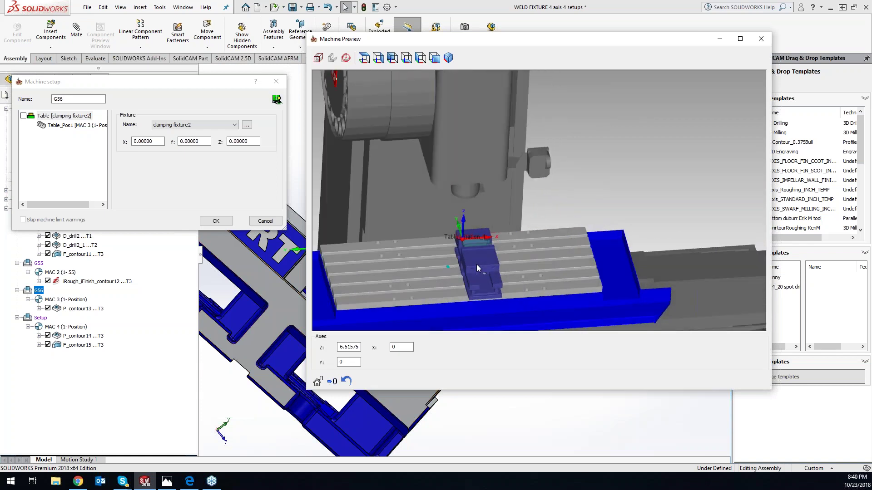
middle_click_drag(386, 263, 381, 223)
scroll(382, 223, "up", 5)
left_click(244, 141)
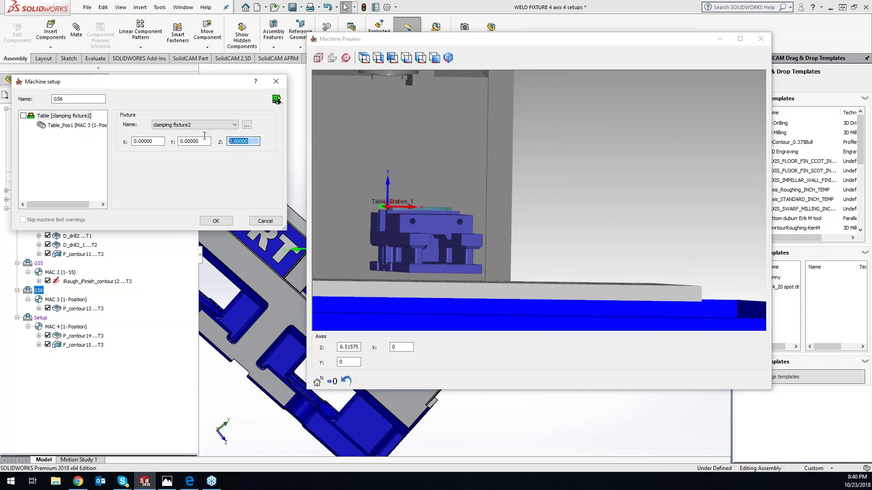
scroll(244, 143, "down", 18)
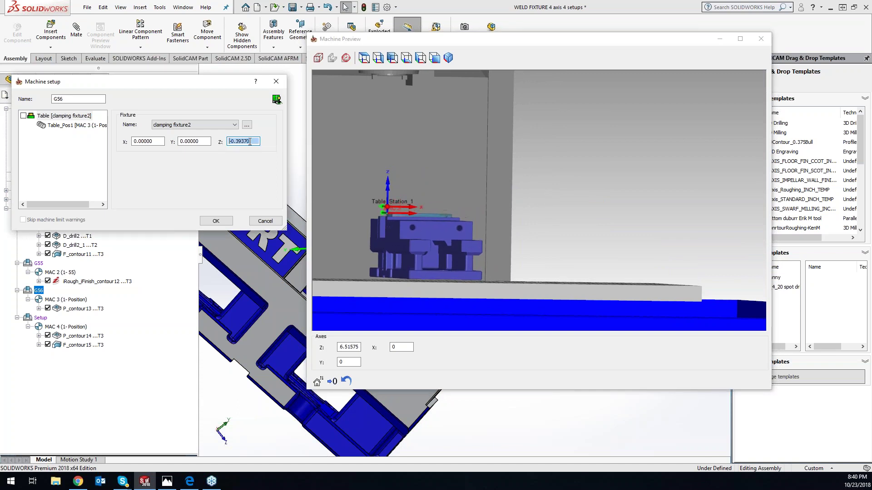
scroll(249, 143, "down", 1)
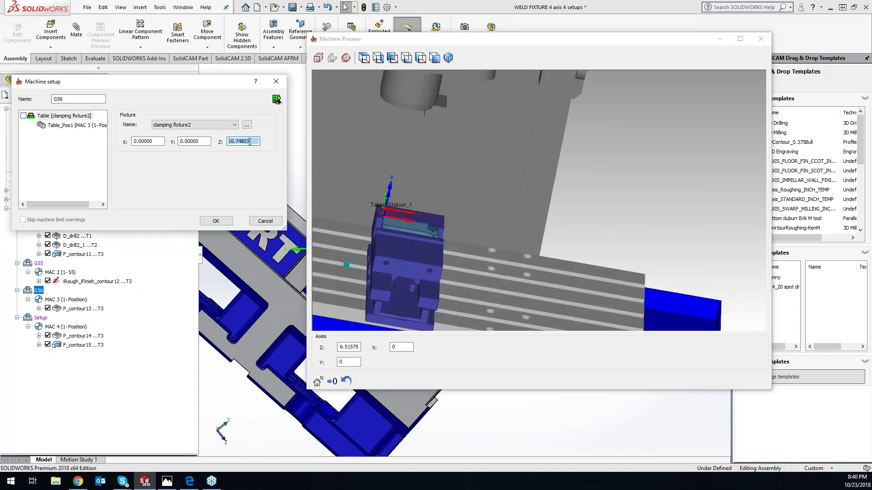
- Set the G56 fixture's X offset to 5 and accept the machine setup
left_click(160, 141)
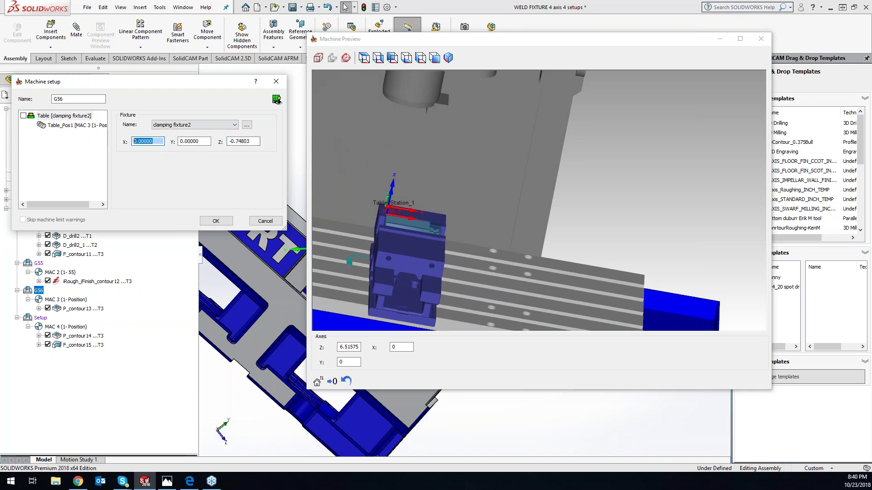
type("5")
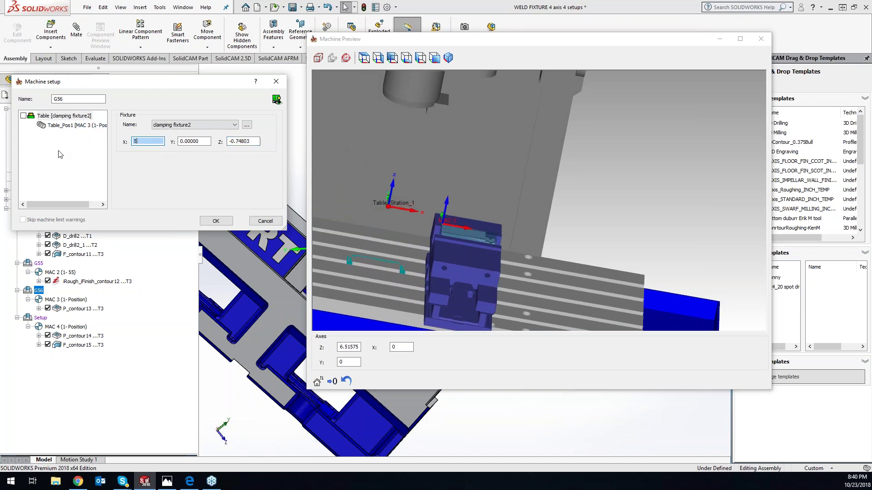
left_click(212, 220)
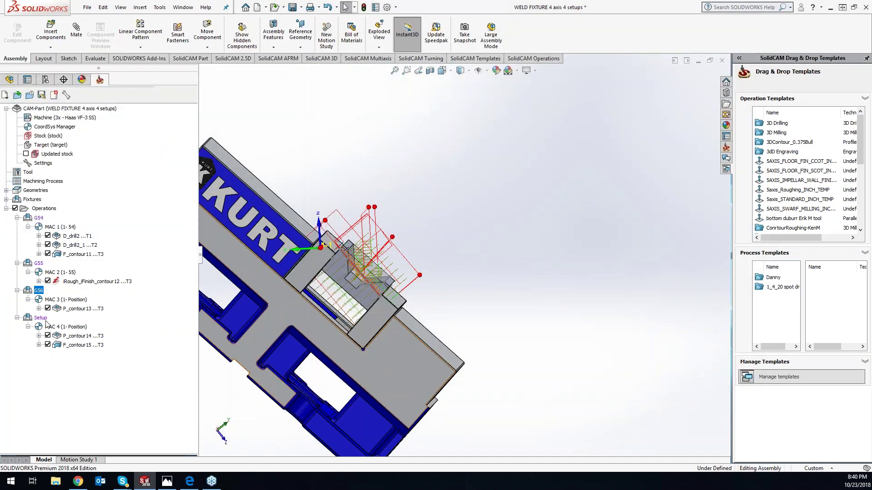
- Check the G57 fixture of the fourth machine setup in the machine preview, and close the setup without changes
right_click(43, 320)
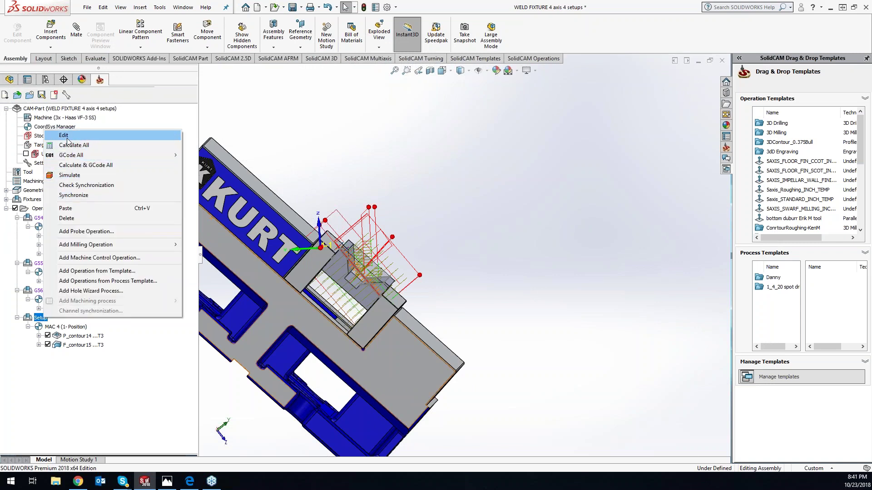
left_click(68, 141)
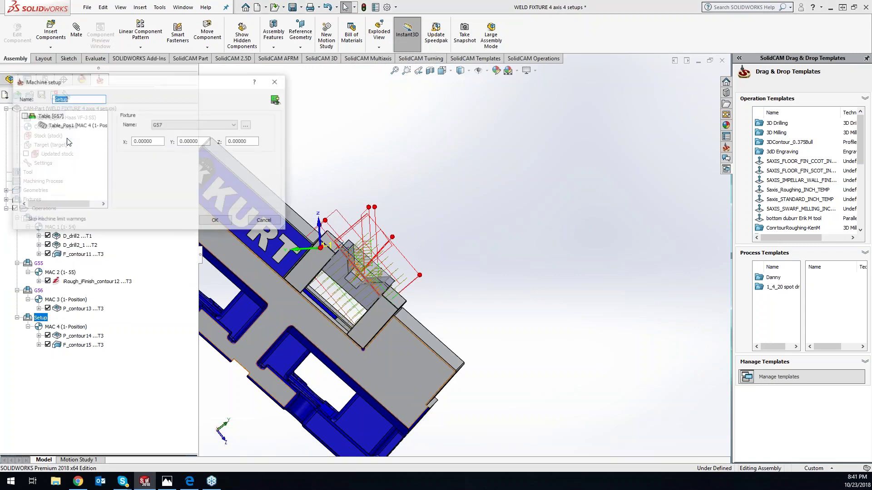
left_click(277, 99)
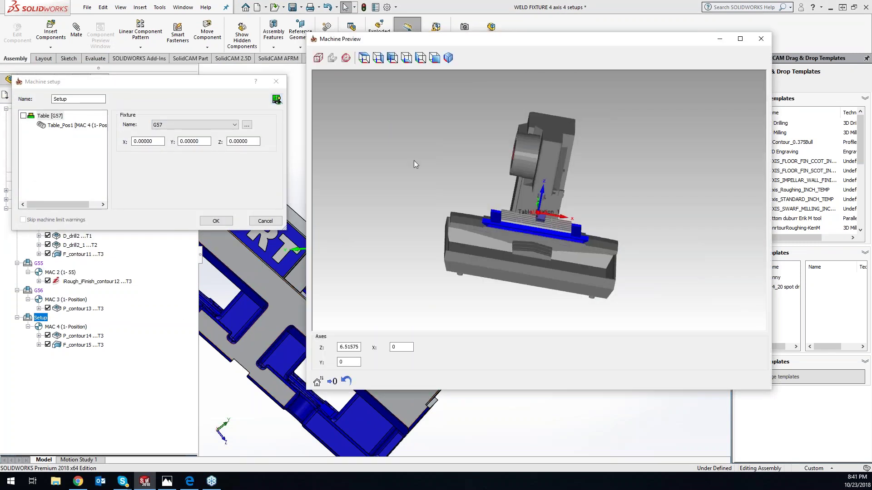
left_click(276, 82)
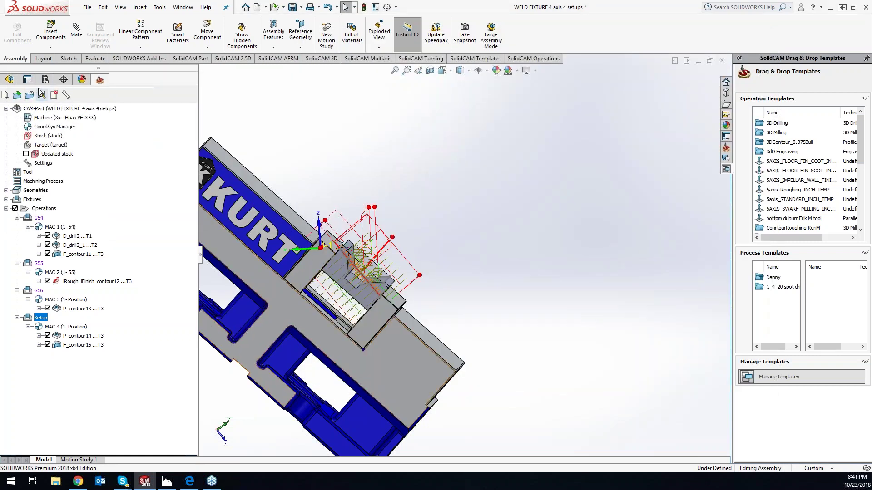
- Activate Display State-4 to show the vise for the fourth setup, and return to the CAM operations
left_click(45, 79)
double_click(40, 267)
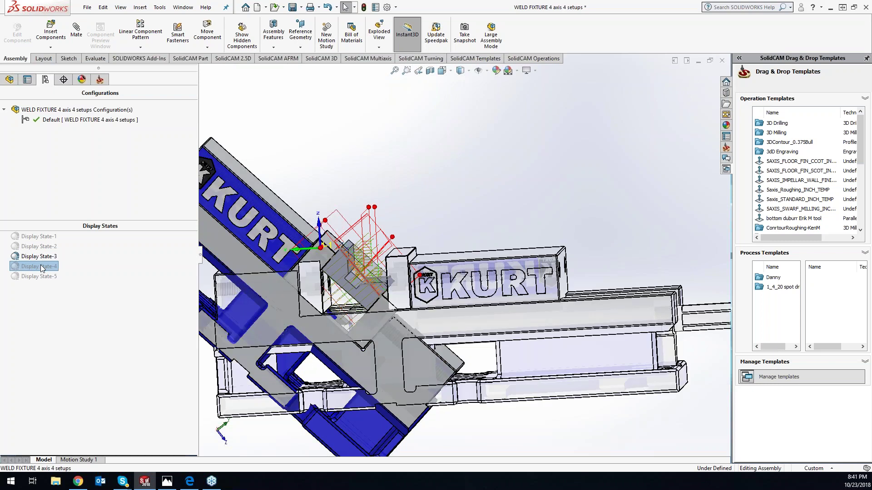
left_click(100, 82)
- Define a new clamping fixture for the fourth machine setup from the vise's base, both jaw plates and movable jaw
right_click(41, 318)
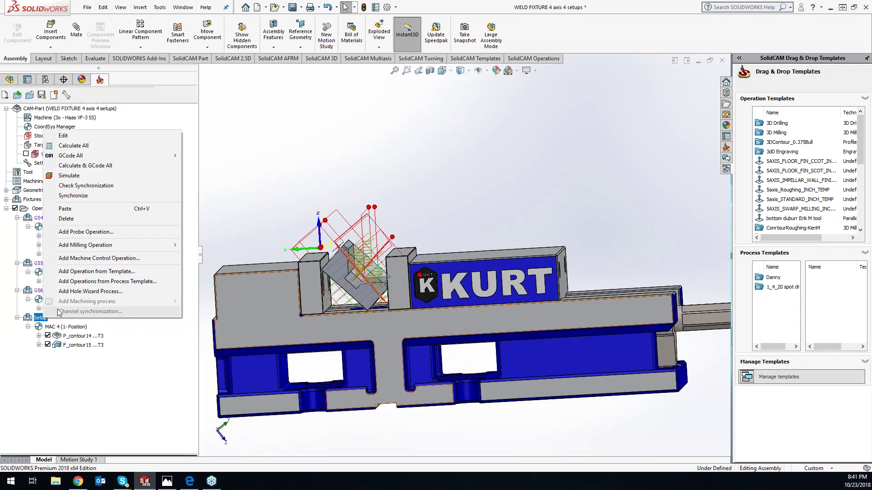
left_click(65, 140)
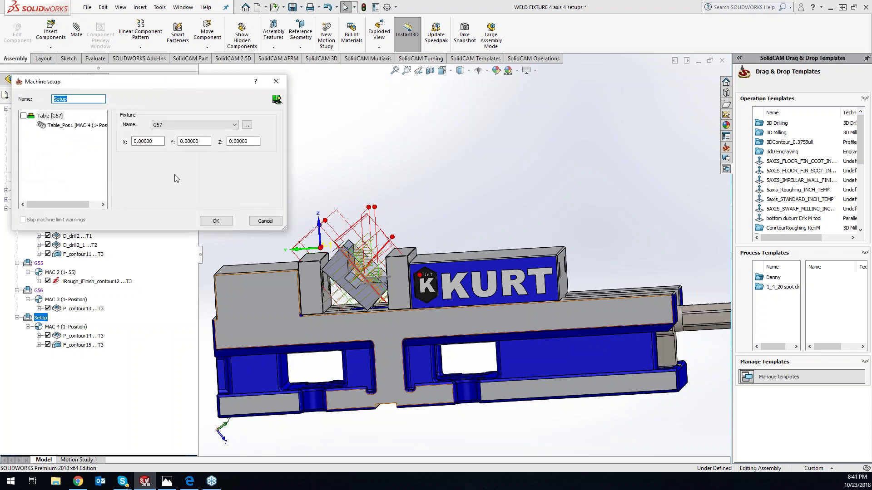
left_click(247, 125)
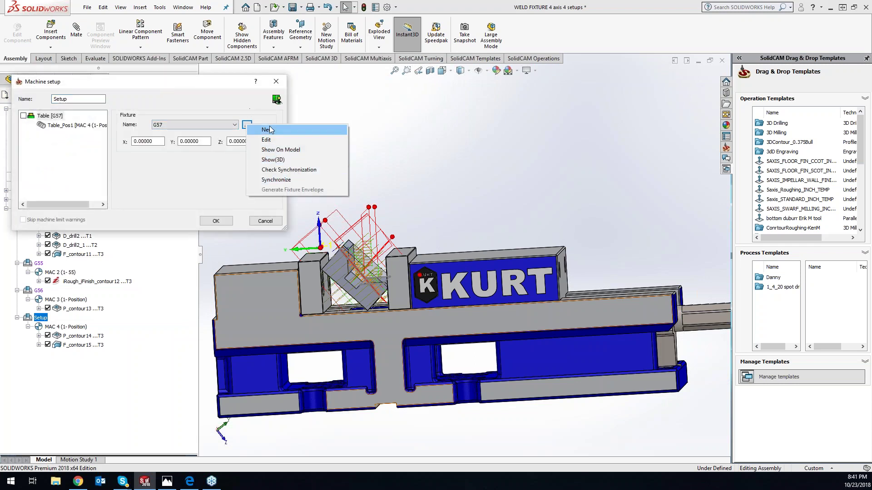
left_click(266, 130)
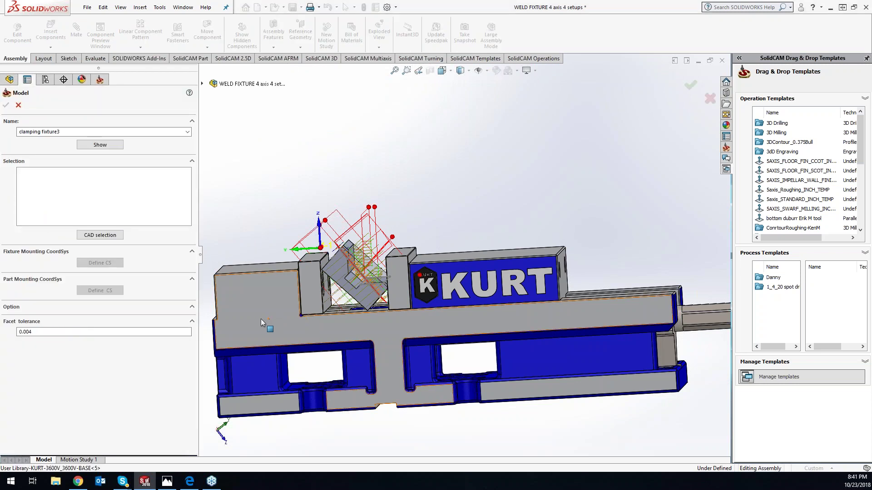
left_click(268, 319)
left_click(313, 281)
left_click(399, 278)
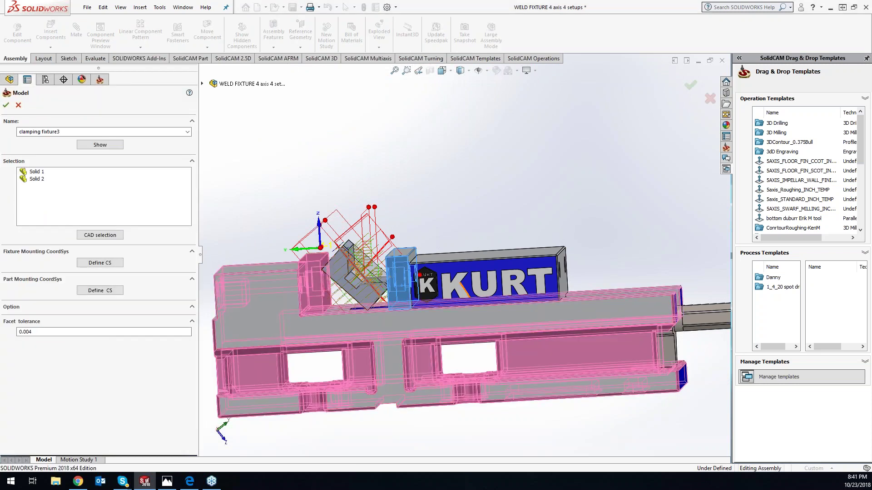
left_click(484, 283)
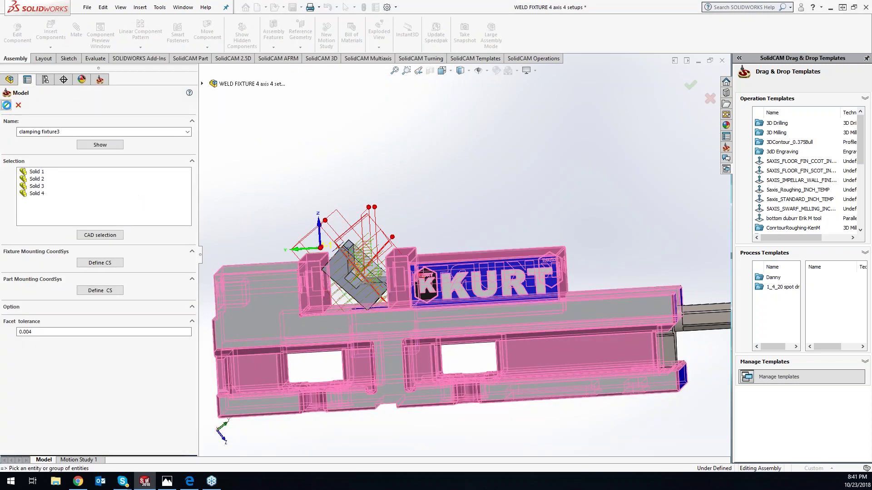
left_click(6, 105)
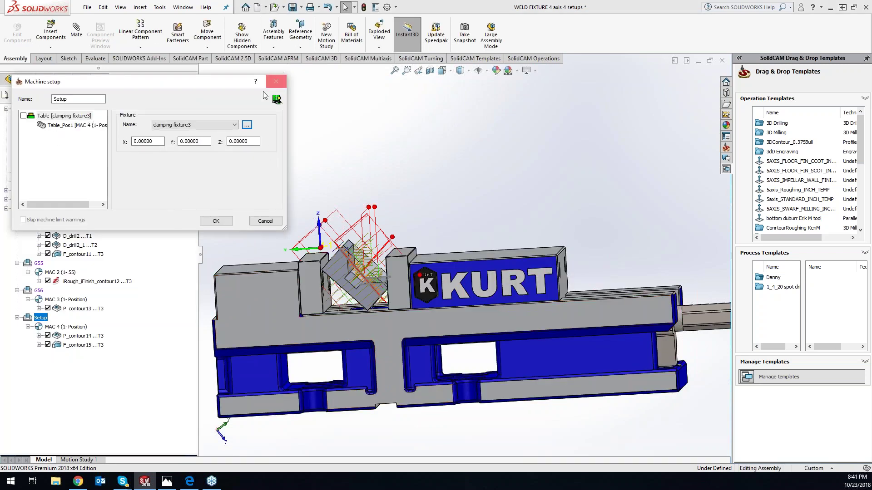
- Set the new fixture's X offset to 15, check the vise's position on the table in the machine preview, and close the setup
left_click(277, 100)
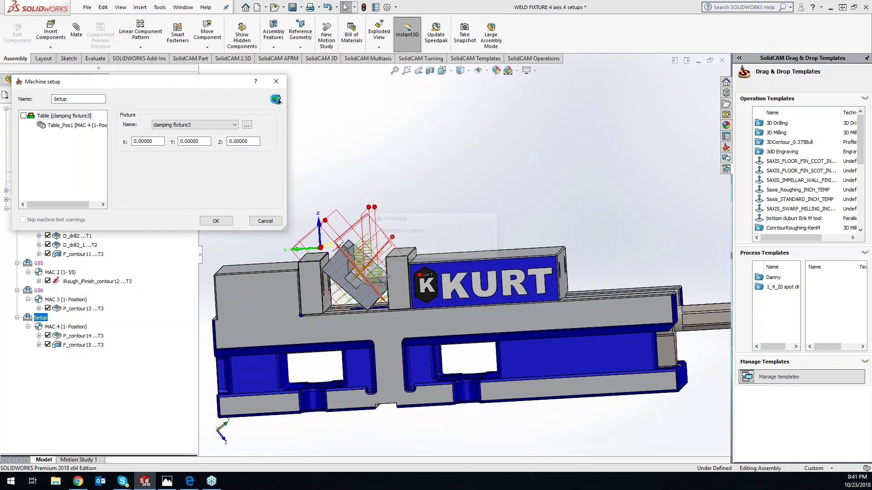
scroll(522, 232, "up", 8)
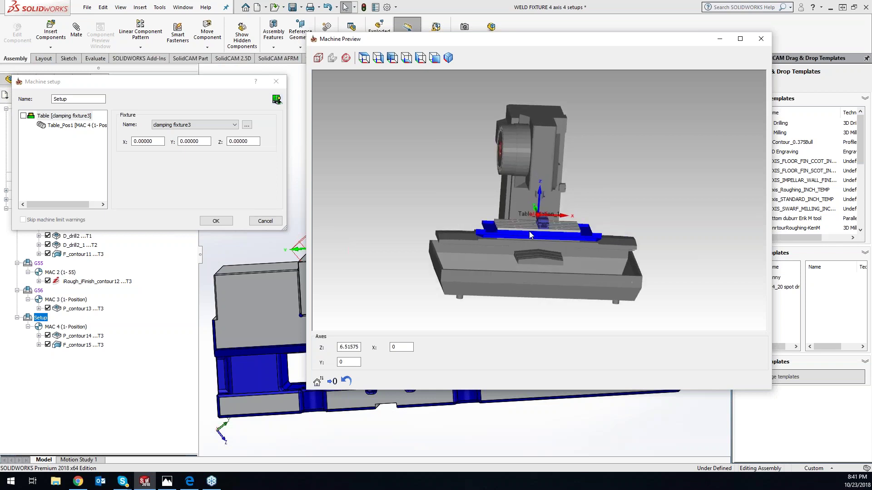
middle_click_drag(521, 234, 218, 236)
left_click_drag(161, 141, 117, 142)
type("15")
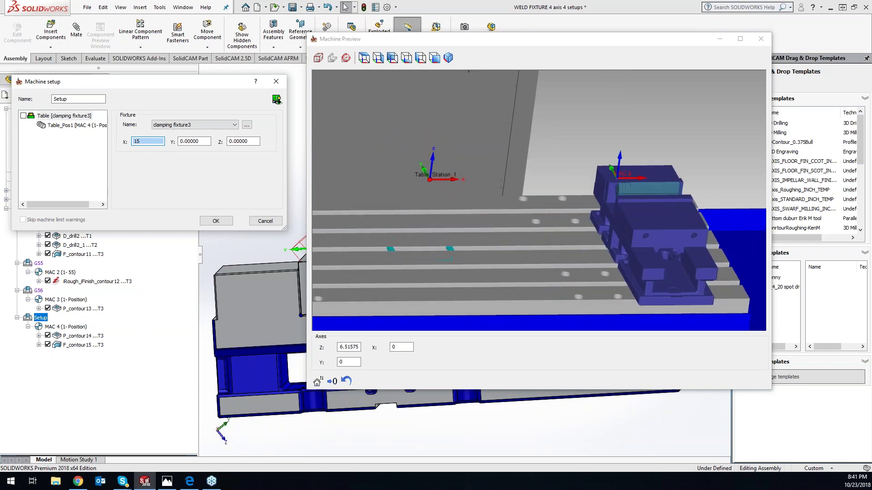
scroll(380, 213, "down", 2)
left_click(380, 213)
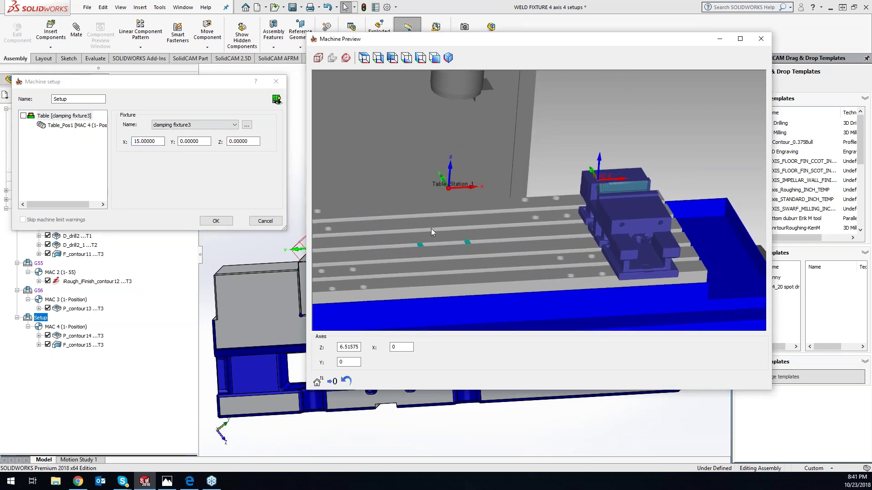
scroll(428, 236, "down", 1)
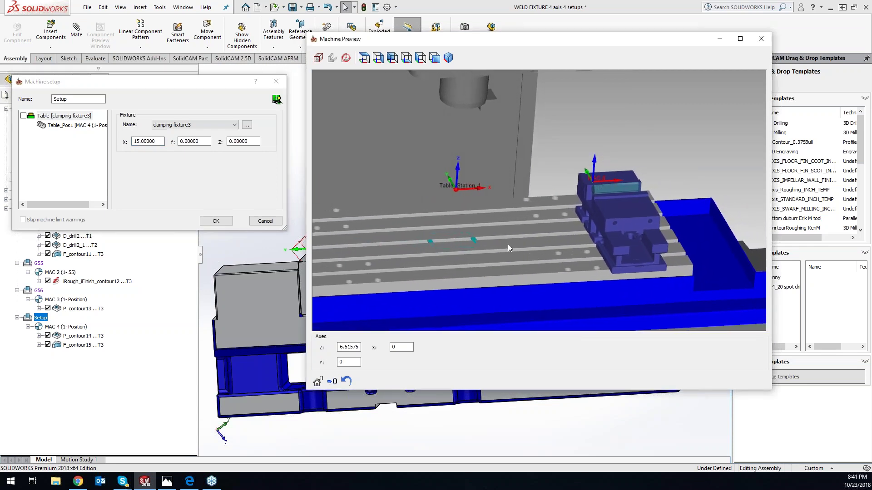
left_click(769, 42)
left_click(276, 81)
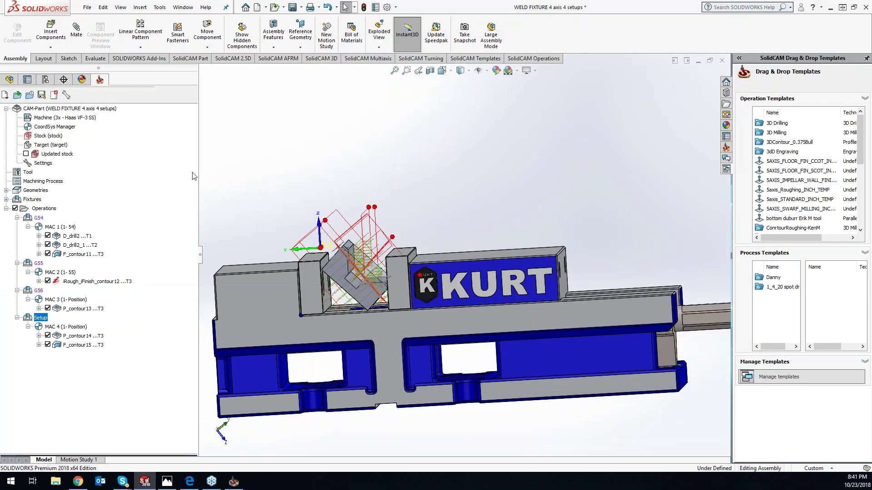
- Run the machine simulation of all operations, view it from the front, and exit the simulation
right_click(38, 212)
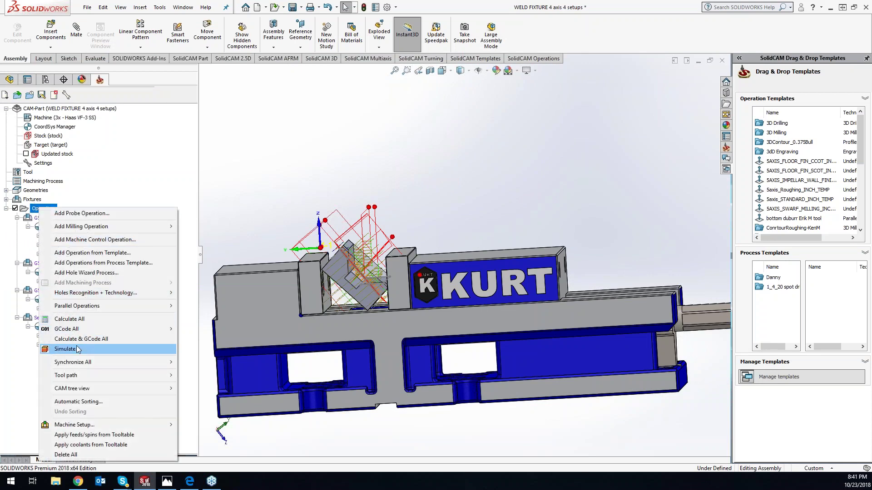
left_click(69, 349)
left_click(221, 219)
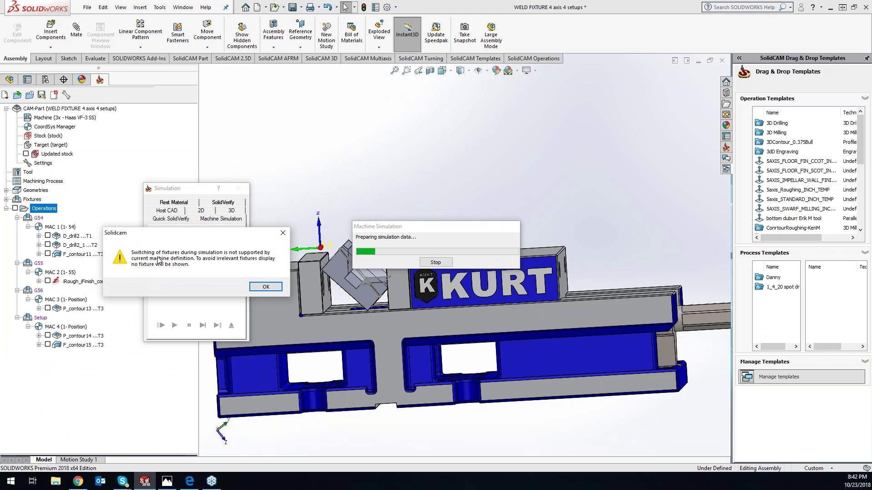
left_click(265, 288)
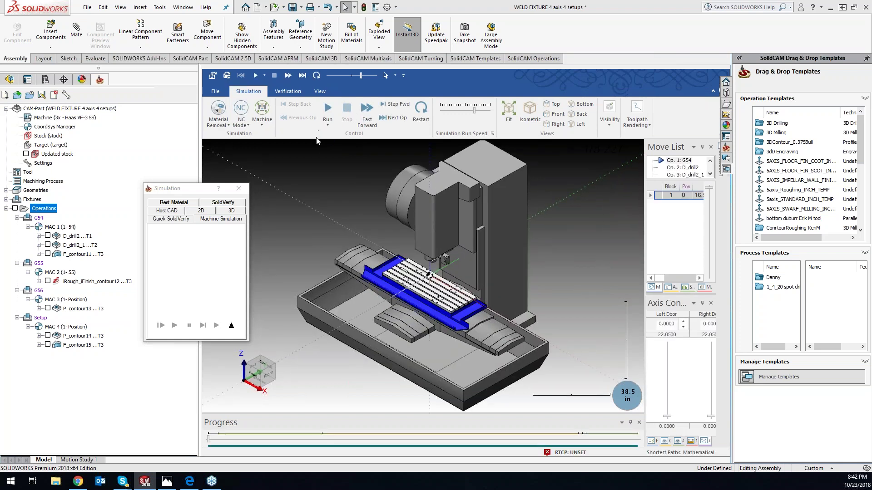
left_click(327, 113)
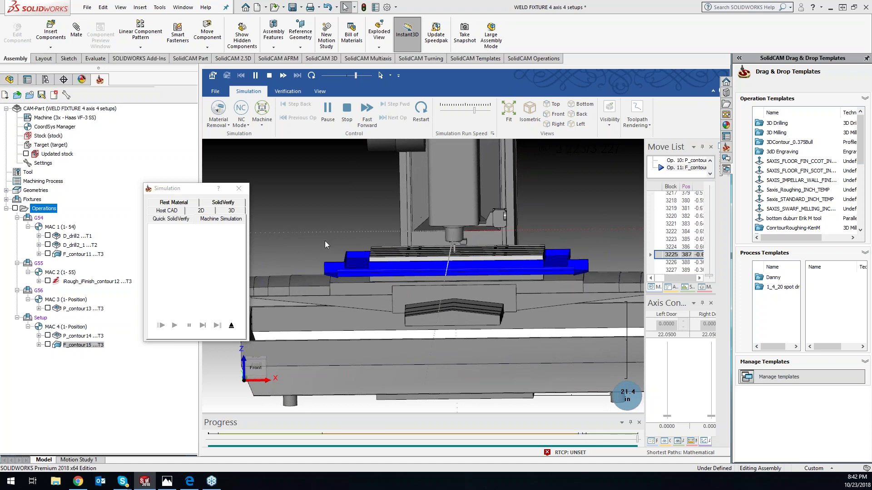
left_click(242, 190)
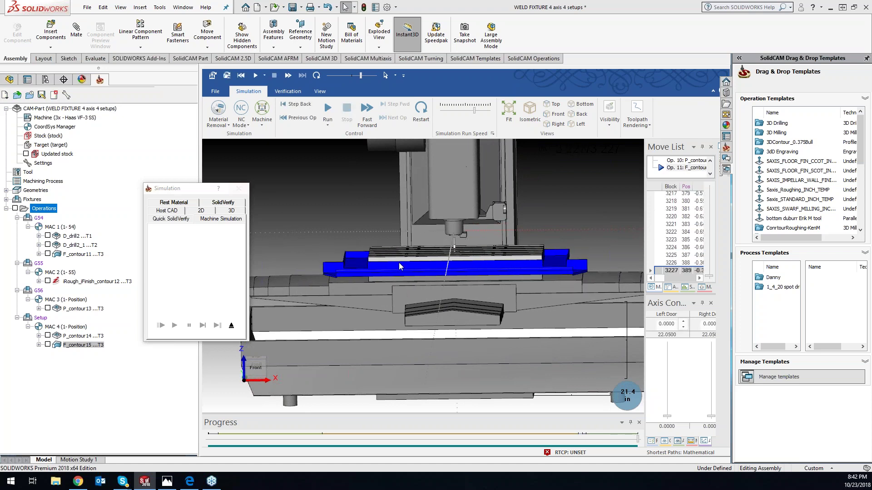
left_click(240, 188)
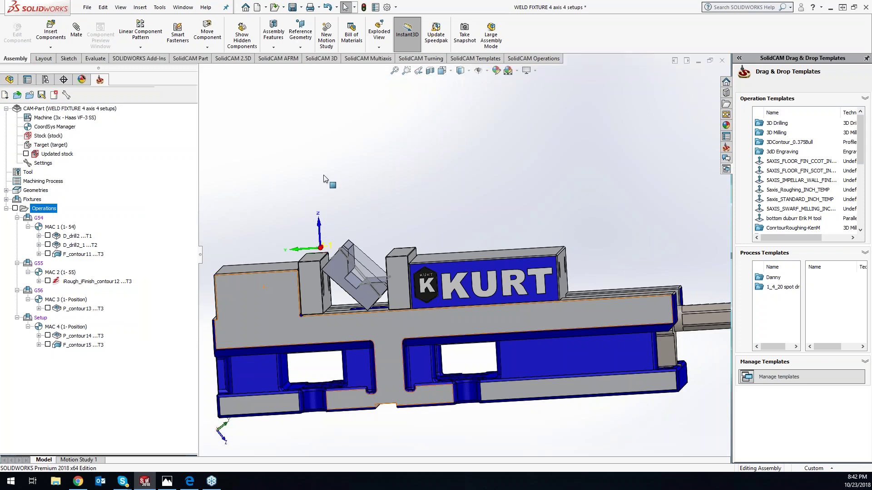
- Activate Display State-5 and inspect the part without any vise
key("ctrl+7")
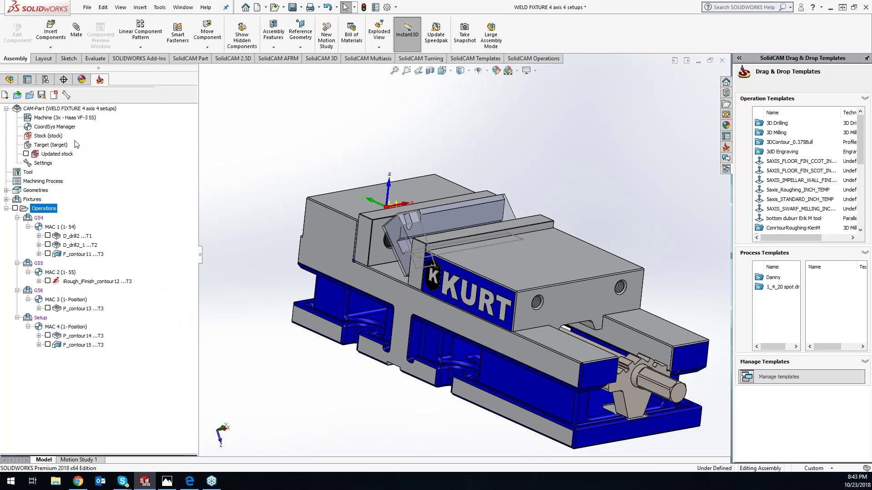
left_click(45, 79)
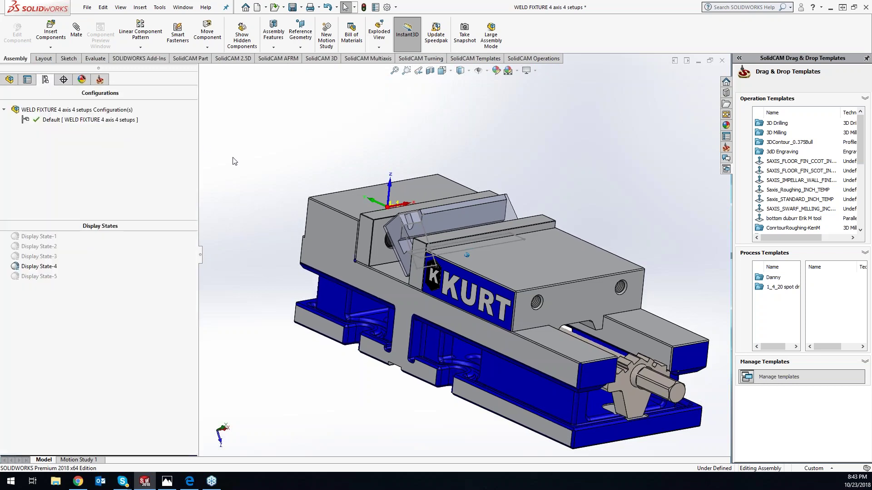
middle_click_drag(234, 163, 225, 152)
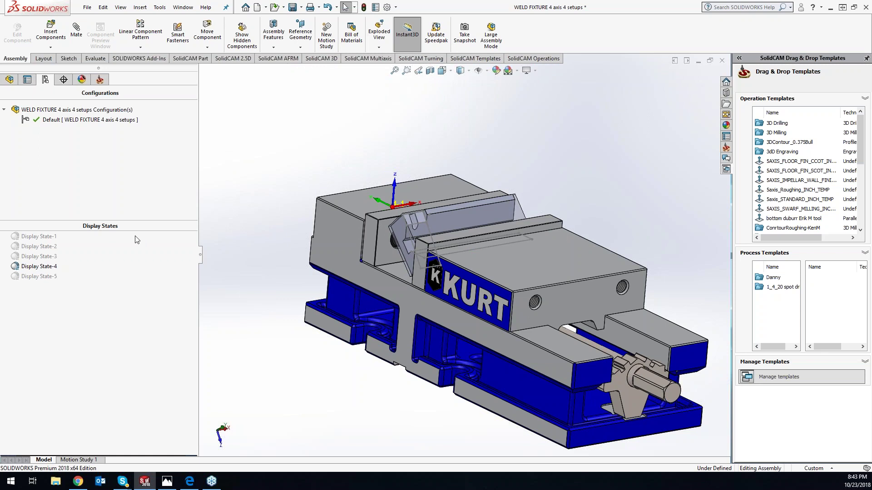
double_click(40, 276)
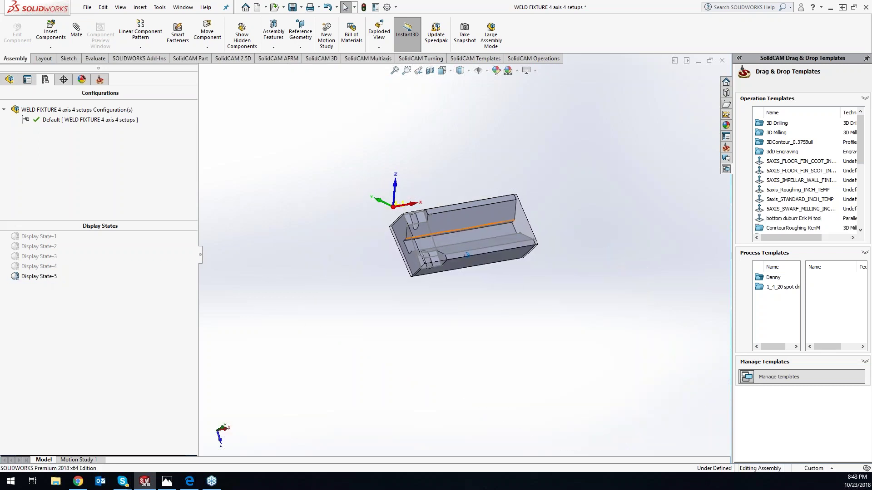
scroll(443, 246, "up", 2)
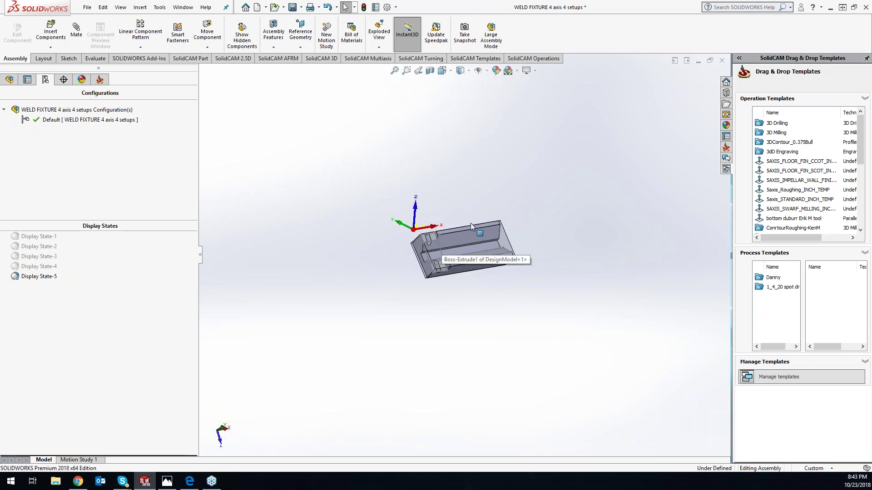
scroll(470, 222, "down", 2)
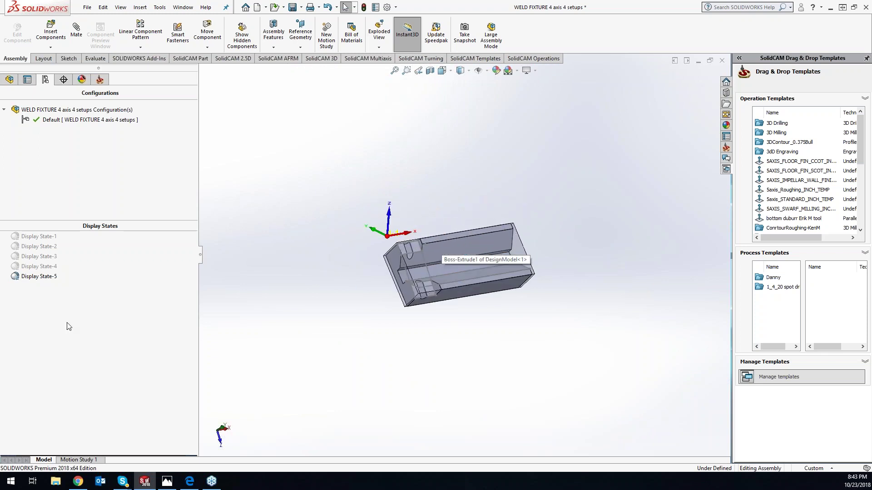
- Activate Display State-1 to show the first setup's vise, and review the vise components in the assembly's component tree
double_click(36, 236)
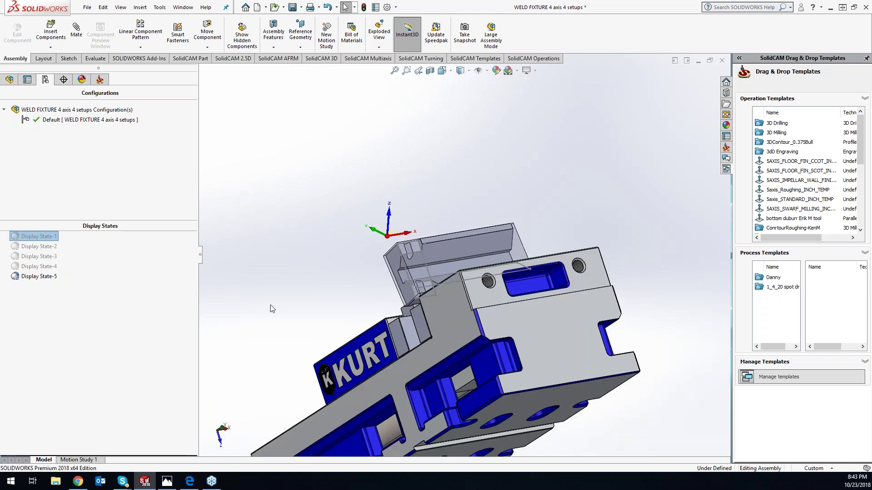
middle_click_drag(437, 365, 260, 220)
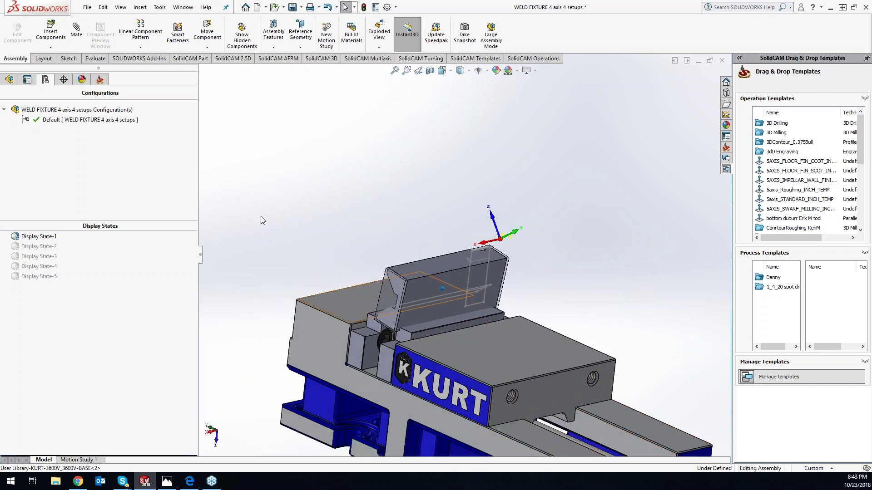
left_click(9, 79)
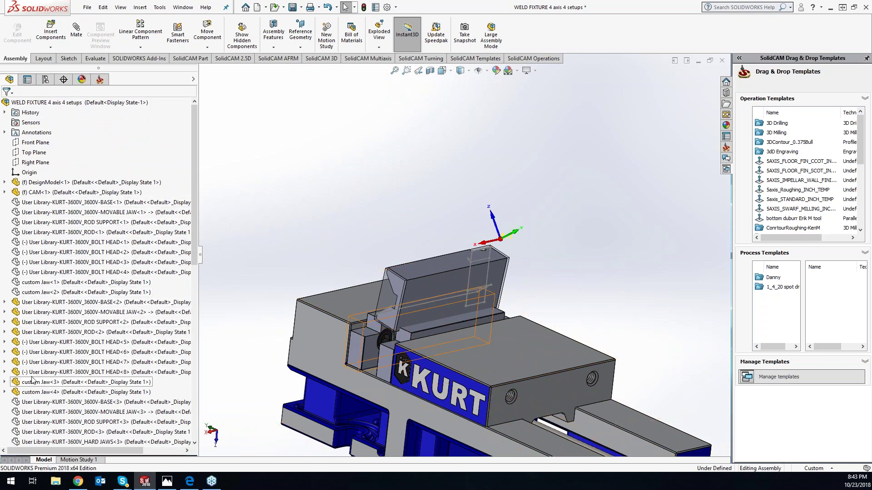
mouse_move(196, 198)
left_mouse_down()
mouse_move(187, 369)
mouse_move(193, 201)
left_mouse_up()
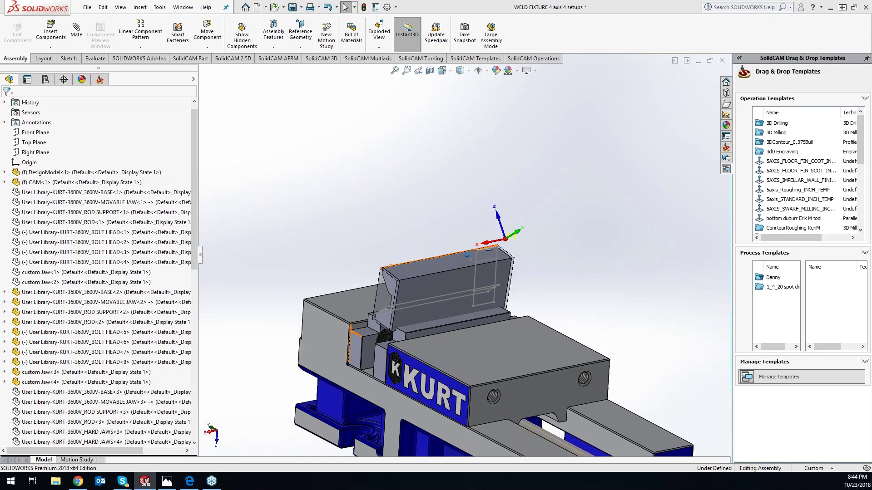
middle_click_drag(466, 255, 466, 255)
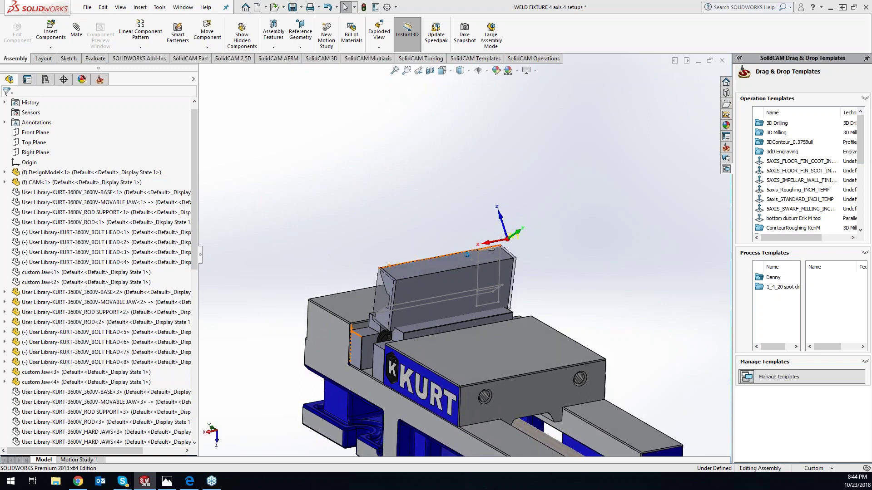
middle_click_drag(467, 255, 466, 255)
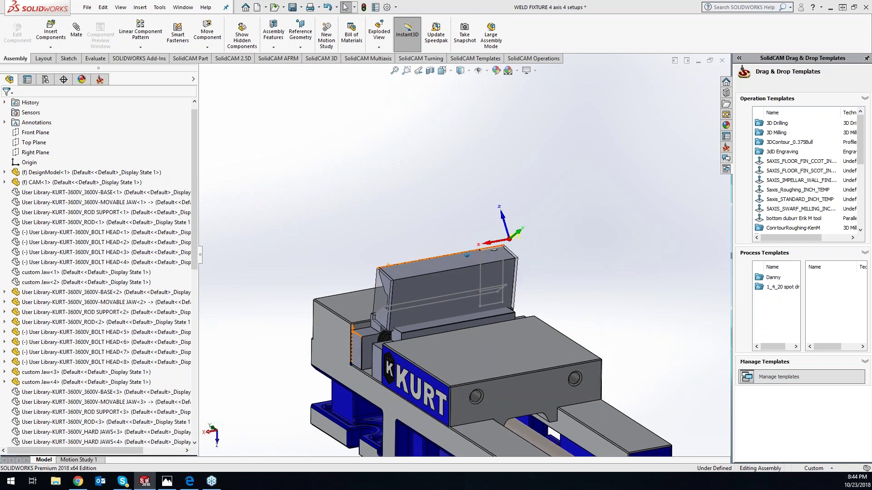
middle_click_drag(467, 255, 466, 255)
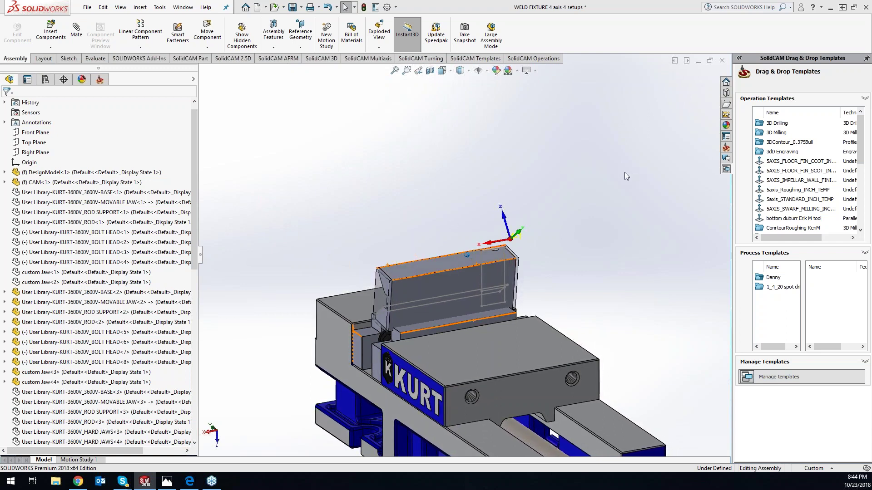
left_click(493, 113)
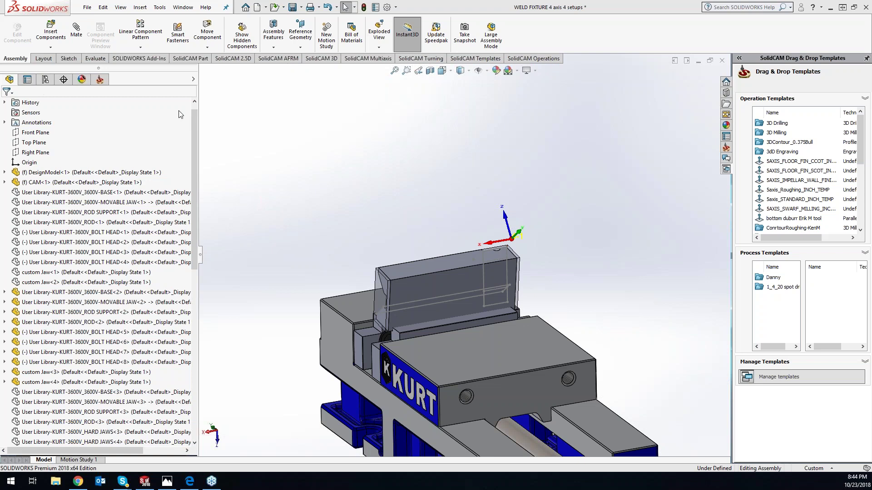
- Review the CAM operations and return to the list of display states
left_click(100, 79)
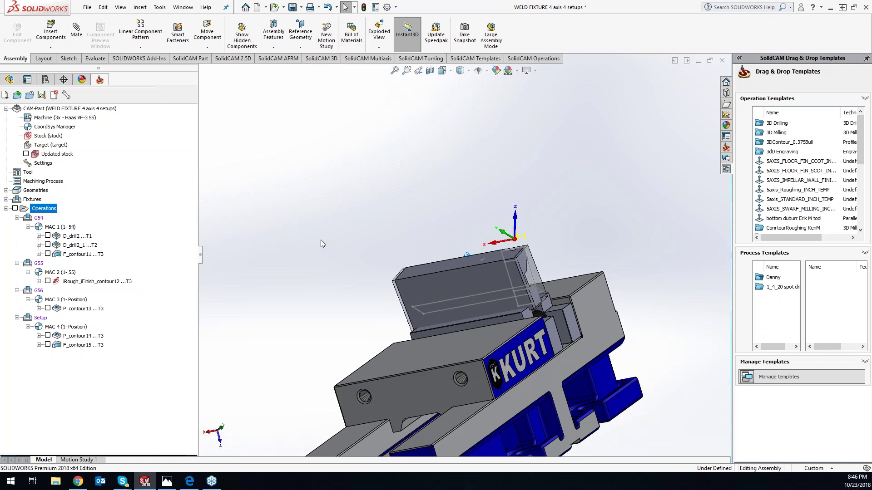
left_click(45, 80)
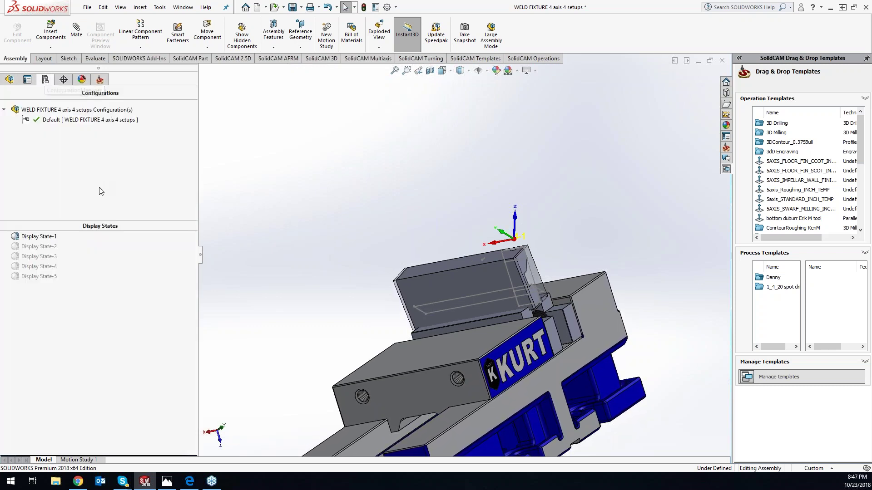
left_click_drag(109, 221, 83, 426)
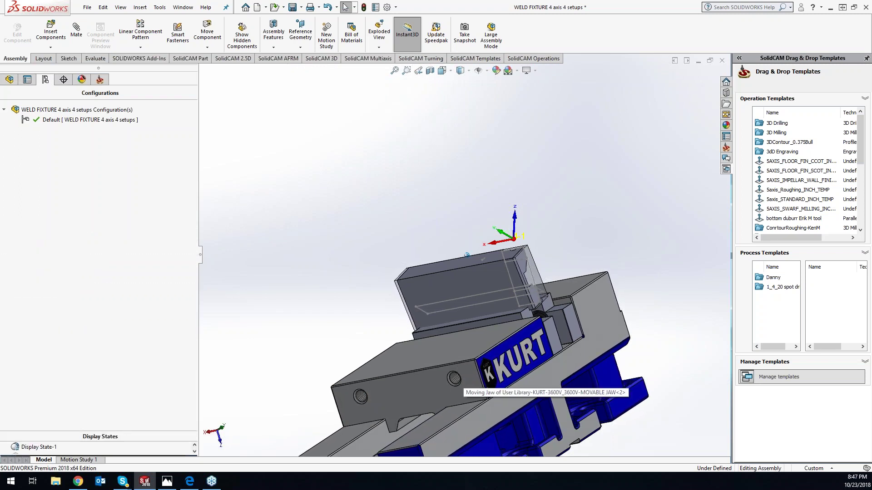
middle_click_drag(451, 358, 448, 358)
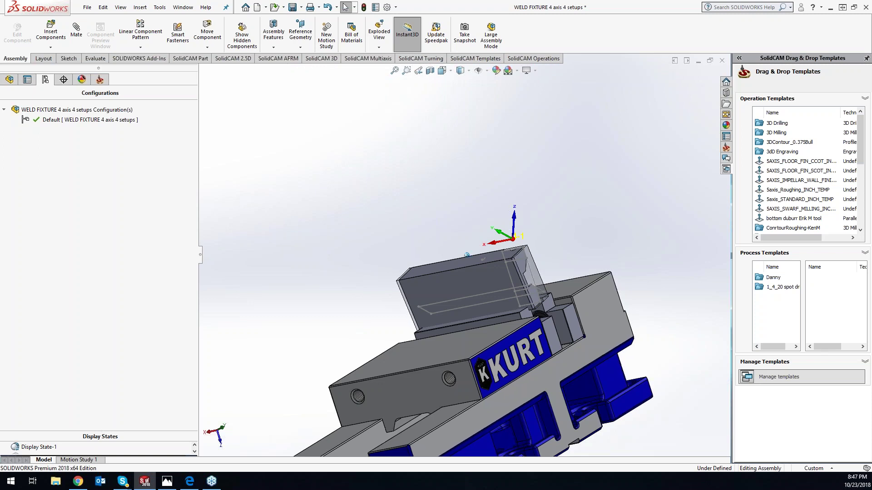
left_click_drag(97, 431, 102, 246)
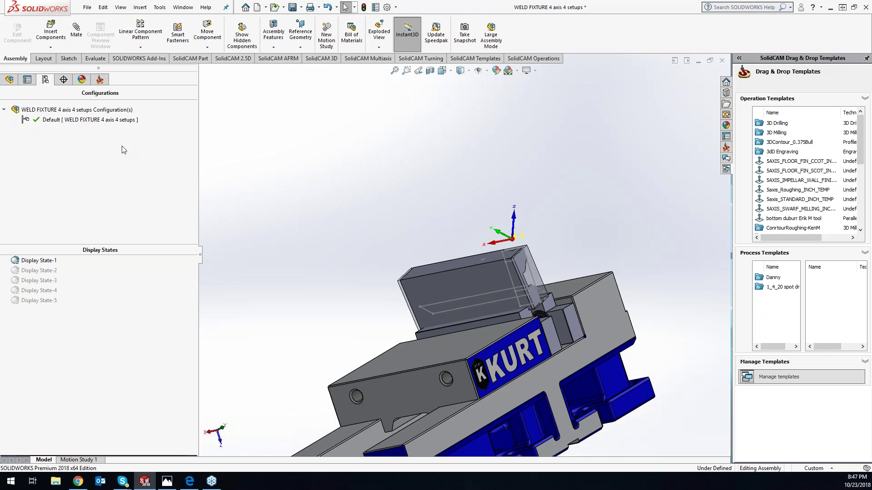
- Show all Kurt vise components in the assembly, from 3600V-BASE<1> through BOLT HEAD<20>, and inspect the overlapping vises
left_click(100, 80)
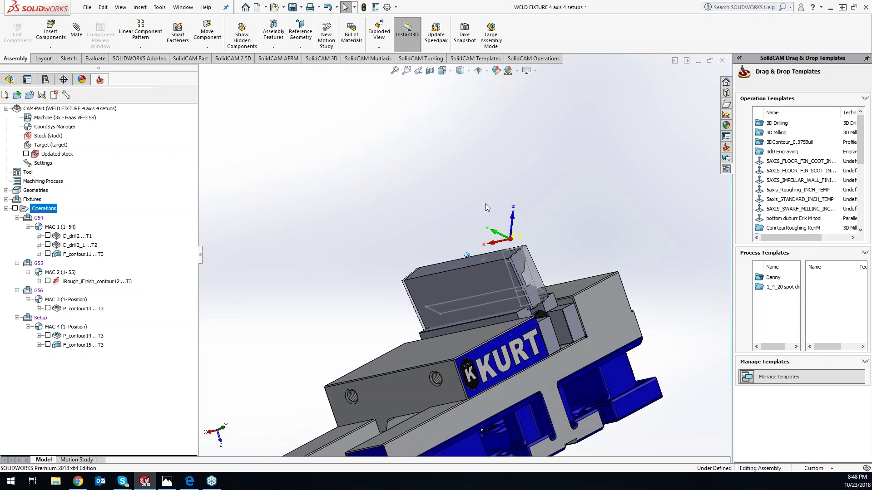
left_click(10, 79)
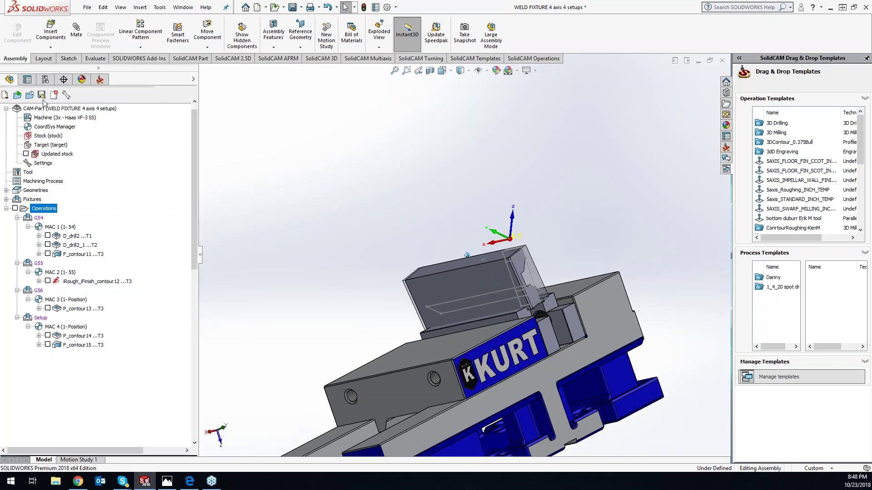
left_click(63, 193)
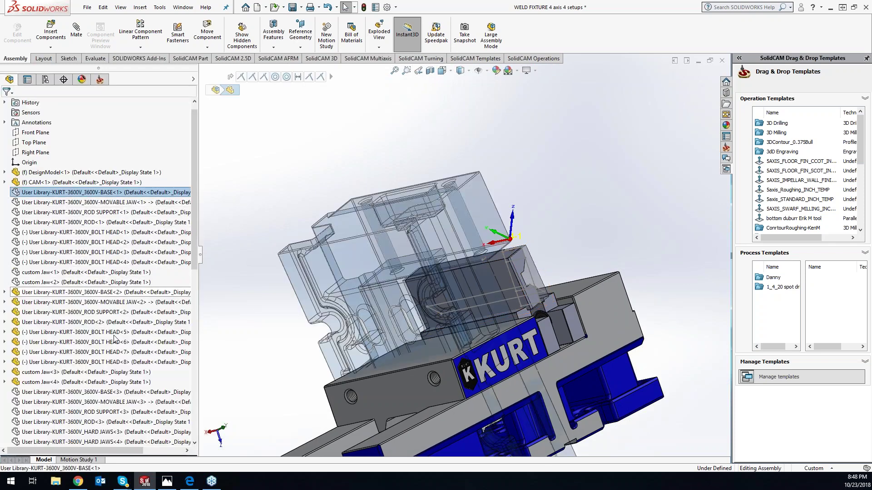
scroll(113, 337, "down", 12)
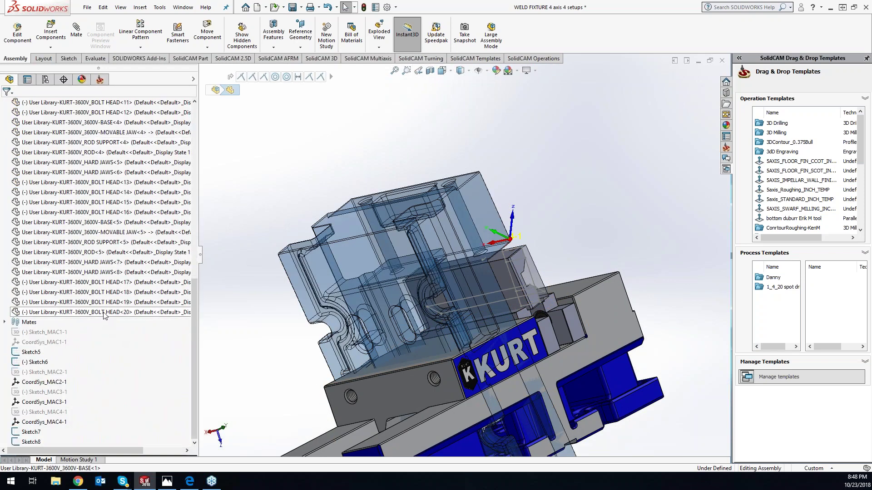
left_click(105, 313, "shift")
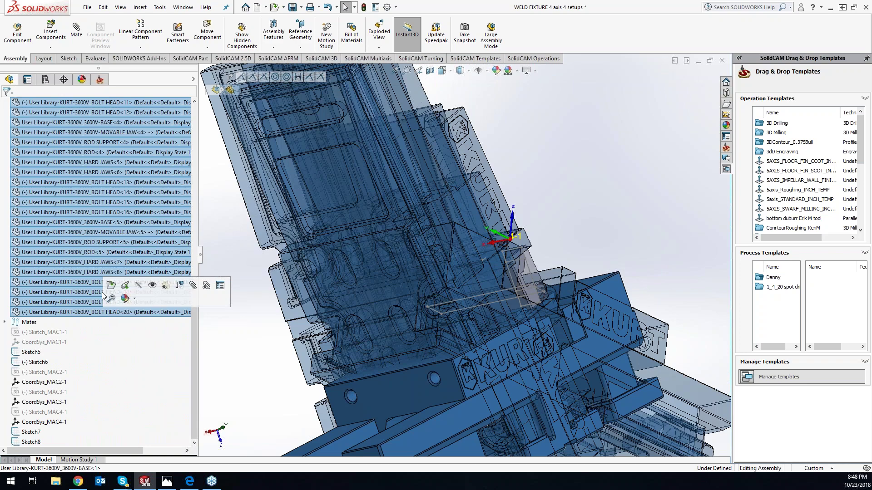
left_click(165, 285)
left_click(530, 208)
scroll(531, 211, "up", 4)
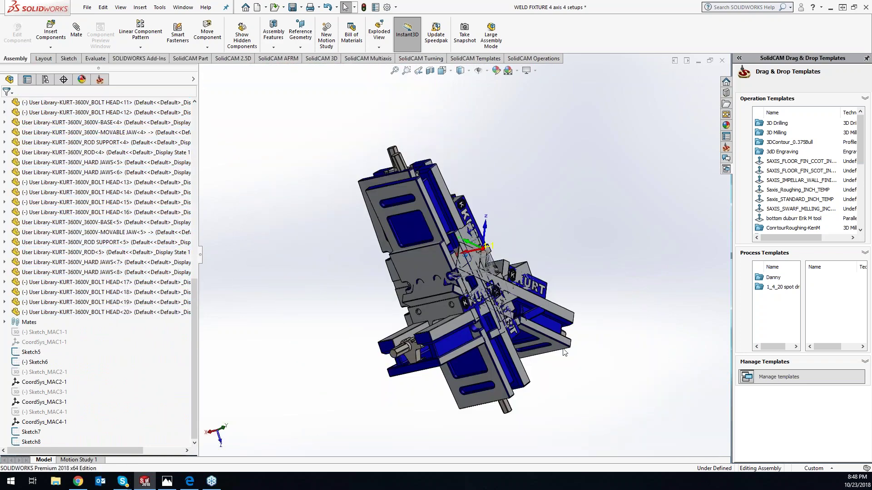
middle_click_drag(506, 273, 545, 286)
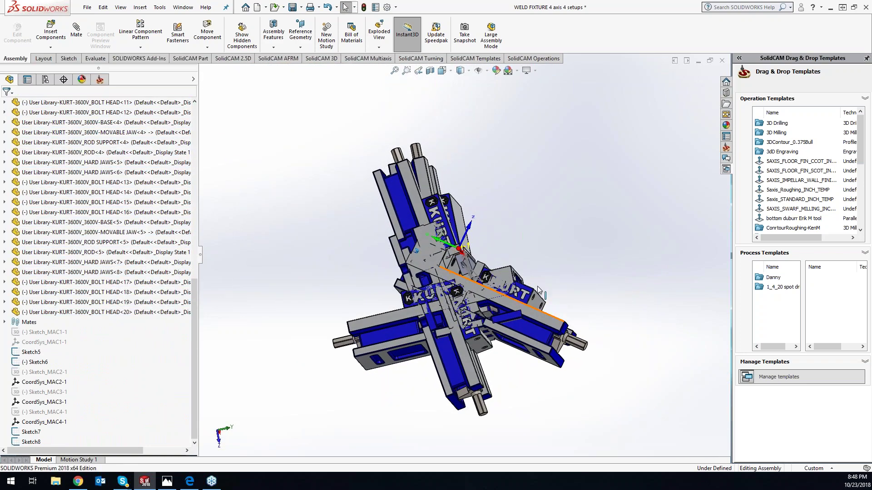
scroll(561, 285, "down", 5)
scroll(535, 284, "up", 2)
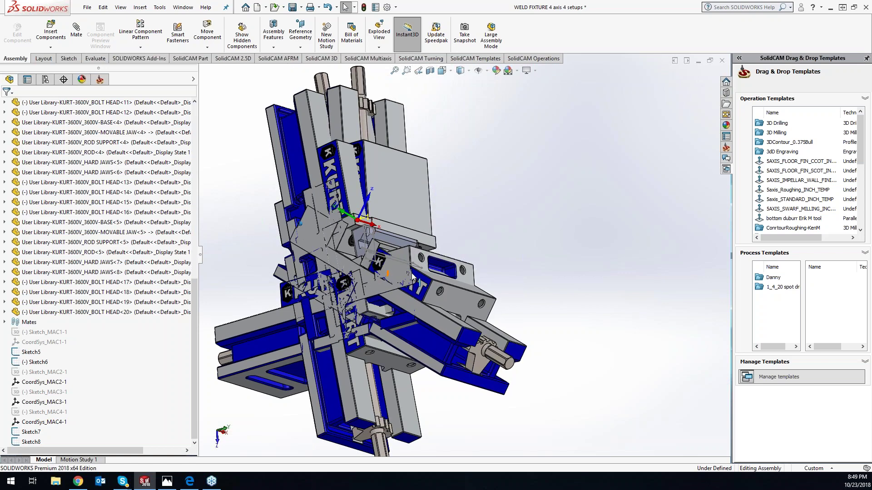
middle_click_drag(412, 274, 411, 273)
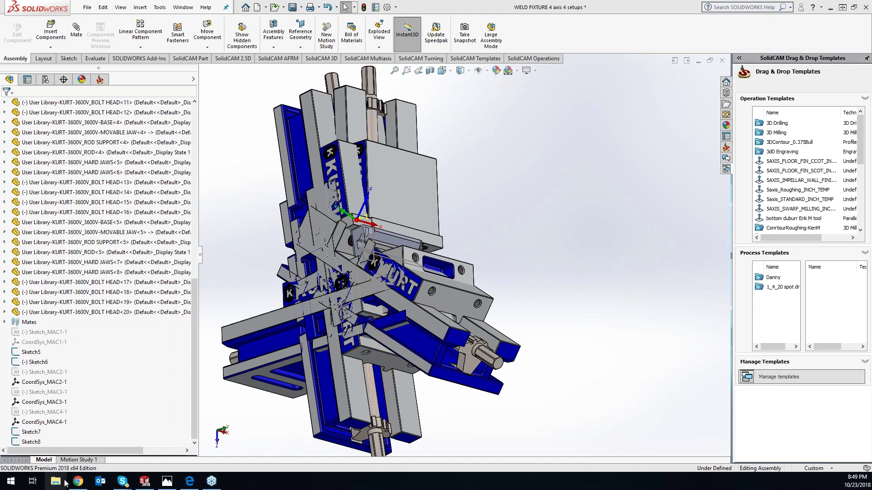
- Switch to Chrome and look through the Decadent Minimalist home page with its wallet designs
mouse_move(76, 484)
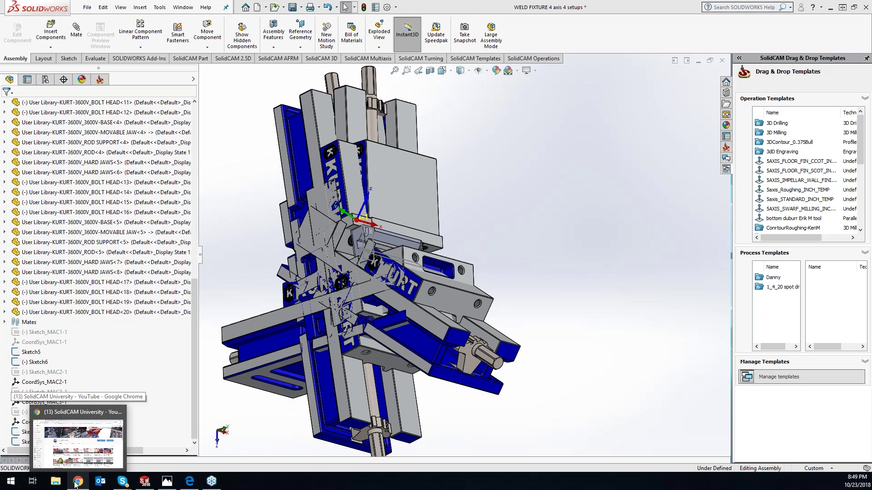
left_click(75, 484)
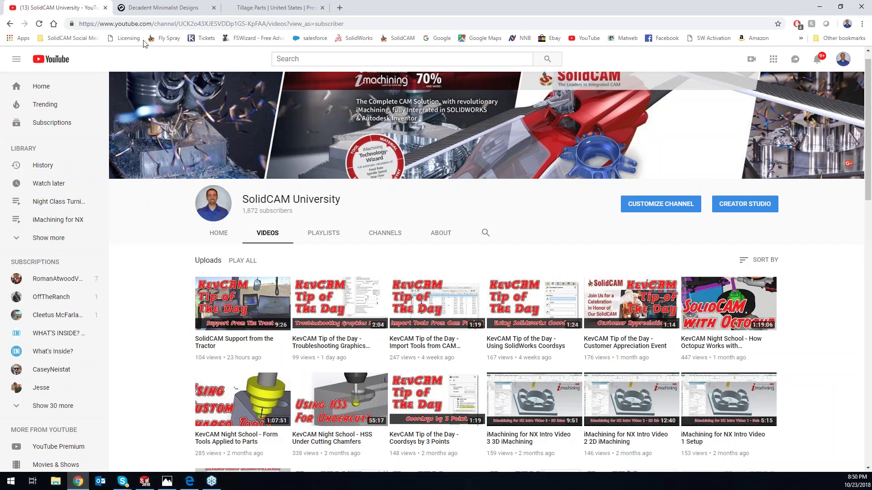
left_click(150, 7)
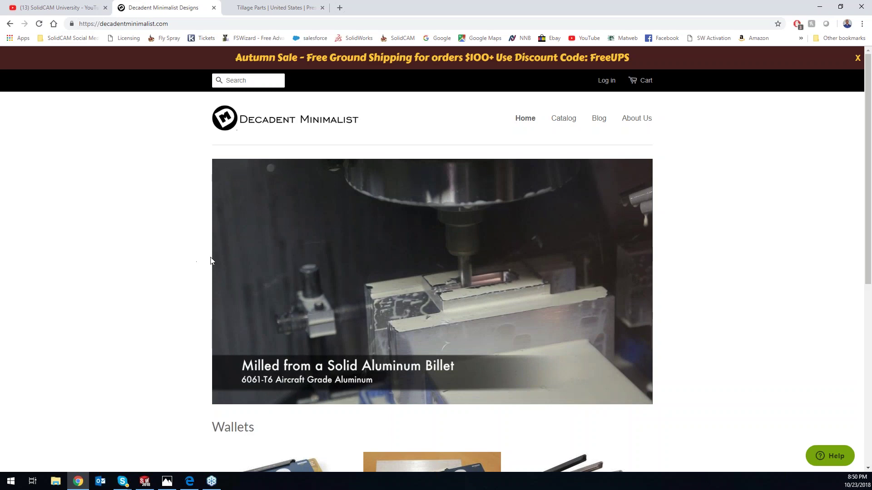
scroll(145, 241, "down", 4)
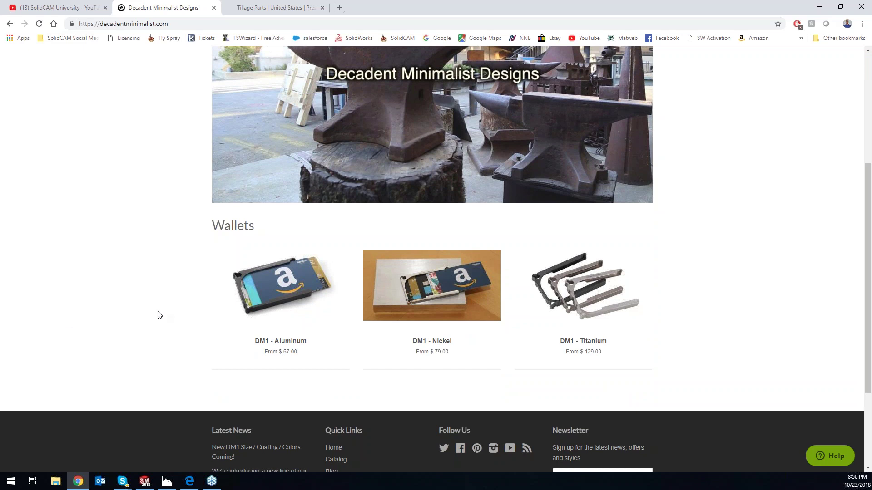
scroll(490, 253, "down", 1)
scroll(489, 253, "up", 1)
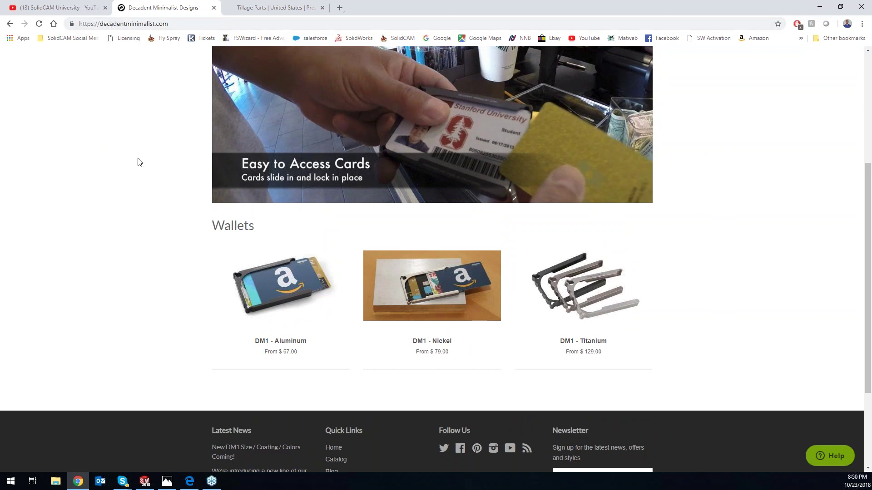
scroll(119, 157, "up", 2)
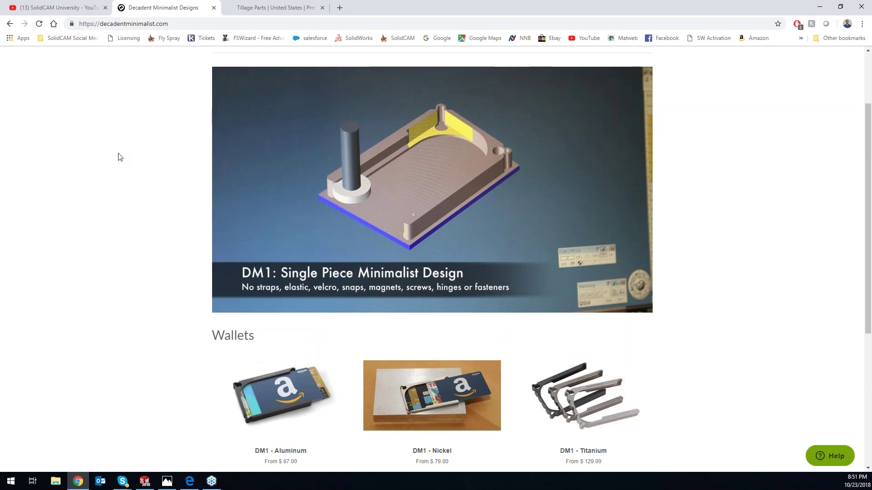